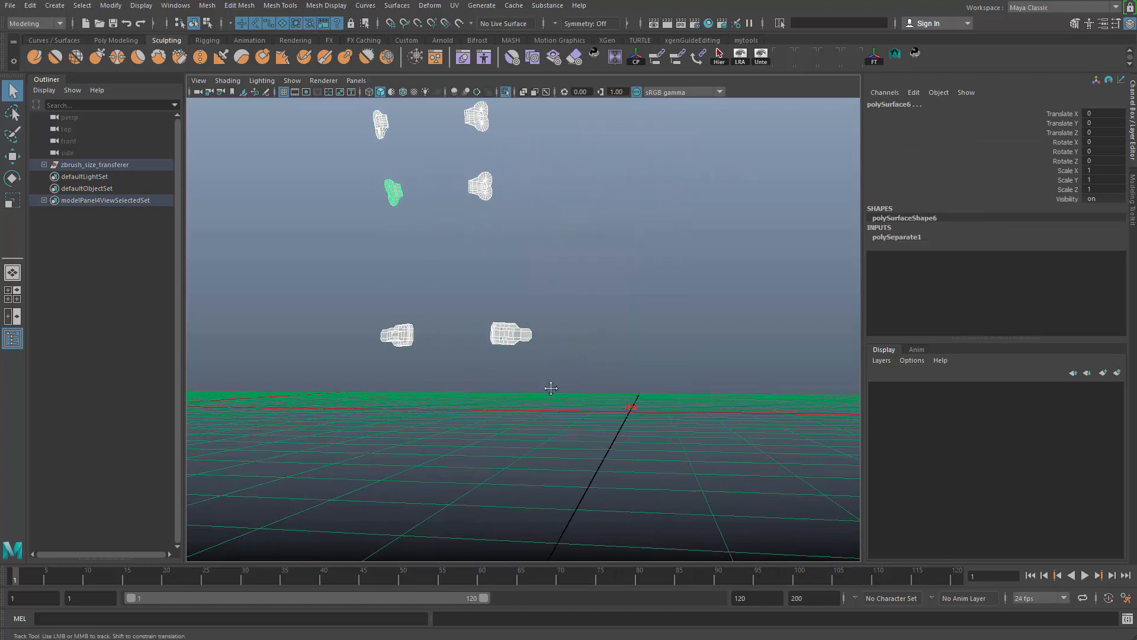
- Delete the surplus edge loops on the thick plate of the buckle polySurface1
{"action": "key", "text": "f"}
{"action": "left_click_drag", "start_coordinate": [532, 437], "coordinate": [513, 298], "text": "alt"}
{"action": "right_click_drag", "start_coordinate": [511, 293], "coordinate": [510, 184]}
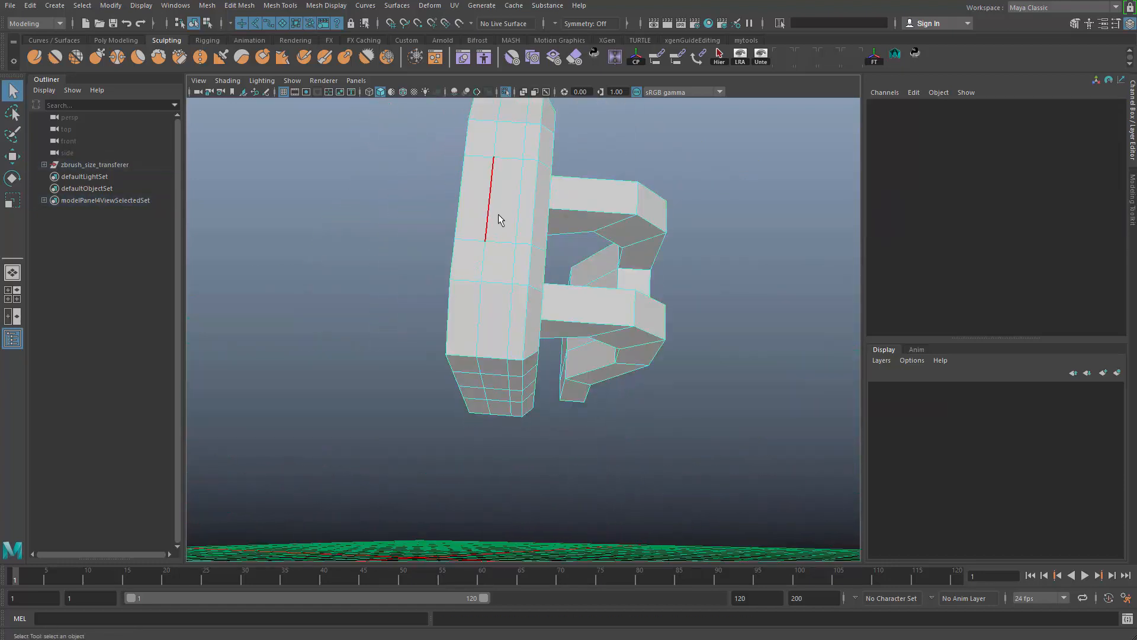
{"action": "double_click", "coordinate": [499, 215]}
{"action": "key", "text": "ctrl+Delete"}
{"action": "left_click_drag", "start_coordinate": [507, 342], "coordinate": [457, 308], "text": "alt"}
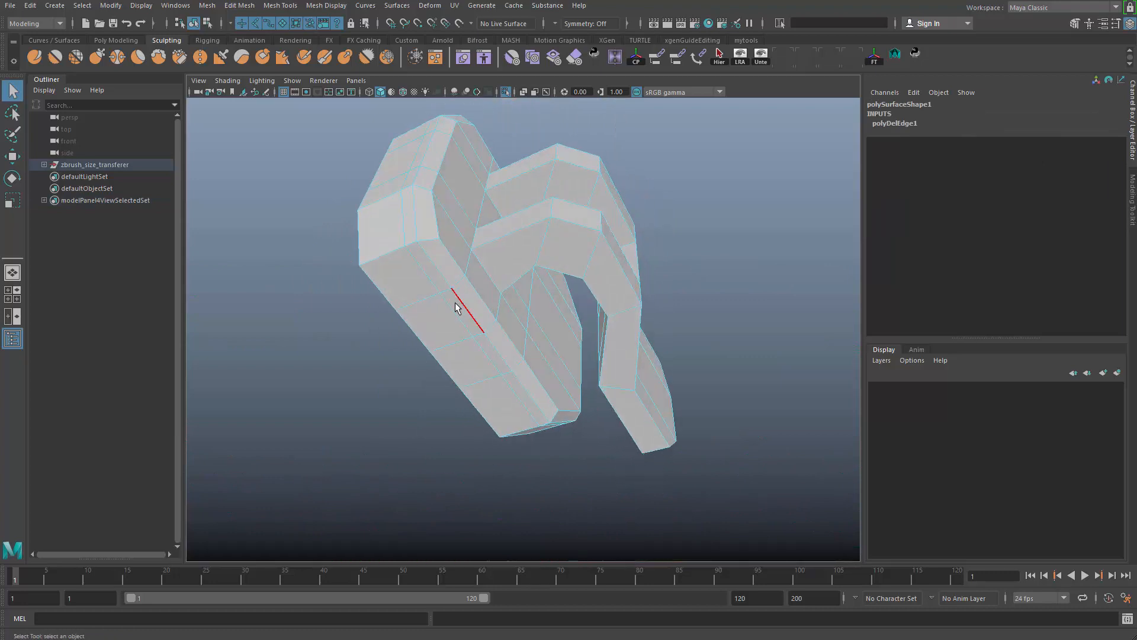
{"action": "left_click_drag", "start_coordinate": [540, 331], "coordinate": [572, 355], "text": "alt"}
{"action": "right_click_drag", "start_coordinate": [574, 308], "coordinate": [677, 180]}
{"action": "left_click_drag", "start_coordinate": [679, 184], "coordinate": [653, 475], "text": "alt"}
- Preview polySurface1 smoothed from a distance and return it to unsmoothed display
{"action": "left_click", "coordinate": [668, 423]}
{"action": "right_click_drag", "start_coordinate": [663, 424], "coordinate": [465, 429], "text": "alt"}
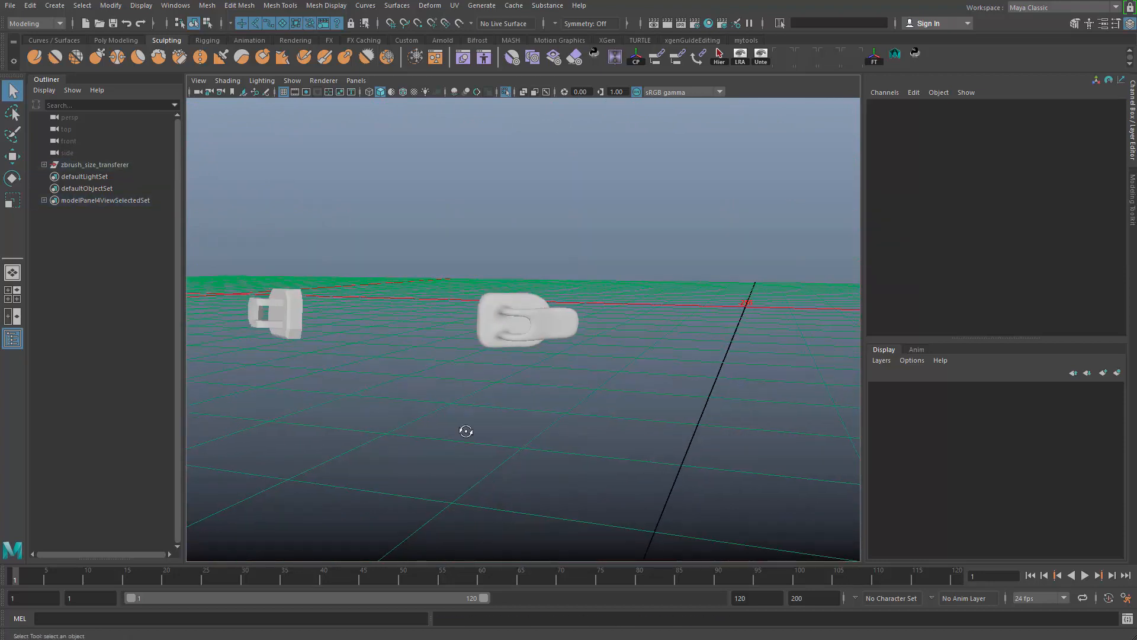
{"action": "left_click_drag", "start_coordinate": [461, 391], "coordinate": [449, 369], "text": "alt"}
{"action": "middle_click_drag", "start_coordinate": [449, 368], "coordinate": [527, 359], "text": "alt"}
{"action": "left_click_drag", "start_coordinate": [509, 238], "coordinate": [647, 401]}
{"action": "key", "text": "1"}
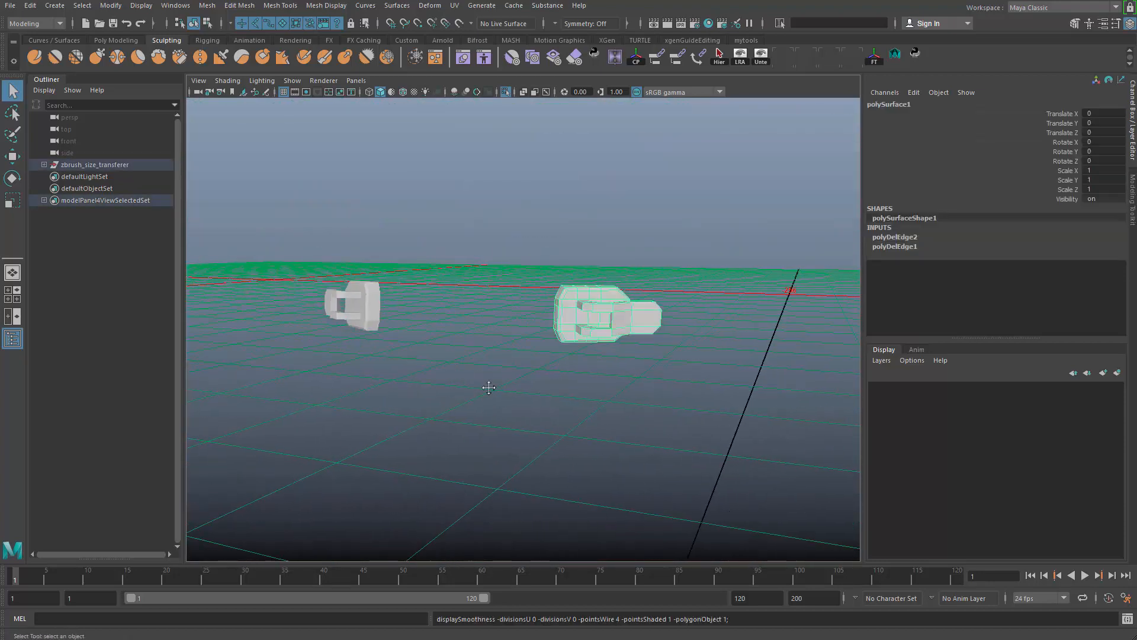
- Delete the surplus edge loops on the matching buckle polySurface2 and delete its construction history
{"action": "middle_click_drag", "start_coordinate": [487, 386], "coordinate": [604, 408], "text": "alt"}
{"action": "right_click_drag", "start_coordinate": [462, 355], "coordinate": [509, 342], "text": "alt"}
{"action": "left_click", "coordinate": [509, 343]}
{"action": "left_click_drag", "start_coordinate": [515, 349], "coordinate": [660, 448], "text": "alt"}
{"action": "left_click", "coordinate": [660, 448]}
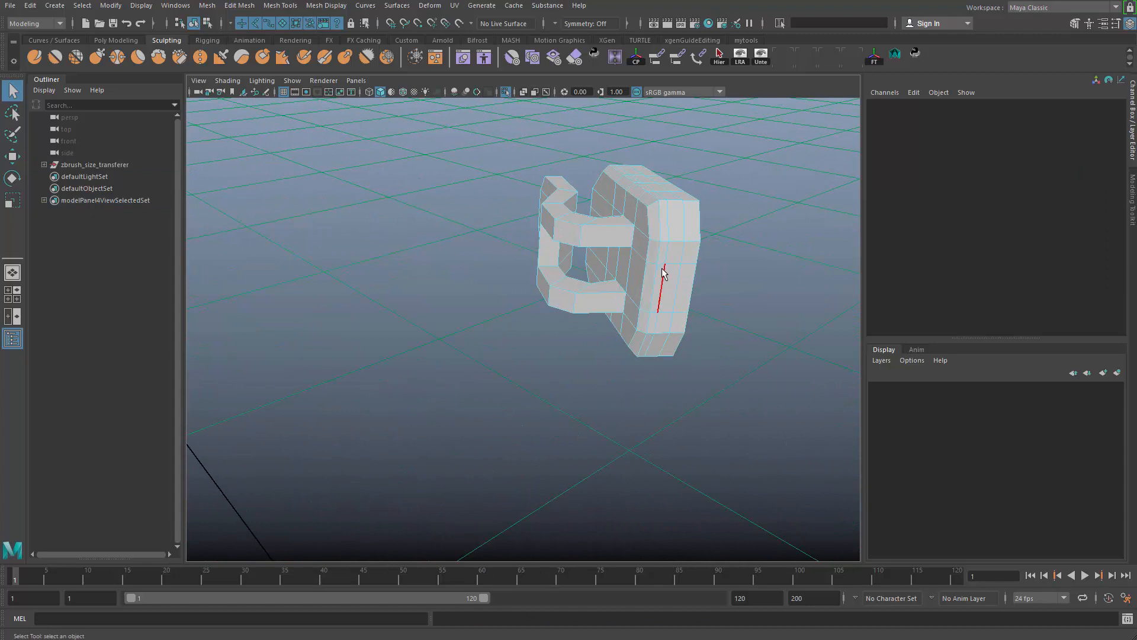
{"action": "right_click_drag", "start_coordinate": [678, 306], "coordinate": [763, 167]}
{"action": "left_click", "coordinate": [677, 260]}
{"action": "left_click_drag", "start_coordinate": [676, 272], "coordinate": [546, 376], "text": "alt"}
{"action": "key", "text": "alt+shift+d"}
- Combine the two buckles polySurface1 and polySurface2 into a single mesh and delete its construction history
{"action": "middle_click_drag", "start_coordinate": [546, 375], "coordinate": [616, 387], "text": "alt"}
{"action": "right_click_drag", "start_coordinate": [616, 388], "coordinate": [581, 374], "text": "alt"}
{"action": "left_click_drag", "start_coordinate": [577, 375], "coordinate": [522, 356], "text": "alt"}
{"action": "middle_click_drag", "start_coordinate": [521, 355], "coordinate": [438, 416], "text": "alt"}
{"action": "left_click_drag", "start_coordinate": [439, 416], "coordinate": [510, 371], "text": "alt"}
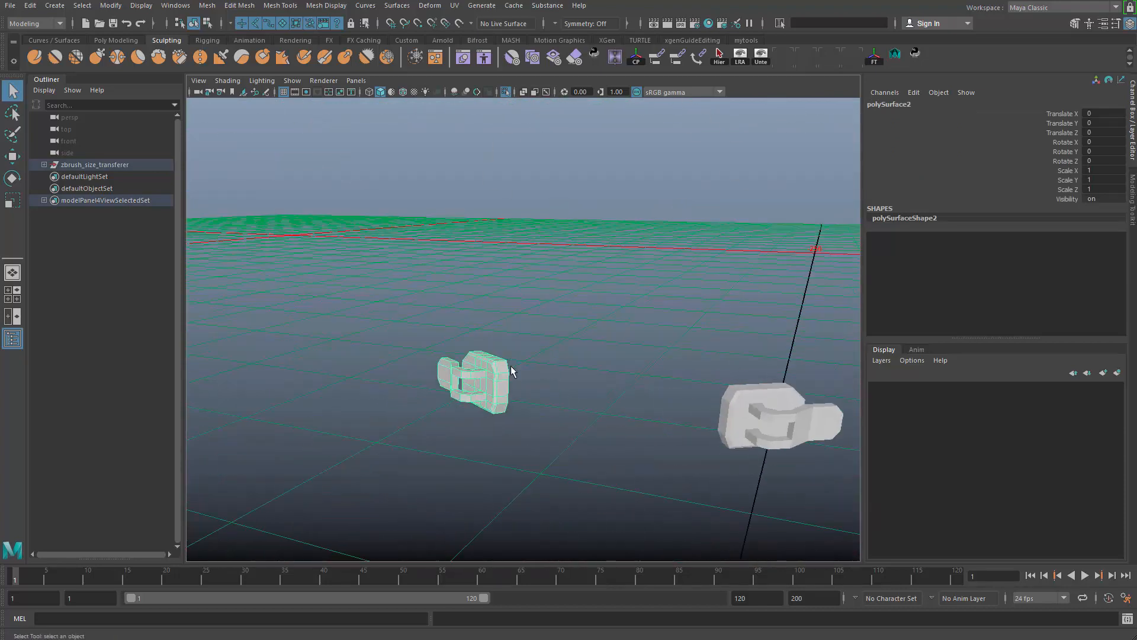
{"action": "middle_click_drag", "start_coordinate": [510, 371], "coordinate": [485, 341], "text": "alt"}
{"action": "left_click", "coordinate": [391, 263]}
{"action": "left_click_drag", "start_coordinate": [391, 263], "coordinate": [735, 415]}
{"action": "right_click_drag", "start_coordinate": [687, 403], "coordinate": [524, 358], "text": "alt"}
{"action": "left_click_drag", "start_coordinate": [524, 359], "coordinate": [562, 347], "text": "alt"}
{"action": "key", "text": "alt+shift+d"}
{"action": "right_click_drag", "start_coordinate": [562, 280], "coordinate": [566, 481], "text": "shift"}
{"action": "left_click_drag", "start_coordinate": [567, 481], "coordinate": [497, 414], "text": "alt"}
{"action": "key", "text": "alt+shift+d"}
{"action": "right_click_drag", "start_coordinate": [496, 415], "coordinate": [616, 508], "text": "alt"}
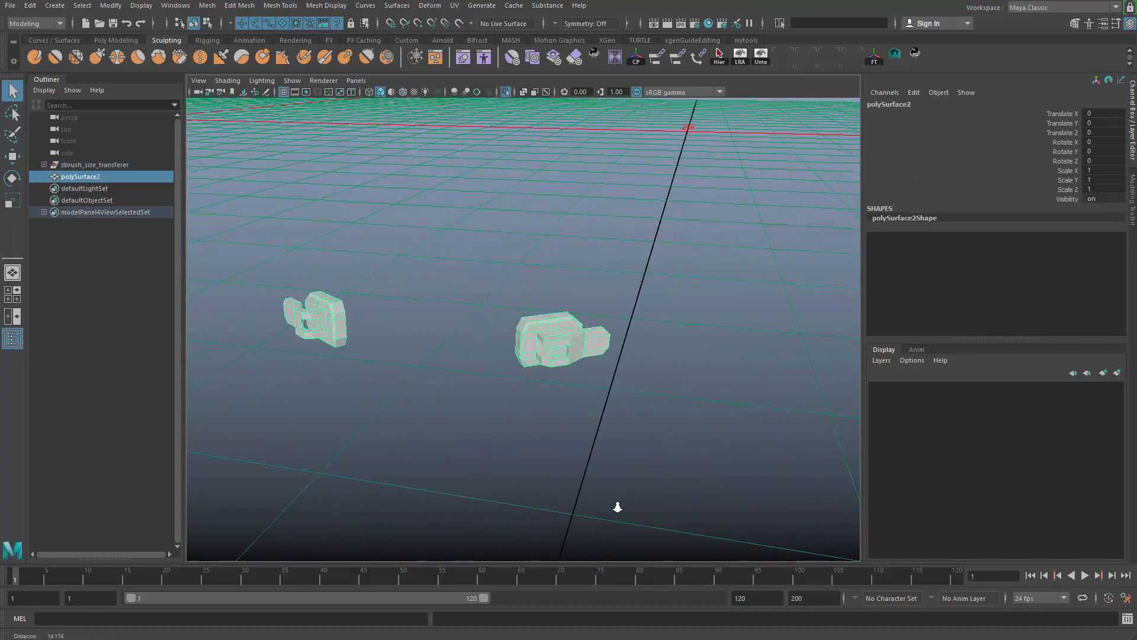
- Try softening all edges of the combined buckle mesh and examine its shading
{"action": "left_click", "coordinate": [589, 292]}
{"action": "left_click_drag", "start_coordinate": [589, 292], "coordinate": [504, 408]}
{"action": "middle_click_drag", "start_coordinate": [503, 408], "coordinate": [580, 435], "text": "alt"}
{"action": "left_click_drag", "start_coordinate": [580, 435], "coordinate": [500, 395], "text": "alt"}
{"action": "right_click_drag", "start_coordinate": [501, 396], "coordinate": [548, 415], "text": "alt"}
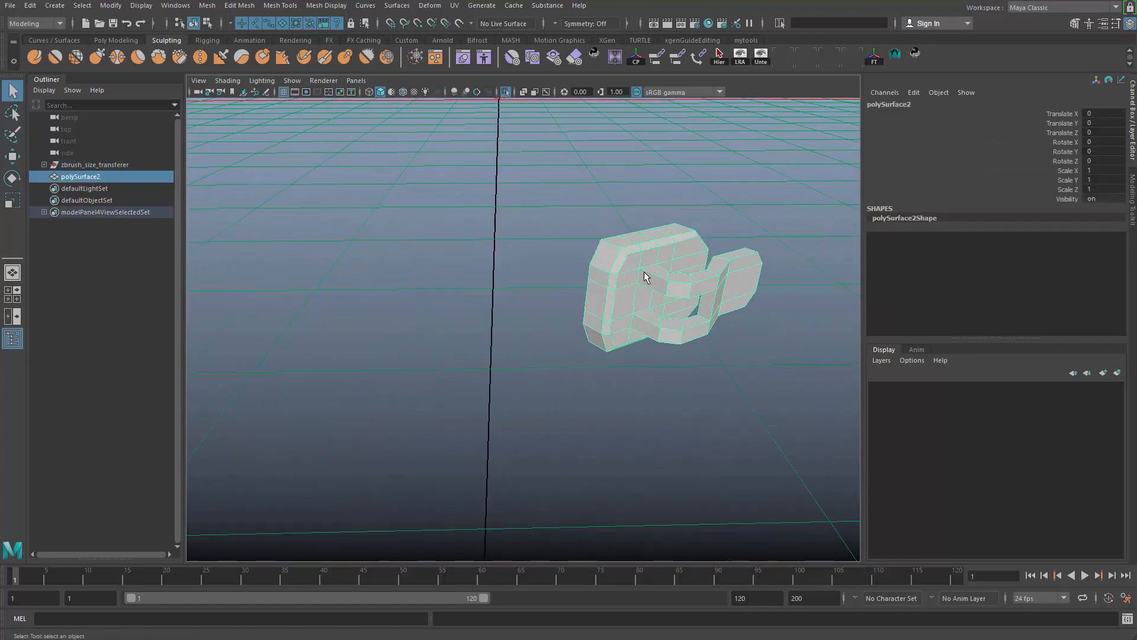
{"action": "mouse_move", "coordinate": [643, 271]}
{"action": "right_mouse_down", "text": "shift"}
{"action": "mouse_move", "coordinate": [678, 300]}
{"action": "mouse_move", "coordinate": [761, 254]}
{"action": "mouse_move", "coordinate": [549, 261]}
{"action": "right_mouse_up", "text": "shift"}
{"action": "left_click", "coordinate": [756, 191]}
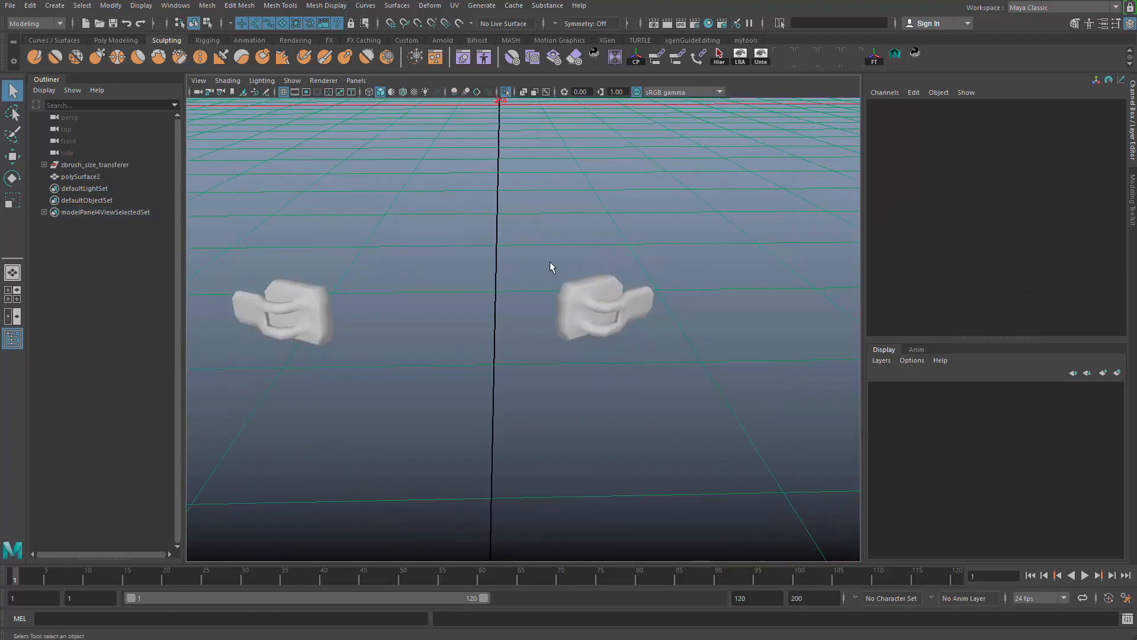
{"action": "left_click_drag", "start_coordinate": [550, 261], "coordinate": [503, 232], "text": "alt"}
{"action": "left_click_drag", "start_coordinate": [490, 259], "coordinate": [751, 524]}
{"action": "left_click_drag", "start_coordinate": [611, 387], "coordinate": [459, 416], "text": "alt"}
{"action": "key", "text": "alt+shift+d"}
{"action": "left_click_drag", "start_coordinate": [701, 538], "coordinate": [462, 272], "text": "alt"}
{"action": "left_click", "coordinate": [331, 231]}
{"action": "left_click_drag", "start_coordinate": [318, 228], "coordinate": [567, 365]}
{"action": "right_click_drag", "start_coordinate": [566, 365], "coordinate": [645, 481], "text": "alt"}
- Undo the edge softening on the combined buckle mesh
{"action": "key", "text": "ctrl+z"}
{"action": "key", "text": "ctrl+z"}
{"action": "key", "text": "ctrl+z"}
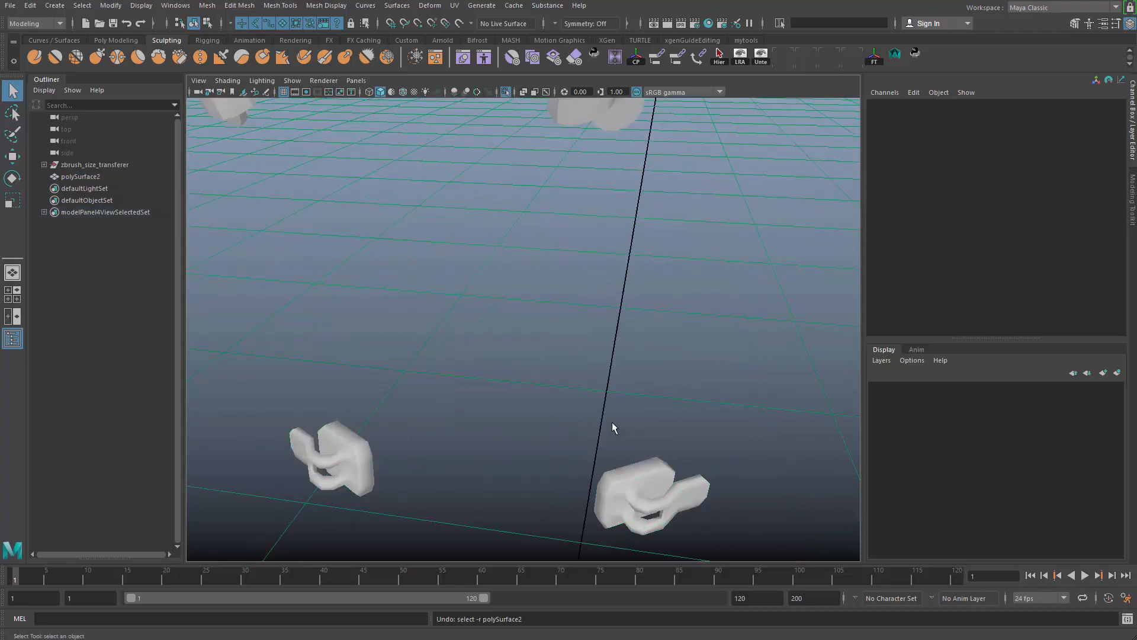
{"action": "left_click_drag", "start_coordinate": [617, 411], "coordinate": [575, 267], "text": "alt"}
{"action": "left_click", "coordinate": [575, 267]}
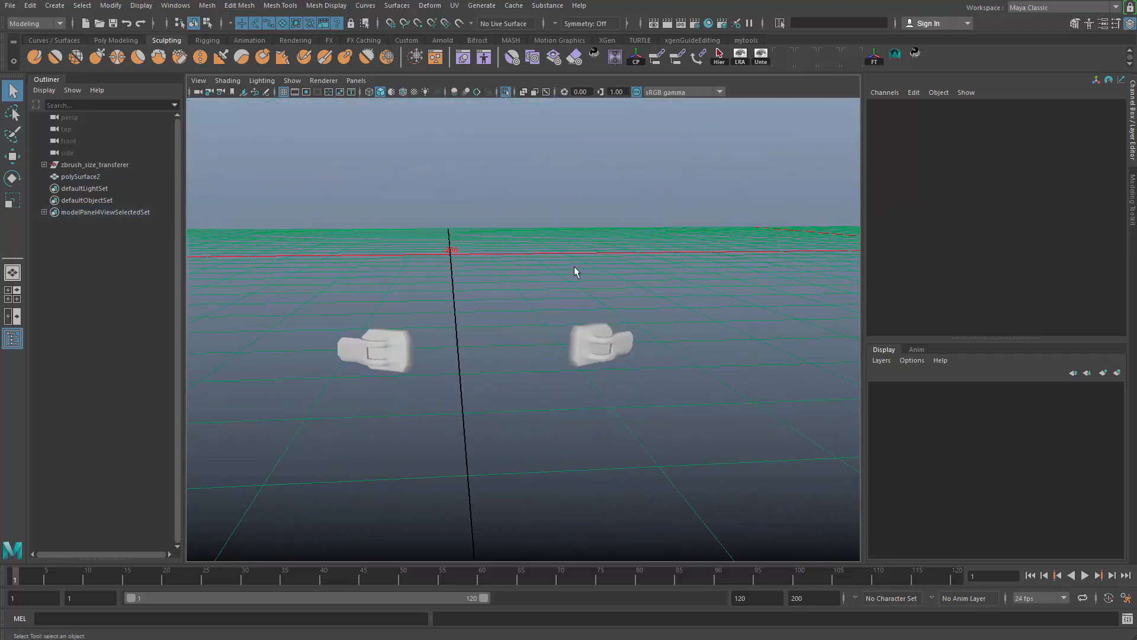
{"action": "key", "text": "ctrl+z"}
{"action": "key", "text": "ctrl+z"}
{"action": "key", "text": "ctrl+z"}
{"action": "key", "text": "ctrl+z"}
{"action": "key", "text": "ctrl+z"}
{"action": "key", "text": "ctrl+z"}
{"action": "key", "text": "ctrl+z"}
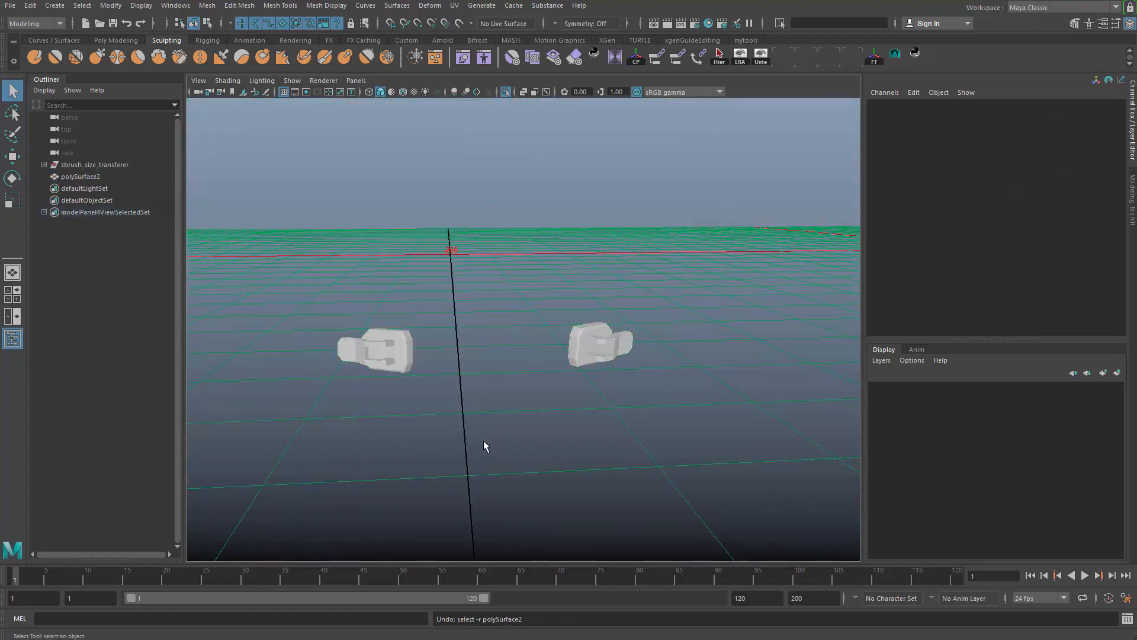
{"action": "key", "text": "ctrl+z"}
{"action": "key", "text": "ctrl+z"}
{"action": "key", "text": "ctrl+z"}
{"action": "key", "text": "ctrl+z"}
{"action": "key", "text": "ctrl+z"}
{"action": "key", "text": "ctrl+z"}
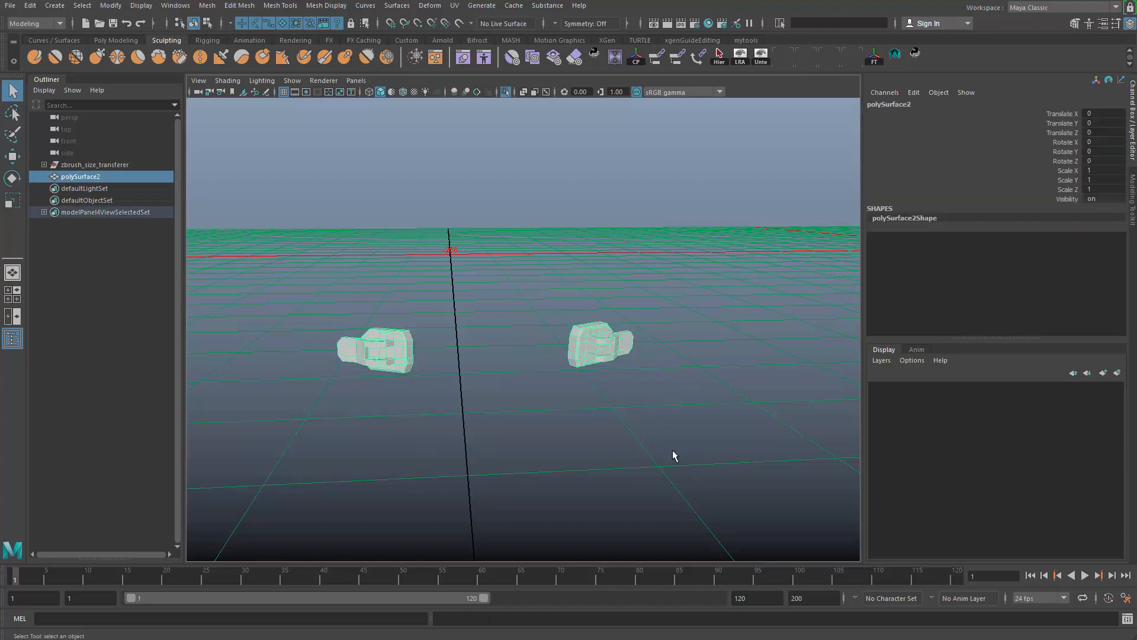
- Reapply edge softening to the combined buckle mesh and deselect it
{"action": "middle_click_drag", "start_coordinate": [522, 340], "coordinate": [562, 442], "text": "alt"}
{"action": "left_click_drag", "start_coordinate": [561, 441], "coordinate": [555, 422], "text": "alt"}
{"action": "right_click_drag", "start_coordinate": [556, 422], "coordinate": [429, 370], "text": "alt"}
{"action": "left_click_drag", "start_coordinate": [429, 370], "coordinate": [666, 471]}
{"action": "middle_click_drag", "start_coordinate": [667, 471], "coordinate": [627, 361], "text": "alt"}
{"action": "right_click_drag", "start_coordinate": [628, 361], "coordinate": [764, 461], "text": "alt"}
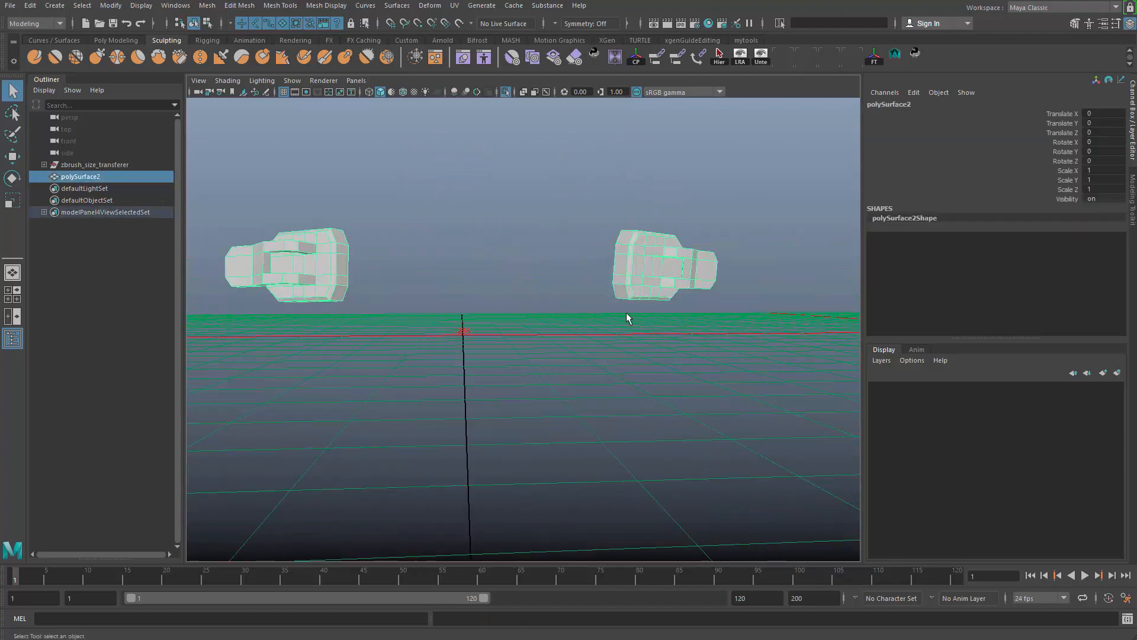
{"action": "right_click_drag", "start_coordinate": [635, 269], "coordinate": [744, 246], "text": "shift"}
{"action": "left_click", "coordinate": [726, 176]}
{"action": "left_click_drag", "start_coordinate": [727, 176], "coordinate": [598, 382]}
{"action": "middle_click_drag", "start_coordinate": [596, 385], "coordinate": [637, 426], "text": "alt"}
{"action": "right_click_drag", "start_coordinate": [636, 426], "coordinate": [533, 435], "text": "alt"}
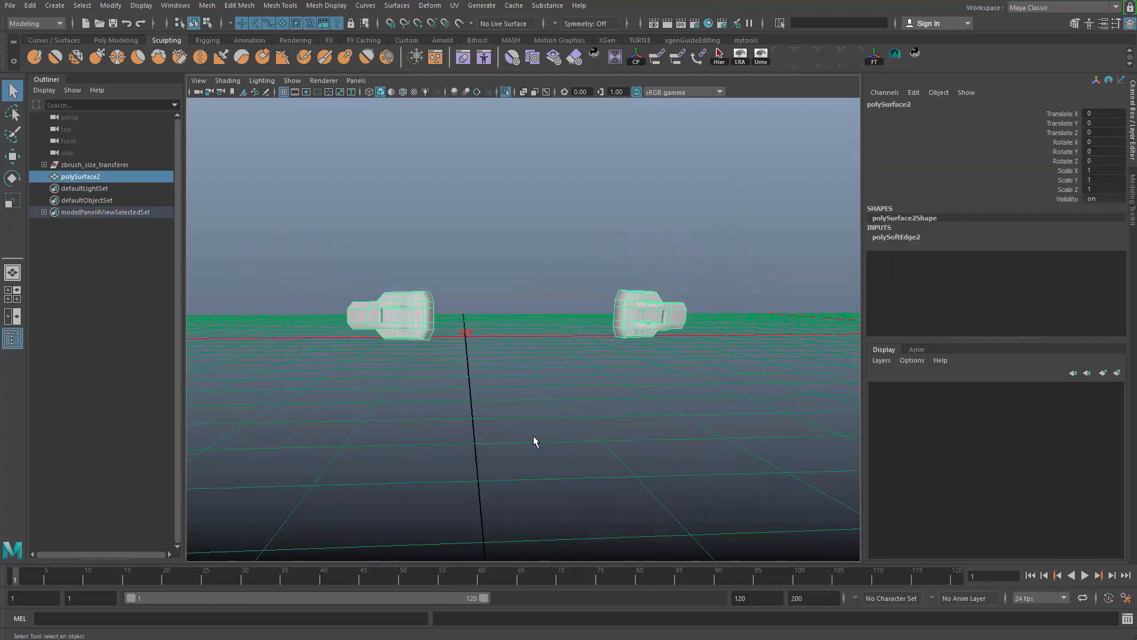
{"action": "left_click", "coordinate": [533, 436]}
- Delete the surplus edge loops across the folded strap of the double-disc clip polySurface3
{"action": "middle_click_drag", "start_coordinate": [569, 408], "coordinate": [648, 510], "text": "alt"}
{"action": "right_click_drag", "start_coordinate": [648, 509], "coordinate": [482, 376], "text": "alt"}
{"action": "left_click_drag", "start_coordinate": [482, 375], "coordinate": [449, 375], "text": "alt"}
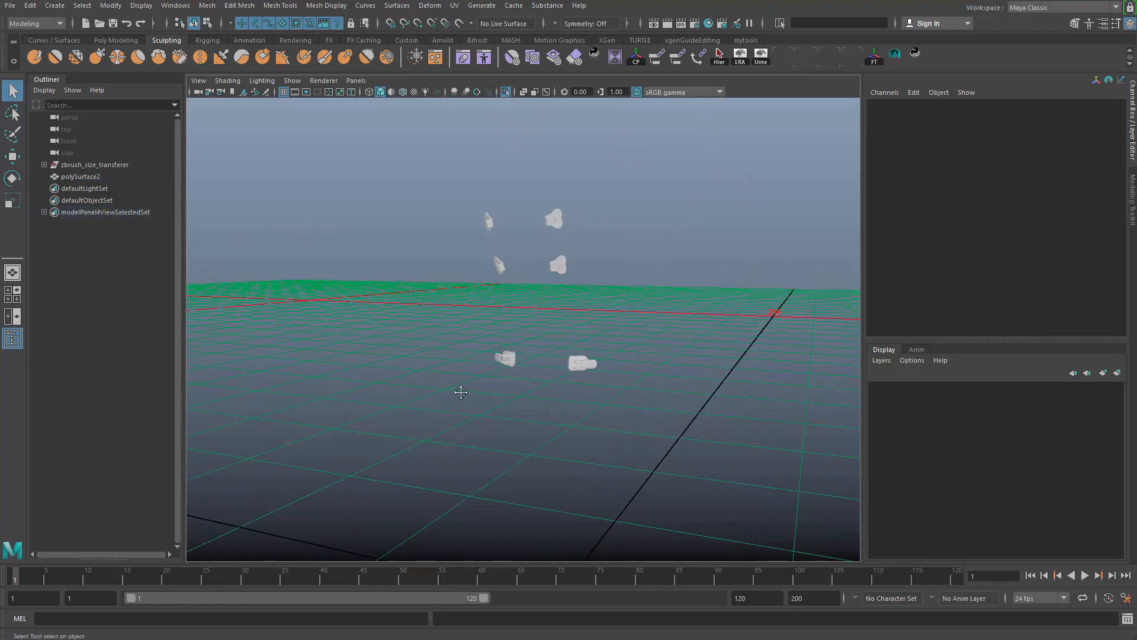
{"action": "middle_click_drag", "start_coordinate": [460, 391], "coordinate": [462, 430], "text": "alt"}
{"action": "right_click_drag", "start_coordinate": [462, 430], "coordinate": [525, 448], "text": "alt"}
{"action": "left_click", "coordinate": [497, 290]}
{"action": "right_click_drag", "start_coordinate": [620, 322], "coordinate": [724, 453], "text": "alt"}
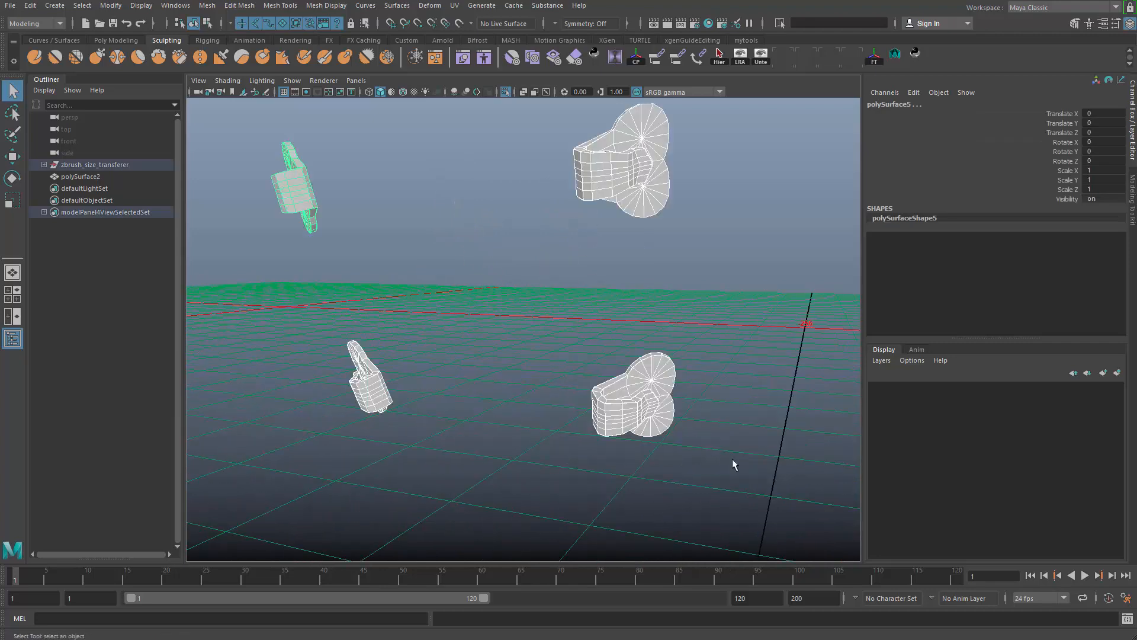
{"action": "left_click", "coordinate": [655, 393]}
{"action": "key", "text": "f"}
{"action": "left_click_drag", "start_coordinate": [644, 379], "coordinate": [566, 362], "text": "alt"}
{"action": "right_click_drag", "start_coordinate": [565, 363], "coordinate": [564, 320]}
{"action": "double_click", "coordinate": [567, 309]}
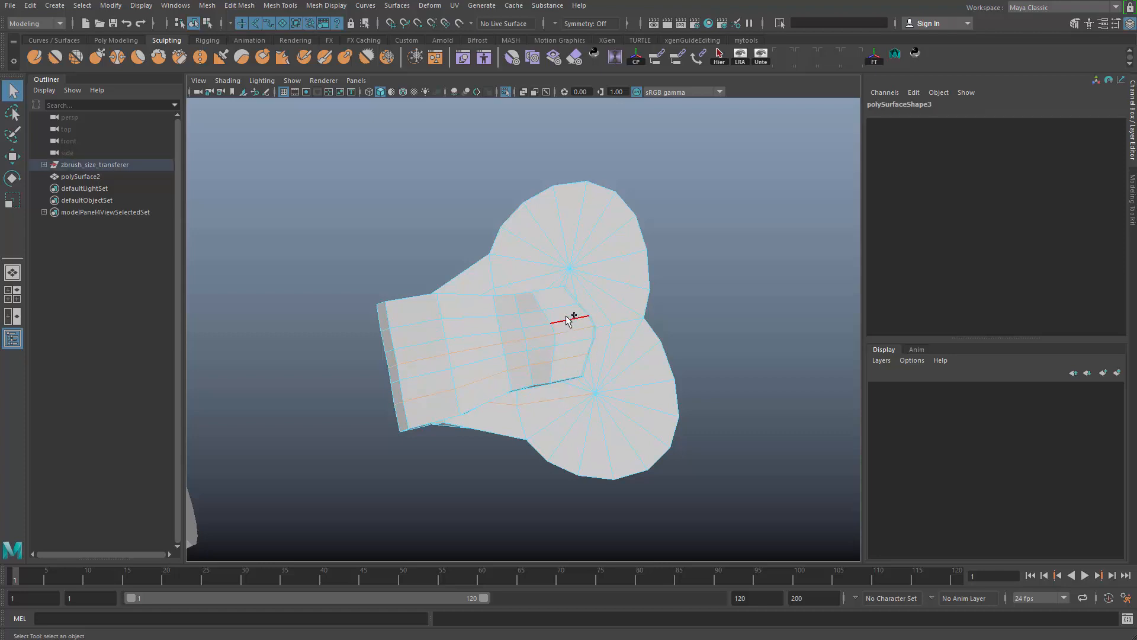
{"action": "left_click_drag", "start_coordinate": [557, 298], "coordinate": [719, 360], "text": "alt"}
{"action": "left_click_drag", "start_coordinate": [582, 462], "coordinate": [521, 294], "text": "alt"}
- Delete the surplus edge loops across the folded strap of the clip polySurface4
{"action": "left_click", "coordinate": [596, 204]}
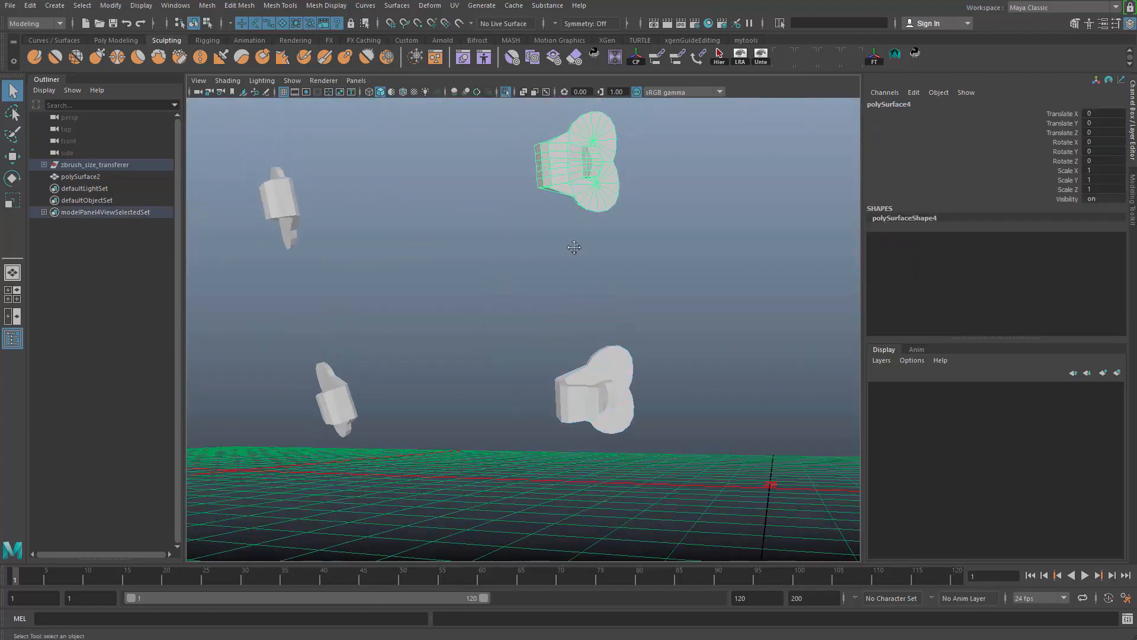
{"action": "key", "text": "f"}
{"action": "key", "text": "F10"}
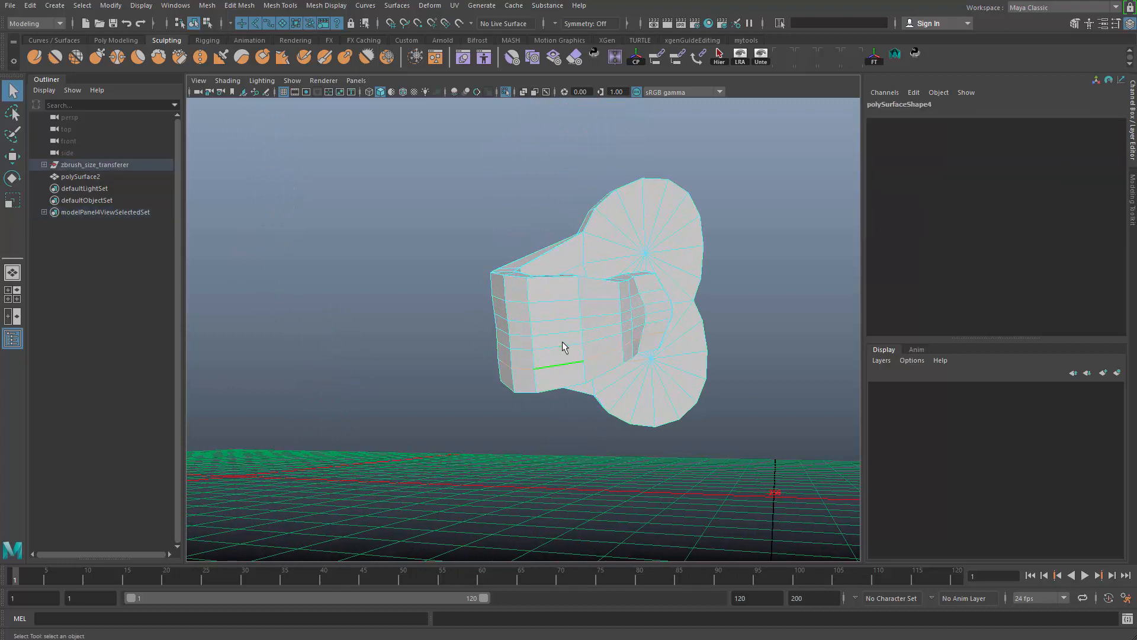
{"action": "key", "text": "ctrl+Delete"}
{"action": "middle_click_drag", "start_coordinate": [573, 366], "coordinate": [596, 353], "text": "alt"}
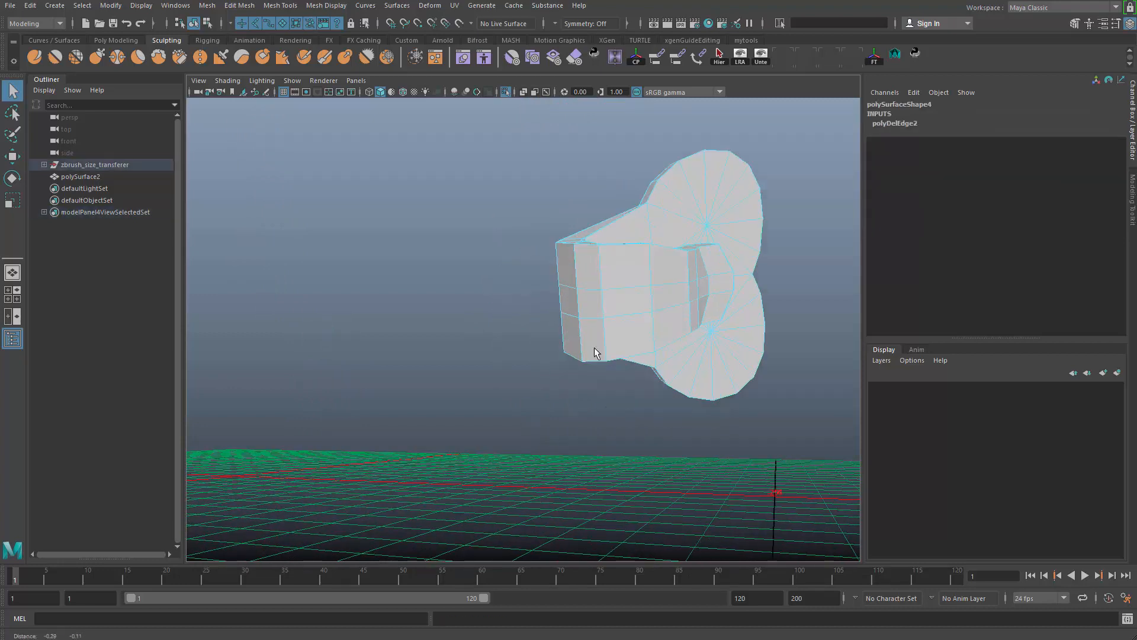
- Delete the surplus edge loops across the folded strap of the clip polySurface6
{"action": "scroll", "coordinate": [597, 353], "scroll_direction": "down", "scroll_amount": 5}
{"action": "left_click_drag", "start_coordinate": [596, 353], "coordinate": [540, 312], "text": "alt"}
{"action": "left_click_drag", "start_coordinate": [616, 303], "coordinate": [439, 482]}
{"action": "key", "text": "f"}
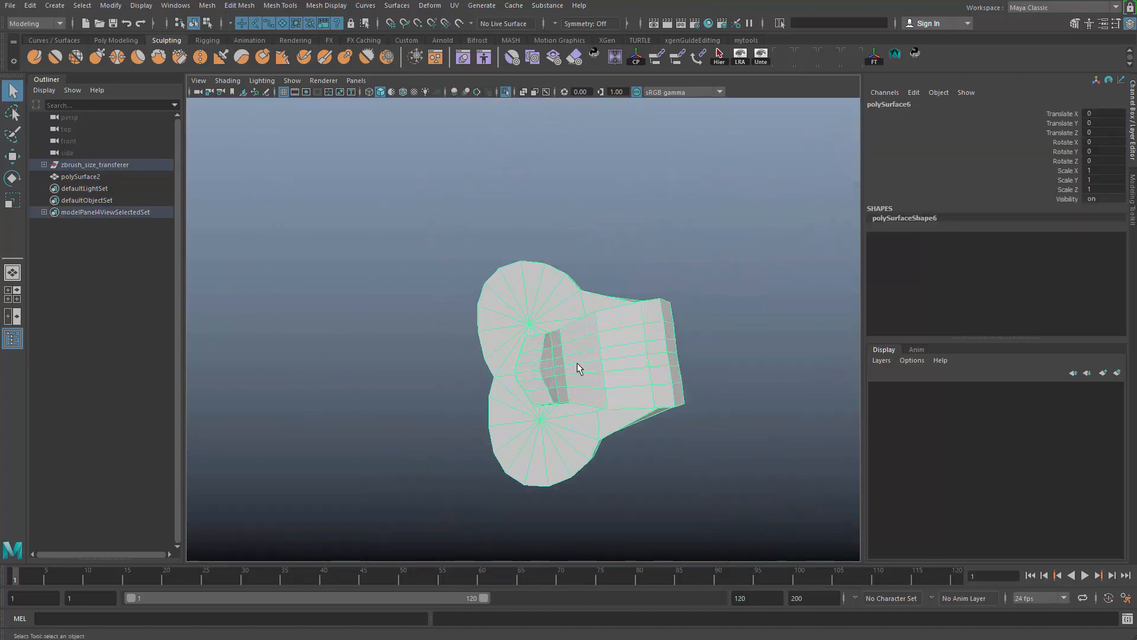
{"action": "key", "text": "F10"}
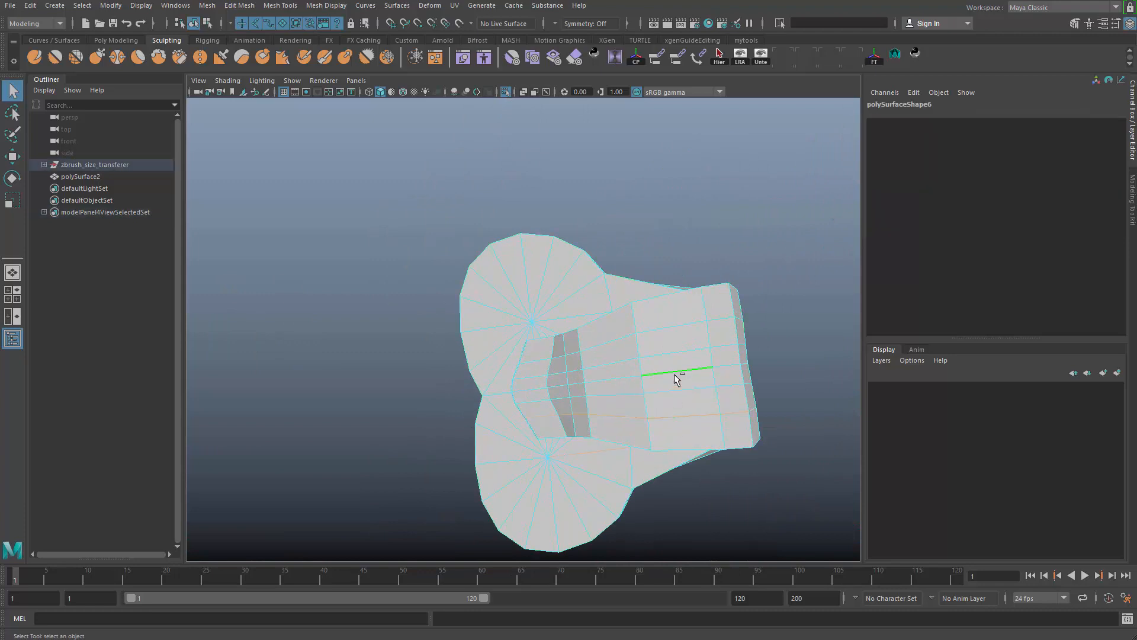
{"action": "scroll", "coordinate": [670, 369], "scroll_direction": "down", "scroll_amount": 5}
{"action": "middle_click_drag", "start_coordinate": [560, 386], "coordinate": [518, 545], "text": "alt"}
- Delete the surplus edge loops across the folded strap of the clip polySurface5
{"action": "left_click", "coordinate": [488, 315]}
{"action": "left_click_drag", "start_coordinate": [533, 355], "coordinate": [627, 253], "text": "alt"}
{"action": "scroll", "coordinate": [625, 423], "scroll_direction": "up", "scroll_amount": 5}
{"action": "middle_click_drag", "start_coordinate": [627, 253], "coordinate": [610, 294], "text": "alt"}
{"action": "scroll", "coordinate": [610, 293], "scroll_direction": "up", "scroll_amount": 2}
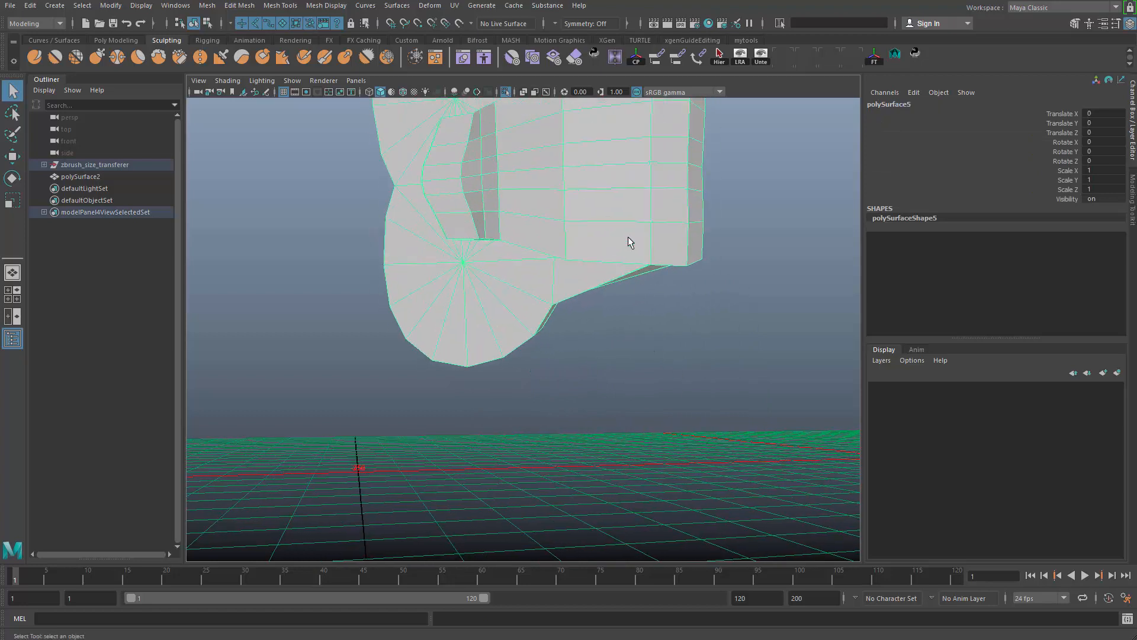
{"action": "key", "text": "F10"}
{"action": "double_click", "coordinate": [607, 226]}
{"action": "double_click", "coordinate": [604, 169], "text": "shift"}
{"action": "left_click_drag", "start_coordinate": [603, 169], "coordinate": [599, 212], "text": "alt"}
{"action": "right_click_drag", "start_coordinate": [510, 340], "coordinate": [414, 309], "text": "alt"}
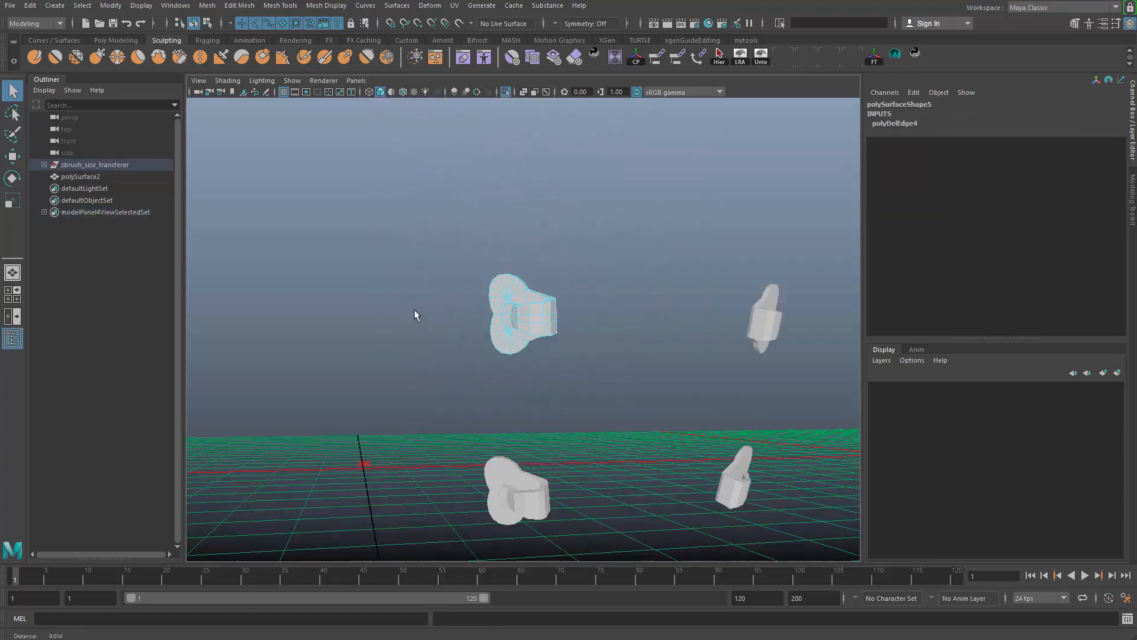
- Delete the construction history of the clip polySurface3
{"action": "right_click_drag", "start_coordinate": [533, 314], "coordinate": [499, 305], "text": "alt"}
{"action": "left_click_drag", "start_coordinate": [499, 305], "coordinate": [527, 332], "text": "alt"}
{"action": "middle_click_drag", "start_coordinate": [527, 332], "coordinate": [529, 417], "text": "alt"}
{"action": "left_click_drag", "start_coordinate": [485, 264], "coordinate": [614, 401]}
{"action": "left_click_drag", "start_coordinate": [584, 357], "coordinate": [538, 371], "text": "alt"}
{"action": "right_click_drag", "start_coordinate": [538, 371], "coordinate": [620, 356], "text": "alt"}
{"action": "key", "text": "alt+shift+d"}
- Merge the three vertices where the discs meet the strap on both the flat back and inner face of polySurface3
{"action": "left_click_drag", "start_coordinate": [581, 332], "coordinate": [586, 503], "text": "alt"}
{"action": "right_click_drag", "start_coordinate": [586, 502], "coordinate": [577, 350], "text": "alt"}
{"action": "key", "text": "F10"}
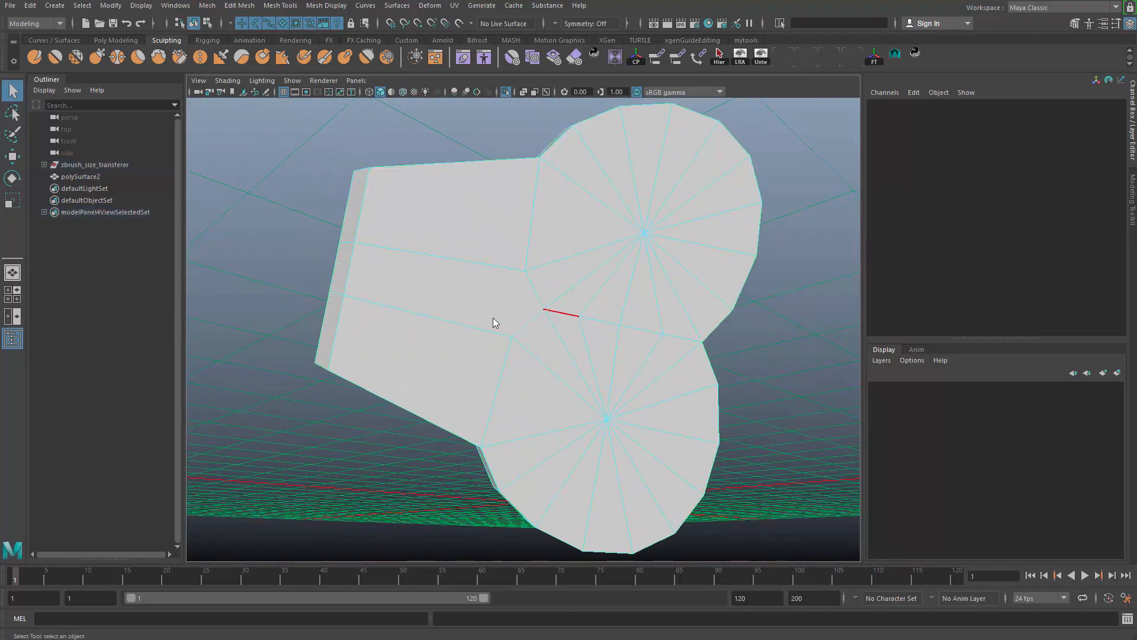
{"action": "left_click", "coordinate": [541, 316]}
{"action": "left_click", "coordinate": [516, 333], "text": "shift"}
{"action": "left_click", "coordinate": [529, 292], "text": "shift"}
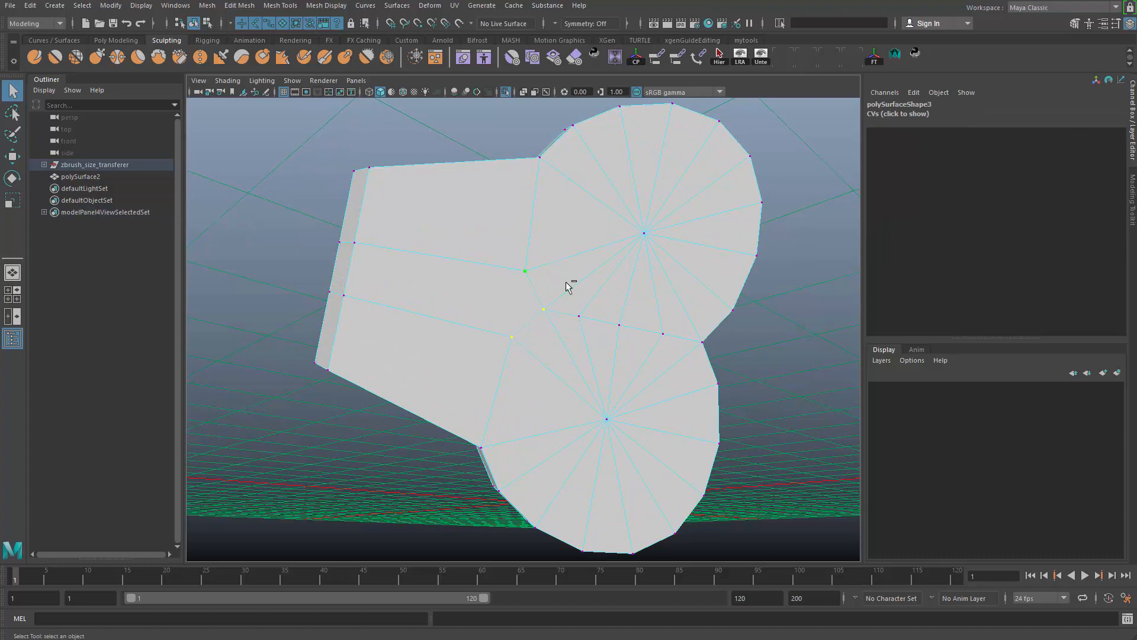
{"action": "key", "text": "g"}
{"action": "left_click_drag", "start_coordinate": [558, 342], "coordinate": [553, 399], "text": "alt"}
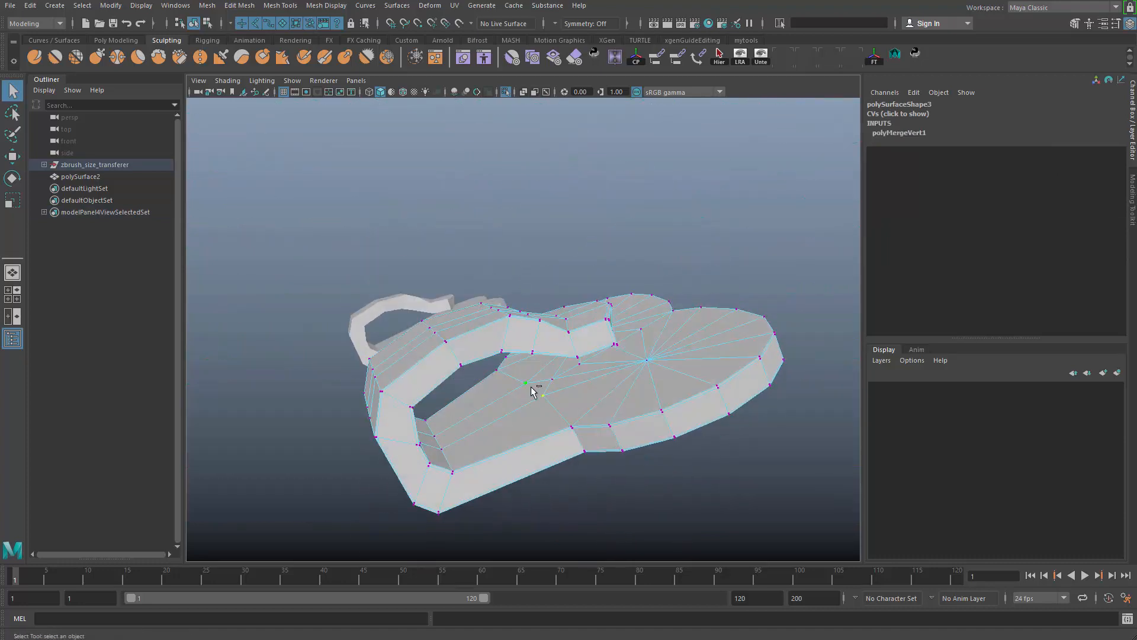
{"action": "left_click_drag", "start_coordinate": [569, 372], "coordinate": [549, 421], "text": "alt"}
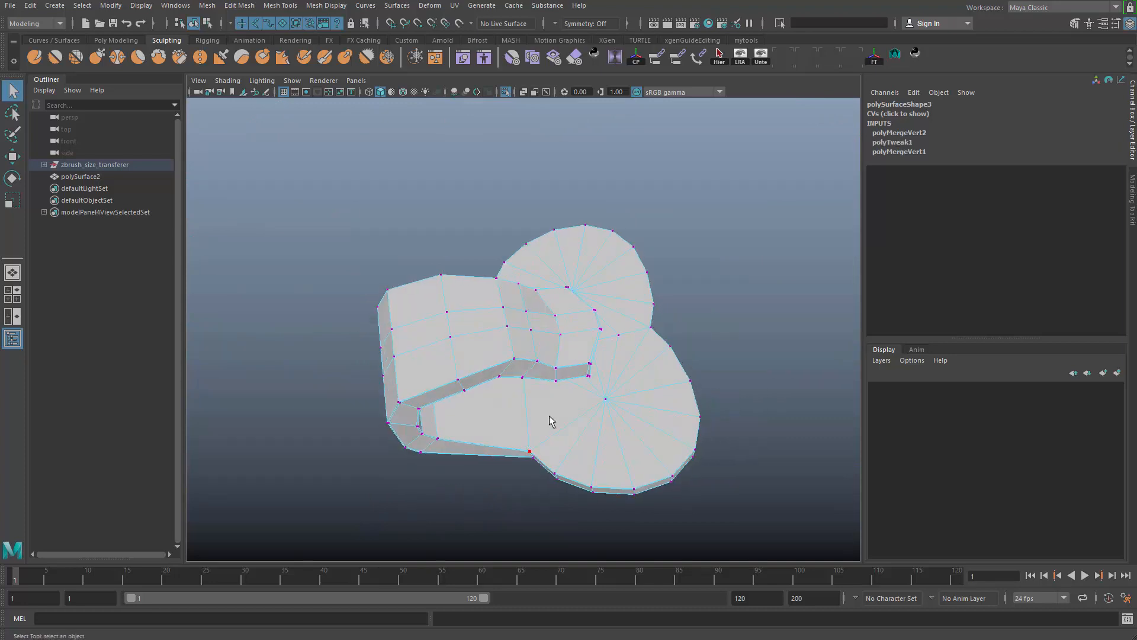
- Return polySurface3 to object mode and delete its construction history
{"action": "key", "text": "F8"}
{"action": "mouse_move", "coordinate": [622, 399]}
{"action": "left_mouse_down", "text": "alt"}
{"action": "mouse_move", "coordinate": [528, 356]}
{"action": "mouse_move", "coordinate": [547, 336]}
{"action": "mouse_move", "coordinate": [539, 281]}
{"action": "mouse_move", "coordinate": [378, 355]}
{"action": "mouse_move", "coordinate": [371, 297]}
{"action": "mouse_move", "coordinate": [333, 316]}
{"action": "mouse_move", "coordinate": [390, 237]}
{"action": "mouse_move", "coordinate": [507, 379]}
{"action": "mouse_move", "coordinate": [624, 390]}
{"action": "left_mouse_up", "text": "alt"}
{"action": "scroll", "coordinate": [391, 237], "scroll_direction": "down", "scroll_amount": 5}
{"action": "middle_click_drag", "start_coordinate": [624, 389], "coordinate": [699, 379], "text": "alt"}
{"action": "scroll", "coordinate": [593, 308], "scroll_direction": "up", "scroll_amount": 5}
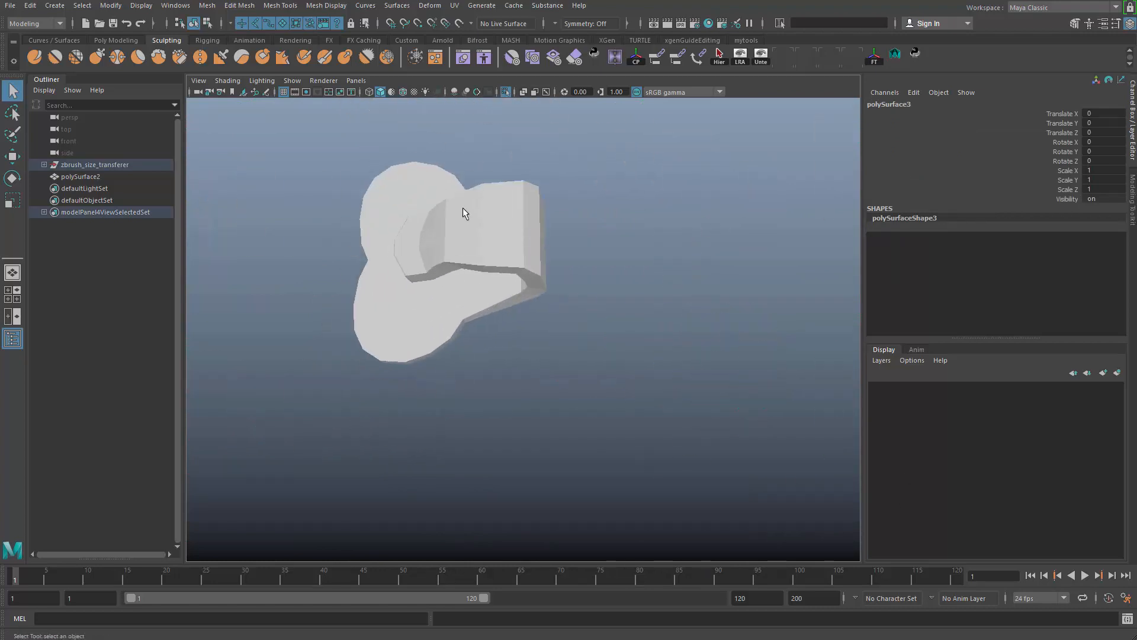
- Merge the three vertices where the discs meet the strap on both faces of polySurface6
{"action": "left_click", "coordinate": [463, 208]}
{"action": "left_click_drag", "start_coordinate": [580, 297], "coordinate": [645, 325], "text": "alt"}
{"action": "middle_click_drag", "start_coordinate": [646, 325], "coordinate": [699, 379], "text": "alt"}
{"action": "scroll", "coordinate": [628, 356], "scroll_direction": "up", "scroll_amount": 5}
{"action": "left_click_drag", "start_coordinate": [599, 337], "coordinate": [608, 323], "text": "alt"}
{"action": "right_click_drag", "start_coordinate": [602, 361], "coordinate": [559, 354]}
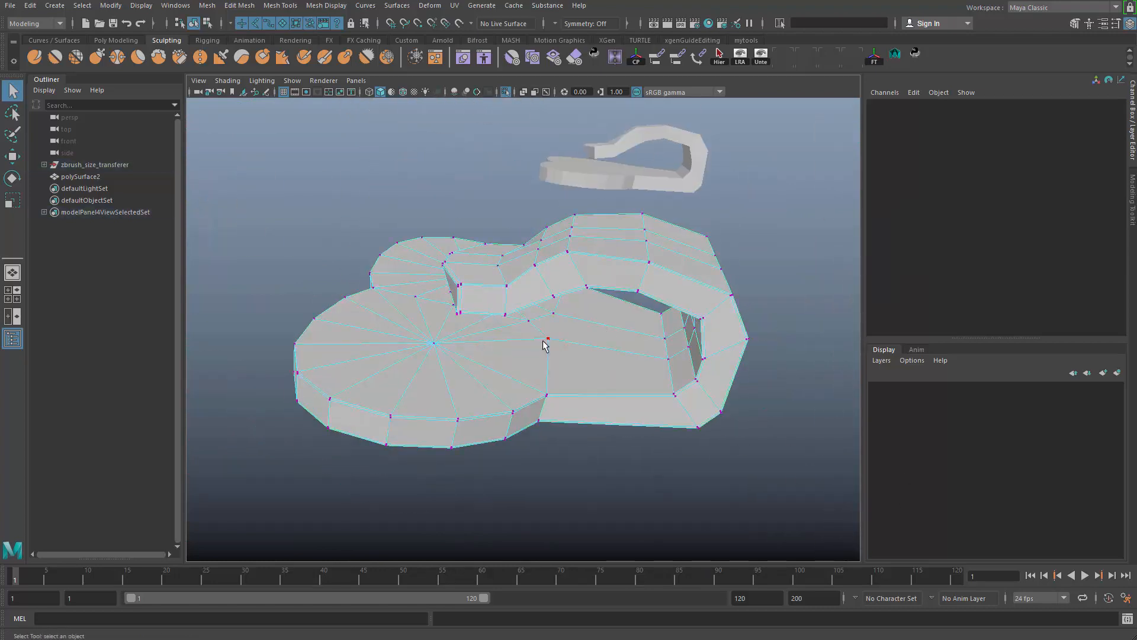
{"action": "left_click_drag", "start_coordinate": [576, 371], "coordinate": [552, 381], "text": "alt"}
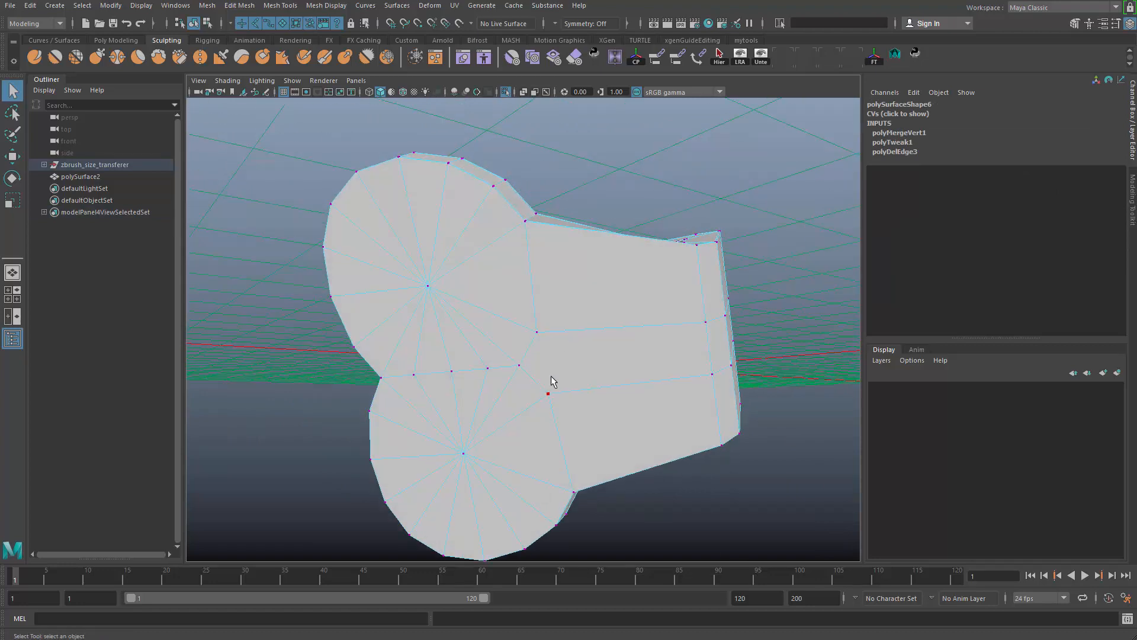
{"action": "key", "text": "ctrl+m"}
- Merge the three vertices where the discs meet the strap on both faces of polySurface5
{"action": "middle_click_drag", "start_coordinate": [674, 275], "coordinate": [640, 462], "text": "alt"}
{"action": "right_click_drag", "start_coordinate": [639, 462], "coordinate": [332, 243], "text": "alt"}
{"action": "middle_click_drag", "start_coordinate": [574, 286], "coordinate": [592, 417], "text": "alt"}
{"action": "left_click", "coordinate": [437, 217]}
{"action": "key", "text": "f"}
{"action": "left_click_drag", "start_coordinate": [480, 275], "coordinate": [628, 361], "text": "alt"}
{"action": "right_click_drag", "start_coordinate": [628, 361], "coordinate": [439, 190], "text": "alt"}
{"action": "middle_click_drag", "start_coordinate": [484, 438], "coordinate": [532, 326], "text": "alt"}
{"action": "key", "text": "f"}
{"action": "left_click_drag", "start_coordinate": [532, 326], "coordinate": [612, 269]}
{"action": "left_click", "coordinate": [607, 224]}
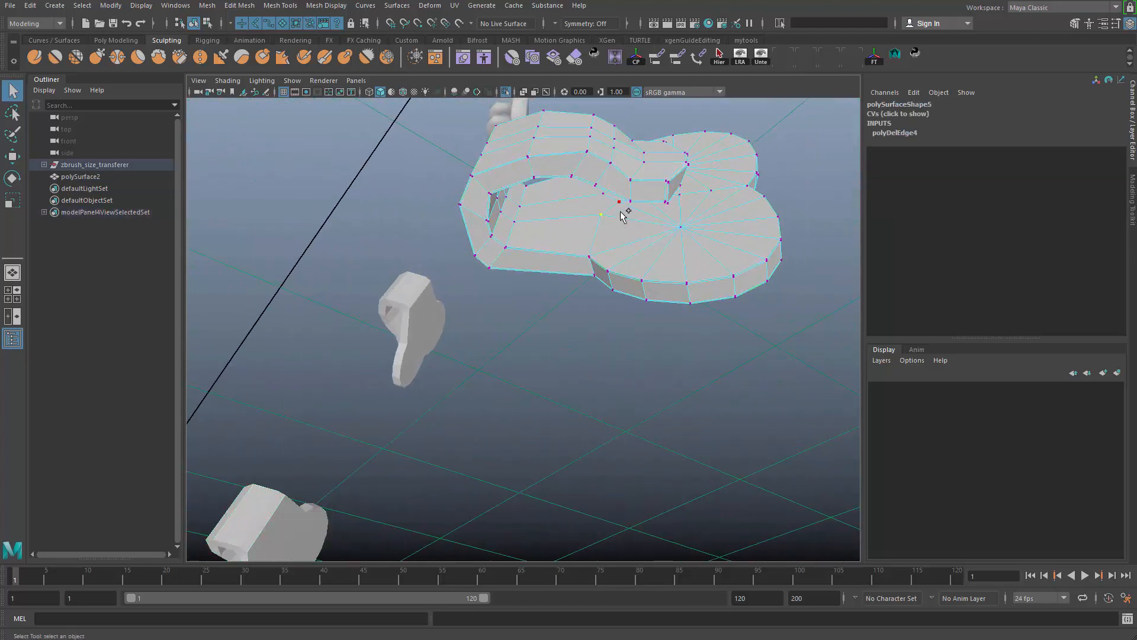
{"action": "left_click", "coordinate": [620, 207], "text": "shift"}
{"action": "right_click_drag", "start_coordinate": [615, 171], "coordinate": [613, 137], "text": "shift"}
{"action": "left_click_drag", "start_coordinate": [614, 138], "coordinate": [540, 376], "text": "alt"}
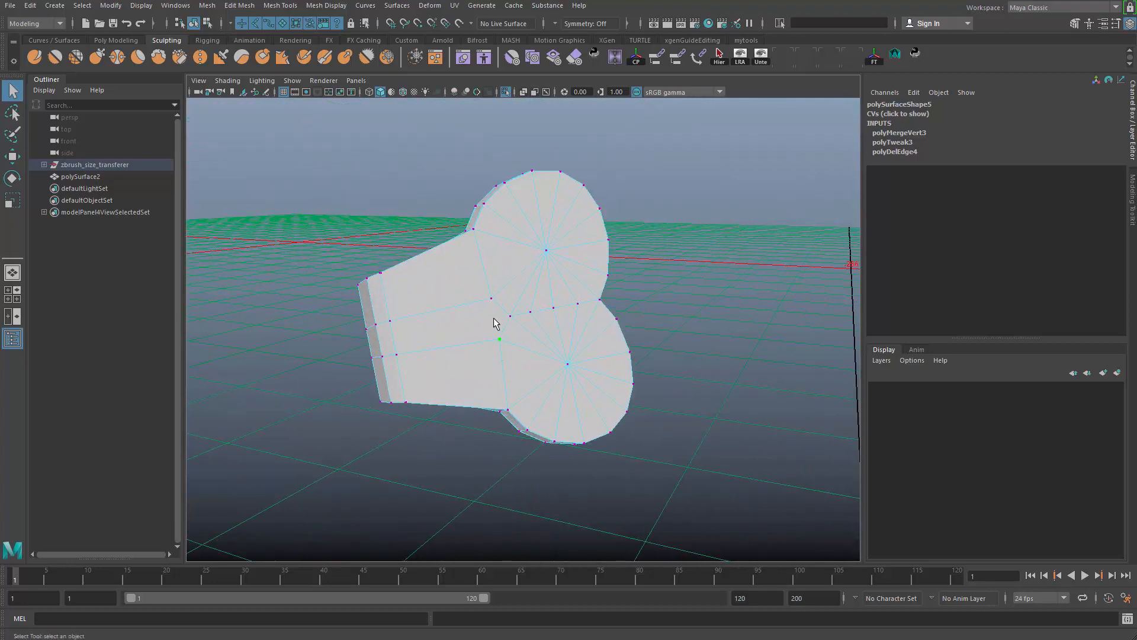
{"action": "left_click_drag", "start_coordinate": [549, 308], "coordinate": [526, 326], "text": "alt"}
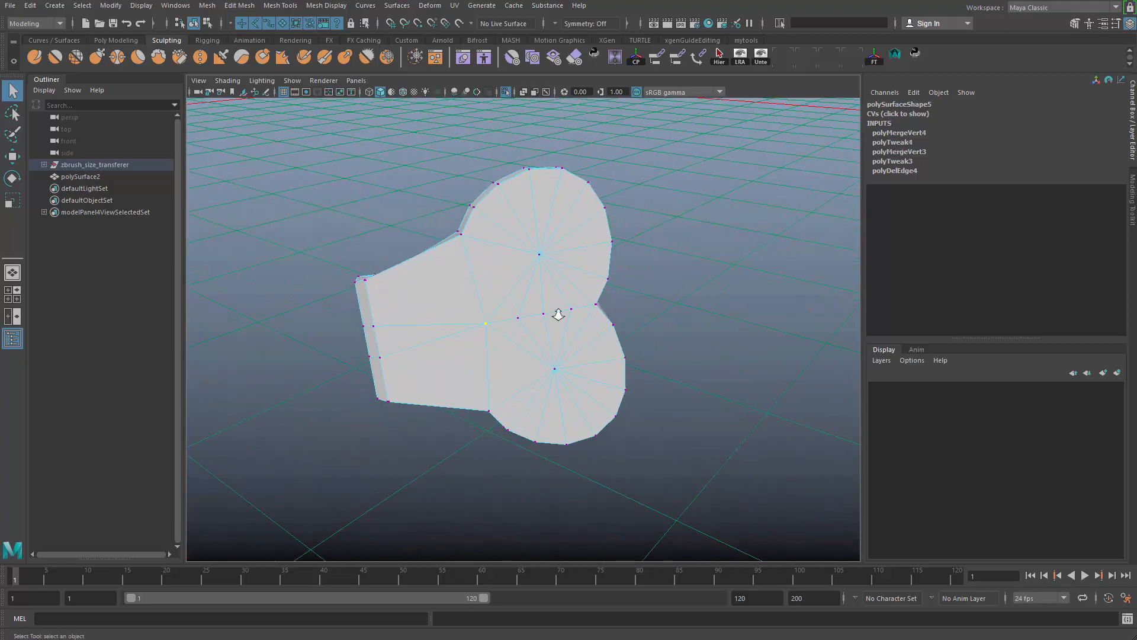
- Try deleting the surplus spoke edges between the two disc centres on the flat back of polySurface5
{"action": "right_click_drag", "start_coordinate": [558, 314], "coordinate": [565, 338], "text": "alt"}
{"action": "right_click_drag", "start_coordinate": [552, 316], "coordinate": [536, 292]}
{"action": "left_click", "coordinate": [526, 304]}
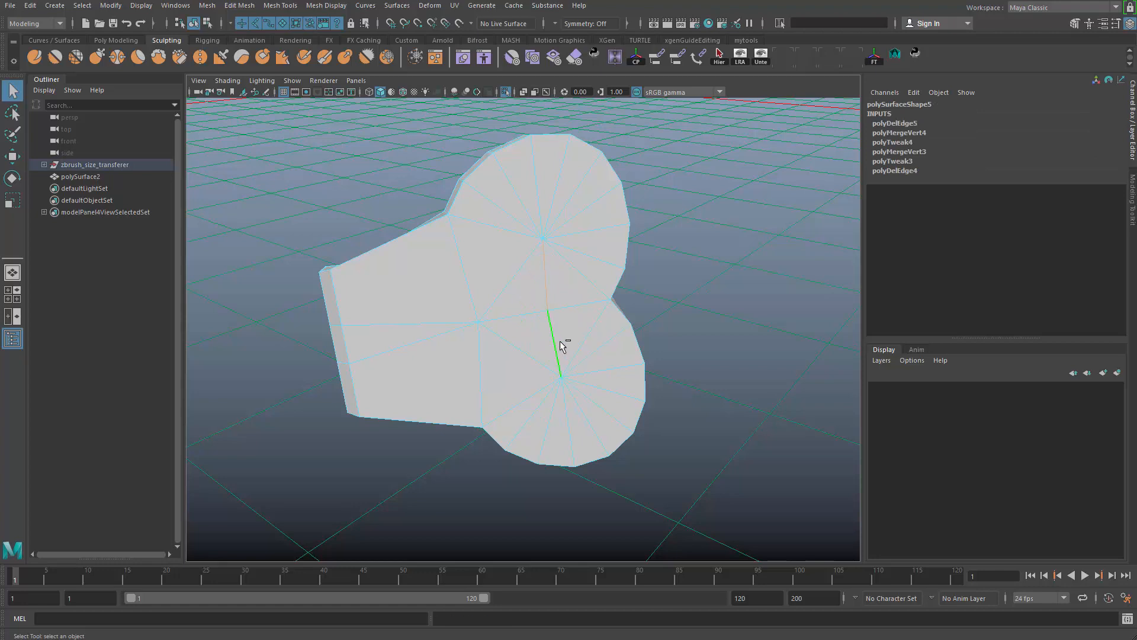
{"action": "left_click_drag", "start_coordinate": [498, 446], "coordinate": [555, 414], "text": "alt"}
{"action": "right_click_drag", "start_coordinate": [574, 351], "coordinate": [487, 279], "text": "alt"}
{"action": "left_click_drag", "start_coordinate": [540, 370], "coordinate": [582, 306], "text": "alt"}
{"action": "right_click_drag", "start_coordinate": [582, 305], "coordinate": [574, 329], "text": "alt"}
{"action": "key", "text": "ctrl+z"}
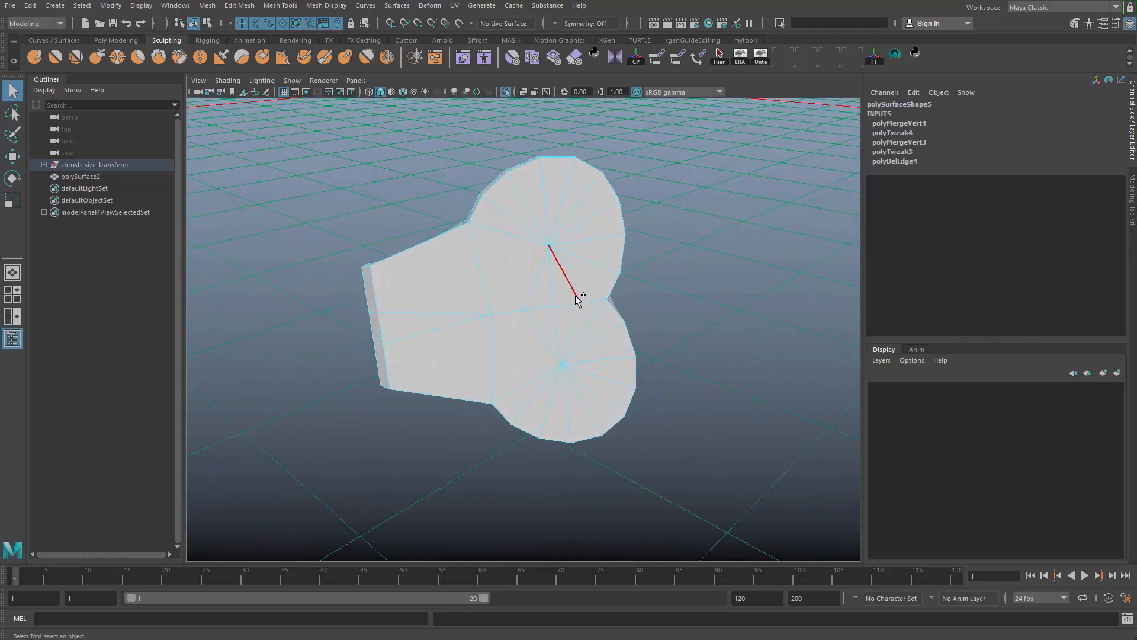
- Delete the surplus spoke edges between the two disc centres on the flat back of polySurface5, then leave edge mode
{"action": "key", "text": "ctrl+BackSpace"}
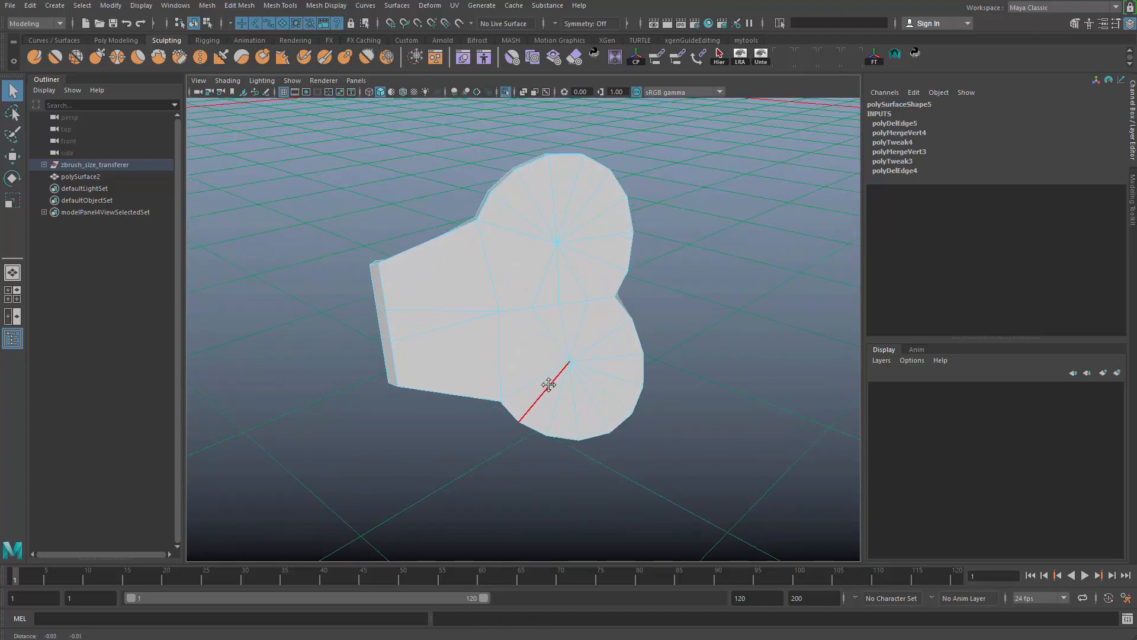
{"action": "left_click", "coordinate": [555, 334]}
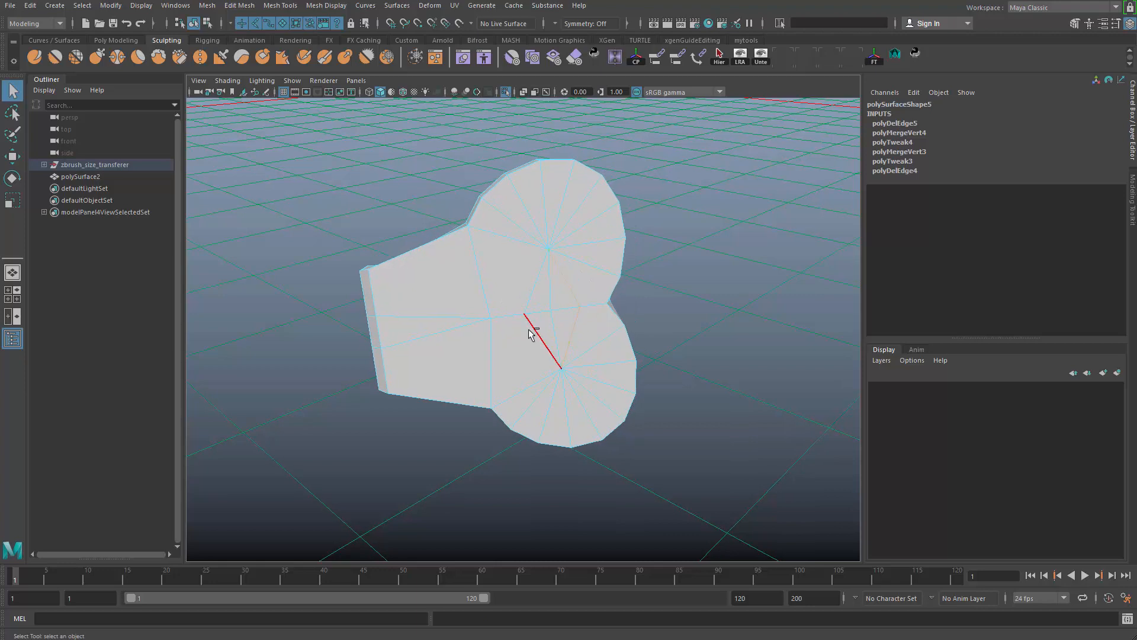
{"action": "right_click_drag", "start_coordinate": [573, 372], "coordinate": [592, 287], "text": "alt"}
{"action": "left_click", "coordinate": [670, 193]}
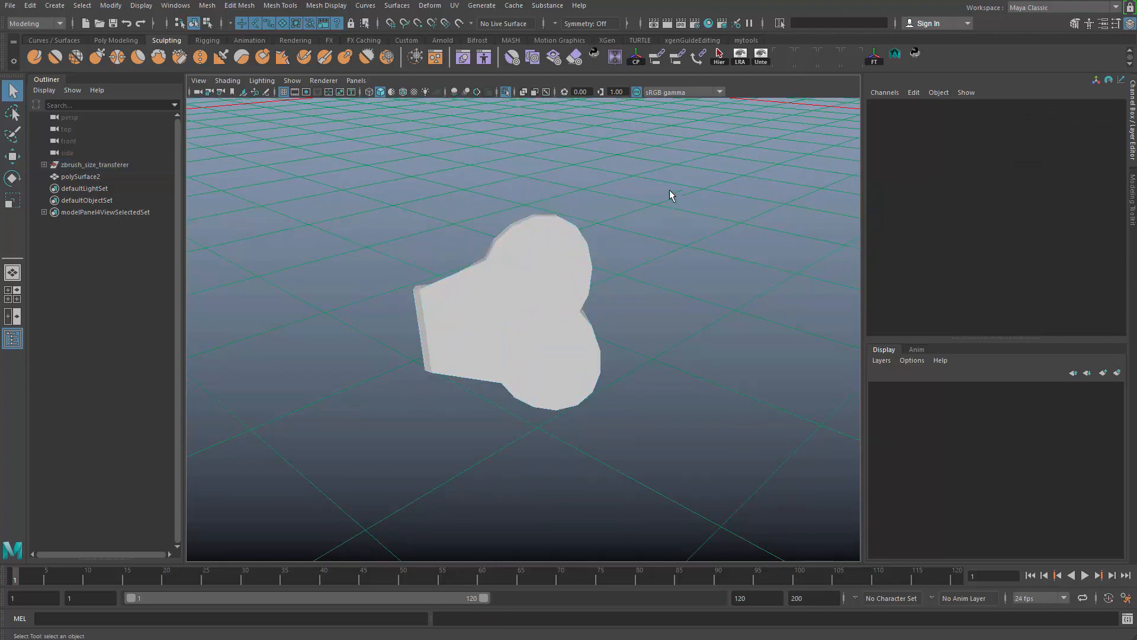
- Delete the matching surplus spoke edges between the disc centres on the inner face of polySurface5
{"action": "left_click", "coordinate": [550, 308]}
{"action": "left_click_drag", "start_coordinate": [551, 308], "coordinate": [599, 363], "text": "alt"}
{"action": "key", "text": "F10"}
{"action": "left_click", "coordinate": [569, 344]}
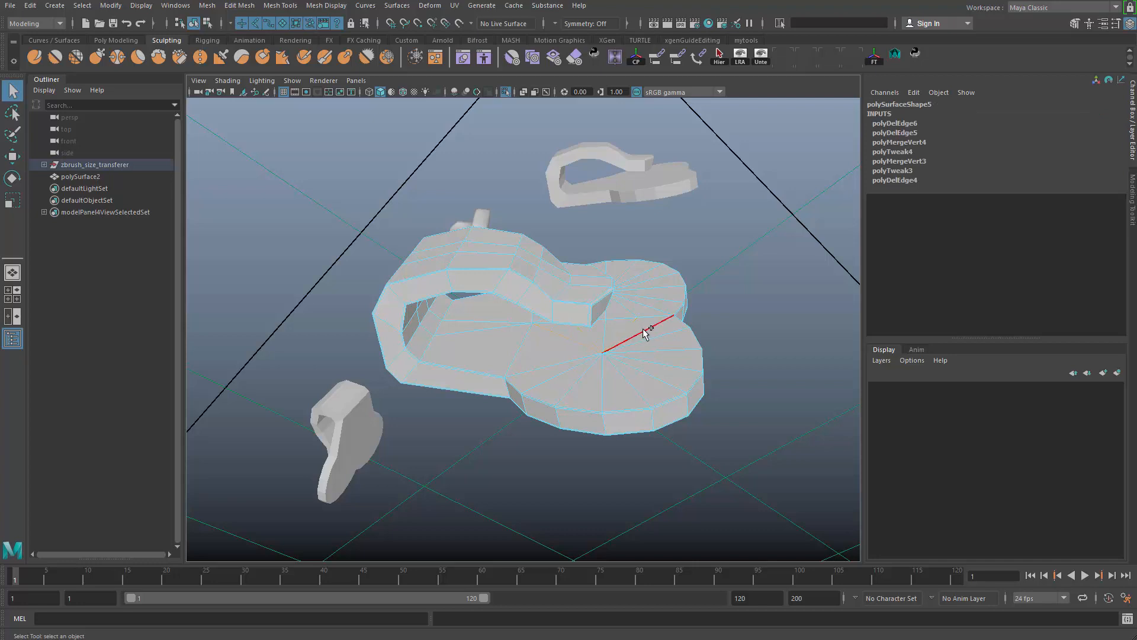
{"action": "left_click_drag", "start_coordinate": [646, 334], "coordinate": [711, 364], "text": "alt"}
{"action": "left_click_drag", "start_coordinate": [630, 380], "coordinate": [607, 423], "text": "alt"}
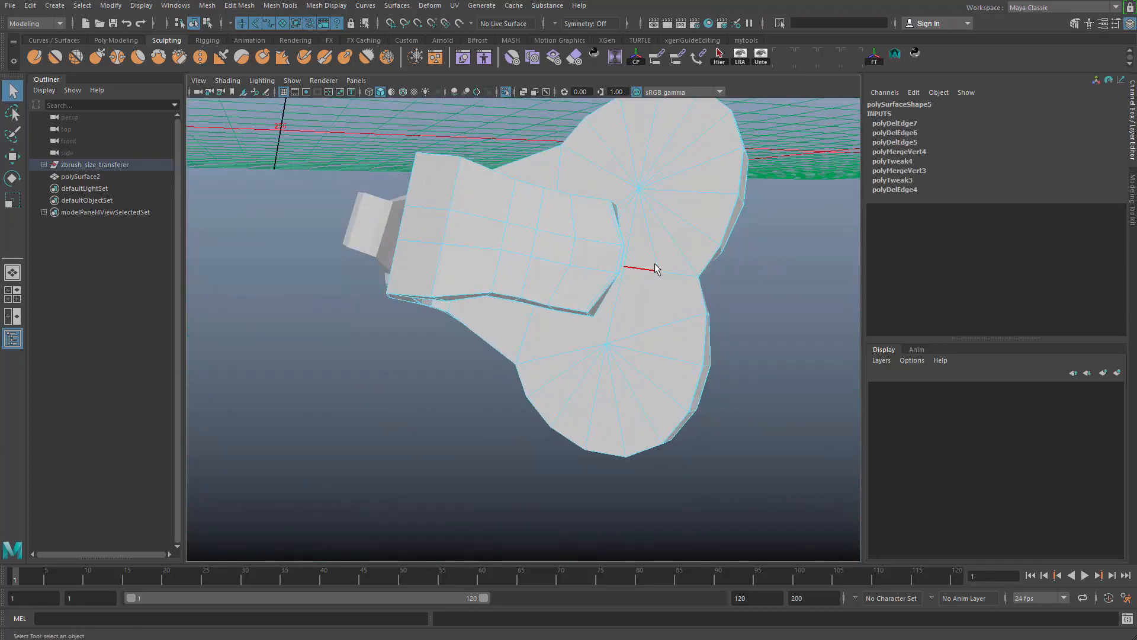
{"action": "left_click_drag", "start_coordinate": [682, 240], "coordinate": [632, 291], "text": "alt"}
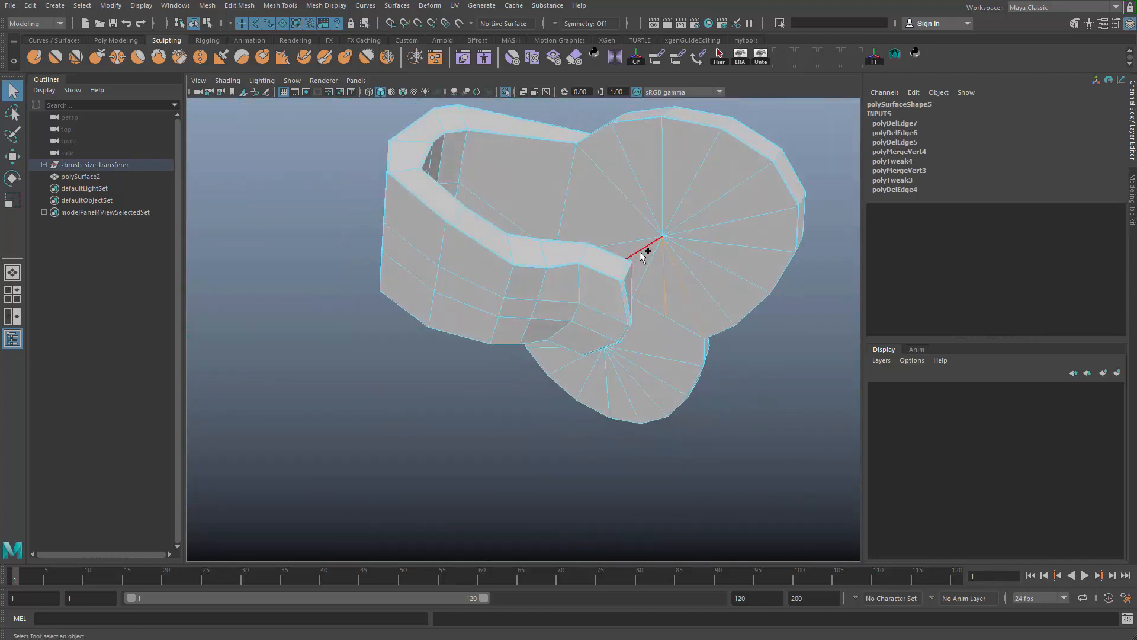
{"action": "key", "text": "Delete"}
{"action": "left_click_drag", "start_coordinate": [602, 419], "coordinate": [643, 260], "text": "alt"}
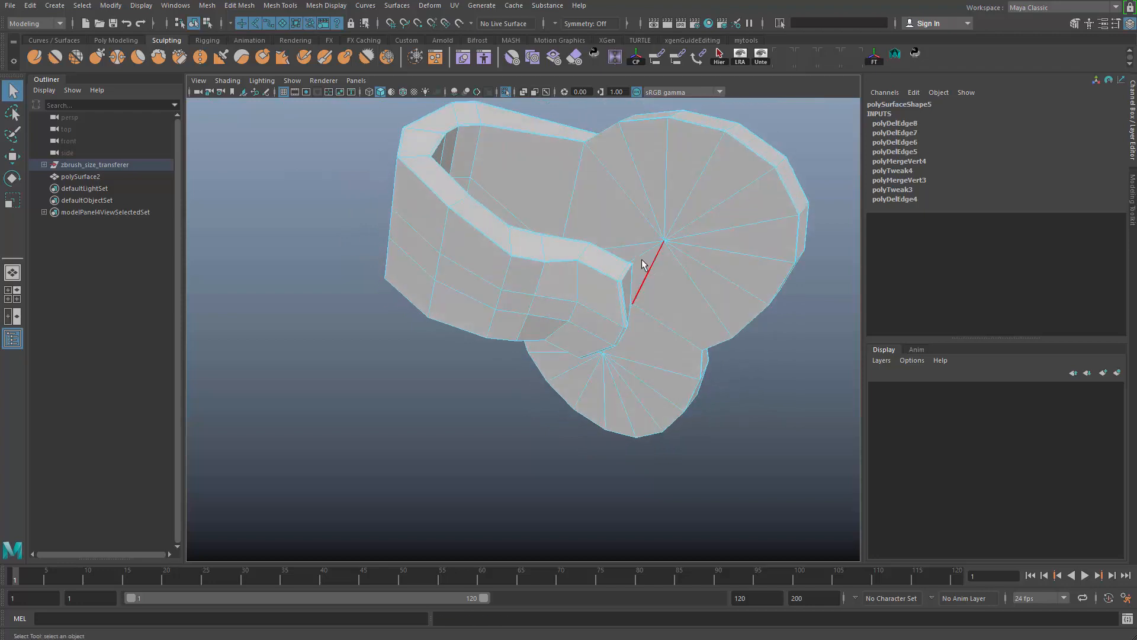
- Show polySurface5 in smooth preview, return it to object mode and delete its construction history
{"action": "key", "text": "3"}
{"action": "left_click_drag", "start_coordinate": [628, 376], "coordinate": [614, 340], "text": "alt"}
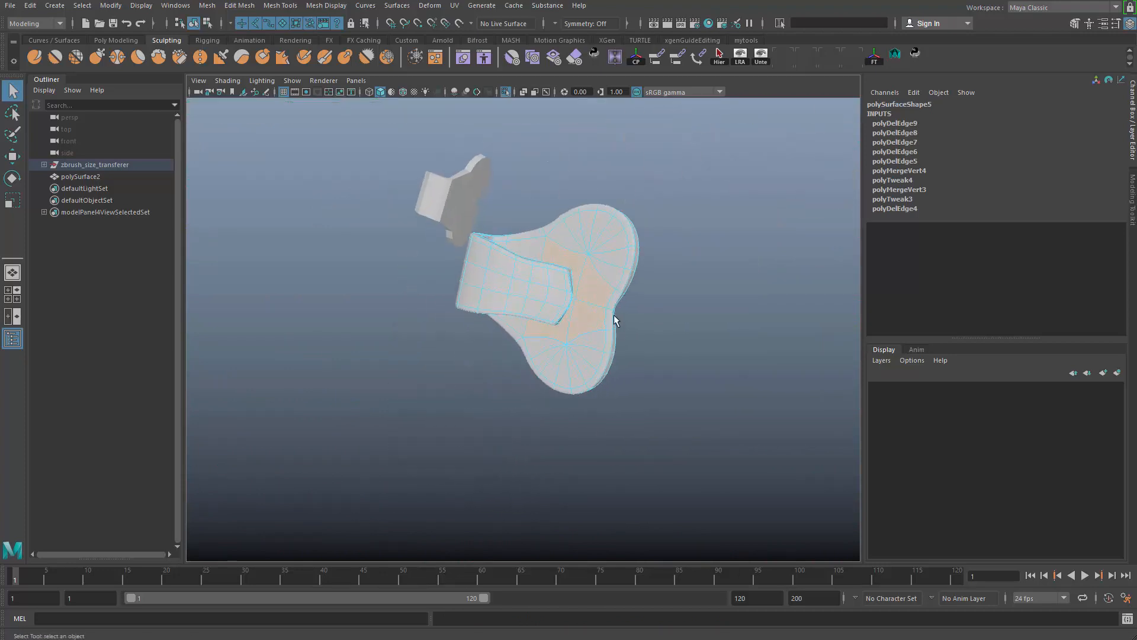
{"action": "right_click_drag", "start_coordinate": [613, 315], "coordinate": [684, 186]}
{"action": "left_click_drag", "start_coordinate": [645, 361], "coordinate": [616, 290], "text": "alt"}
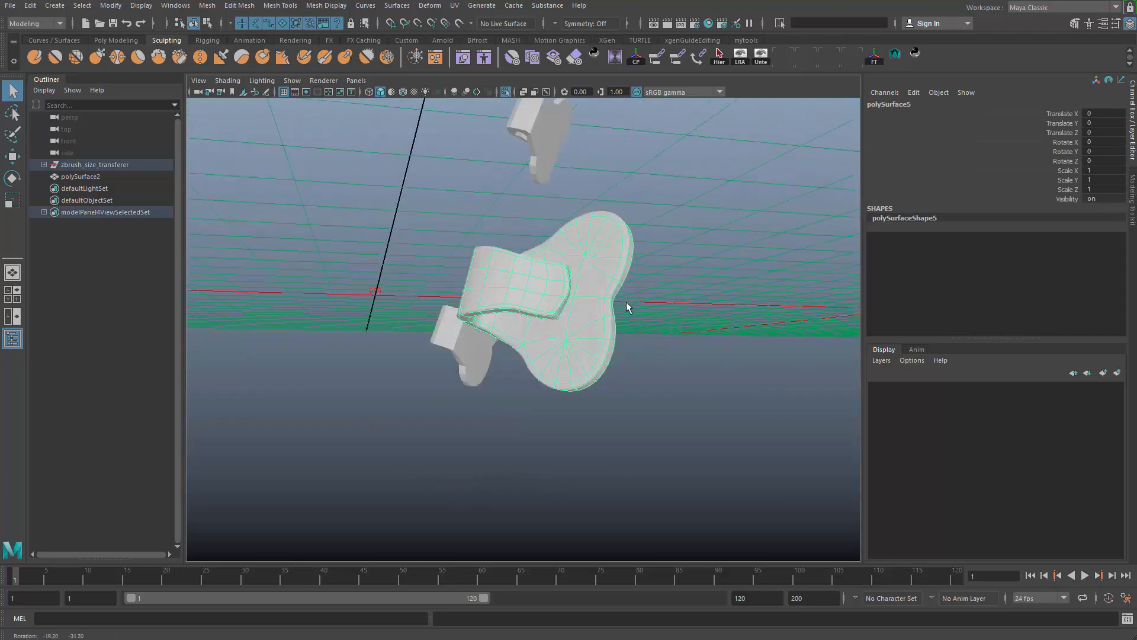
{"action": "right_click_drag", "start_coordinate": [626, 301], "coordinate": [533, 314], "text": "alt"}
{"action": "left_click_drag", "start_coordinate": [639, 328], "coordinate": [667, 344], "text": "alt"}
- Select the clip polySurface6, frame it and clear its construction history
{"action": "left_click", "coordinate": [673, 265]}
{"action": "key", "text": "f"}
{"action": "right_click_drag", "start_coordinate": [647, 283], "coordinate": [675, 291], "text": "alt"}
{"action": "middle_click_drag", "start_coordinate": [676, 290], "coordinate": [646, 223], "text": "alt"}
{"action": "key", "text": "alt+shift+d"}
- Delete the surplus spoke edges between the disc centres on the inner face of polySurface6
{"action": "right_click_drag", "start_coordinate": [646, 281], "coordinate": [612, 207]}
{"action": "left_click", "coordinate": [608, 286]}
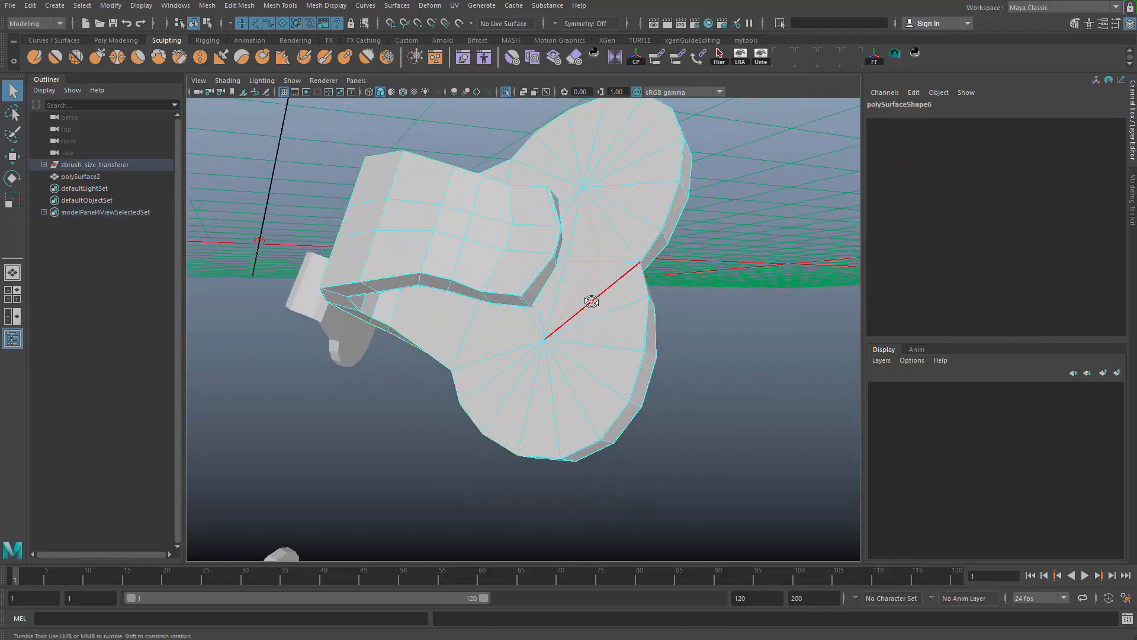
{"action": "left_click_drag", "start_coordinate": [591, 302], "coordinate": [558, 320], "text": "alt"}
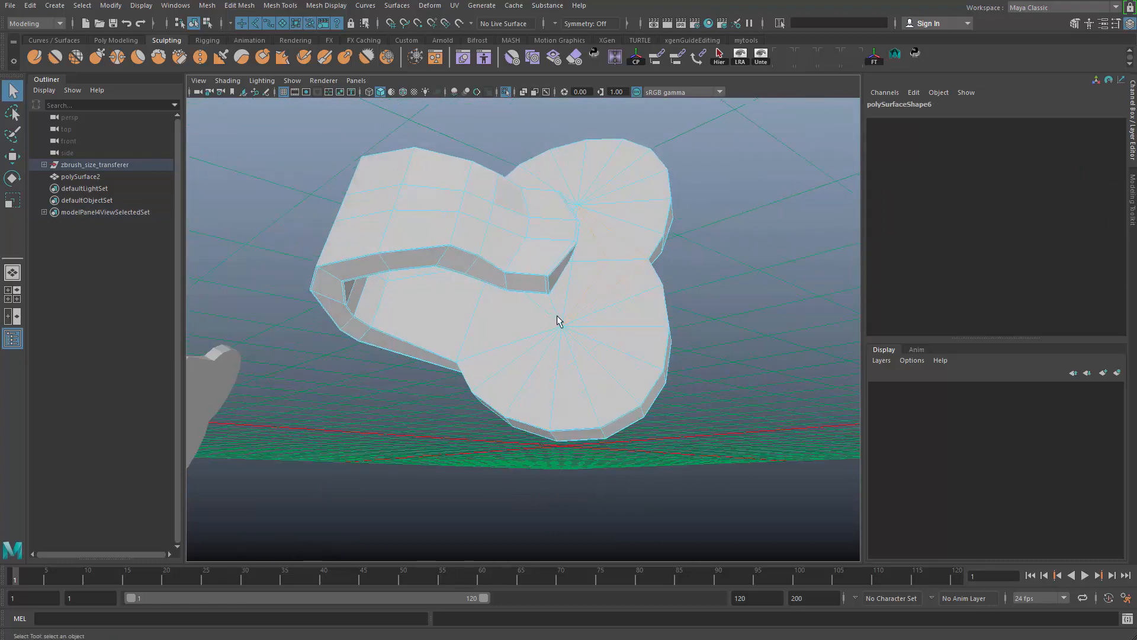
{"action": "left_click_drag", "start_coordinate": [559, 258], "coordinate": [571, 254], "text": "alt"}
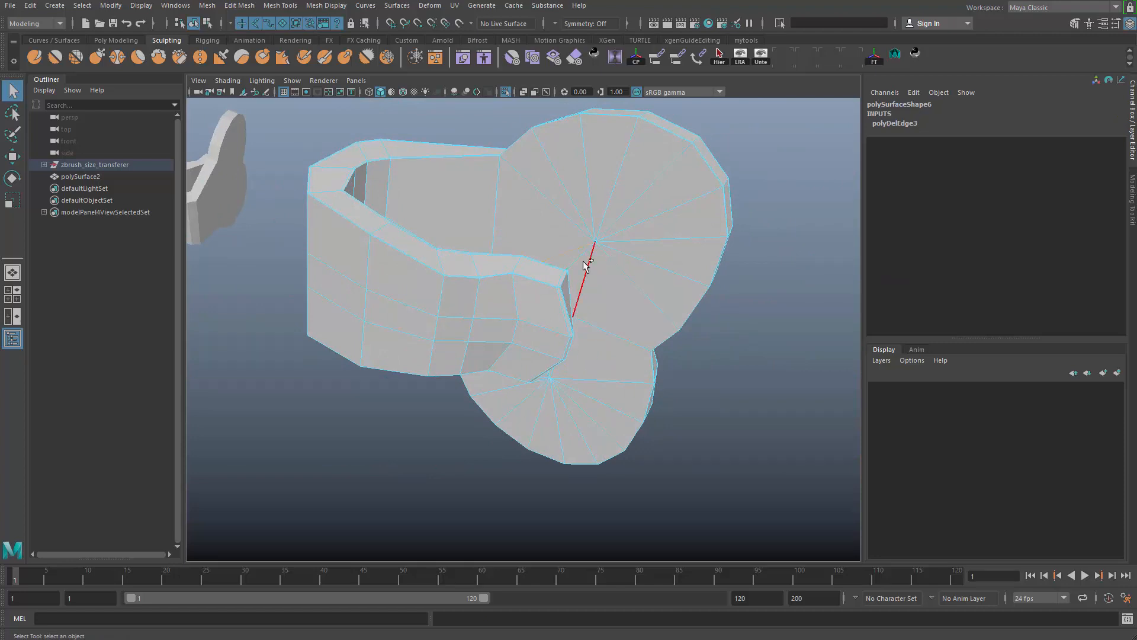
{"action": "right_click_drag", "start_coordinate": [535, 412], "coordinate": [543, 367]}
{"action": "left_click_drag", "start_coordinate": [543, 367], "coordinate": [583, 318], "text": "alt"}
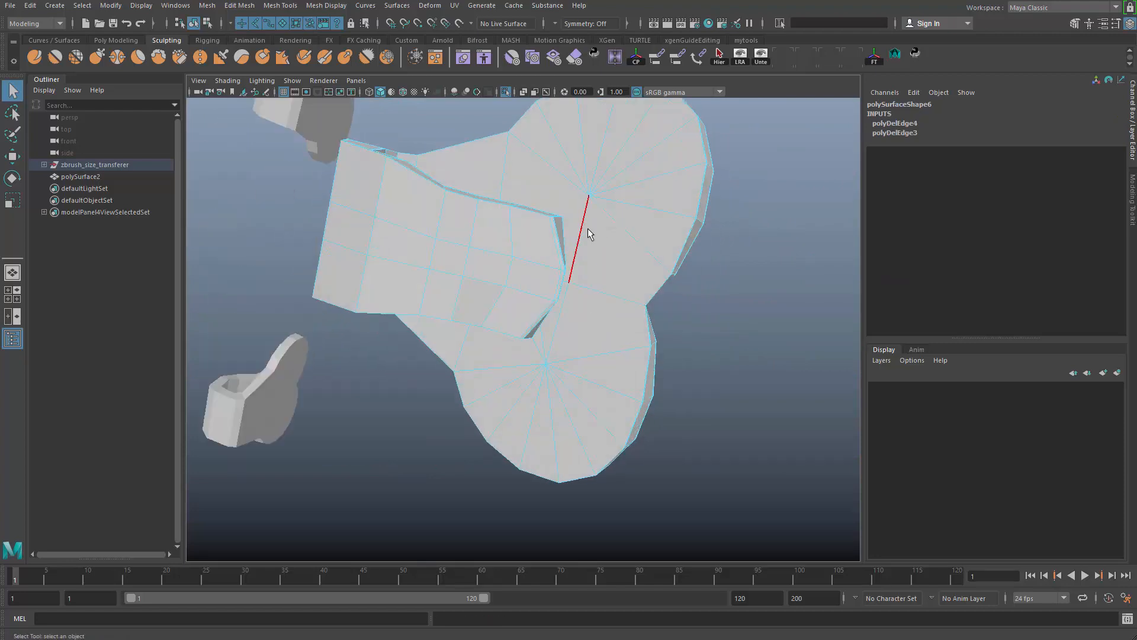
{"action": "left_click_drag", "start_coordinate": [592, 251], "coordinate": [595, 248], "text": "alt"}
{"action": "left_click_drag", "start_coordinate": [561, 297], "coordinate": [551, 296], "text": "alt"}
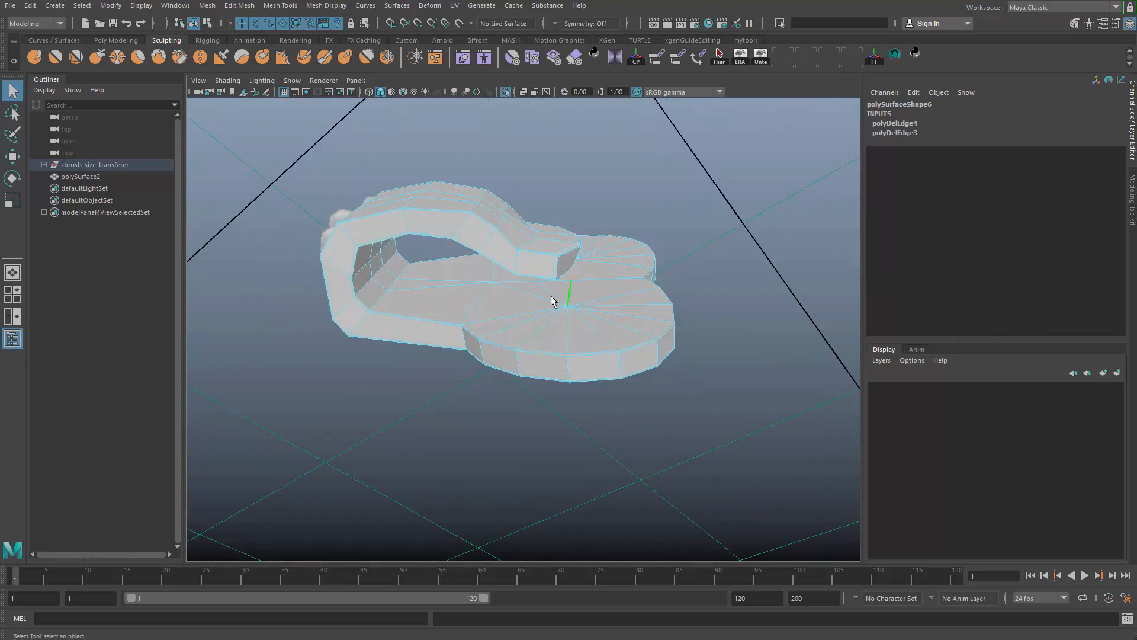
- Check polySurface6 in smooth preview, return it to object mode and delete its construction history
{"action": "key", "text": "3"}
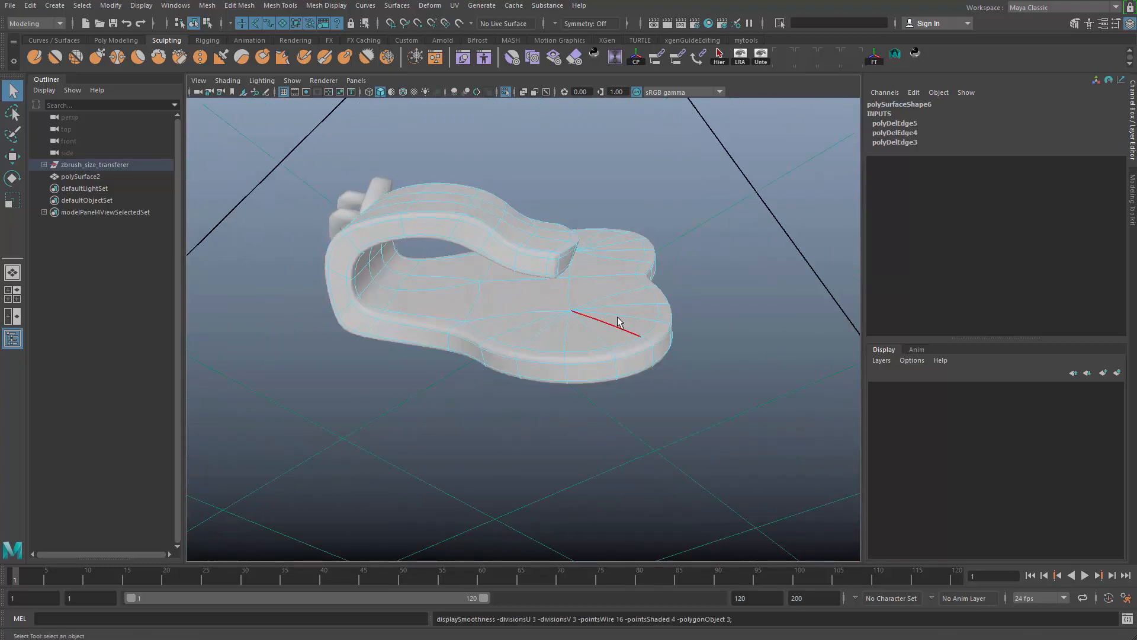
{"action": "left_click_drag", "start_coordinate": [619, 317], "coordinate": [627, 338], "text": "alt"}
{"action": "right_click_drag", "start_coordinate": [632, 279], "coordinate": [669, 231]}
{"action": "left_click", "coordinate": [686, 203]}
{"action": "left_click_drag", "start_coordinate": [685, 203], "coordinate": [545, 428]}
{"action": "left_click_drag", "start_coordinate": [562, 414], "coordinate": [590, 373], "text": "alt"}
{"action": "key", "text": "alt+shift+d"}
- Turn off the smooth preview and delete the surplus spoke edges between the disc centres on polySurface6's flat back
{"action": "key", "text": "1"}
{"action": "right_click_drag", "start_coordinate": [585, 369], "coordinate": [589, 337]}
{"action": "left_click", "coordinate": [627, 365], "text": "shift"}
{"action": "key", "text": "ctrl+Delete"}
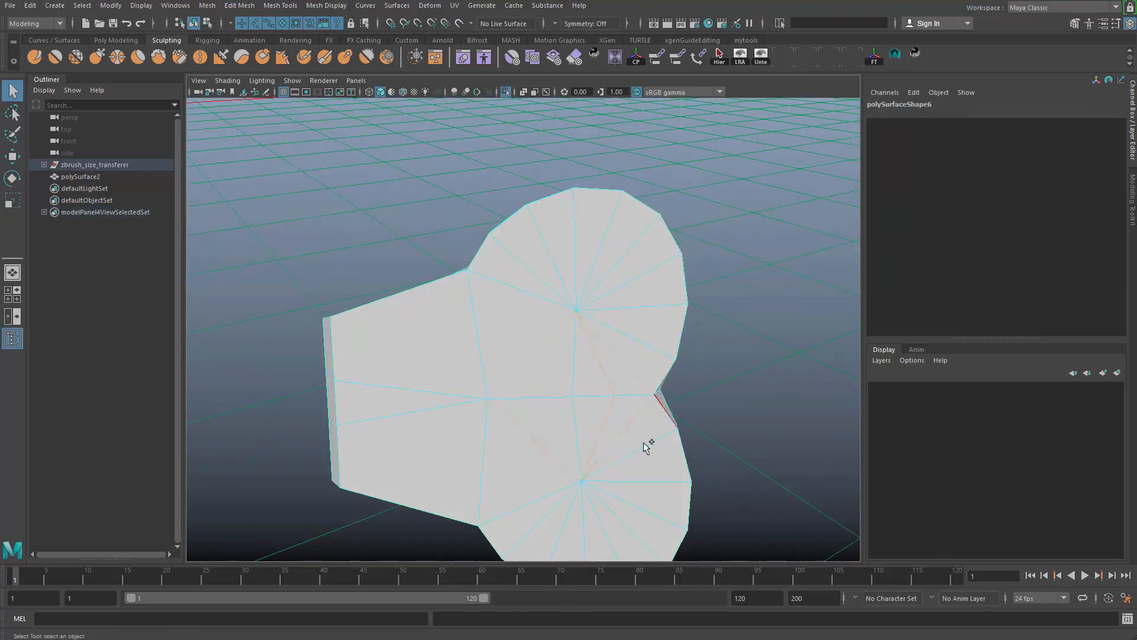
{"action": "right_click_drag", "start_coordinate": [646, 448], "coordinate": [538, 411], "text": "alt"}
{"action": "left_click_drag", "start_coordinate": [538, 411], "coordinate": [640, 433], "text": "alt"}
- Display polySurface6 smoothed and delete the construction history left by the flat-back edge cleanup
{"action": "key", "text": "3"}
{"action": "left_click", "coordinate": [751, 286]}
{"action": "left_click", "coordinate": [616, 323]}
{"action": "left_click_drag", "start_coordinate": [568, 368], "coordinate": [573, 415], "text": "alt"}
{"action": "key", "text": "alt+shift+d"}
{"action": "right_click_drag", "start_coordinate": [575, 413], "coordinate": [575, 445]}
- Delete the surplus spoke edges between the disc centres on the flat back of polySurface3
{"action": "right_click_drag", "start_coordinate": [585, 371], "coordinate": [441, 316], "text": "alt"}
{"action": "middle_click_drag", "start_coordinate": [442, 317], "coordinate": [675, 308], "text": "alt"}
{"action": "right_click_drag", "start_coordinate": [675, 307], "coordinate": [512, 323], "text": "alt"}
{"action": "left_click_drag", "start_coordinate": [513, 323], "coordinate": [466, 330], "text": "alt"}
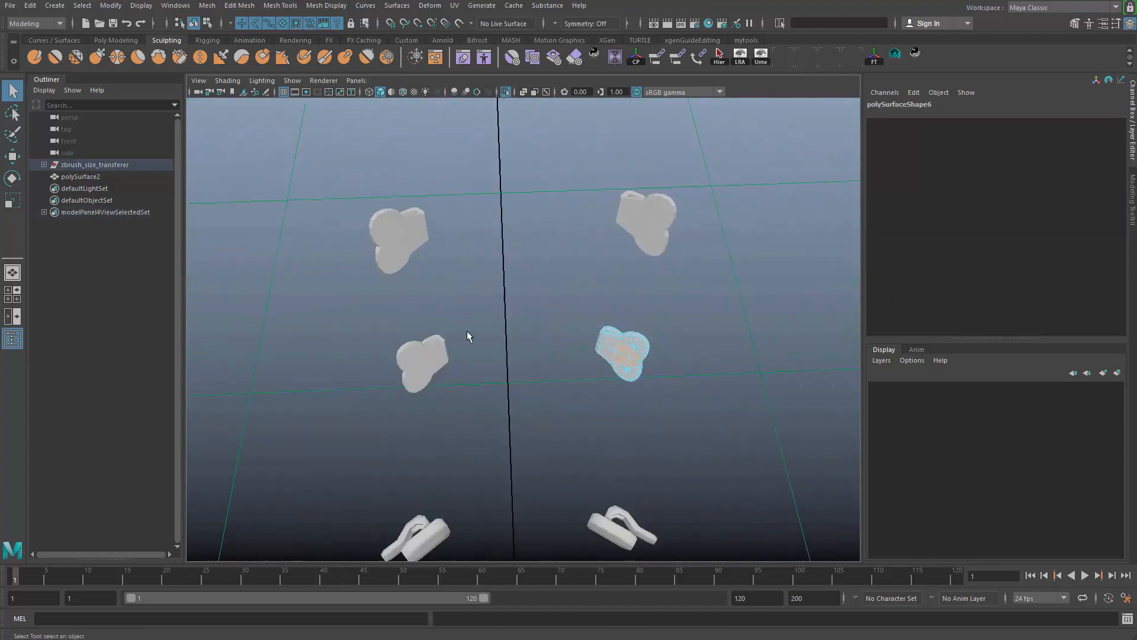
{"action": "left_click", "coordinate": [422, 352]}
{"action": "key", "text": "f"}
{"action": "right_click_drag", "start_coordinate": [527, 289], "coordinate": [471, 255], "text": "alt"}
{"action": "left_click_drag", "start_coordinate": [471, 255], "coordinate": [589, 302], "text": "alt"}
{"action": "right_click_drag", "start_coordinate": [589, 302], "coordinate": [545, 368], "text": "alt"}
{"action": "left_click", "coordinate": [467, 323]}
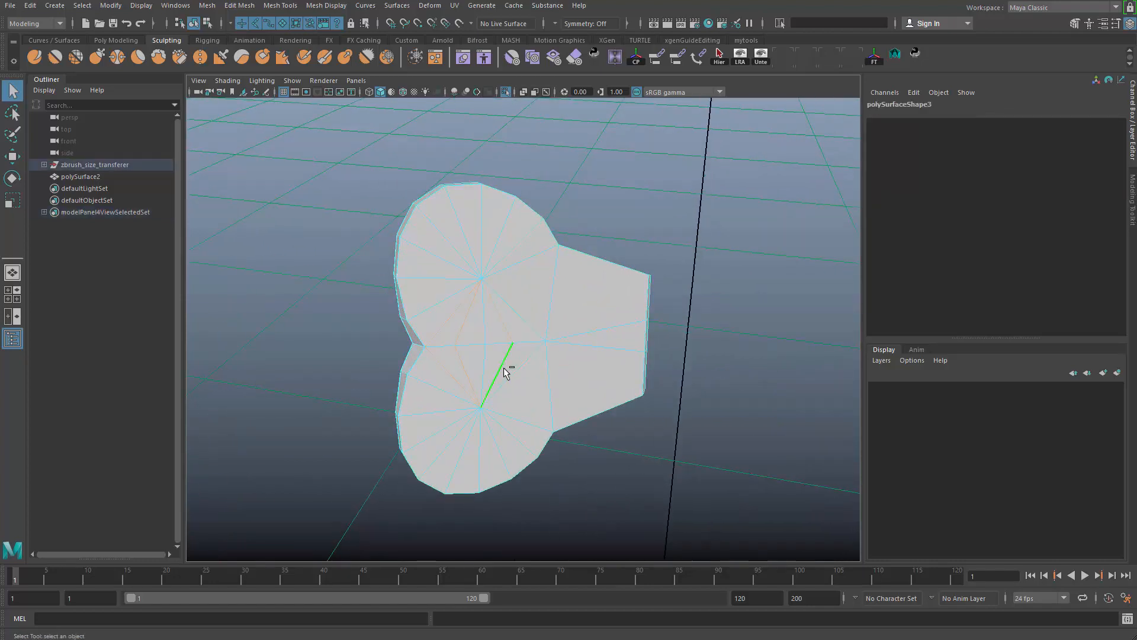
{"action": "key", "text": "ctrl+Delete"}
- Show polySurface3 in smooth preview and delete the surplus spoke edges between the disc centres on its inner face
{"action": "left_click_drag", "start_coordinate": [456, 401], "coordinate": [610, 338], "text": "alt"}
{"action": "key", "text": "3"}
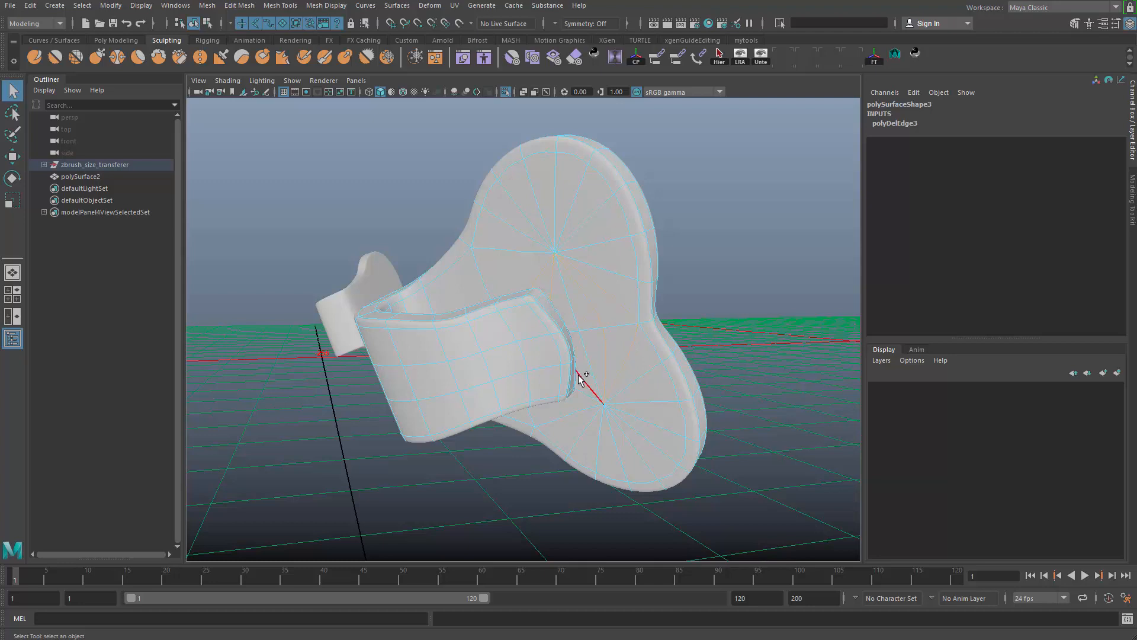
{"action": "key", "text": "ctrl+Delete"}
- Examine polySurface6 and the other smoothed clips from several sides
{"action": "scroll", "coordinate": [533, 379], "scroll_direction": "down", "scroll_amount": 4}
{"action": "middle_click_drag", "start_coordinate": [532, 370], "coordinate": [693, 468], "text": "alt"}
{"action": "left_click", "coordinate": [497, 379]}
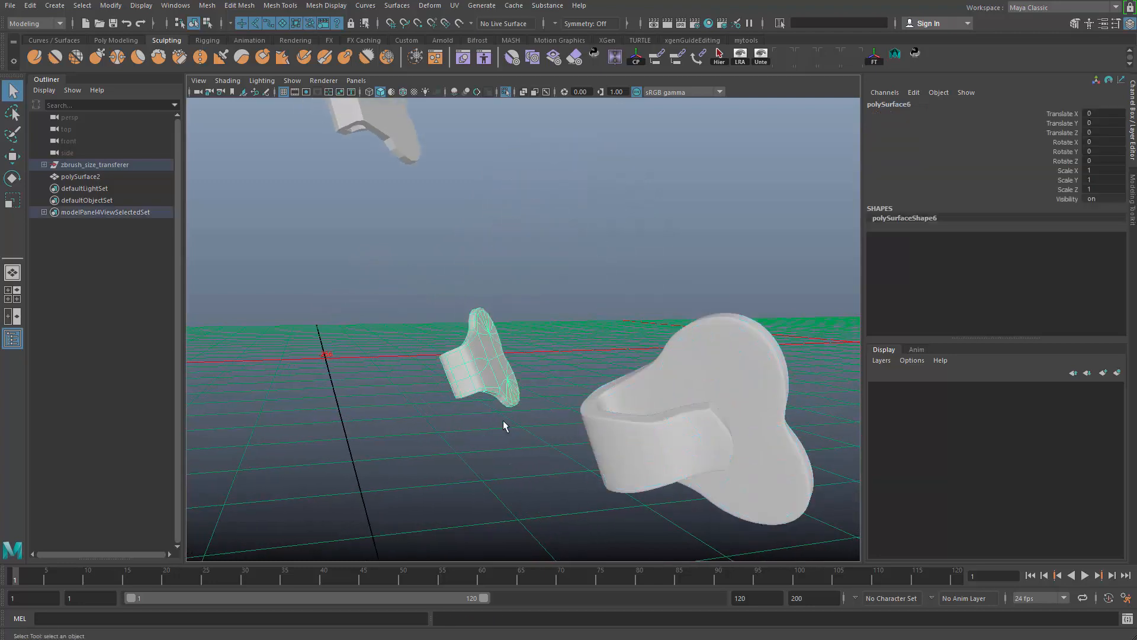
{"action": "key", "text": "f"}
{"action": "left_click_drag", "start_coordinate": [533, 381], "coordinate": [687, 328], "text": "alt"}
{"action": "scroll", "coordinate": [528, 294], "scroll_direction": "down", "scroll_amount": 4}
{"action": "middle_click_drag", "start_coordinate": [529, 331], "coordinate": [343, 354], "text": "alt"}
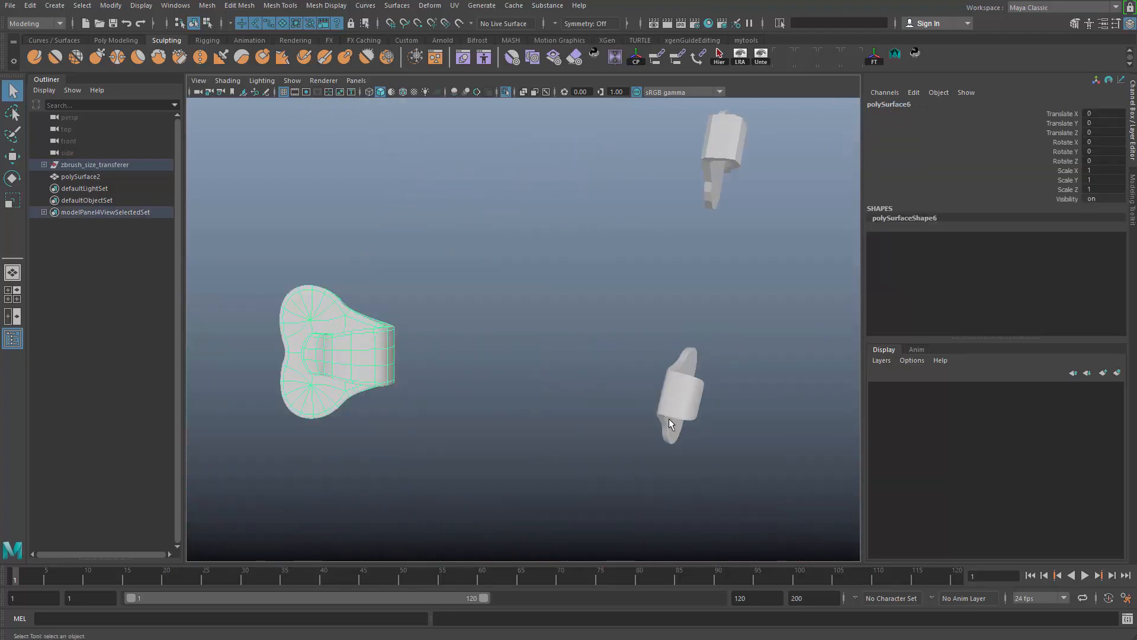
{"action": "left_click", "coordinate": [670, 421]}
{"action": "left_click_drag", "start_coordinate": [669, 421], "coordinate": [586, 411], "text": "alt"}
{"action": "middle_click_drag", "start_coordinate": [586, 411], "coordinate": [336, 424], "text": "alt"}
{"action": "left_click_drag", "start_coordinate": [519, 394], "coordinate": [486, 439], "text": "alt"}
{"action": "middle_click_drag", "start_coordinate": [551, 331], "coordinate": [634, 574], "text": "alt"}
- Delete the surplus spoke edges between the disc centres on the inner face and flat back of polySurface4
{"action": "left_click", "coordinate": [637, 333]}
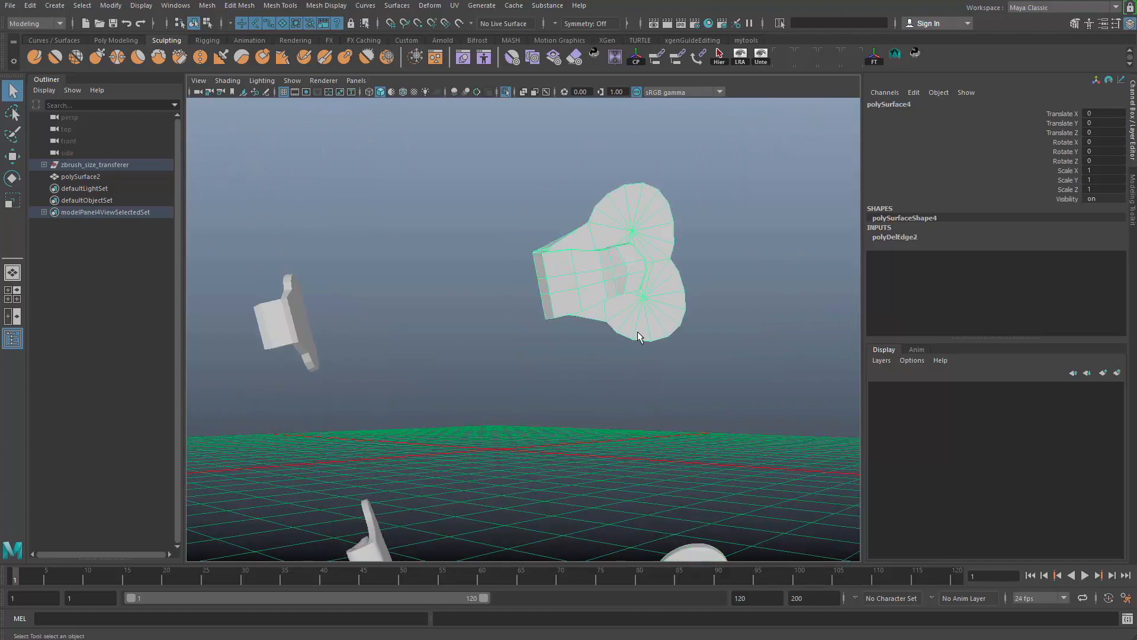
{"action": "left_click_drag", "start_coordinate": [637, 333], "coordinate": [556, 348], "text": "alt"}
{"action": "middle_click_drag", "start_coordinate": [554, 333], "coordinate": [526, 339], "text": "alt"}
{"action": "right_click_drag", "start_coordinate": [526, 338], "coordinate": [673, 382], "text": "alt"}
{"action": "right_click_drag", "start_coordinate": [660, 376], "coordinate": [651, 335]}
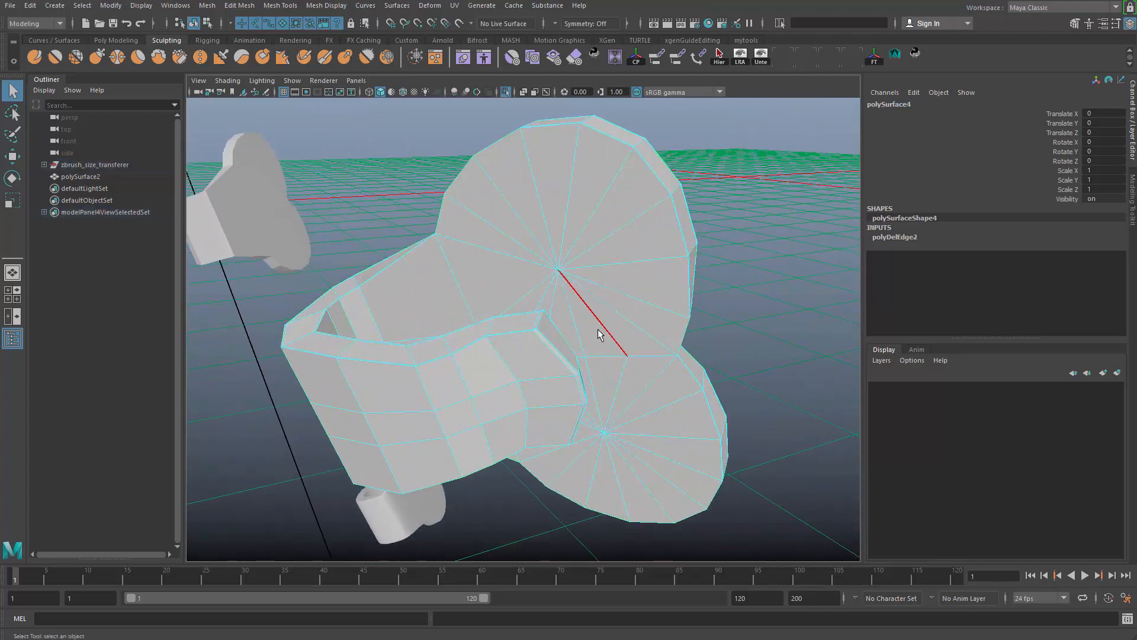
{"action": "left_click", "coordinate": [600, 333]}
{"action": "left_click", "coordinate": [652, 382], "text": "shift"}
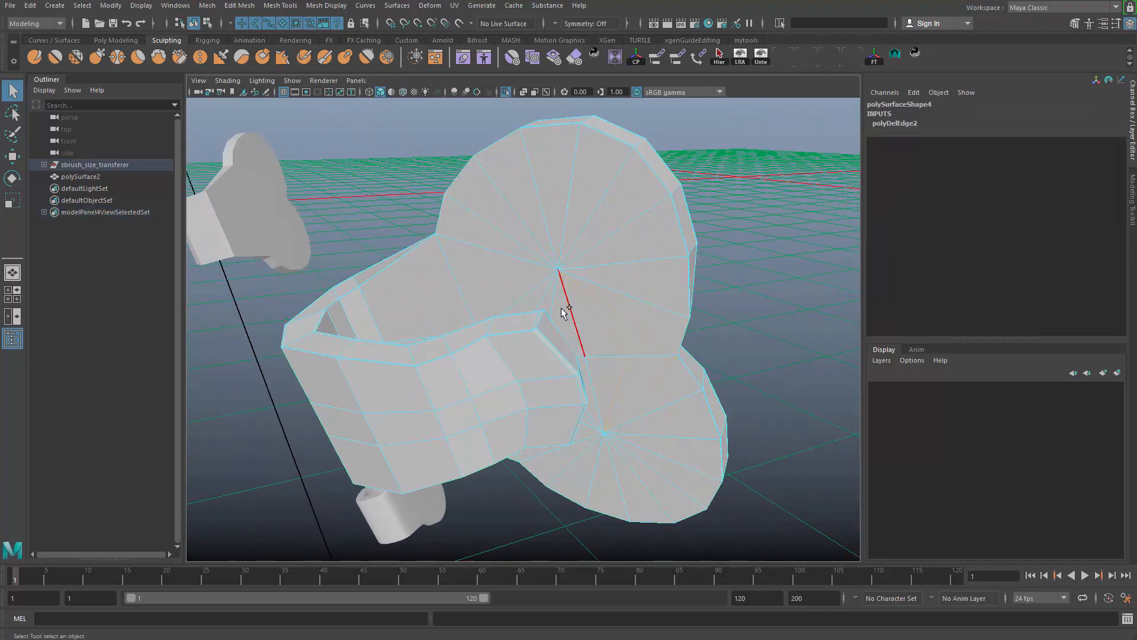
{"action": "left_click", "coordinate": [542, 301], "text": "shift"}
{"action": "left_click_drag", "start_coordinate": [571, 417], "coordinate": [594, 317], "text": "alt"}
{"action": "key", "text": "3"}
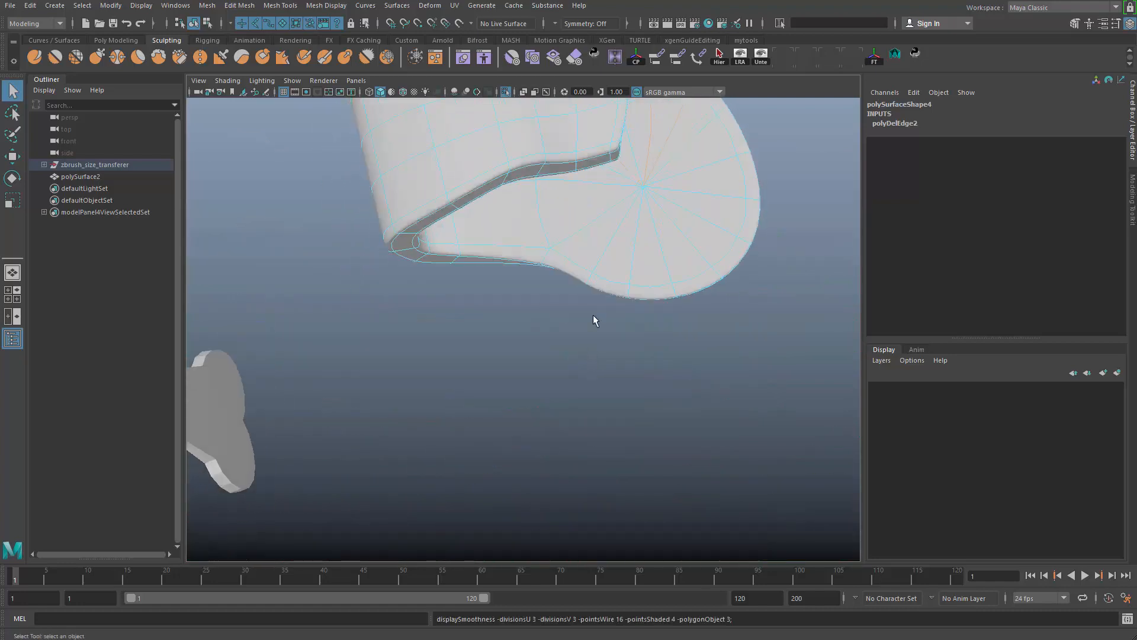
{"action": "middle_click_drag", "start_coordinate": [609, 231], "coordinate": [583, 324], "text": "alt"}
{"action": "left_click_drag", "start_coordinate": [597, 286], "coordinate": [530, 334], "text": "alt"}
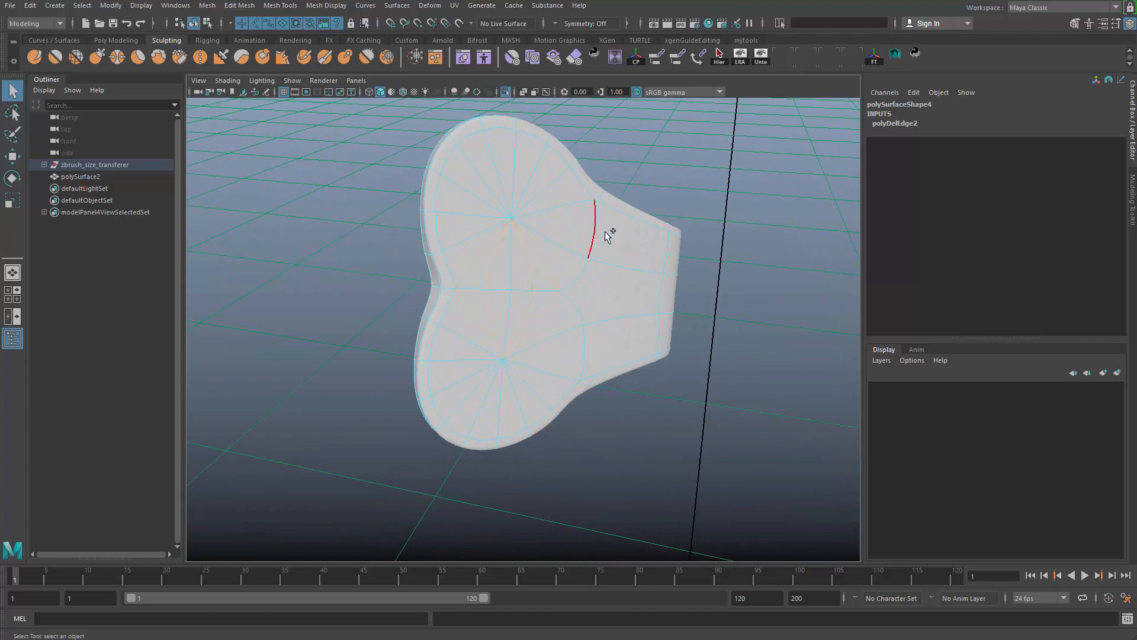
- Return polySurface4 to object mode, turn off its smooth preview and delete its construction history
{"action": "left_click", "coordinate": [706, 157]}
{"action": "left_click", "coordinate": [617, 316]}
{"action": "key", "text": "1"}
{"action": "left_click_drag", "start_coordinate": [616, 317], "coordinate": [608, 318], "text": "alt"}
{"action": "key", "text": "alt+shift+d"}
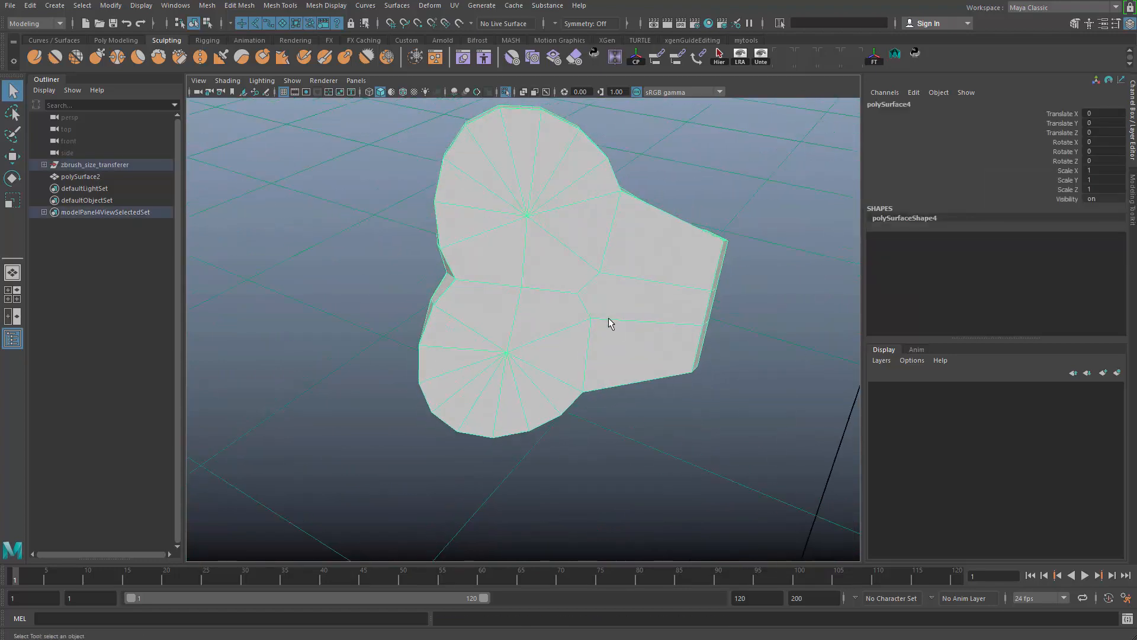
- Merge the three vertices where the discs meet the strap on both the flat back and inner face of polySurface4
{"action": "right_click_drag", "start_coordinate": [613, 289], "coordinate": [669, 243], "text": "shift"}
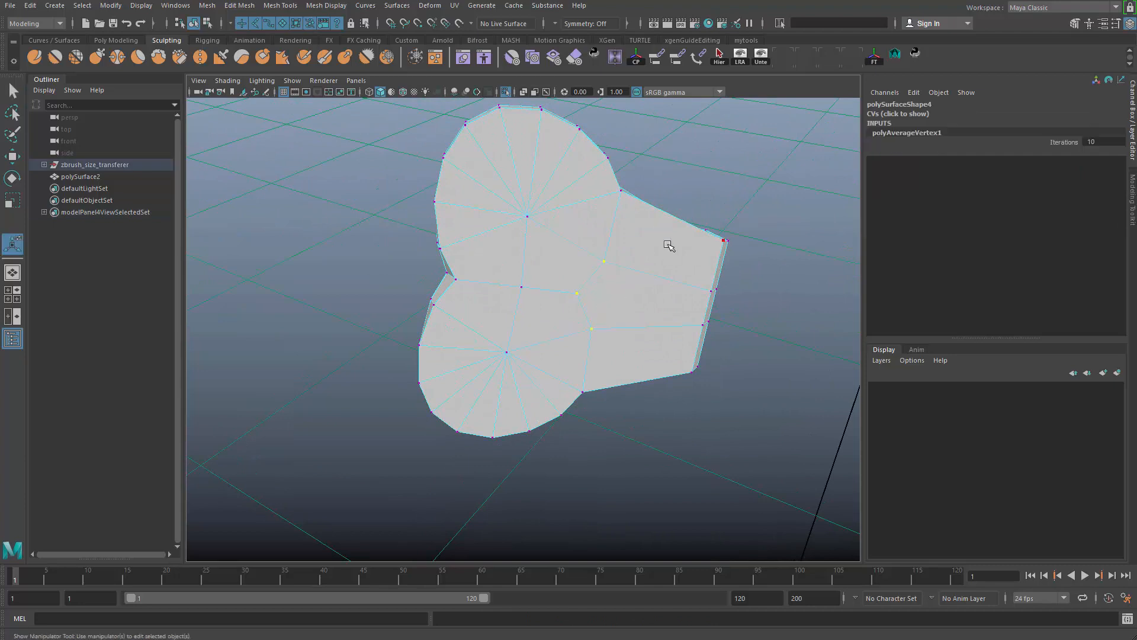
{"action": "left_click_drag", "start_coordinate": [669, 244], "coordinate": [660, 250], "text": "alt"}
{"action": "key", "text": "ctrl+z"}
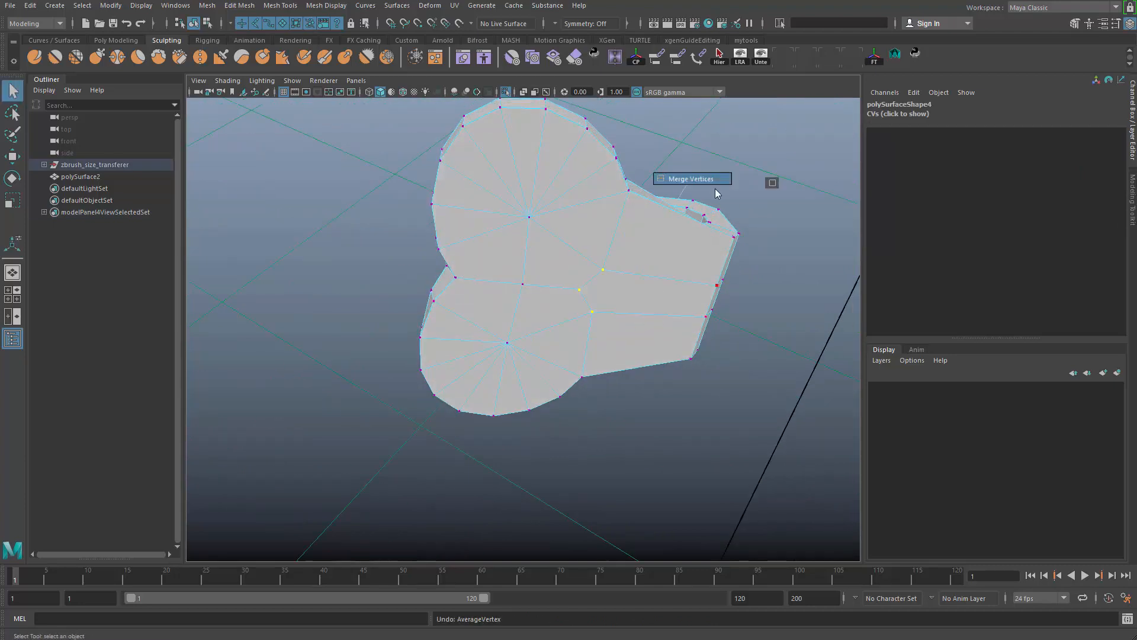
{"action": "right_click_drag", "start_coordinate": [717, 193], "coordinate": [683, 168], "text": "shift"}
{"action": "mouse_move", "coordinate": [686, 186]}
{"action": "left_mouse_down", "text": "alt"}
{"action": "mouse_move", "coordinate": [655, 338]}
{"action": "mouse_move", "coordinate": [665, 320]}
{"action": "mouse_move", "coordinate": [630, 300]}
{"action": "mouse_move", "coordinate": [675, 301]}
{"action": "mouse_move", "coordinate": [609, 289]}
{"action": "left_mouse_up", "text": "alt"}
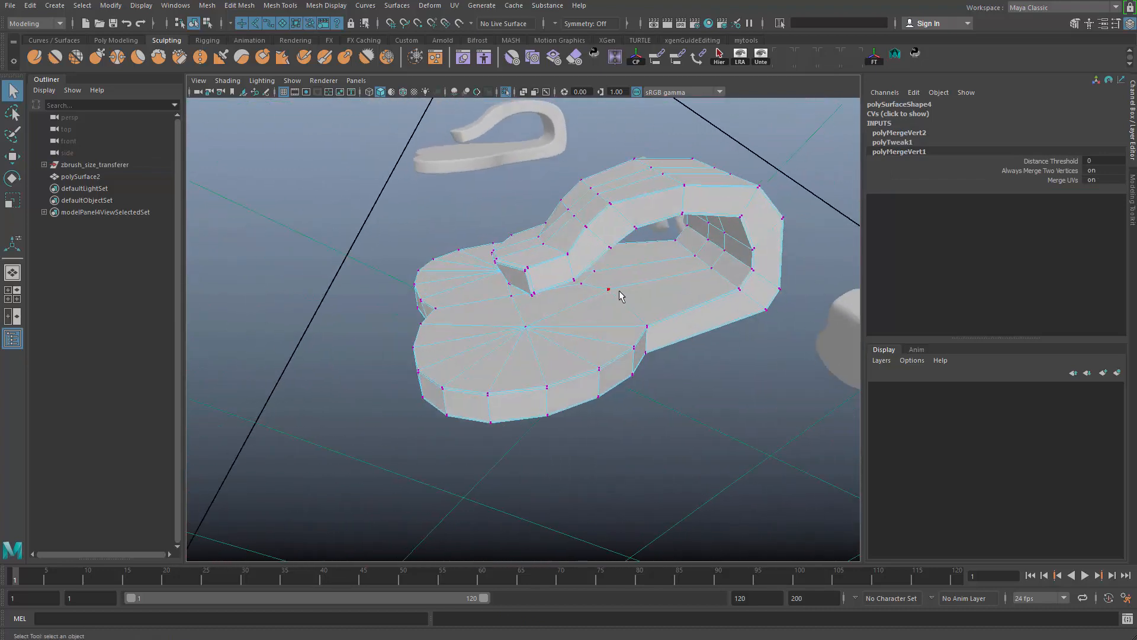
{"action": "right_click_drag", "start_coordinate": [633, 285], "coordinate": [662, 197], "text": "shift"}
{"action": "left_click_drag", "start_coordinate": [683, 273], "coordinate": [625, 358], "text": "alt"}
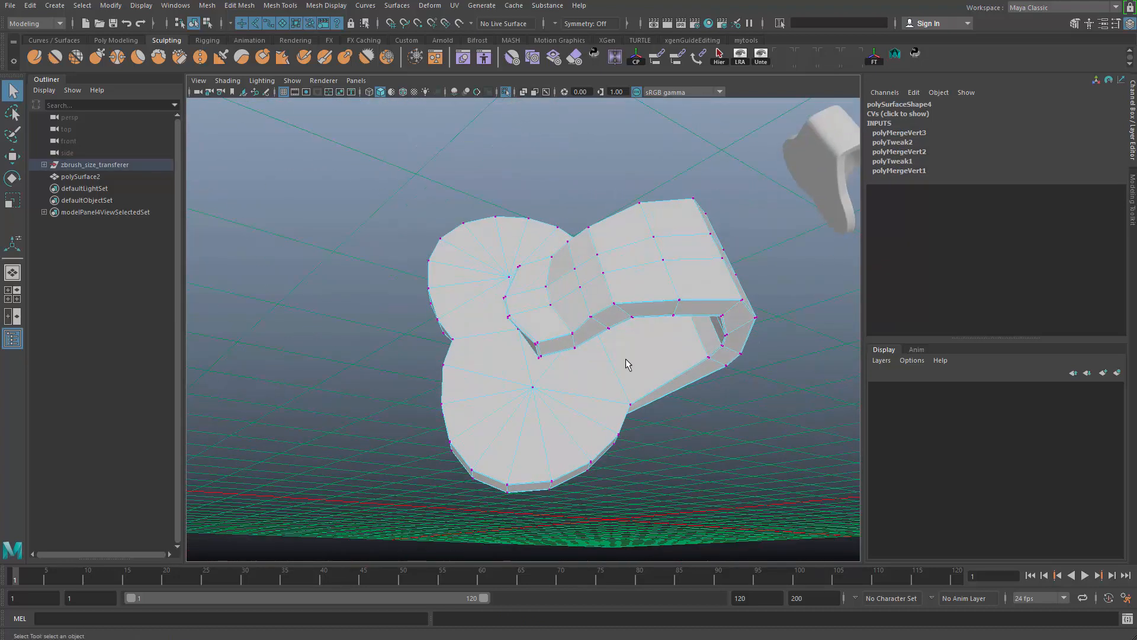
- Return polySurface4 to object mode, delete its construction history and display it smoothed
{"action": "left_click", "coordinate": [796, 358]}
{"action": "left_click", "coordinate": [563, 447]}
{"action": "mouse_move", "coordinate": [554, 453]}
{"action": "left_mouse_down", "text": "alt"}
{"action": "mouse_move", "coordinate": [593, 377]}
{"action": "mouse_move", "coordinate": [638, 385]}
{"action": "mouse_move", "coordinate": [578, 371]}
{"action": "mouse_move", "coordinate": [632, 383]}
{"action": "mouse_move", "coordinate": [655, 368]}
{"action": "mouse_move", "coordinate": [652, 414]}
{"action": "mouse_move", "coordinate": [690, 408]}
{"action": "left_mouse_up", "text": "alt"}
{"action": "key", "text": "4"}
{"action": "key", "text": "5"}
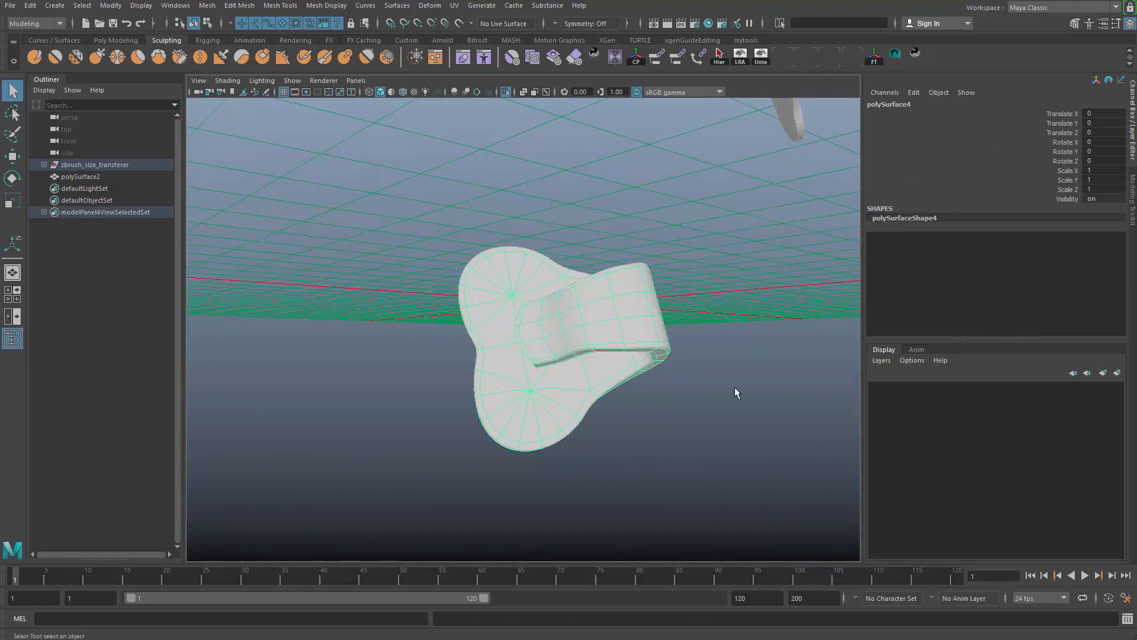
- Select polySurface3 and examine its smoothed shape alongside the remaining clips
{"action": "right_click_drag", "start_coordinate": [734, 386], "coordinate": [610, 343], "text": "alt"}
{"action": "middle_click_drag", "start_coordinate": [553, 308], "coordinate": [614, 494], "text": "alt"}
{"action": "left_click", "coordinate": [552, 285]}
{"action": "left_click_drag", "start_coordinate": [584, 322], "coordinate": [628, 331], "text": "alt"}
{"action": "middle_click_drag", "start_coordinate": [628, 332], "coordinate": [604, 350], "text": "alt"}
{"action": "left_click_drag", "start_coordinate": [604, 351], "coordinate": [628, 474], "text": "alt"}
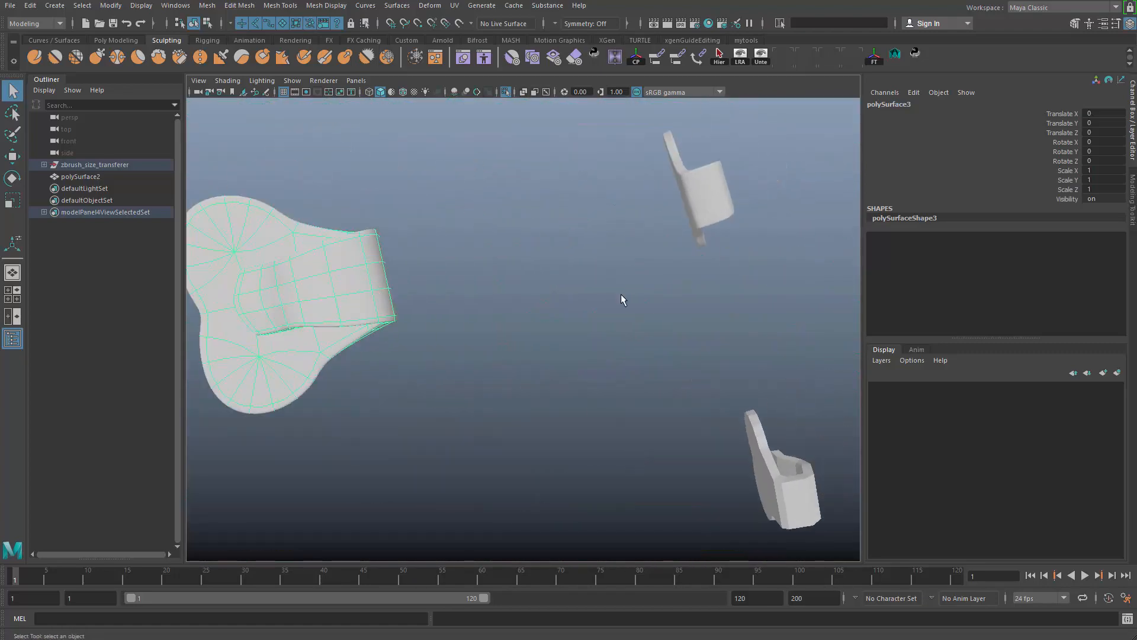
- Examine the two remaining clips up close, one after the other, and display polySurface5 smoothed
{"action": "left_click", "coordinate": [697, 200]}
{"action": "key", "text": "f"}
{"action": "left_click_drag", "start_coordinate": [758, 281], "coordinate": [526, 327], "text": "alt"}
{"action": "left_click", "coordinate": [565, 415]}
{"action": "key", "text": "f"}
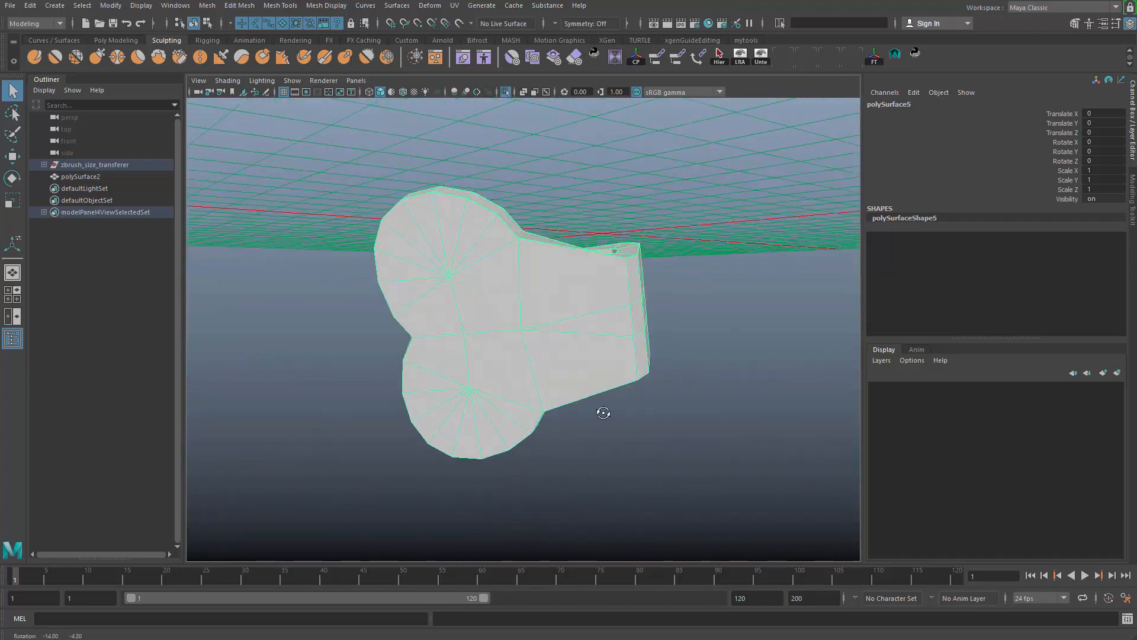
{"action": "left_click_drag", "start_coordinate": [602, 411], "coordinate": [738, 390], "text": "alt"}
{"action": "right_click_drag", "start_coordinate": [738, 390], "coordinate": [380, 350], "text": "alt"}
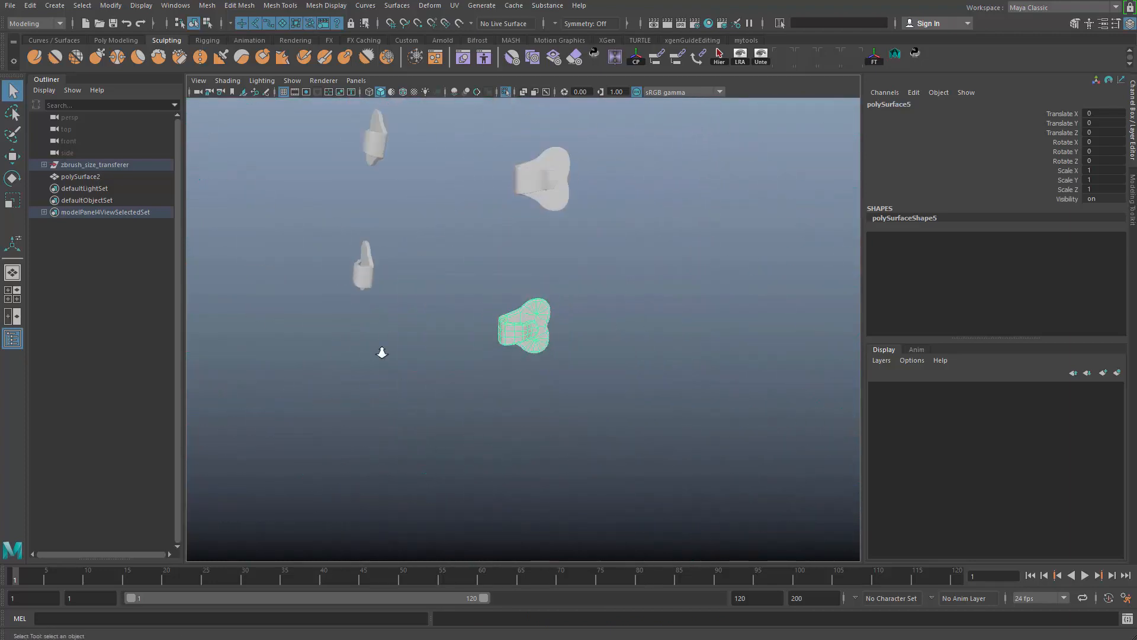
- Select all four three-lobed clips together and turn off their smooth preview
{"action": "left_click_drag", "start_coordinate": [380, 350], "coordinate": [477, 386], "text": "alt"}
{"action": "middle_click_drag", "start_coordinate": [477, 386], "coordinate": [573, 441], "text": "alt"}
{"action": "right_click_drag", "start_coordinate": [389, 354], "coordinate": [662, 490], "text": "alt"}
{"action": "left_click_drag", "start_coordinate": [662, 489], "coordinate": [287, 270], "text": "alt"}
{"action": "left_click_drag", "start_coordinate": [571, 424], "coordinate": [525, 409], "text": "alt"}
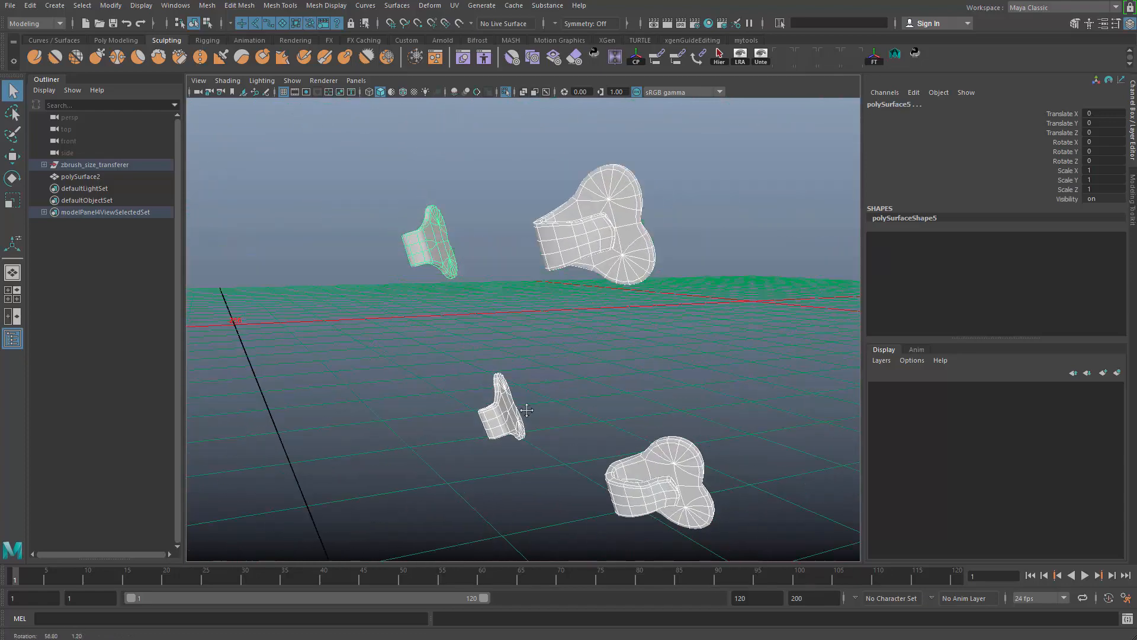
{"action": "middle_click_drag", "start_coordinate": [525, 409], "coordinate": [453, 468], "text": "alt"}
{"action": "right_click_drag", "start_coordinate": [453, 467], "coordinate": [619, 384], "text": "alt"}
{"action": "key", "text": "1"}
- Examine the unsmoothed topology of the selected clips from the strap side and the flat back
{"action": "right_click_drag", "start_coordinate": [600, 343], "coordinate": [546, 317], "text": "alt"}
{"action": "left_click_drag", "start_coordinate": [546, 317], "coordinate": [584, 320], "text": "alt"}
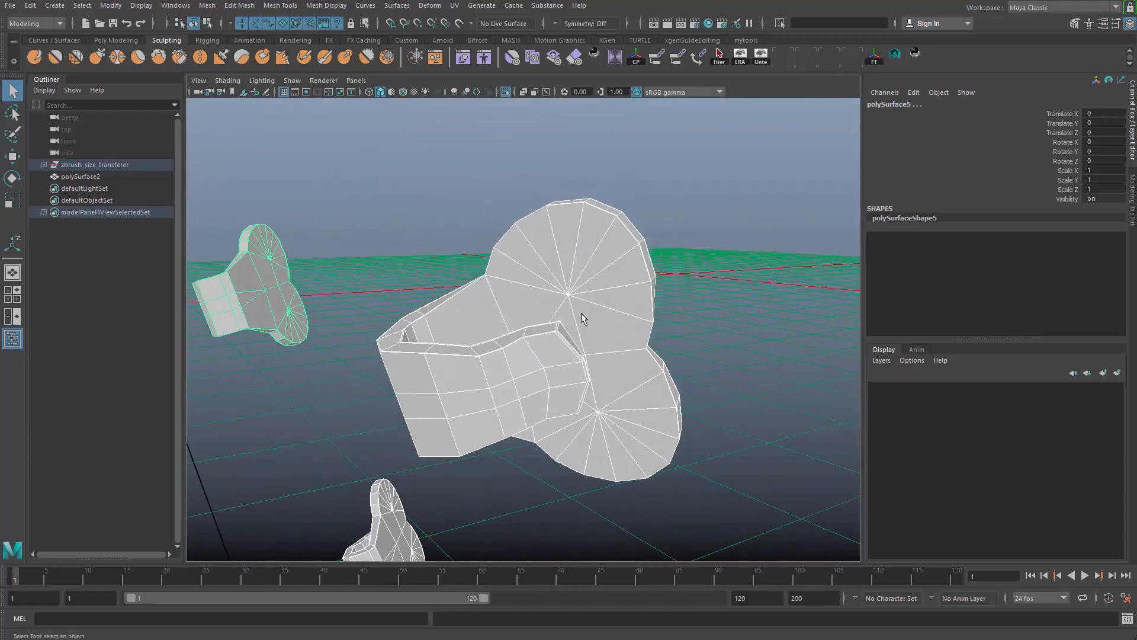
{"action": "middle_click_drag", "start_coordinate": [584, 320], "coordinate": [552, 381], "text": "alt"}
{"action": "right_click_drag", "start_coordinate": [551, 381], "coordinate": [462, 282], "text": "alt"}
{"action": "left_click_drag", "start_coordinate": [462, 282], "coordinate": [379, 367], "text": "alt"}
{"action": "middle_click_drag", "start_coordinate": [521, 425], "coordinate": [591, 459], "text": "alt"}
{"action": "right_click_drag", "start_coordinate": [527, 397], "coordinate": [688, 477], "text": "alt"}
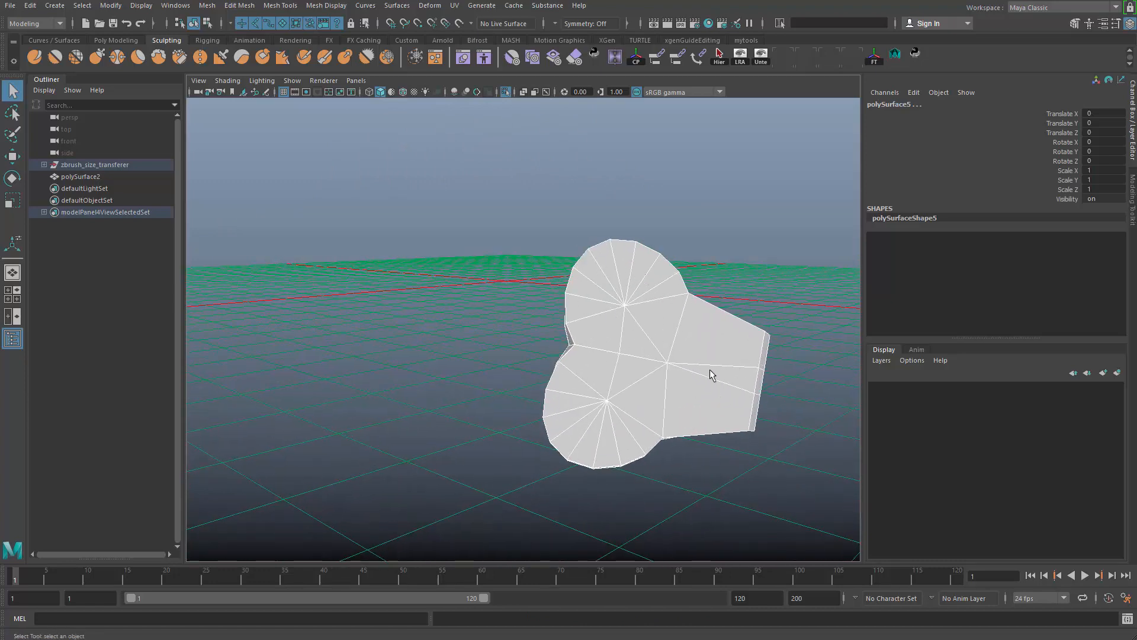
{"action": "right_click_drag", "start_coordinate": [710, 370], "coordinate": [583, 332], "text": "alt"}
{"action": "left_click_drag", "start_coordinate": [583, 332], "coordinate": [655, 414], "text": "alt"}
- Select the four clips together with the lower buckle pair and delete their construction history
{"action": "left_click", "coordinate": [658, 368]}
{"action": "right_click_drag", "start_coordinate": [760, 403], "coordinate": [474, 273], "text": "alt"}
{"action": "left_click_drag", "start_coordinate": [462, 273], "coordinate": [526, 386]}
{"action": "key", "text": "alt+shift+d"}
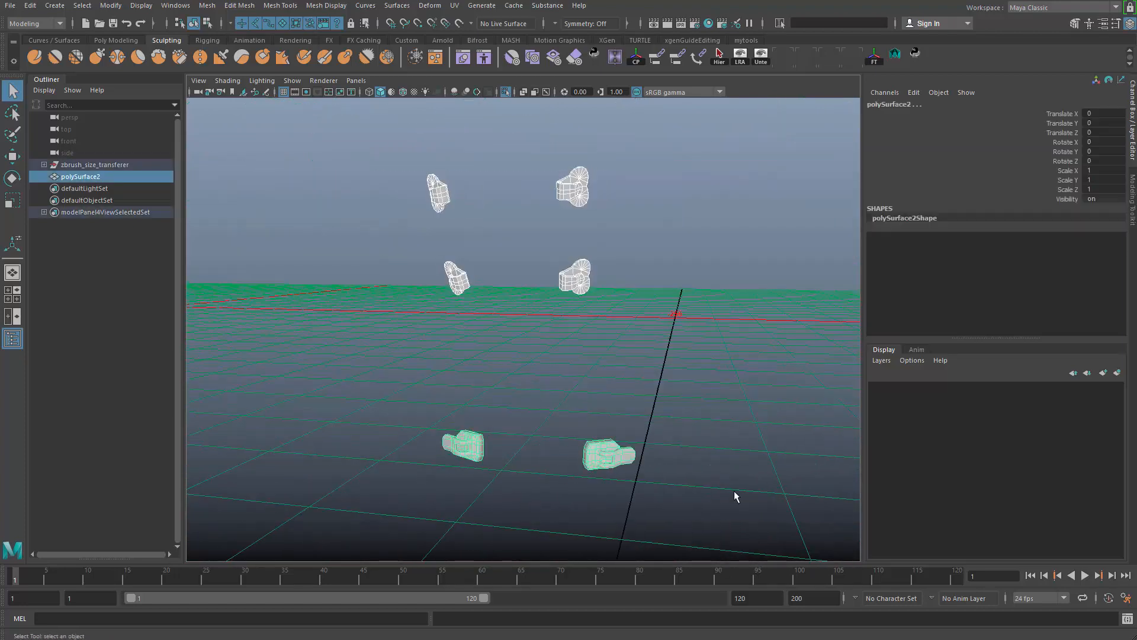
- Select only the four upper clips, turn off smooth preview for them and clear the selection
{"action": "left_click", "coordinate": [734, 492]}
{"action": "left_click_drag", "start_coordinate": [717, 176], "coordinate": [424, 314]}
{"action": "key", "text": "1"}
{"action": "left_click", "coordinate": [502, 345]}
- Reselect the four upper clips without the buckle pair and delete their construction history
{"action": "left_click_drag", "start_coordinate": [409, 154], "coordinate": [627, 264]}
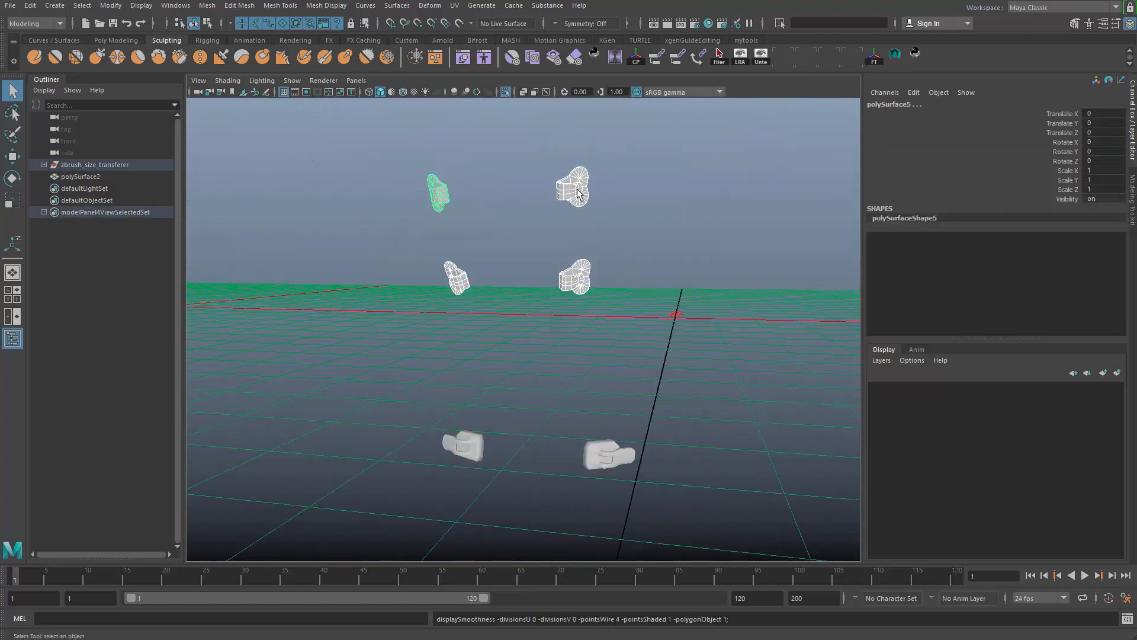
{"action": "right_click_drag", "start_coordinate": [578, 190], "coordinate": [681, 205], "text": "shift"}
{"action": "left_click", "coordinate": [719, 166]}
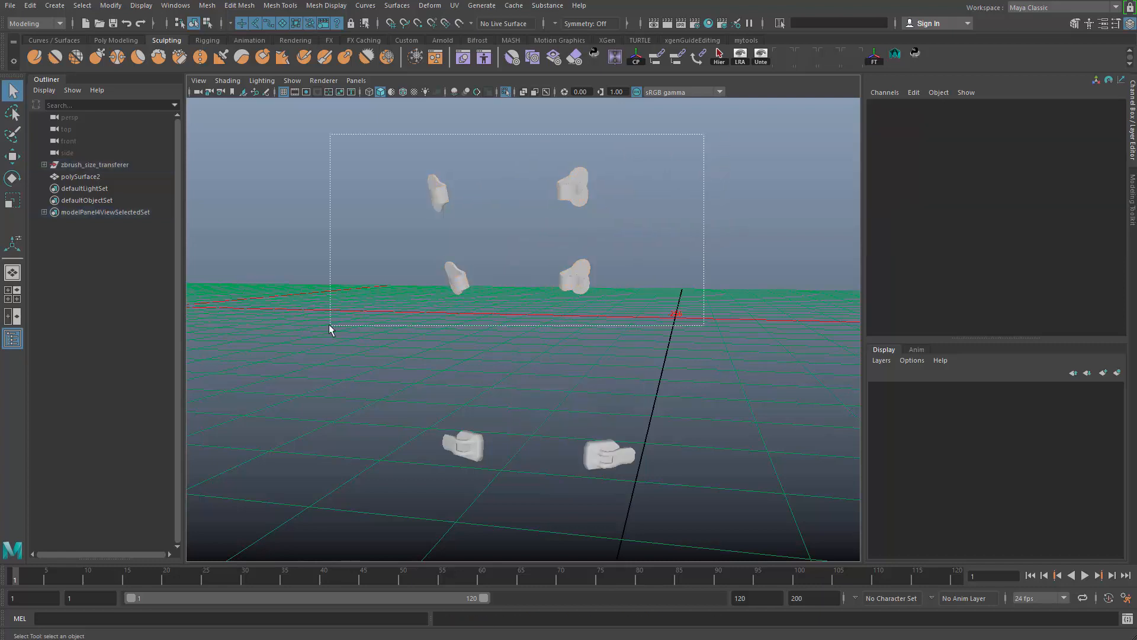
{"action": "left_click_drag", "start_coordinate": [328, 325], "coordinate": [329, 326]}
{"action": "middle_click_drag", "start_coordinate": [583, 366], "coordinate": [563, 418], "text": "alt"}
{"action": "right_click_drag", "start_coordinate": [563, 418], "coordinate": [634, 315], "text": "alt"}
{"action": "key", "text": "alt+shift+d"}
- Examine the cleaned clip meshes from several angles, checking the discs, rims and straps
{"action": "left_click_drag", "start_coordinate": [634, 314], "coordinate": [734, 403], "text": "alt"}
{"action": "middle_click_drag", "start_coordinate": [734, 403], "coordinate": [725, 323], "text": "alt"}
{"action": "right_click_drag", "start_coordinate": [726, 323], "coordinate": [793, 410], "text": "alt"}
{"action": "middle_click_drag", "start_coordinate": [792, 410], "coordinate": [691, 376], "text": "alt"}
{"action": "right_click_drag", "start_coordinate": [691, 375], "coordinate": [663, 315], "text": "alt"}
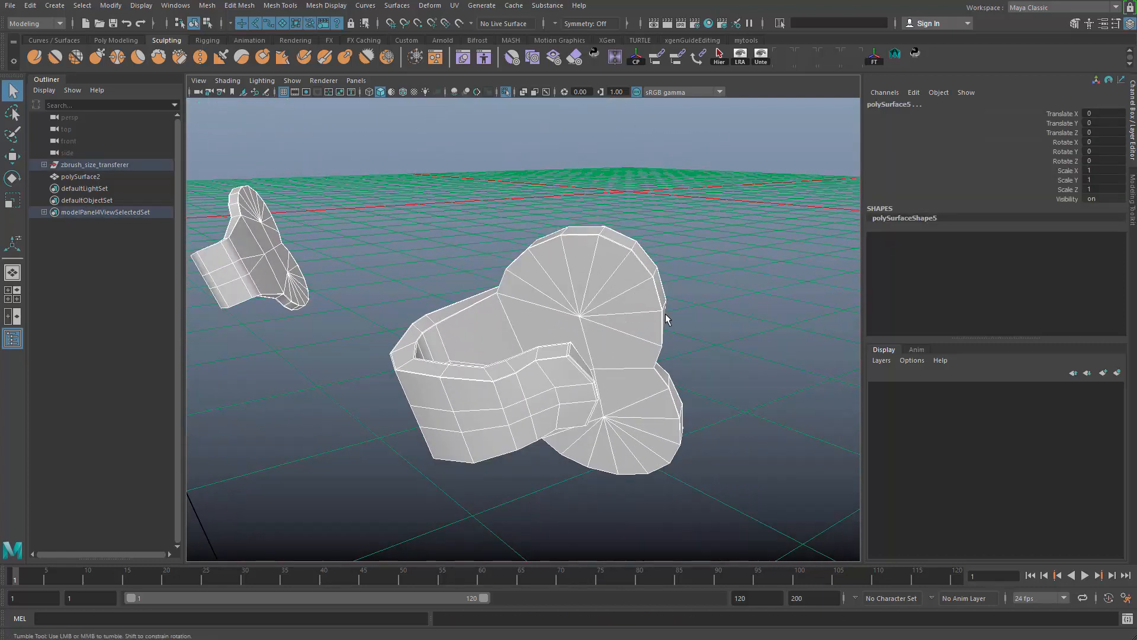
{"action": "left_click_drag", "start_coordinate": [666, 313], "coordinate": [580, 394], "text": "alt"}
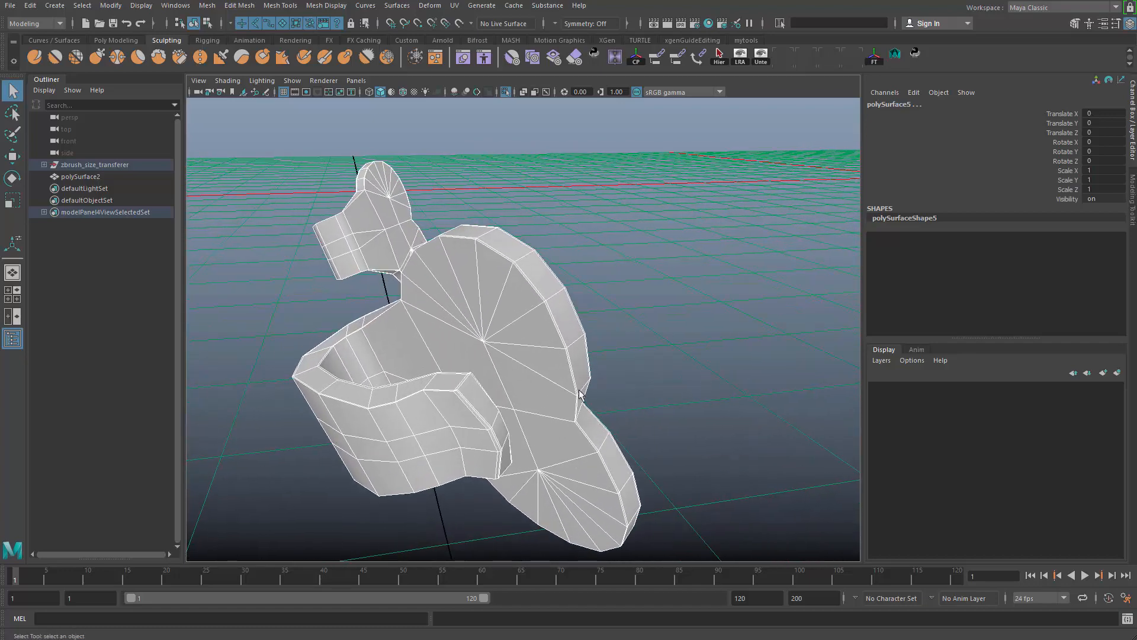
{"action": "left_click_drag", "start_coordinate": [551, 359], "coordinate": [604, 298], "text": "alt"}
{"action": "right_click_drag", "start_coordinate": [604, 298], "coordinate": [558, 308], "text": "alt"}
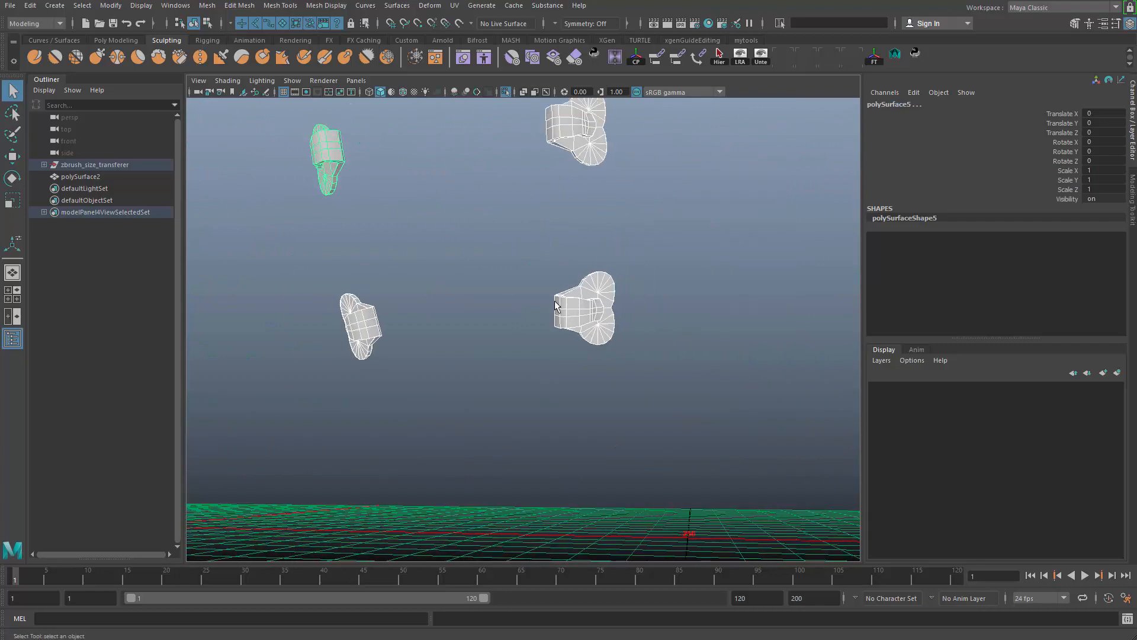
{"action": "middle_click_drag", "start_coordinate": [558, 308], "coordinate": [506, 439], "text": "alt"}
{"action": "left_click_drag", "start_coordinate": [506, 440], "coordinate": [560, 303], "text": "alt"}
{"action": "left_click_drag", "start_coordinate": [508, 263], "coordinate": [511, 350], "text": "alt"}
- Select all four clips and the lower buckle pair together, toggling the isolated view to check the set
{"action": "left_click", "coordinate": [459, 196]}
{"action": "left_click_drag", "start_coordinate": [448, 163], "coordinate": [755, 445]}
{"action": "left_click_drag", "start_coordinate": [642, 490], "coordinate": [657, 462], "text": "alt"}
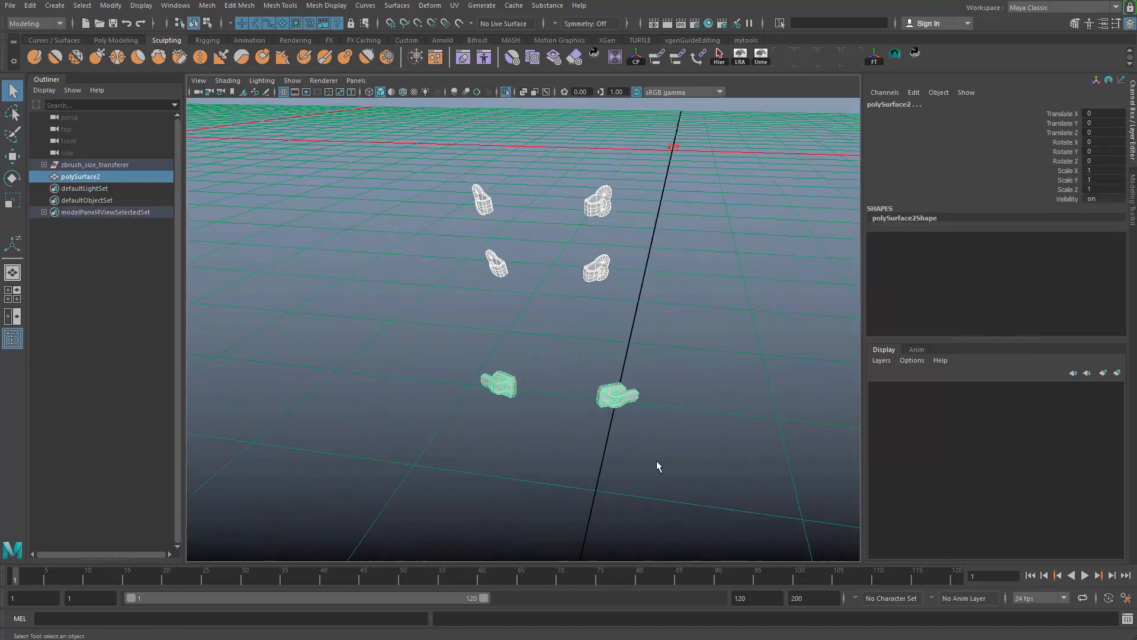
{"action": "key", "text": "ctrl+1"}
{"action": "left_click_drag", "start_coordinate": [606, 429], "coordinate": [658, 434], "text": "alt"}
{"action": "key", "text": "ctrl+1"}
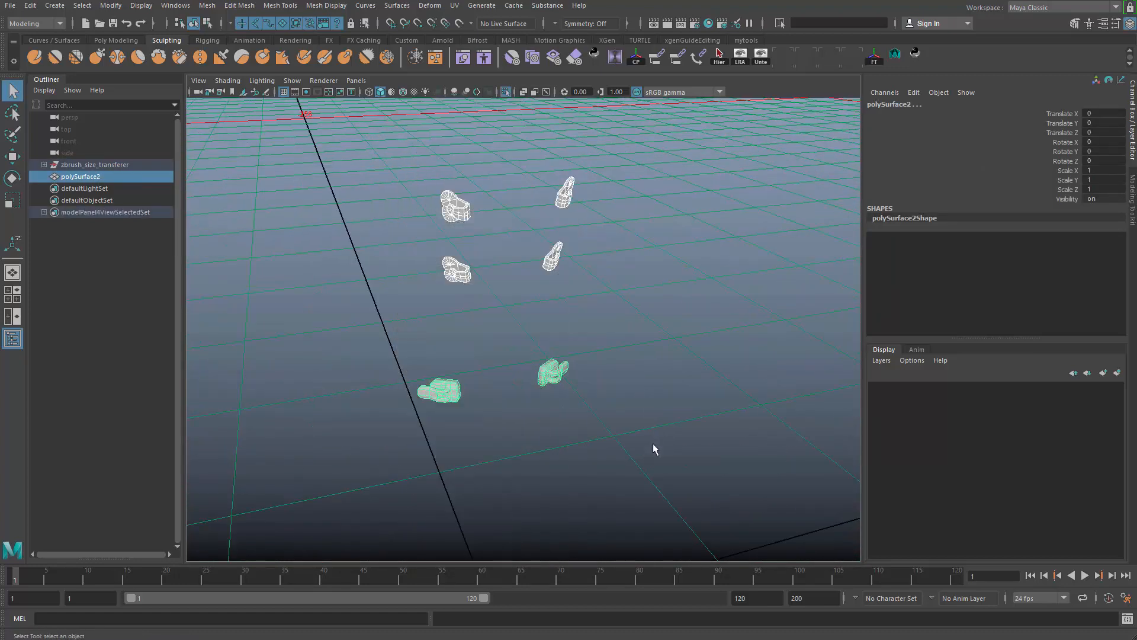
{"action": "left_click", "coordinate": [680, 150]}
{"action": "left_click_drag", "start_coordinate": [363, 492], "coordinate": [350, 500]}
{"action": "left_click", "coordinate": [628, 276]}
{"action": "left_click_drag", "start_coordinate": [350, 501], "coordinate": [625, 389], "text": "alt"}
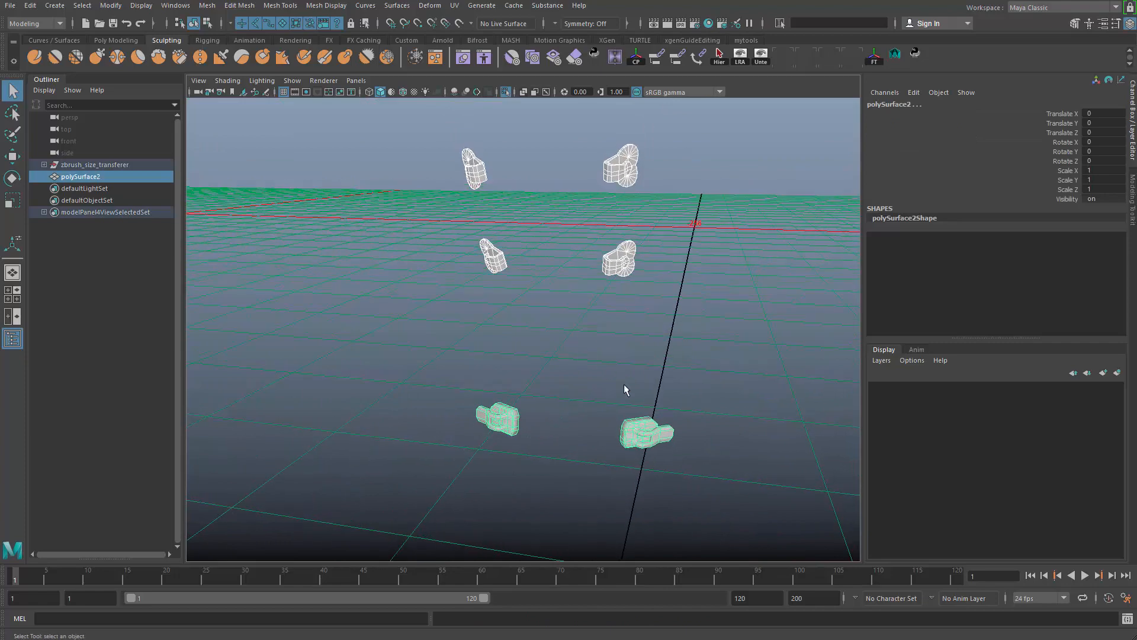
- Leave the isolated view and check the selected clips and buckles in place on the boot
{"action": "right_click_drag", "start_coordinate": [624, 389], "coordinate": [556, 375], "text": "alt"}
{"action": "key", "text": "ctrl+1"}
{"action": "mouse_move", "coordinate": [556, 374]}
{"action": "left_mouse_down", "text": "alt"}
{"action": "mouse_move", "coordinate": [572, 374]}
{"action": "mouse_move", "coordinate": [561, 375]}
{"action": "left_mouse_up", "text": "alt"}
{"action": "right_click_drag", "start_coordinate": [561, 376], "coordinate": [387, 403], "text": "alt"}
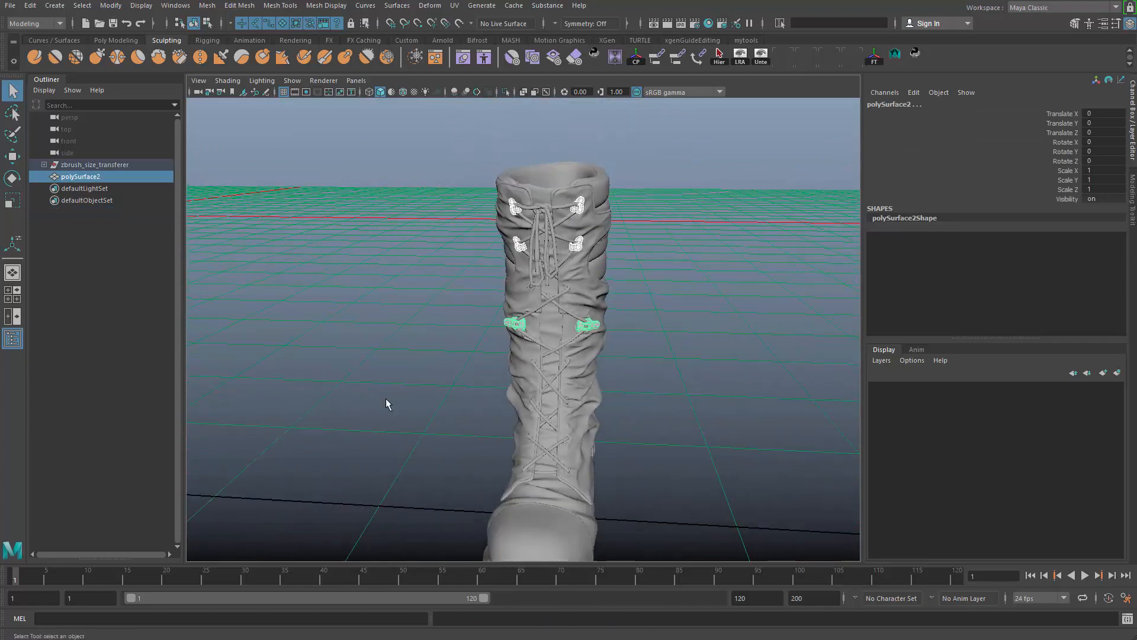
{"action": "left_click_drag", "start_coordinate": [387, 403], "coordinate": [465, 367], "text": "alt"}
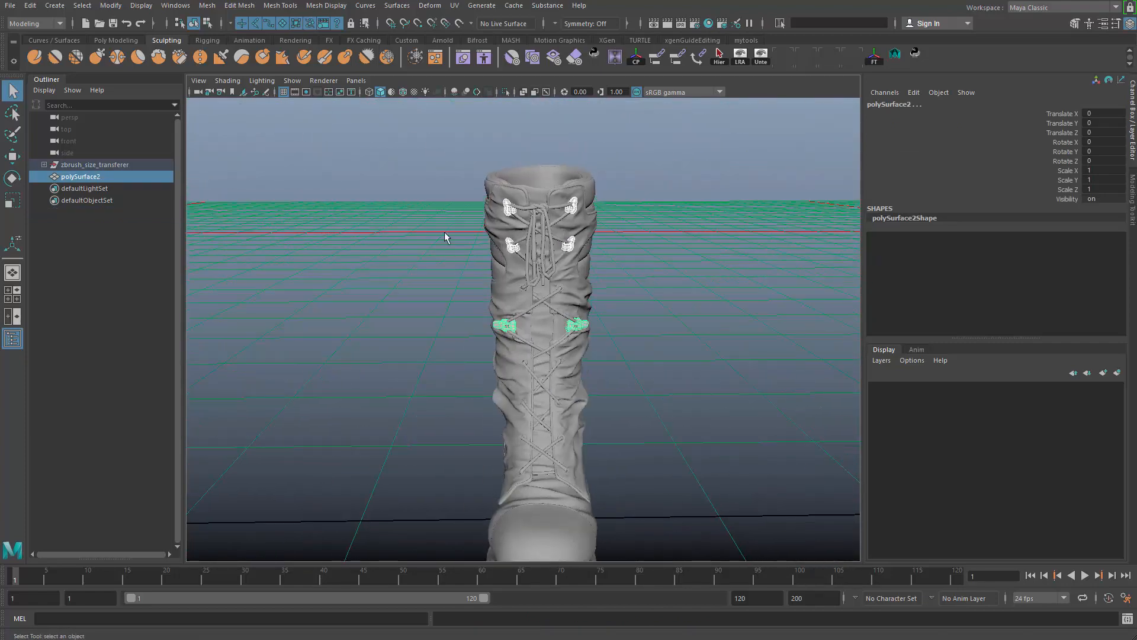
- Combine the selected clips and buckles into a single mesh and delete its construction history
{"action": "right_click", "coordinate": [434, 211], "text": "shift"}
{"action": "right_click_drag", "start_coordinate": [440, 408], "coordinate": [513, 395], "text": "shift"}
{"action": "key", "text": "alt+shift+d"}
- Isolate the combined mesh, select it and examine its six pieces from different sides
{"action": "key", "text": "ctrl+1"}
{"action": "left_click", "coordinate": [354, 250]}
{"action": "left_click_drag", "start_coordinate": [353, 250], "coordinate": [703, 480]}
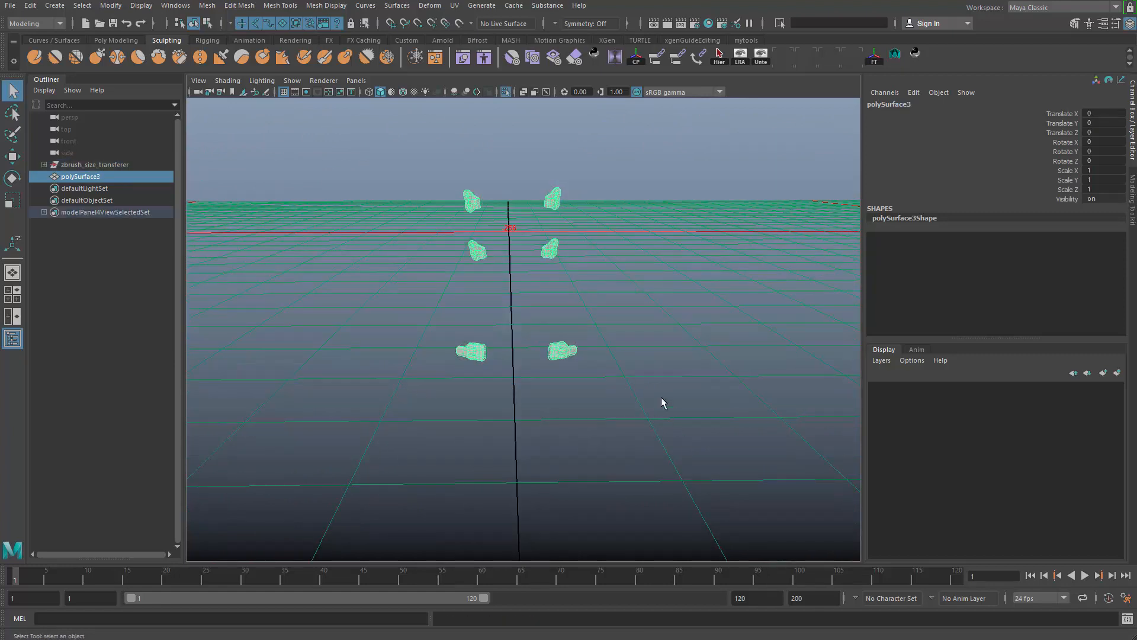
{"action": "right_click_drag", "start_coordinate": [652, 391], "coordinate": [699, 408], "text": "alt"}
{"action": "left_click_drag", "start_coordinate": [601, 356], "coordinate": [541, 295], "text": "alt"}
{"action": "right_click_drag", "start_coordinate": [541, 294], "coordinate": [649, 425], "text": "alt"}
{"action": "left_click_drag", "start_coordinate": [588, 376], "coordinate": [628, 319], "text": "alt"}
{"action": "right_click_drag", "start_coordinate": [627, 319], "coordinate": [508, 325], "text": "alt"}
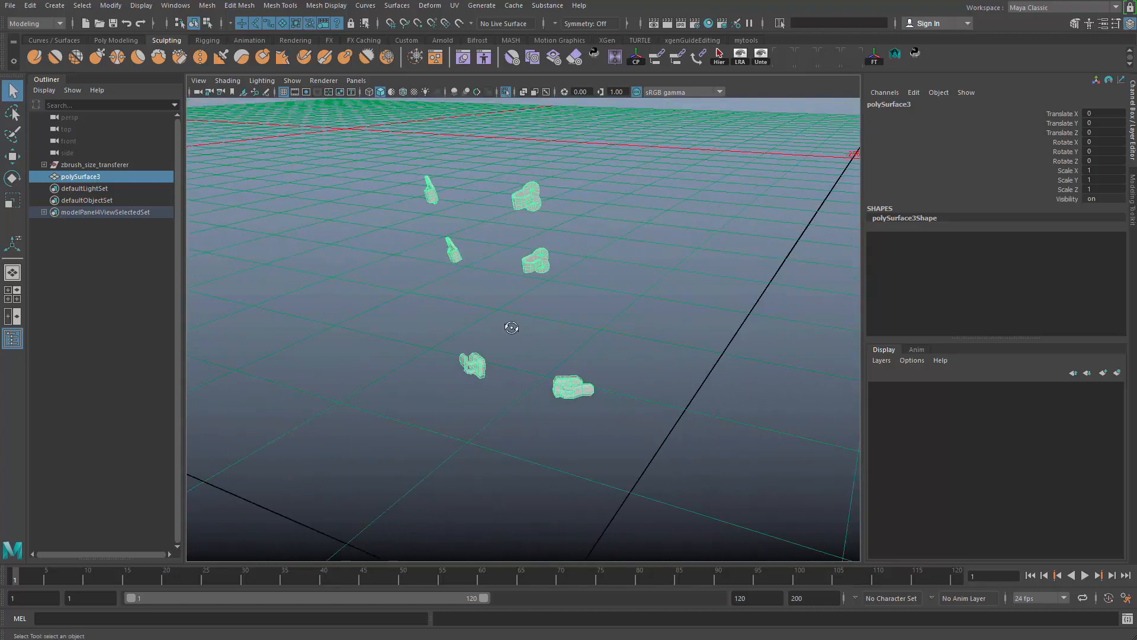
{"action": "left_click_drag", "start_coordinate": [508, 325], "coordinate": [552, 352], "text": "alt"}
- Undo the isolation, history deletion and combining of the clips and buckles
{"action": "key", "text": "ctrl+z"}
{"action": "key", "text": "ctrl+z"}
{"action": "key", "text": "ctrl+z"}
{"action": "key", "text": "ctrl+z"}
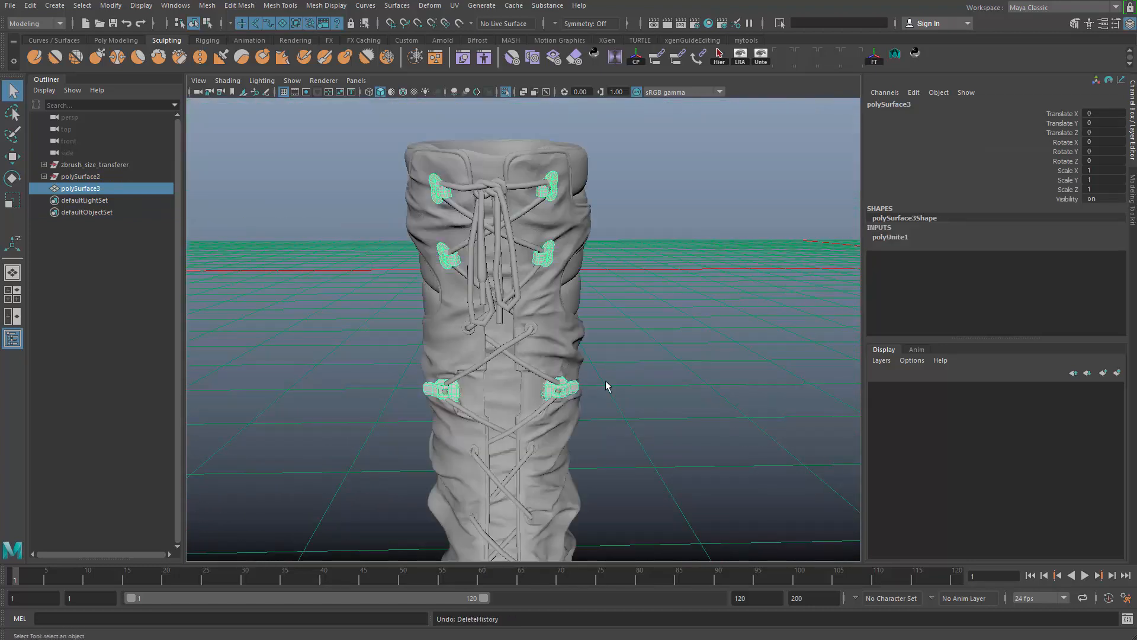
{"action": "key", "text": "ctrl+z"}
{"action": "key", "text": "ctrl+z"}
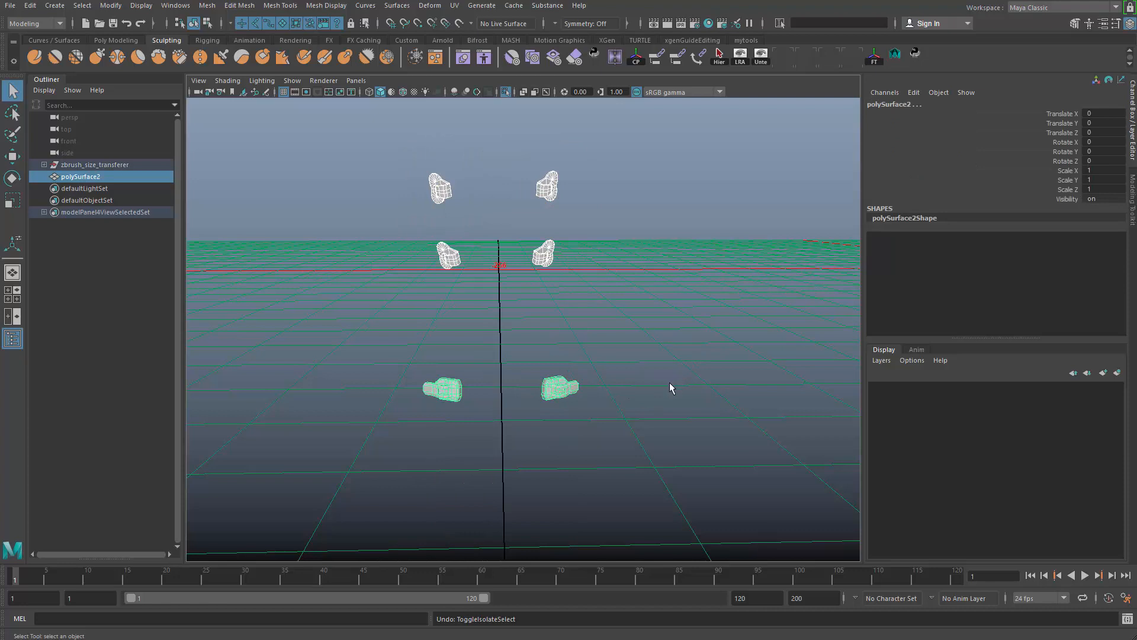
- Separate the lower buckle pair polySurface2 into individual meshes and delete their construction history
{"action": "left_click", "coordinate": [642, 366]}
{"action": "left_click_drag", "start_coordinate": [528, 346], "coordinate": [674, 514]}
{"action": "key", "text": "f"}
{"action": "left_click_drag", "start_coordinate": [669, 503], "coordinate": [468, 222], "text": "alt"}
{"action": "right_click_drag", "start_coordinate": [468, 222], "coordinate": [390, 207], "text": "alt"}
{"action": "left_click_drag", "start_coordinate": [399, 211], "coordinate": [609, 96]}
{"action": "left_click", "coordinate": [659, 260]}
{"action": "left_click_drag", "start_coordinate": [646, 279], "coordinate": [570, 365]}
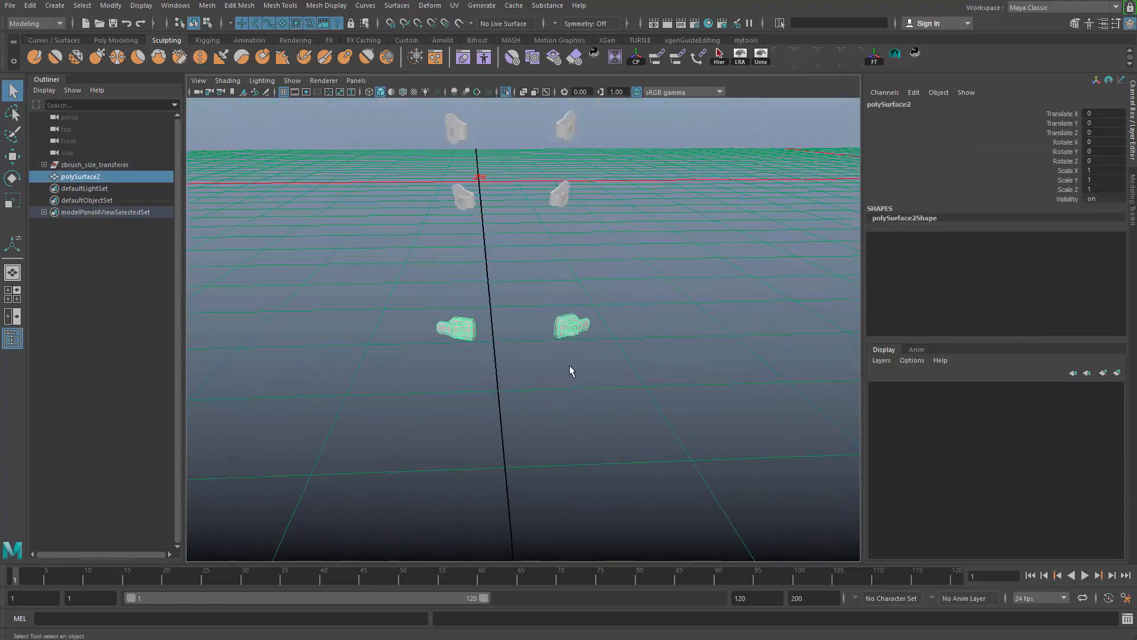
{"action": "right_click_drag", "start_coordinate": [600, 283], "coordinate": [594, 471], "text": "shift"}
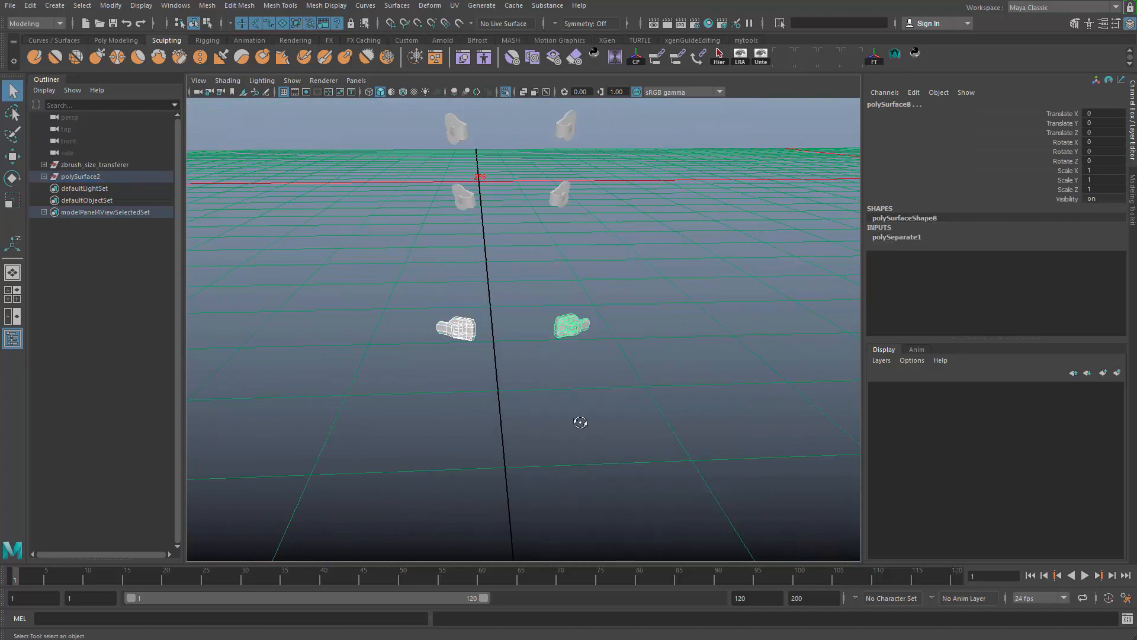
{"action": "left_click_drag", "start_coordinate": [579, 421], "coordinate": [618, 414], "text": "alt"}
{"action": "middle_click_drag", "start_coordinate": [617, 413], "coordinate": [560, 352], "text": "alt"}
{"action": "right_click_drag", "start_coordinate": [560, 351], "coordinate": [664, 269], "text": "alt"}
{"action": "left_click", "coordinate": [663, 270]}
- Select the buckle polySurface8, frame it and apply a planar UV projection
{"action": "left_click_drag", "start_coordinate": [643, 173], "coordinate": [513, 428]}
{"action": "key", "text": "f"}
{"action": "left_click_drag", "start_coordinate": [610, 350], "coordinate": [616, 291], "text": "alt"}
{"action": "left_click", "coordinate": [454, 6]}
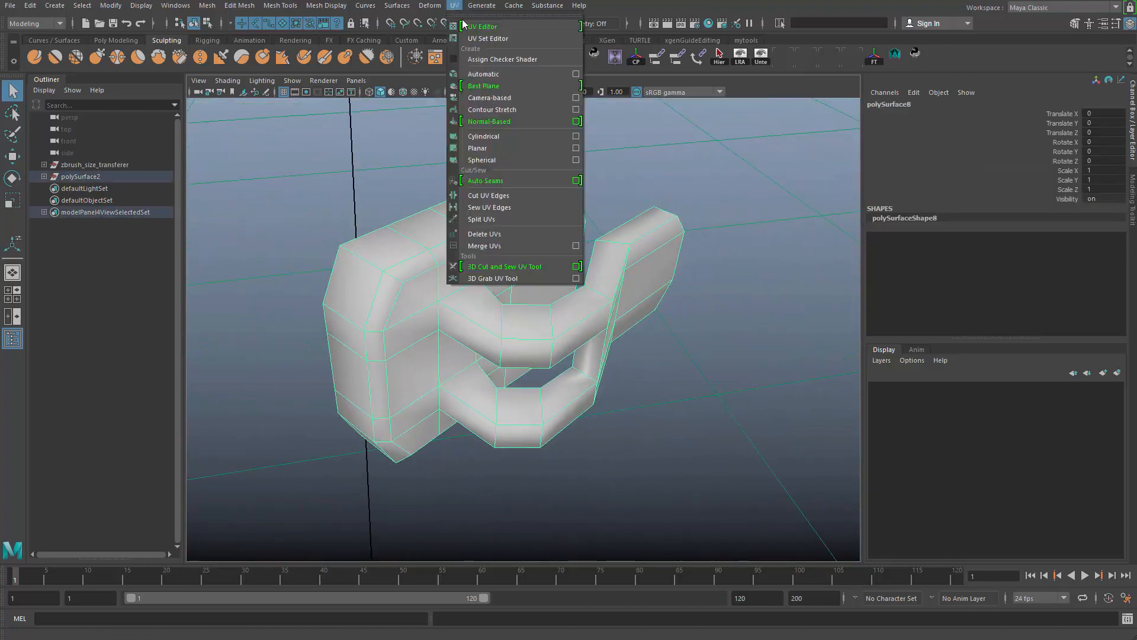
{"action": "left_click", "coordinate": [553, 151]}
{"action": "key", "text": "q"}
- Delete the projection history of polySurface8 and switch the buckle to edge selection
{"action": "right_click_drag", "start_coordinate": [640, 267], "coordinate": [548, 328], "text": "alt"}
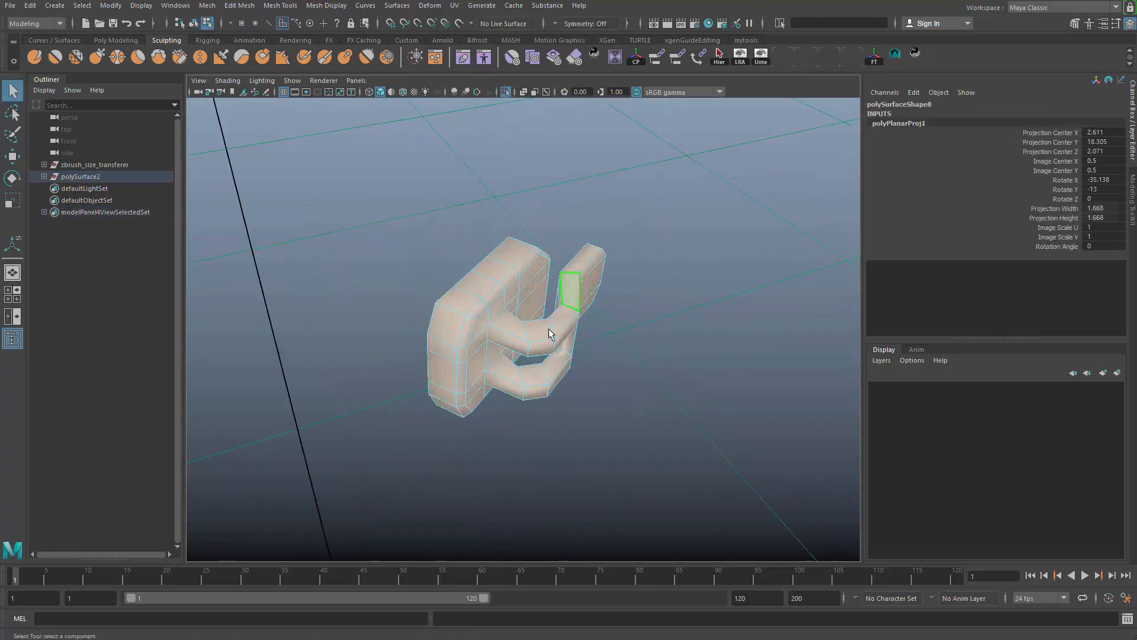
{"action": "left_click_drag", "start_coordinate": [548, 328], "coordinate": [586, 319], "text": "alt"}
{"action": "left_click", "coordinate": [626, 203]}
{"action": "left_click_drag", "start_coordinate": [627, 203], "coordinate": [420, 493]}
{"action": "mouse_move", "coordinate": [541, 371]}
{"action": "left_mouse_down", "text": "alt"}
{"action": "mouse_move", "coordinate": [512, 375]}
{"action": "mouse_move", "coordinate": [545, 366]}
{"action": "left_mouse_up", "text": "alt"}
{"action": "right_click_drag", "start_coordinate": [545, 366], "coordinate": [595, 347], "text": "alt"}
{"action": "left_click_drag", "start_coordinate": [595, 346], "coordinate": [529, 270], "text": "alt"}
{"action": "right_click_drag", "start_coordinate": [501, 254], "coordinate": [481, 223]}
- Select the eight edges where the two hook arms meet the base plate of polySurface8
{"action": "left_click", "coordinate": [469, 249]}
{"action": "left_click_drag", "start_coordinate": [458, 318], "coordinate": [468, 317], "text": "alt"}
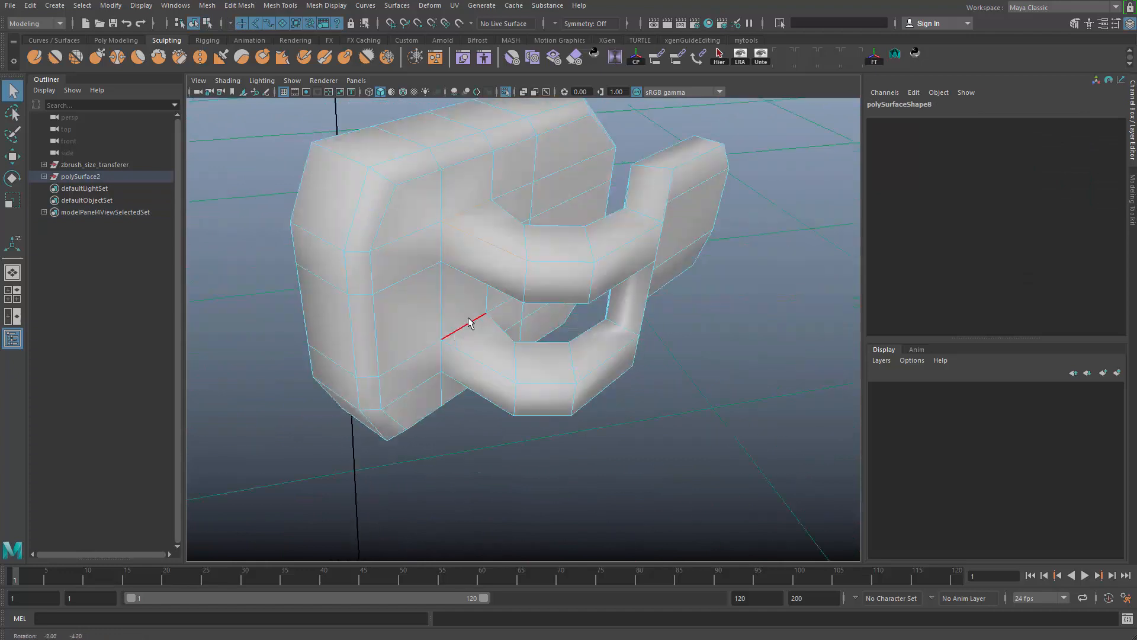
{"action": "left_click_drag", "start_coordinate": [446, 243], "coordinate": [495, 263], "text": "alt"}
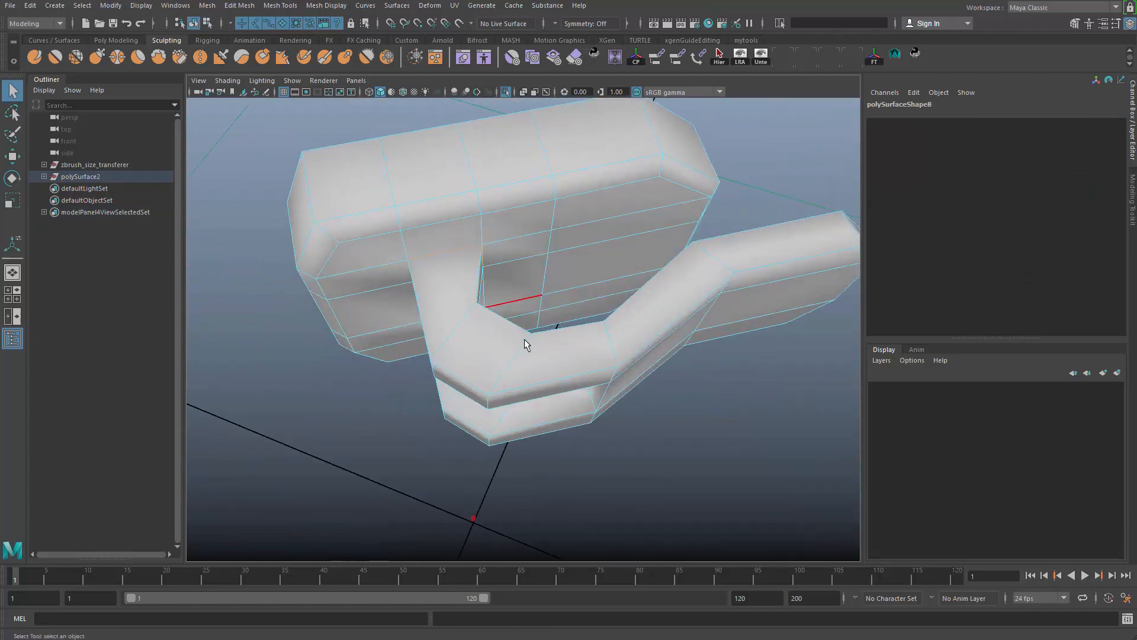
{"action": "left_click_drag", "start_coordinate": [525, 343], "coordinate": [483, 279], "text": "alt"}
{"action": "mouse_move", "coordinate": [500, 343]}
{"action": "left_mouse_down", "text": "alt"}
{"action": "mouse_move", "coordinate": [487, 371]}
{"action": "mouse_move", "coordinate": [492, 448]}
{"action": "mouse_move", "coordinate": [515, 338]}
{"action": "left_mouse_up", "text": "alt"}
{"action": "left_click_drag", "start_coordinate": [437, 323], "coordinate": [489, 353], "text": "alt"}
{"action": "right_click", "coordinate": [480, 257], "text": "shift"}
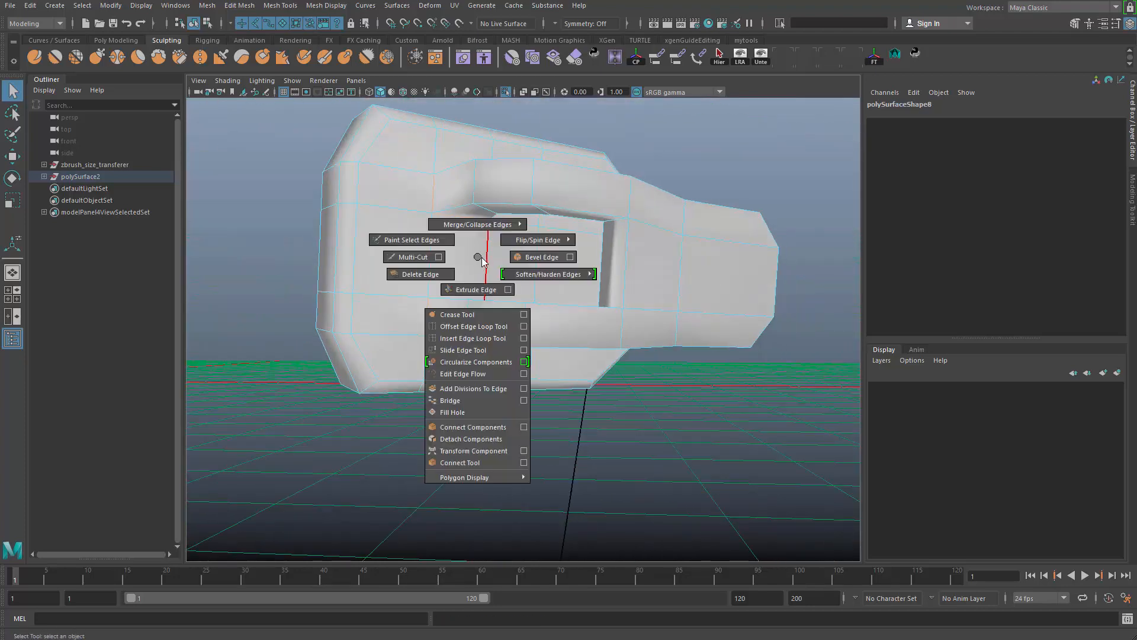
{"action": "right_click_drag", "start_coordinate": [482, 255], "coordinate": [474, 358], "text": "shift"}
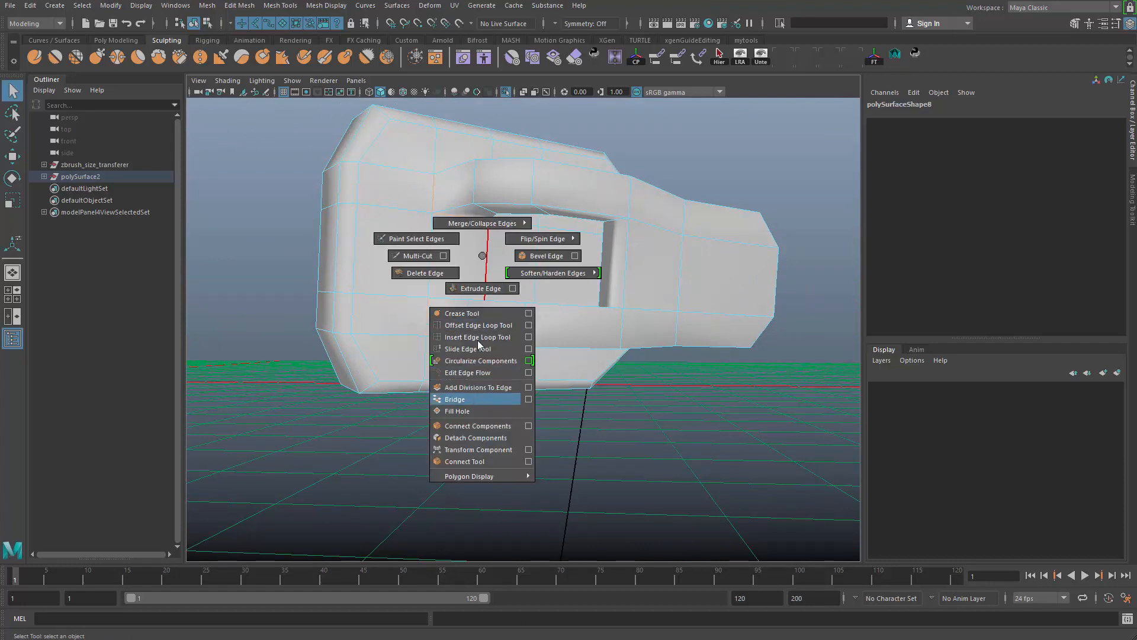
{"action": "right_click_drag", "start_coordinate": [484, 257], "coordinate": [482, 288], "text": "shift"}
{"action": "right_click_drag", "start_coordinate": [481, 288], "coordinate": [426, 271], "text": "alt"}
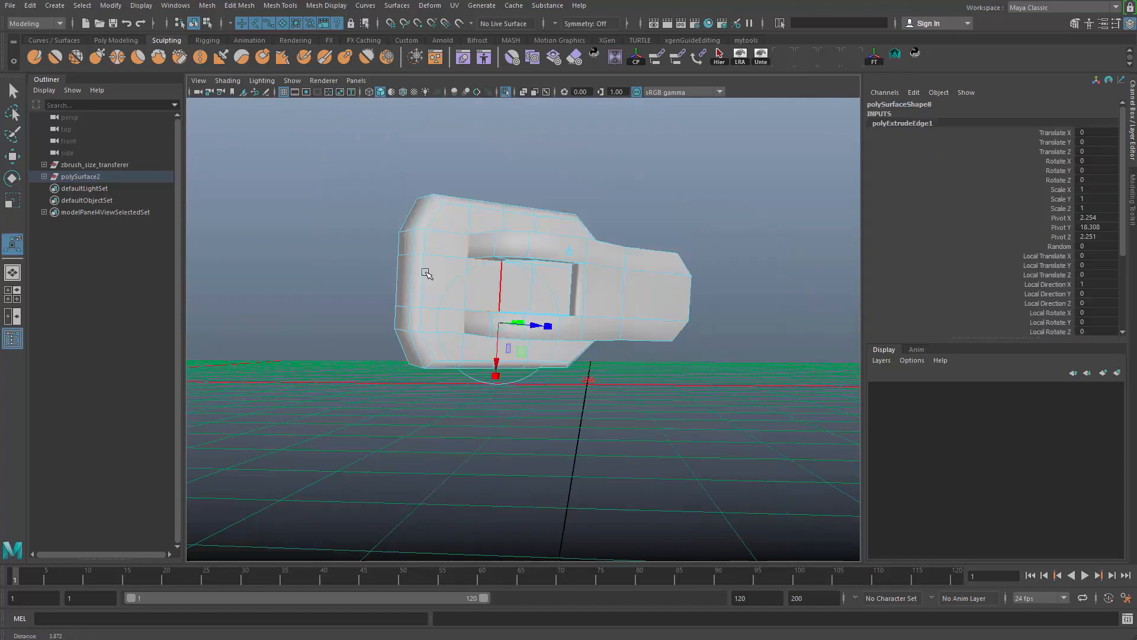
{"action": "left_click_drag", "start_coordinate": [426, 272], "coordinate": [540, 276], "text": "alt"}
{"action": "key", "text": "q"}
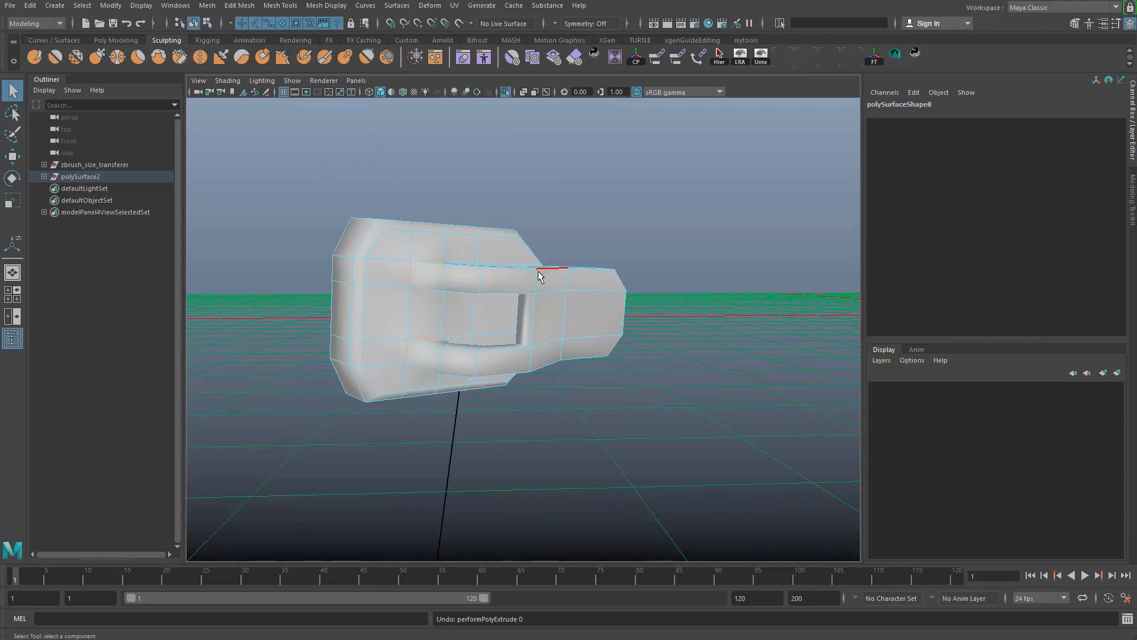
- Switch to the UV Editing workspace and reset it to its default layout
{"action": "left_click_drag", "start_coordinate": [582, 215], "coordinate": [635, 117], "text": "alt"}
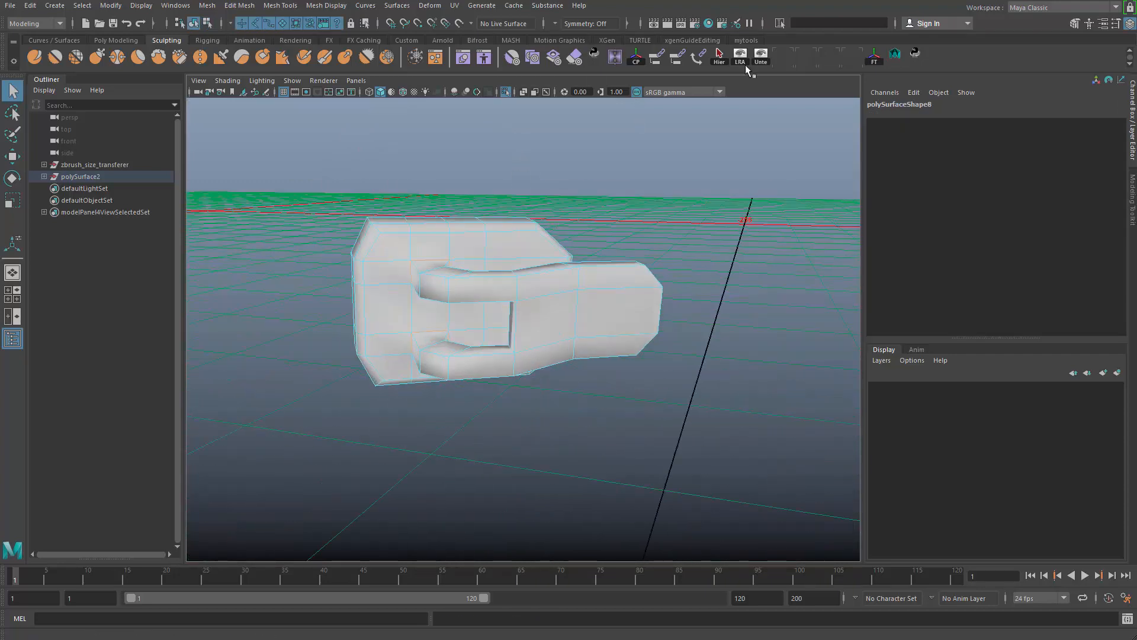
{"action": "left_click", "coordinate": [1023, 8]}
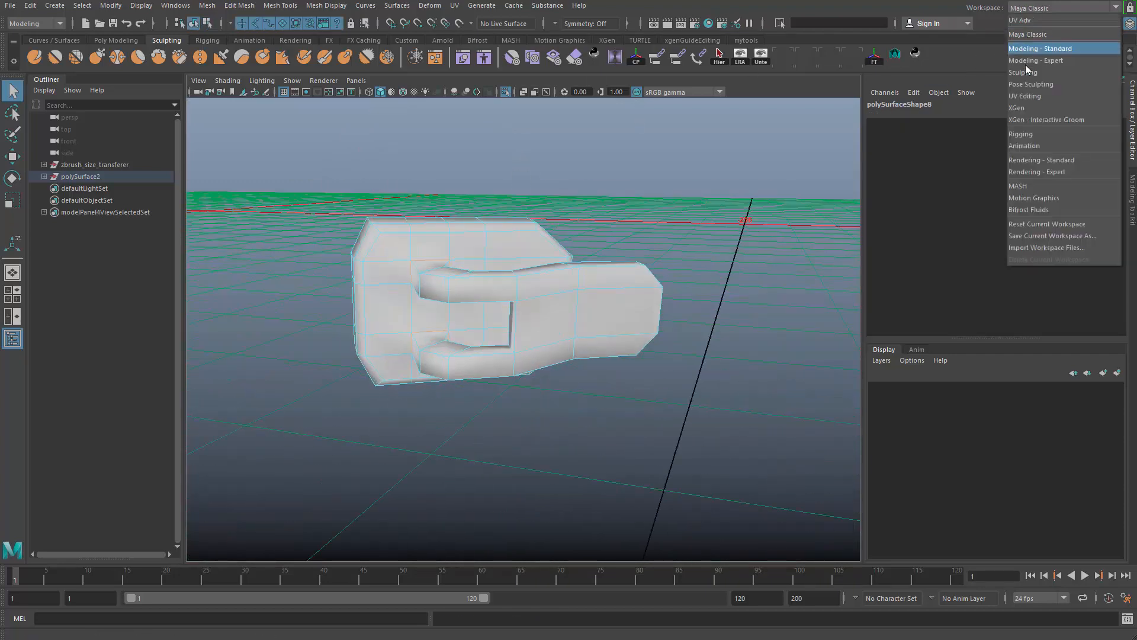
{"action": "left_click", "coordinate": [1031, 96]}
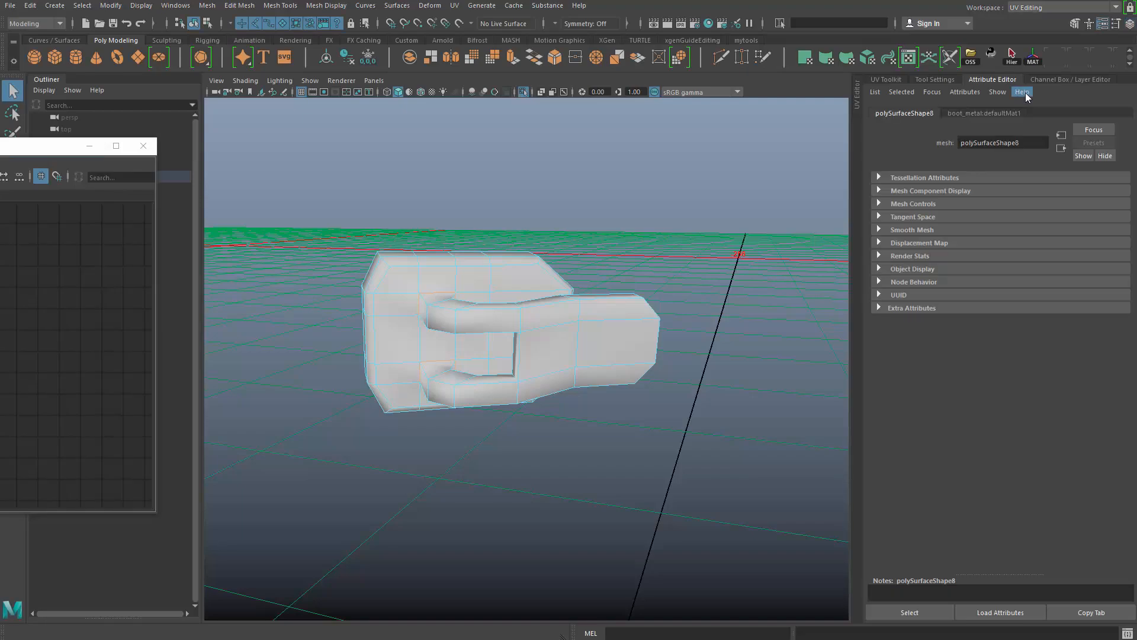
{"action": "left_click", "coordinate": [1045, 11]}
{"action": "left_click", "coordinate": [1062, 225]}
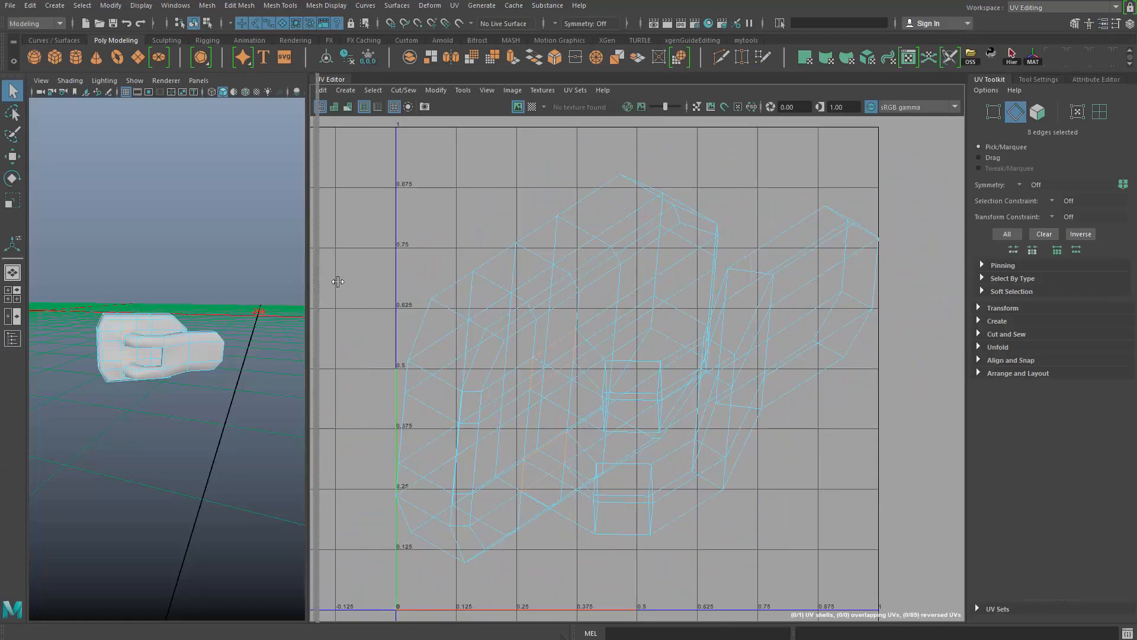
- Widen the 3D view beside the UV Editor and cut the UVs along the eight selected edges
{"action": "left_click_drag", "start_coordinate": [338, 281], "coordinate": [399, 274]}
{"action": "right_click", "coordinate": [712, 207], "text": "shift"}
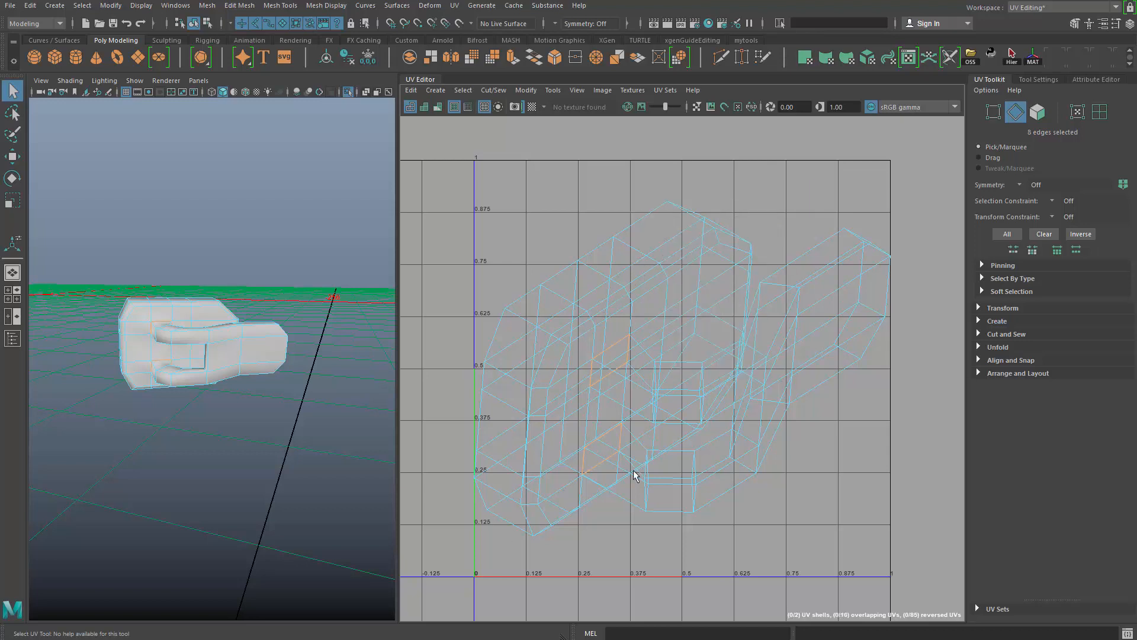
- Select the hook's UV shell and move it outside the 0–1 tile, clear of the base plate's shell
{"action": "scroll", "coordinate": [600, 386], "scroll_direction": "down", "scroll_amount": 4}
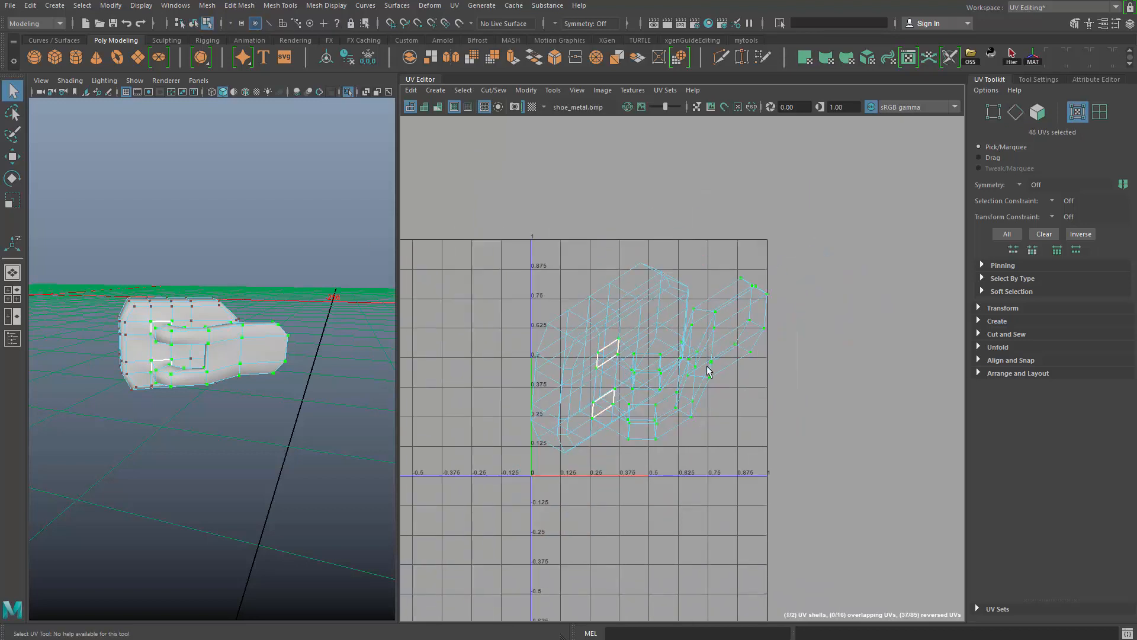
{"action": "scroll", "coordinate": [750, 391], "scroll_direction": "up", "scroll_amount": 2}
{"action": "left_click_drag", "start_coordinate": [249, 341], "coordinate": [258, 410], "text": "alt"}
{"action": "key", "text": "q"}
- Select 13 edges around the rim of the base plate's flat outer face, leaving one end connected
{"action": "right_click_drag", "start_coordinate": [277, 329], "coordinate": [270, 313]}
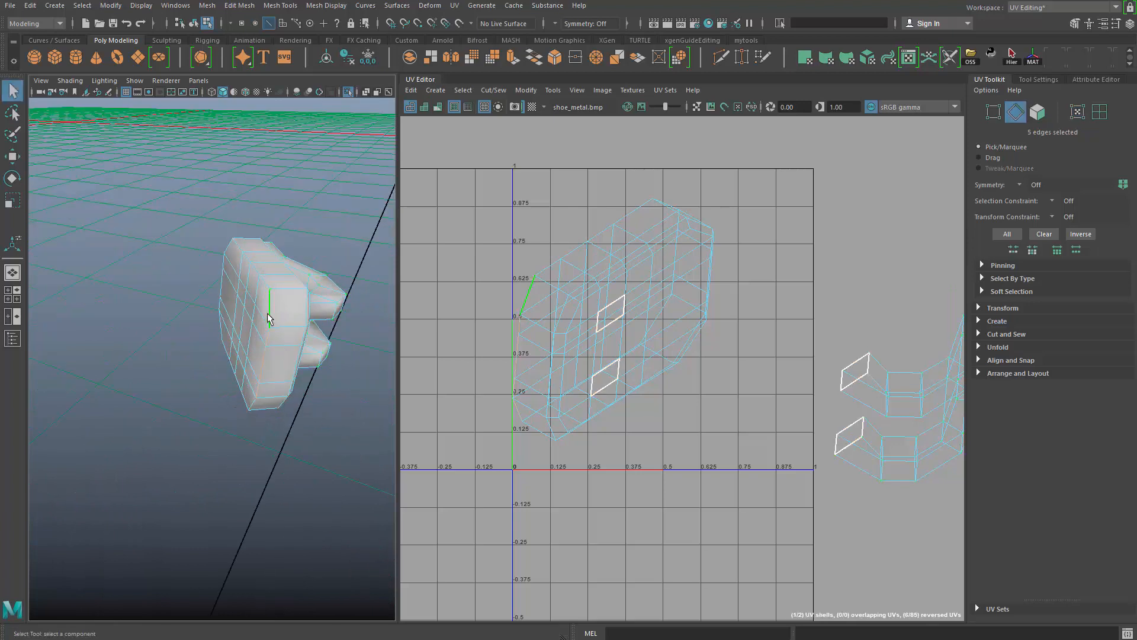
{"action": "left_click_drag", "start_coordinate": [255, 273], "coordinate": [248, 353], "text": "alt"}
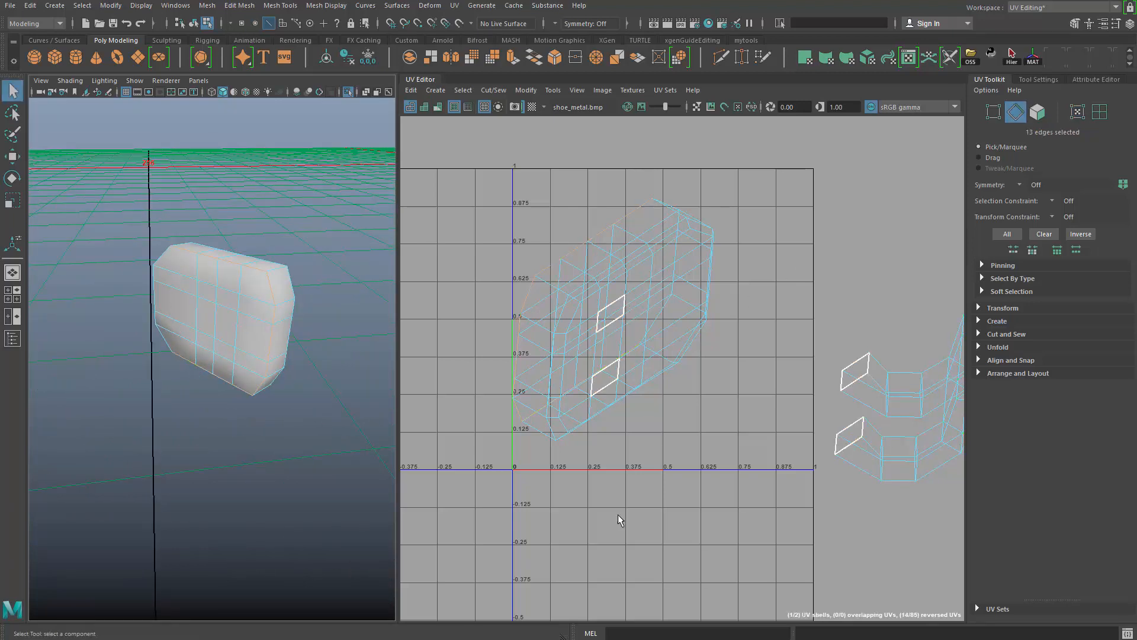
{"action": "left_click_drag", "start_coordinate": [198, 327], "coordinate": [314, 313], "text": "alt"}
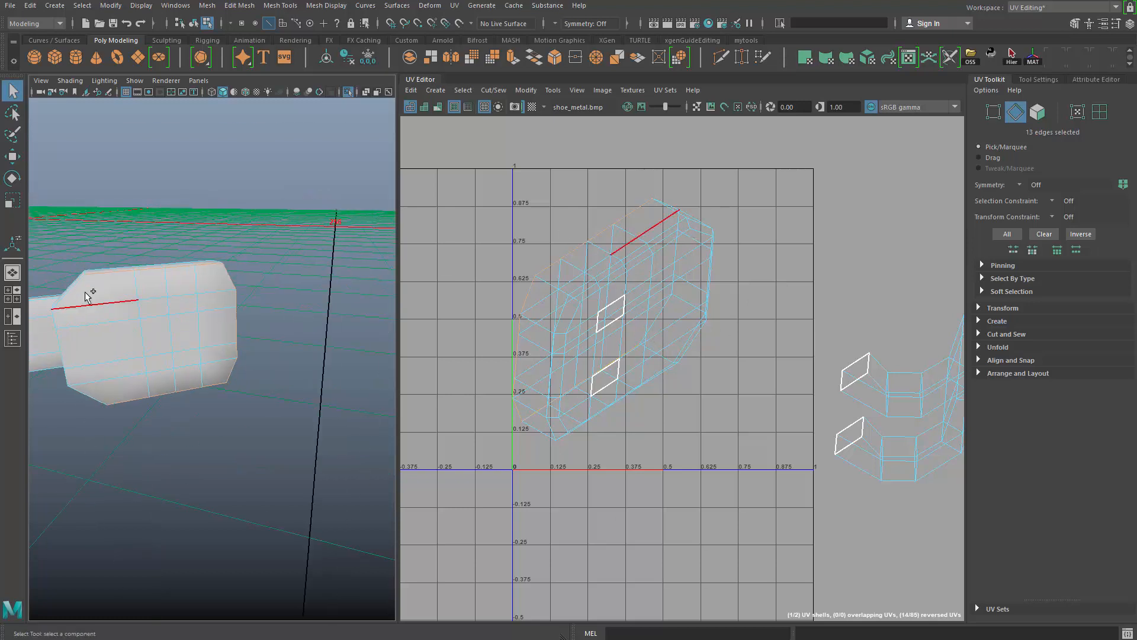
{"action": "double_click", "coordinate": [80, 295], "text": "shift"}
{"action": "left_click_drag", "start_coordinate": [79, 295], "coordinate": [235, 256], "text": "alt"}
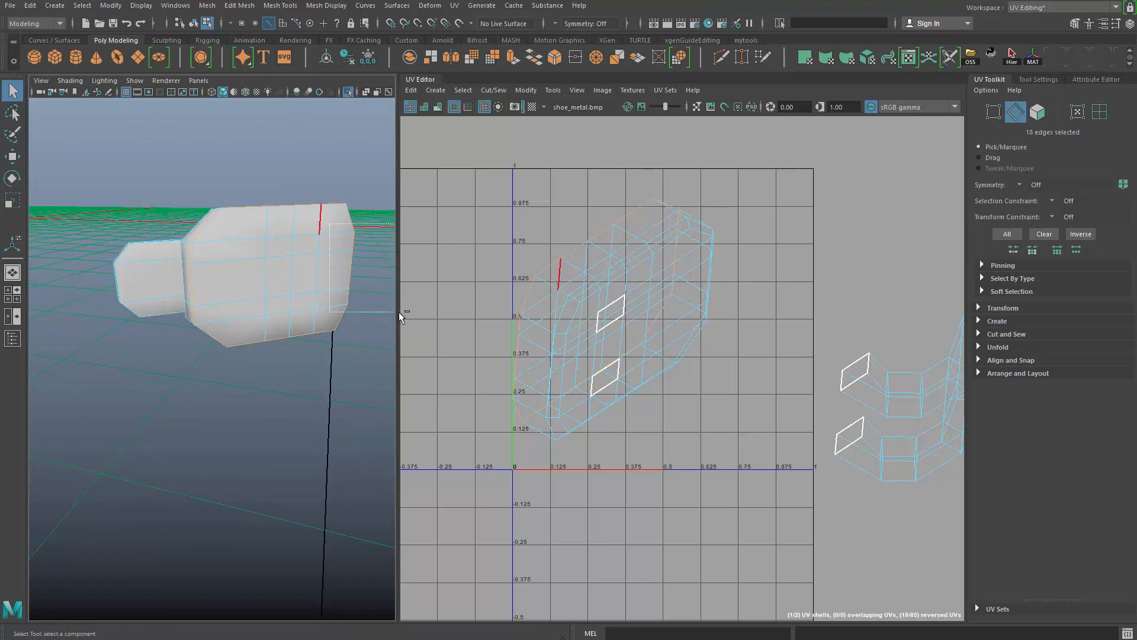
{"action": "left_click_drag", "start_coordinate": [290, 361], "coordinate": [308, 256], "text": "alt"}
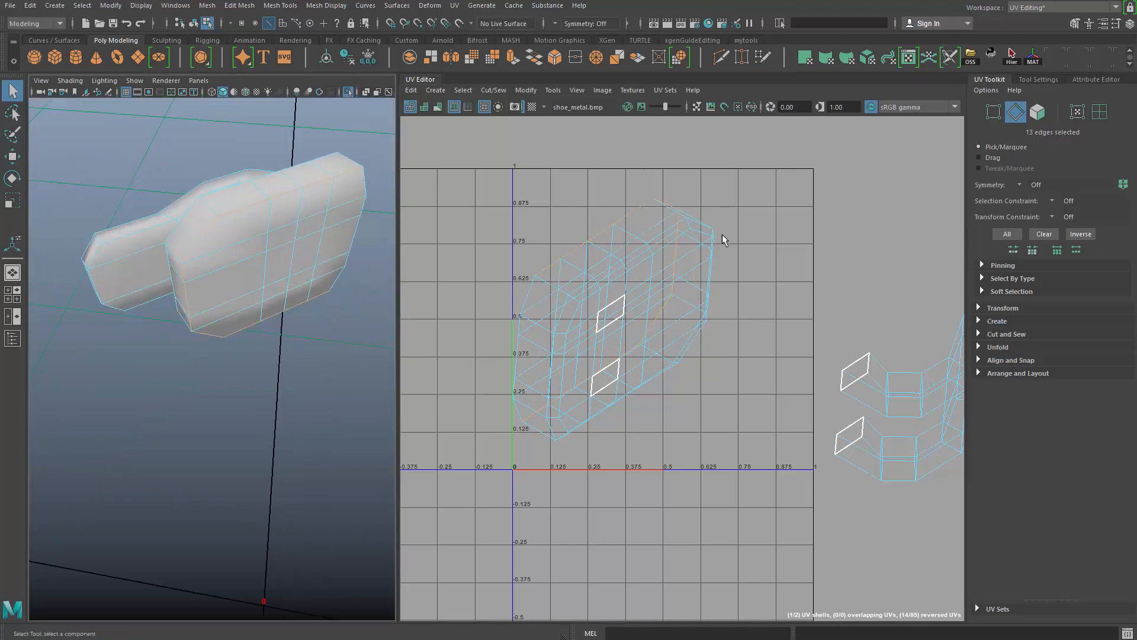
- Cut the UVs along the 13 rim edges and unfold the base plate's shell
{"action": "scroll", "coordinate": [681, 255], "scroll_direction": "down", "scroll_amount": 3}
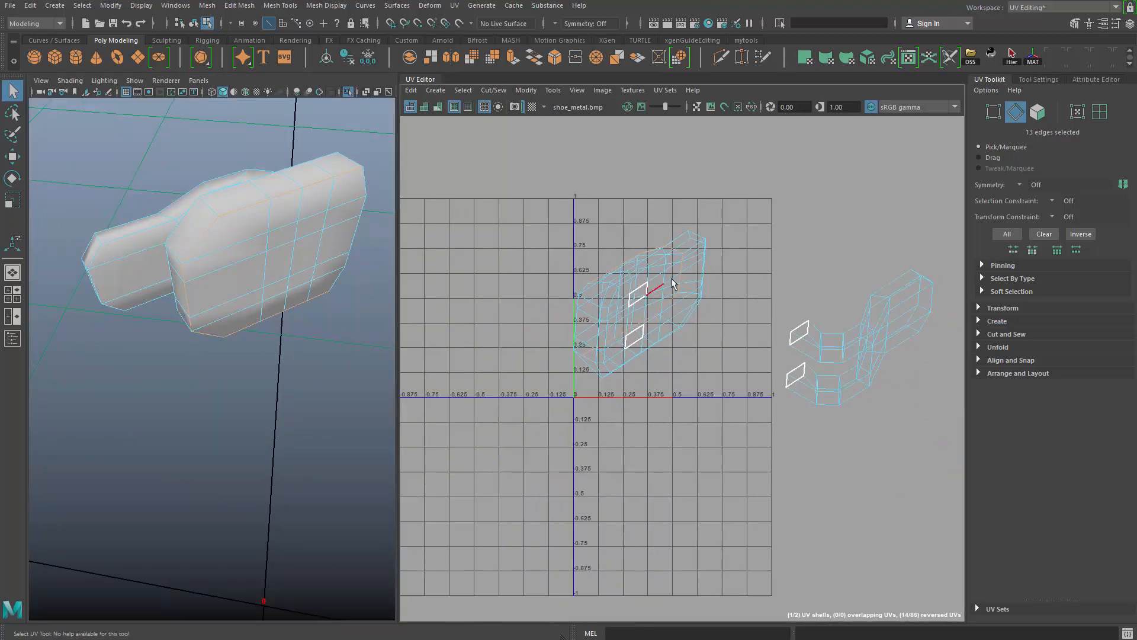
{"action": "right_click_drag", "start_coordinate": [770, 189], "coordinate": [725, 234], "text": "shift"}
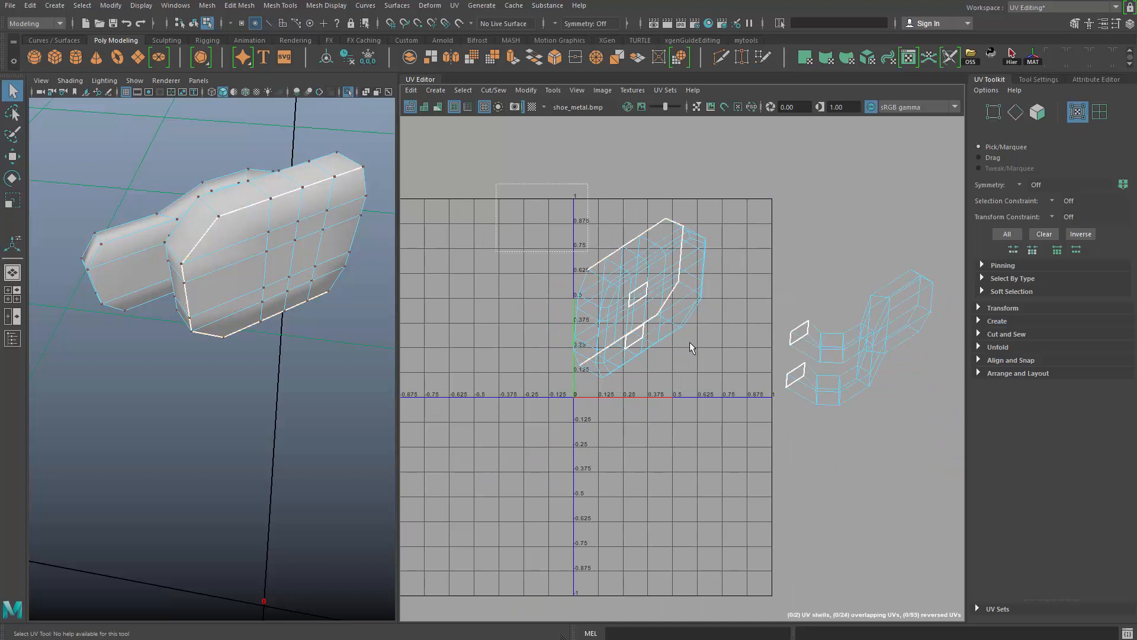
{"action": "middle_click_drag", "start_coordinate": [623, 373], "coordinate": [574, 371], "text": "alt"}
{"action": "right_click_drag", "start_coordinate": [574, 370], "coordinate": [573, 370], "text": "alt"}
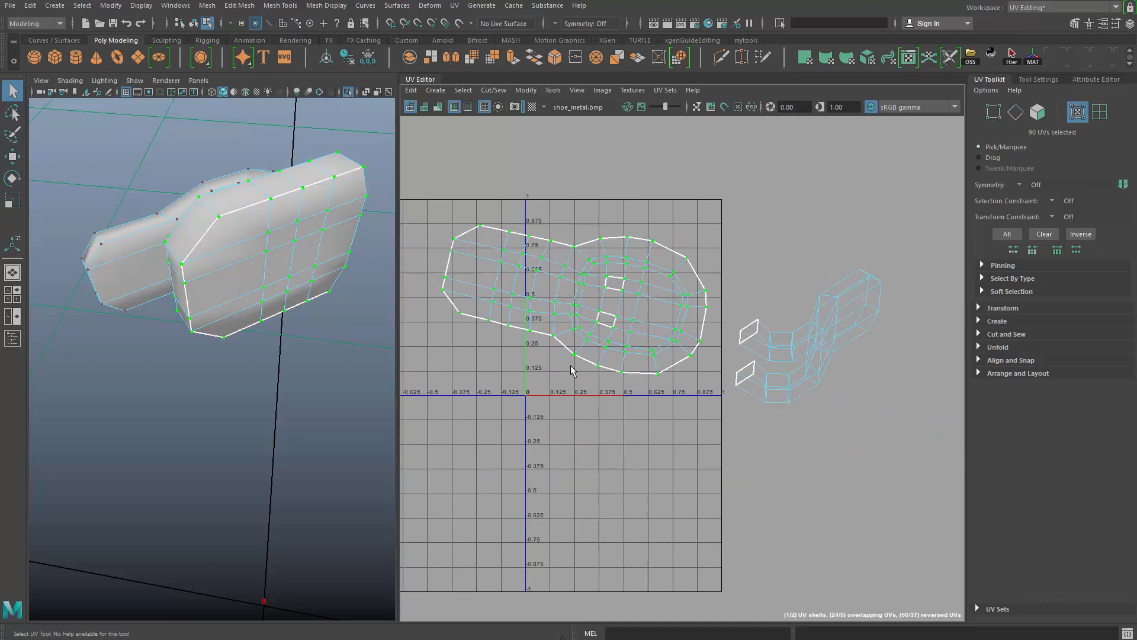
- Straighten the base plate's shell horizontally, fit it in the upper part of the 0–1 tile and return to object mode
{"action": "left_click_drag", "start_coordinate": [578, 298], "coordinate": [546, 308]}
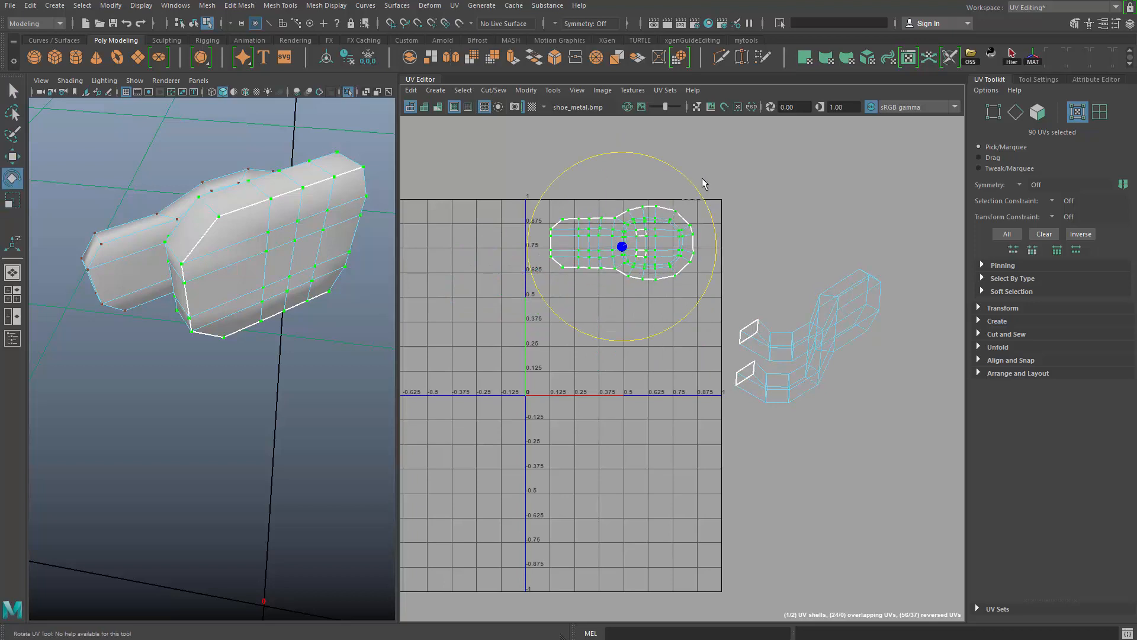
{"action": "left_click_drag", "start_coordinate": [380, 287], "coordinate": [261, 442], "text": "alt"}
{"action": "key", "text": "F8"}
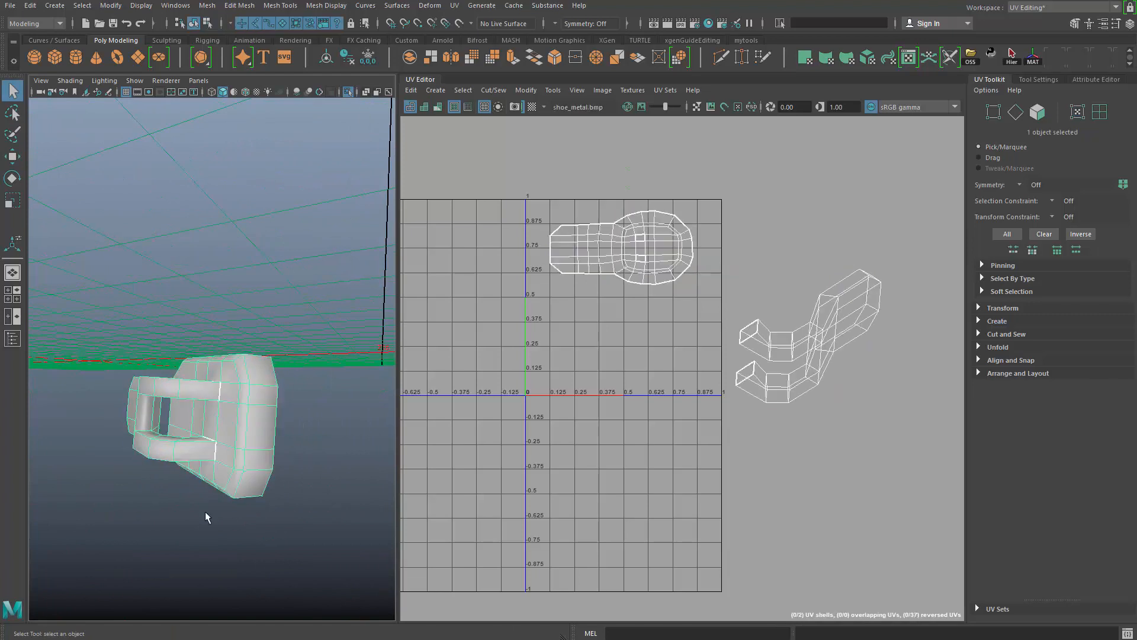
- Switch the buckle to edge selection and select the edge loops running along the side of the hook
{"action": "left_click_drag", "start_coordinate": [205, 511], "coordinate": [257, 456], "text": "alt"}
{"action": "right_click_drag", "start_coordinate": [257, 456], "coordinate": [285, 403], "text": "alt"}
{"action": "left_click_drag", "start_coordinate": [284, 402], "coordinate": [356, 391], "text": "alt"}
{"action": "middle_click_drag", "start_coordinate": [716, 326], "coordinate": [634, 323], "text": "alt"}
{"action": "right_click_drag", "start_coordinate": [634, 322], "coordinate": [767, 359], "text": "alt"}
{"action": "middle_click_drag", "start_coordinate": [768, 359], "coordinate": [702, 377], "text": "alt"}
{"action": "left_click_drag", "start_coordinate": [266, 349], "coordinate": [323, 391], "text": "alt"}
{"action": "right_click_drag", "start_coordinate": [323, 379], "coordinate": [415, 355], "text": "alt"}
{"action": "left_click_drag", "start_coordinate": [266, 355], "coordinate": [214, 406], "text": "alt"}
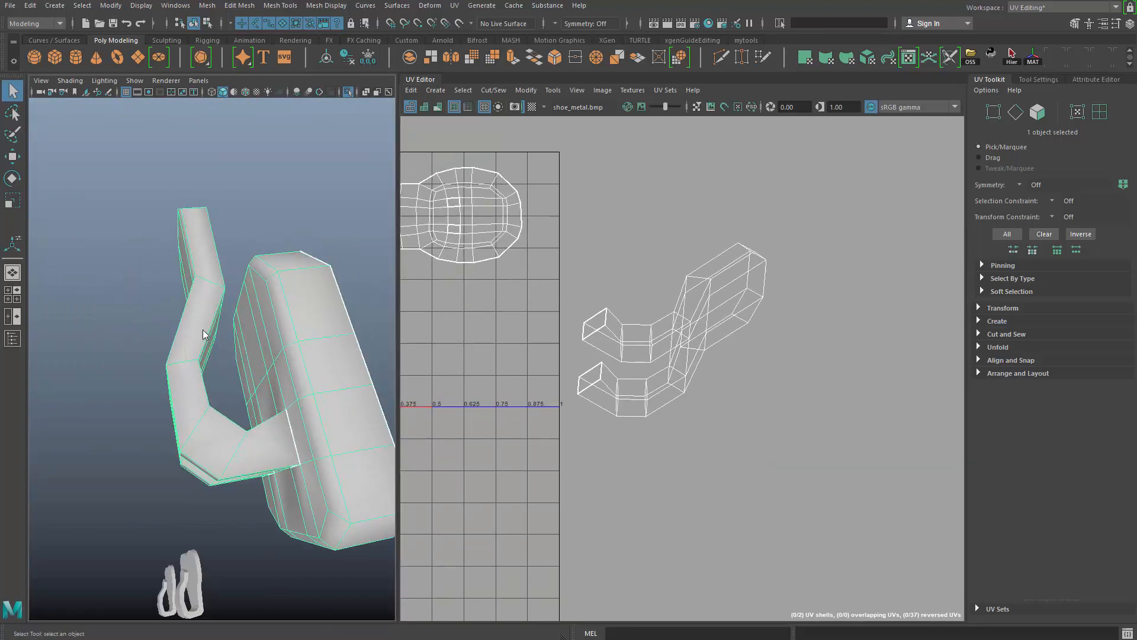
{"action": "key", "text": "F10"}
{"action": "double_click", "coordinate": [211, 333]}
{"action": "left_click_drag", "start_coordinate": [211, 332], "coordinate": [270, 339], "text": "alt"}
{"action": "left_click", "coordinate": [270, 339]}
- Add the seam edges along both hook arms to the selection and cut the UVs along them
{"action": "left_click_drag", "start_coordinate": [277, 397], "coordinate": [287, 344], "text": "alt"}
{"action": "middle_click_drag", "start_coordinate": [287, 355], "coordinate": [328, 314], "text": "alt"}
{"action": "right_click_drag", "start_coordinate": [327, 314], "coordinate": [362, 311], "text": "alt"}
{"action": "left_click_drag", "start_coordinate": [284, 310], "coordinate": [197, 352], "text": "alt"}
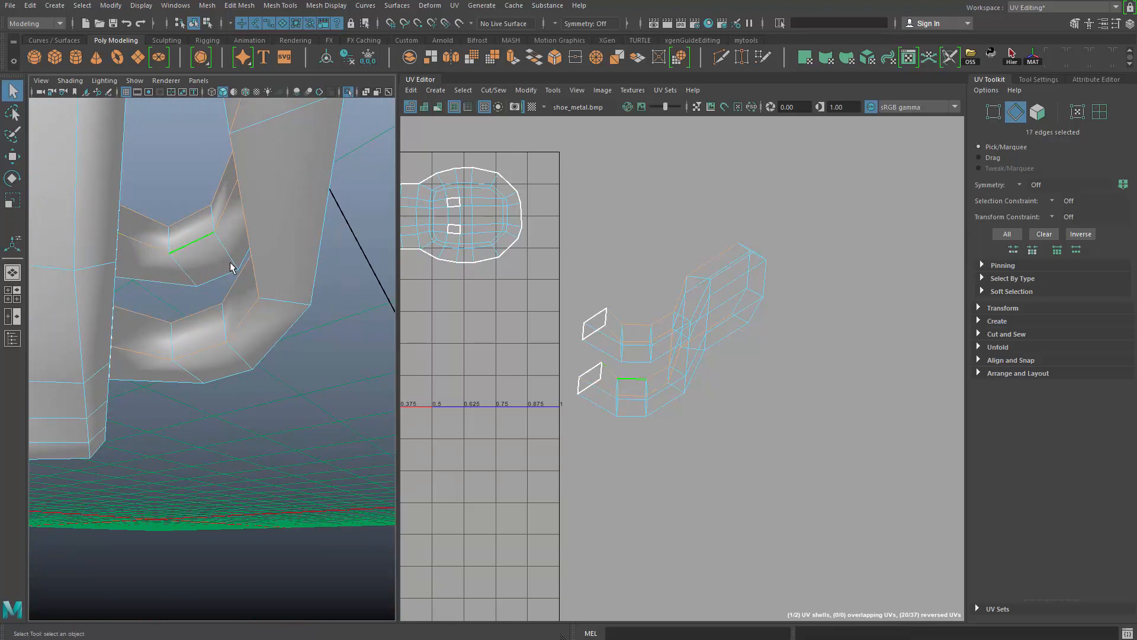
{"action": "left_click_drag", "start_coordinate": [257, 288], "coordinate": [237, 322], "text": "alt"}
{"action": "right_click_drag", "start_coordinate": [237, 322], "coordinate": [122, 317], "text": "alt"}
{"action": "left_click_drag", "start_coordinate": [230, 296], "coordinate": [254, 293], "text": "alt"}
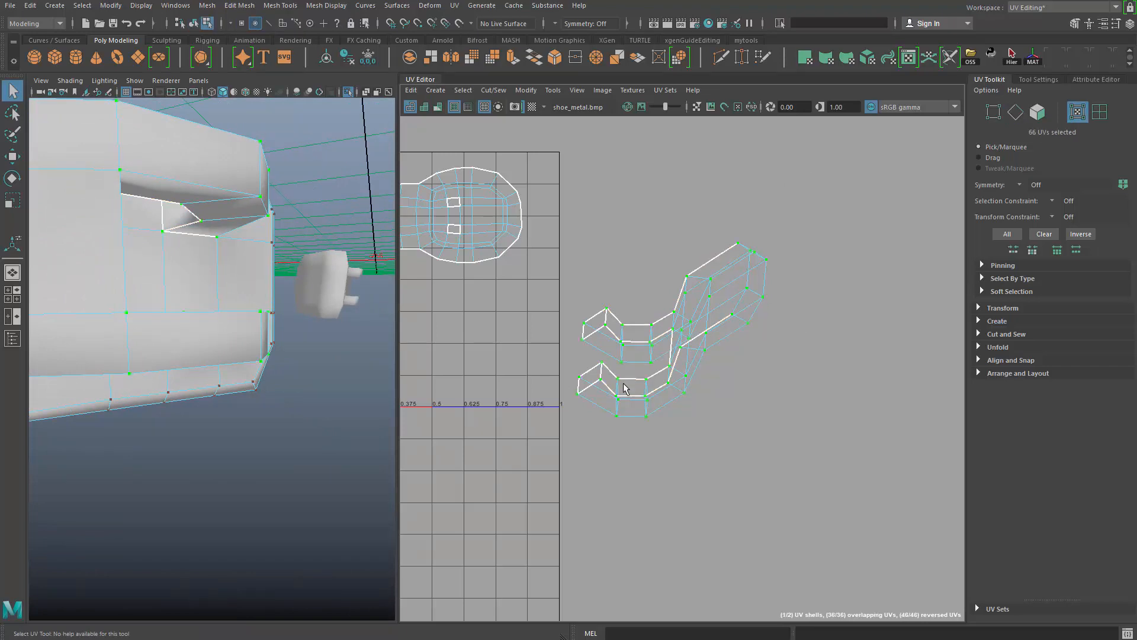
- Unfold and optimize the hook's UV shell so it lies flat
{"action": "key", "text": "ctrl+u"}
{"action": "right_click_drag", "start_coordinate": [729, 349], "coordinate": [622, 337], "text": "alt"}
{"action": "middle_click_drag", "start_coordinate": [755, 385], "coordinate": [737, 357], "text": "alt"}
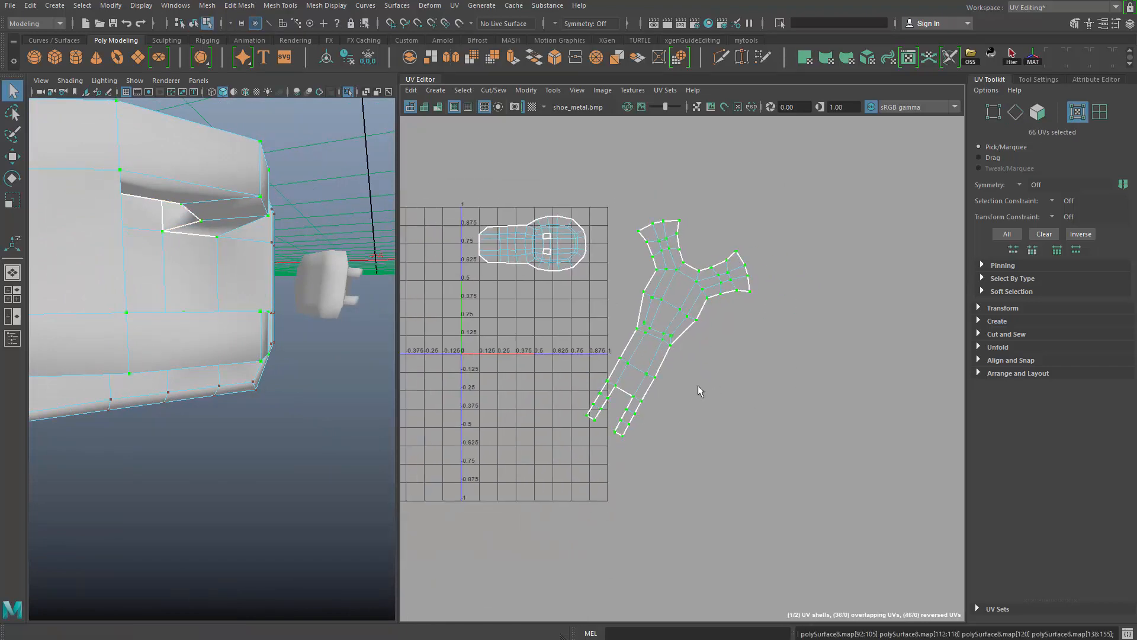
{"action": "key", "text": "ctrl+u"}
{"action": "right_click_drag", "start_coordinate": [703, 379], "coordinate": [684, 335], "text": "alt"}
{"action": "middle_click_drag", "start_coordinate": [684, 335], "coordinate": [741, 332], "text": "alt"}
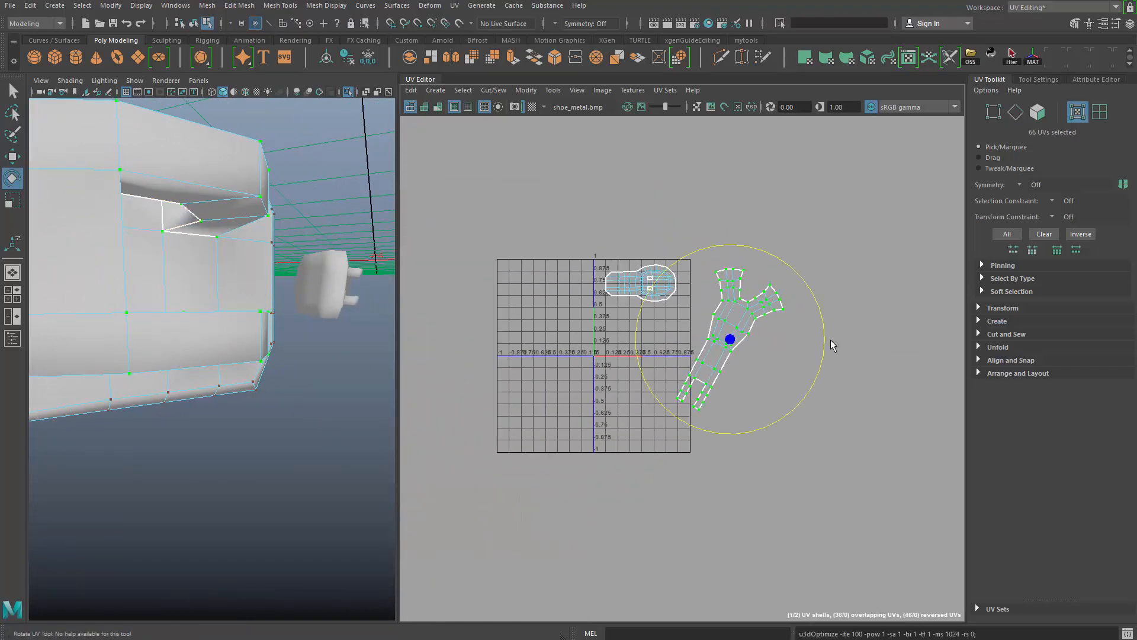
- Rotate the hook's shell to horizontal and place it inside the 0–1 tile beneath the base plate's shell
{"action": "left_click_drag", "start_coordinate": [802, 294], "coordinate": [843, 396]}
{"action": "key", "text": "r"}
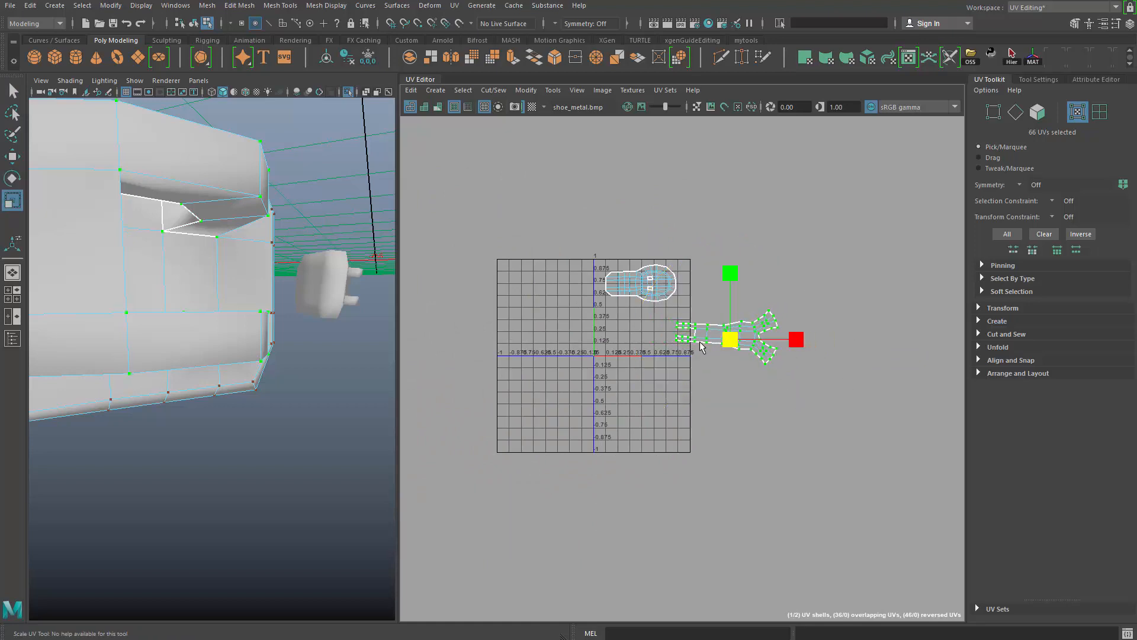
{"action": "left_click_drag", "start_coordinate": [773, 441], "coordinate": [776, 445]}
- Return to object mode and examine the unwrapped buckle and its neighbour in the 3D view
{"action": "right_click_drag", "start_coordinate": [308, 255], "coordinate": [203, 196], "text": "alt"}
{"action": "left_click_drag", "start_coordinate": [203, 195], "coordinate": [320, 344], "text": "alt"}
{"action": "right_click_drag", "start_coordinate": [296, 337], "coordinate": [347, 208]}
{"action": "left_click_drag", "start_coordinate": [381, 456], "coordinate": [284, 325], "text": "alt"}
{"action": "key", "text": "f"}
{"action": "left_click_drag", "start_coordinate": [236, 490], "coordinate": [403, 456], "text": "alt"}
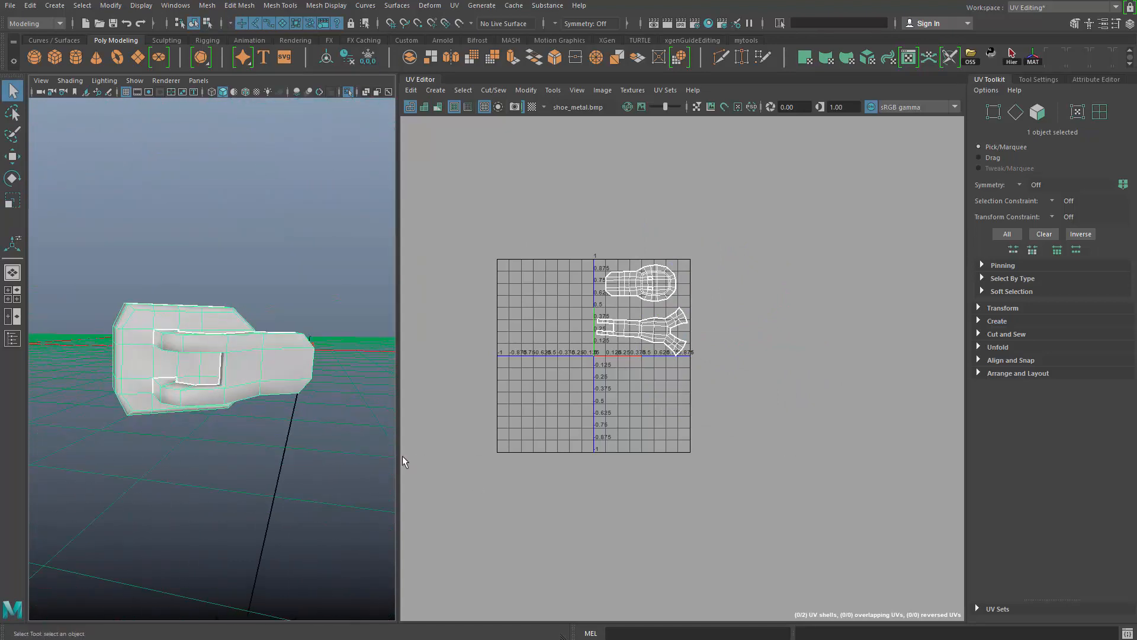
{"action": "right_click_drag", "start_coordinate": [402, 456], "coordinate": [196, 402], "text": "alt"}
{"action": "middle_click_drag", "start_coordinate": [195, 403], "coordinate": [282, 388], "text": "alt"}
{"action": "right_click_drag", "start_coordinate": [282, 388], "coordinate": [305, 405], "text": "alt"}
{"action": "left_click_drag", "start_coordinate": [260, 409], "coordinate": [256, 417], "text": "alt"}
{"action": "middle_click_drag", "start_coordinate": [256, 416], "coordinate": [230, 424], "text": "alt"}
{"action": "right_click_drag", "start_coordinate": [249, 437], "coordinate": [236, 433], "text": "alt"}
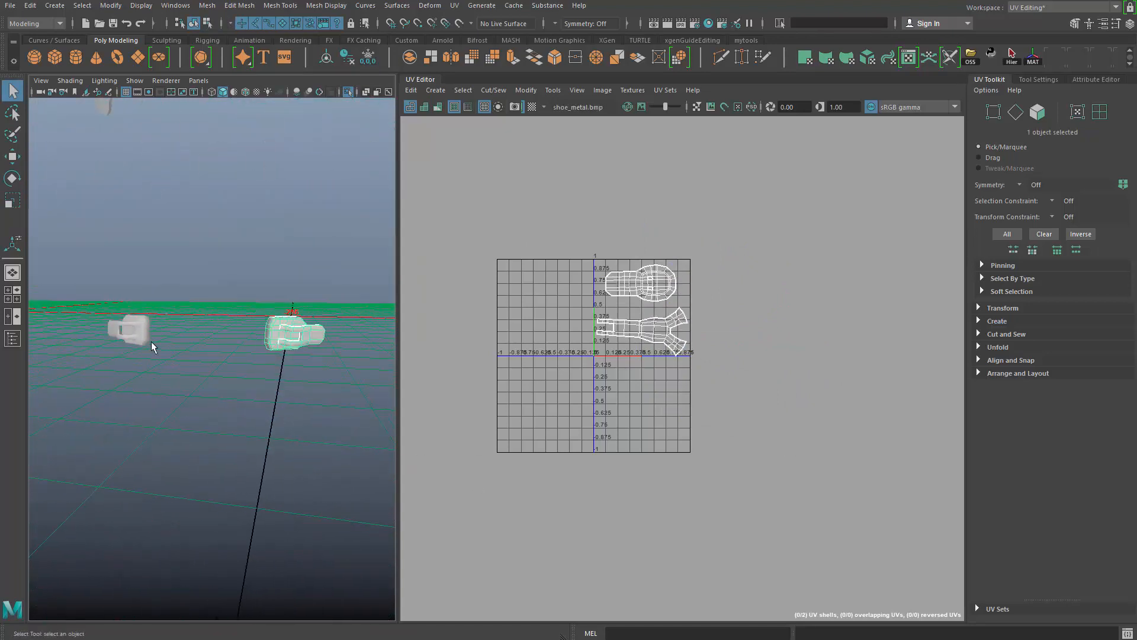
- Select both buckles and try to transfer attributes between them with the Topology sample space
{"action": "left_click", "coordinate": [250, 385]}
{"action": "left_click", "coordinate": [293, 336]}
{"action": "left_click", "coordinate": [215, 303]}
{"action": "left_click_drag", "start_coordinate": [226, 279], "coordinate": [398, 446]}
{"action": "left_click_drag", "start_coordinate": [177, 273], "coordinate": [101, 419]}
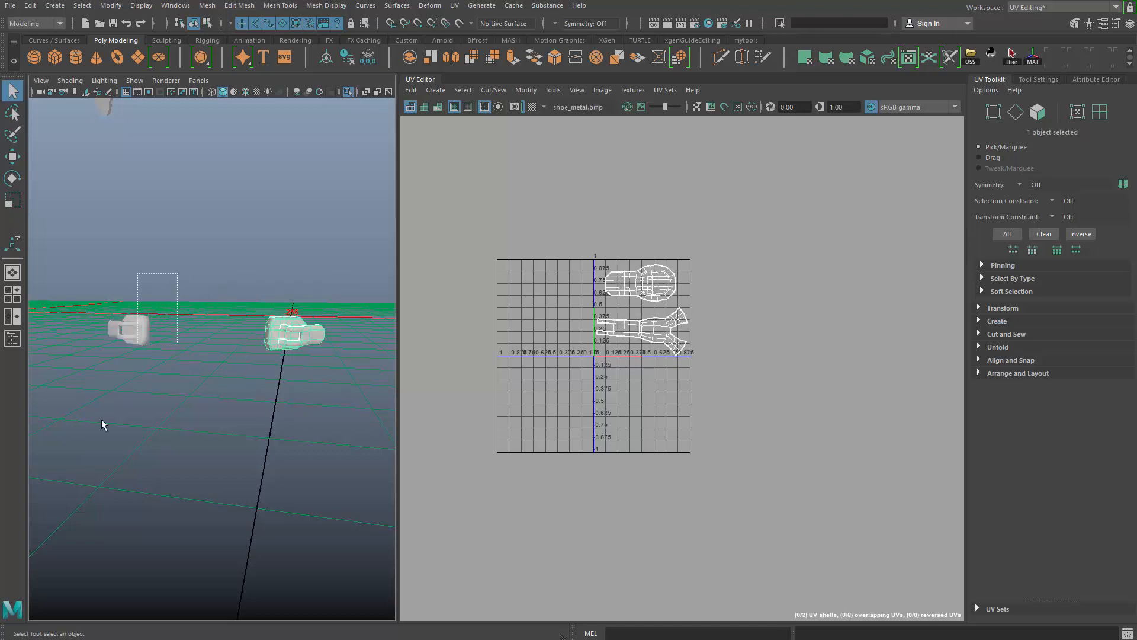
{"action": "left_click", "coordinate": [177, 9]}
{"action": "mouse_move", "coordinate": [206, 5]}
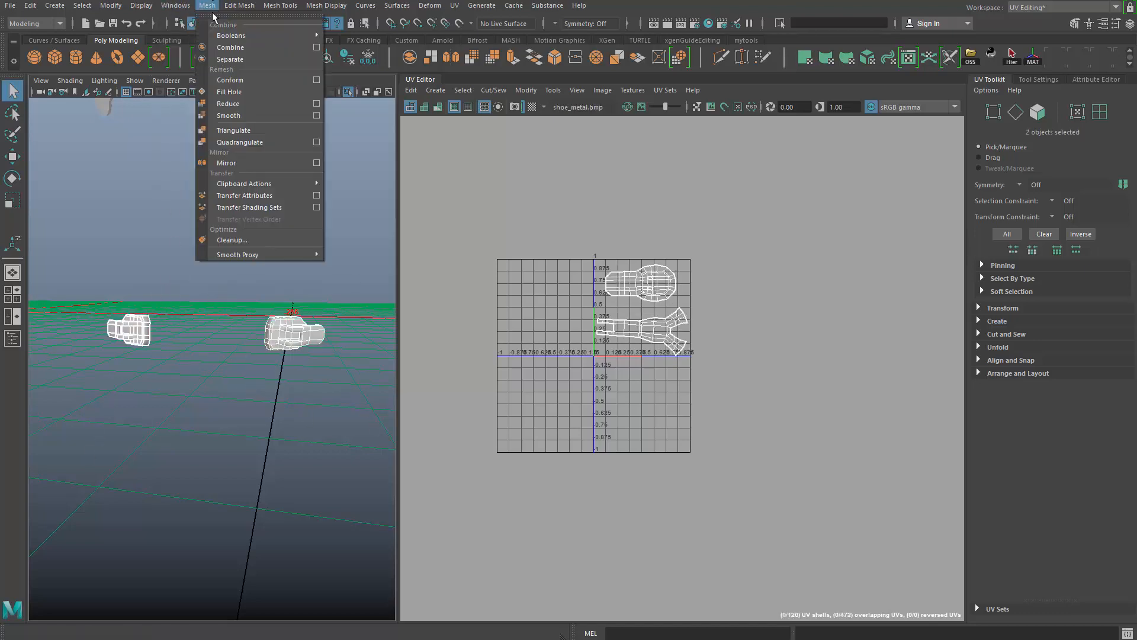
{"action": "left_click", "coordinate": [319, 198]}
{"action": "left_click", "coordinate": [579, 244]}
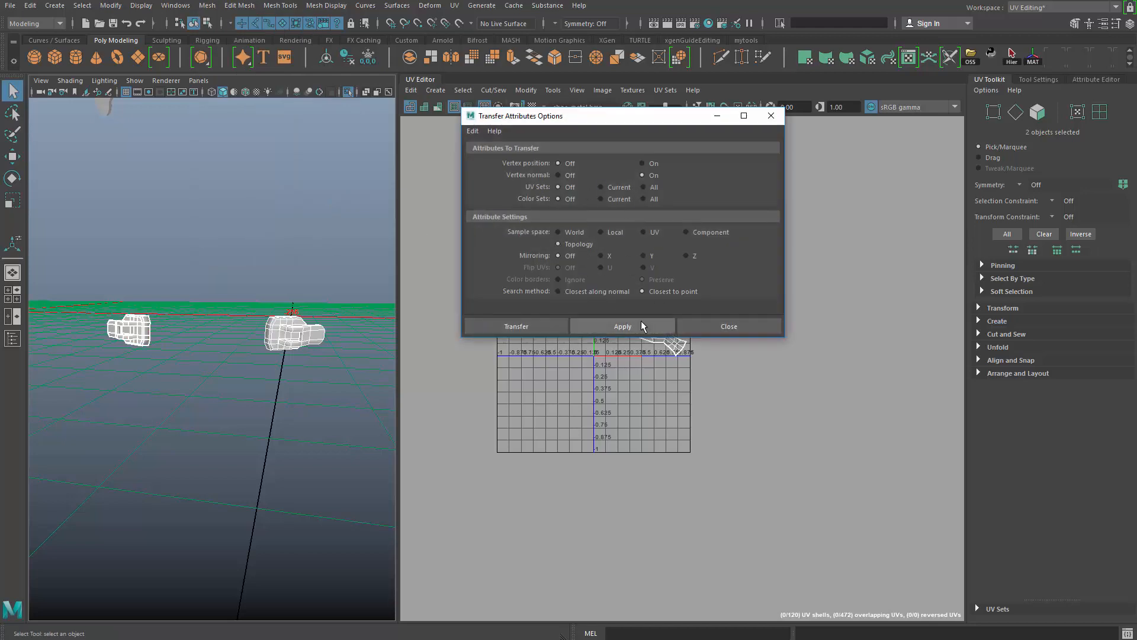
{"action": "left_click_drag", "start_coordinate": [648, 118], "coordinate": [995, 174]}
{"action": "middle_click_drag", "start_coordinate": [617, 310], "coordinate": [577, 307], "text": "alt"}
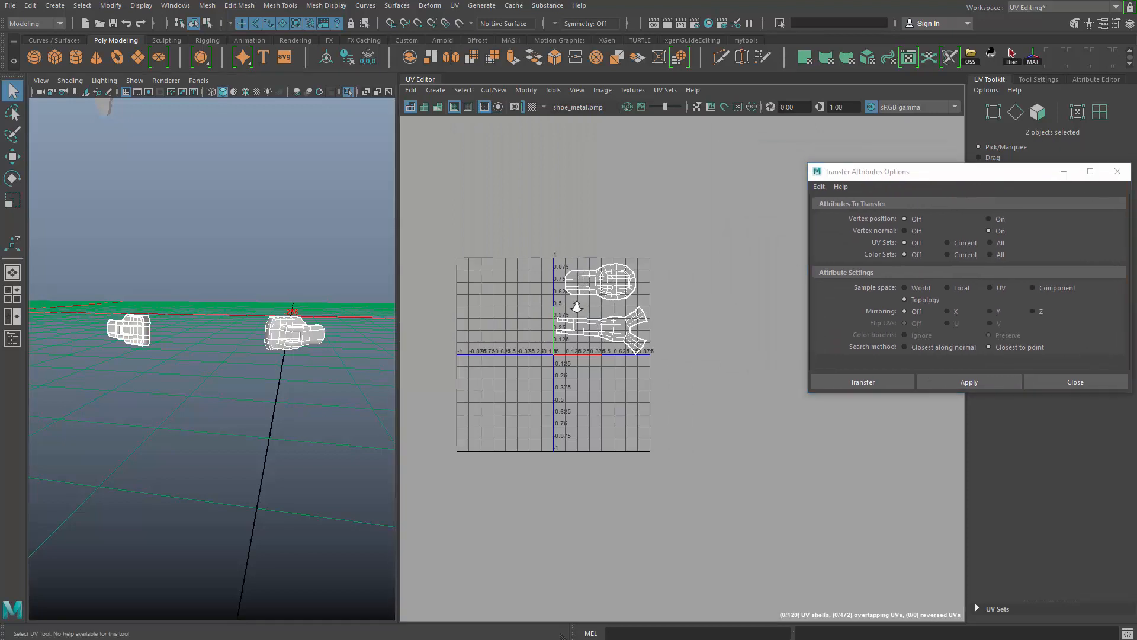
- Check each buckle's UVs and try the attribute transfer again with the Component sample space
{"action": "right_click_drag", "start_coordinate": [580, 314], "coordinate": [723, 528], "text": "alt"}
{"action": "left_click", "coordinate": [347, 340]}
{"action": "left_click", "coordinate": [300, 324]}
{"action": "left_click_drag", "start_coordinate": [108, 284], "coordinate": [171, 403]}
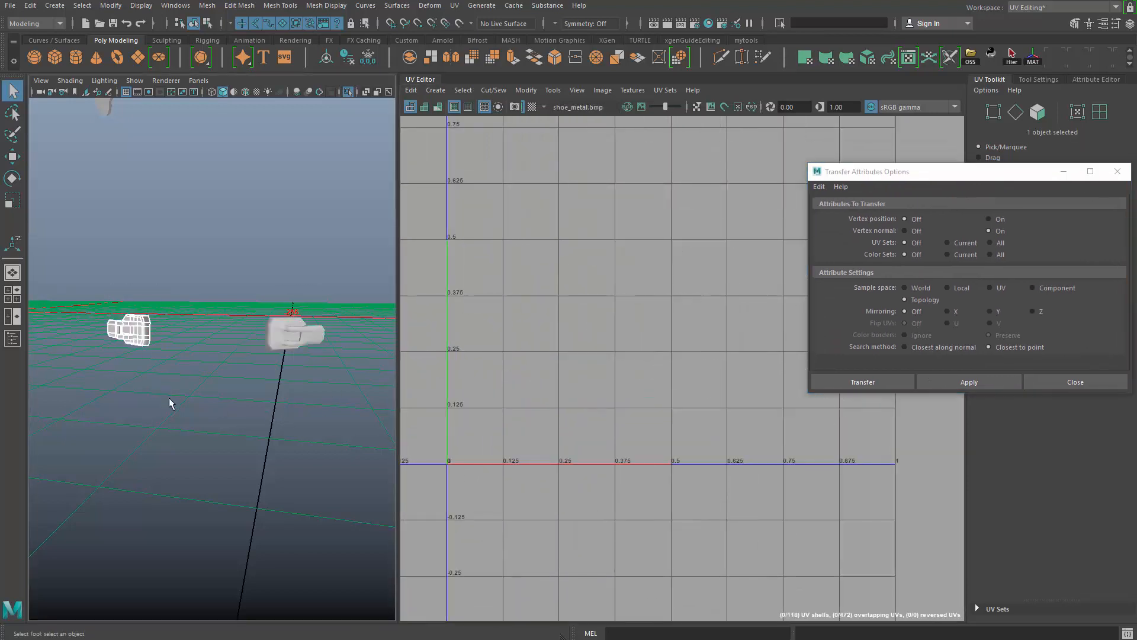
{"action": "right_click_drag", "start_coordinate": [657, 318], "coordinate": [521, 198], "text": "alt"}
{"action": "middle_click_drag", "start_coordinate": [521, 198], "coordinate": [515, 235], "text": "alt"}
{"action": "left_click", "coordinate": [299, 333]}
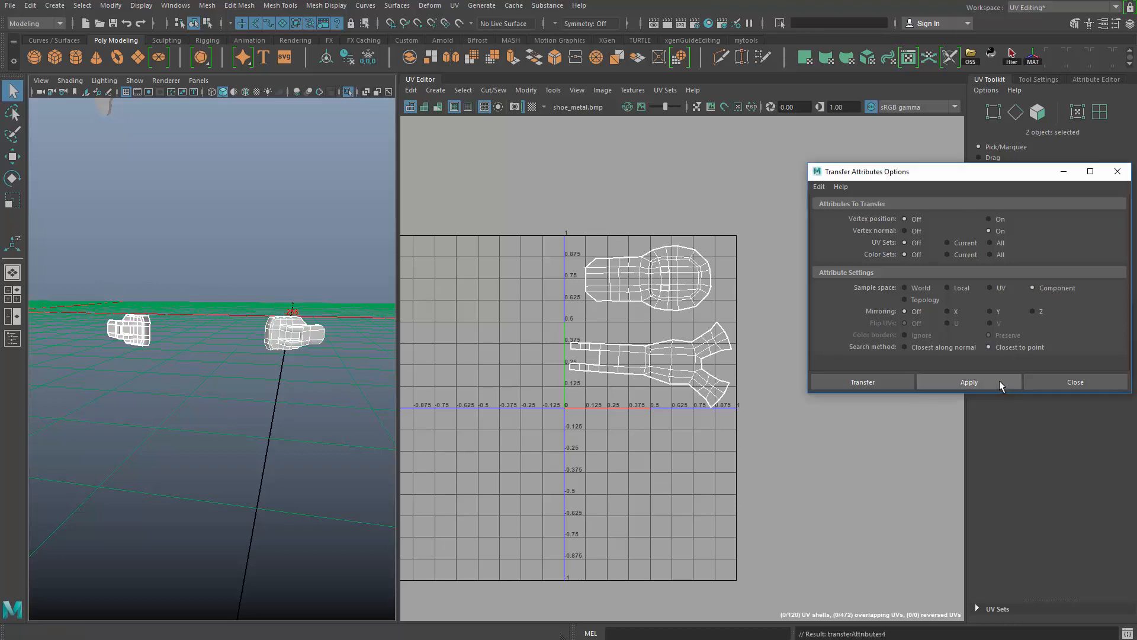
{"action": "left_click", "coordinate": [208, 374]}
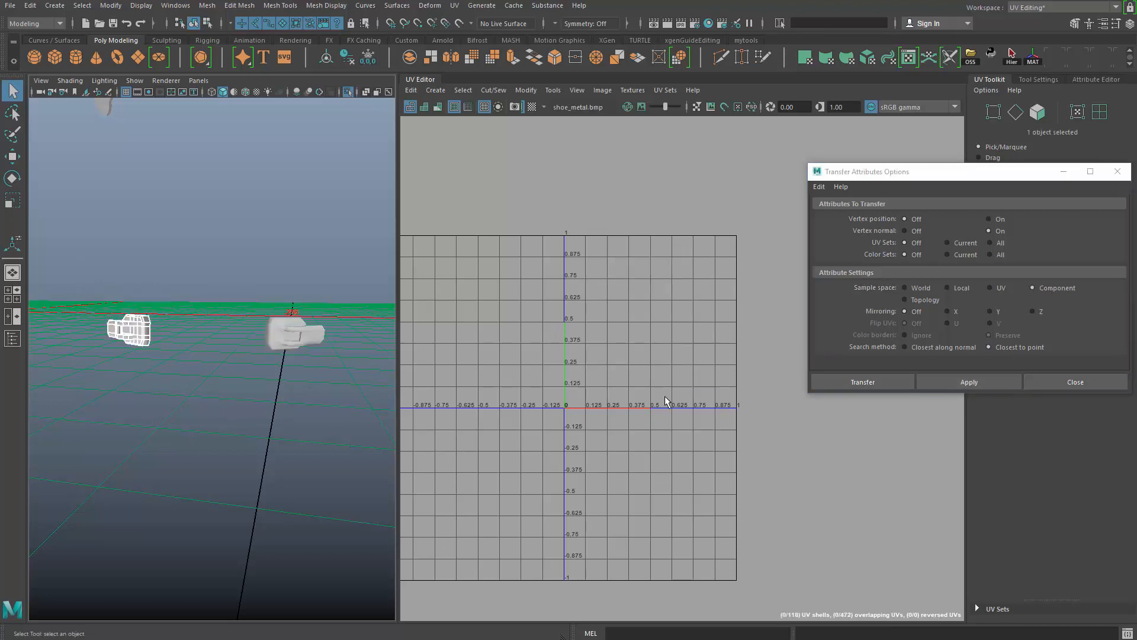
{"action": "left_click", "coordinate": [289, 317]}
- Apply a planar UV projection to the second buckle, which has not been unwrapped
{"action": "left_click_drag", "start_coordinate": [298, 459], "coordinate": [338, 414], "text": "alt"}
{"action": "right_click_drag", "start_coordinate": [337, 414], "coordinate": [326, 470], "text": "alt"}
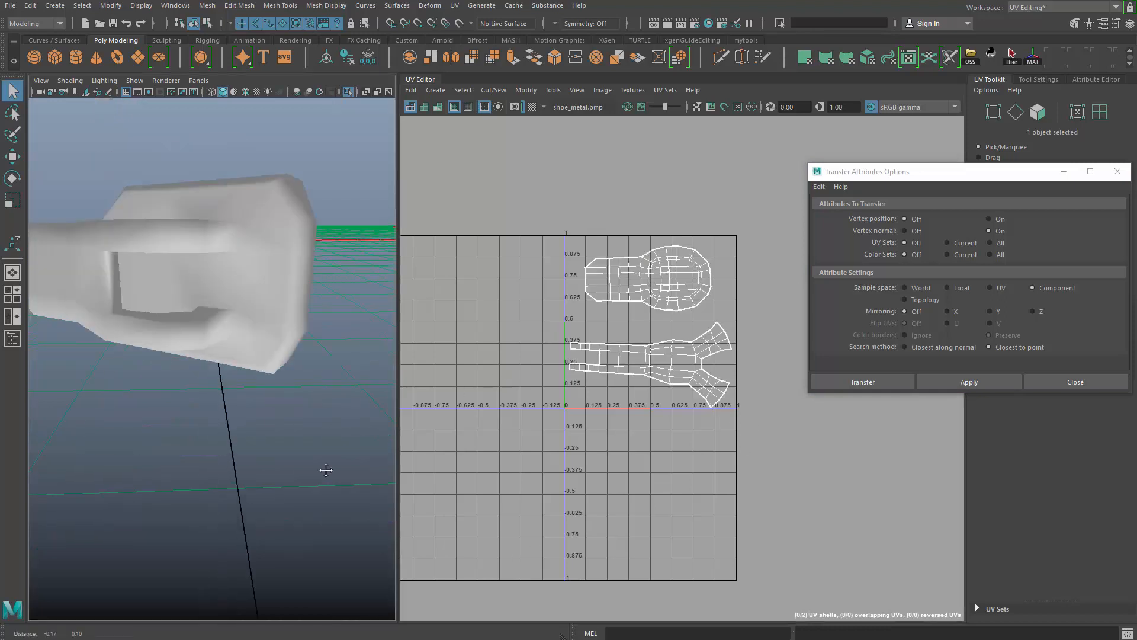
{"action": "left_click_drag", "start_coordinate": [314, 287], "coordinate": [294, 343], "text": "alt"}
{"action": "left_click", "coordinate": [294, 342]}
{"action": "left_click_drag", "start_coordinate": [343, 388], "coordinate": [243, 304], "text": "alt"}
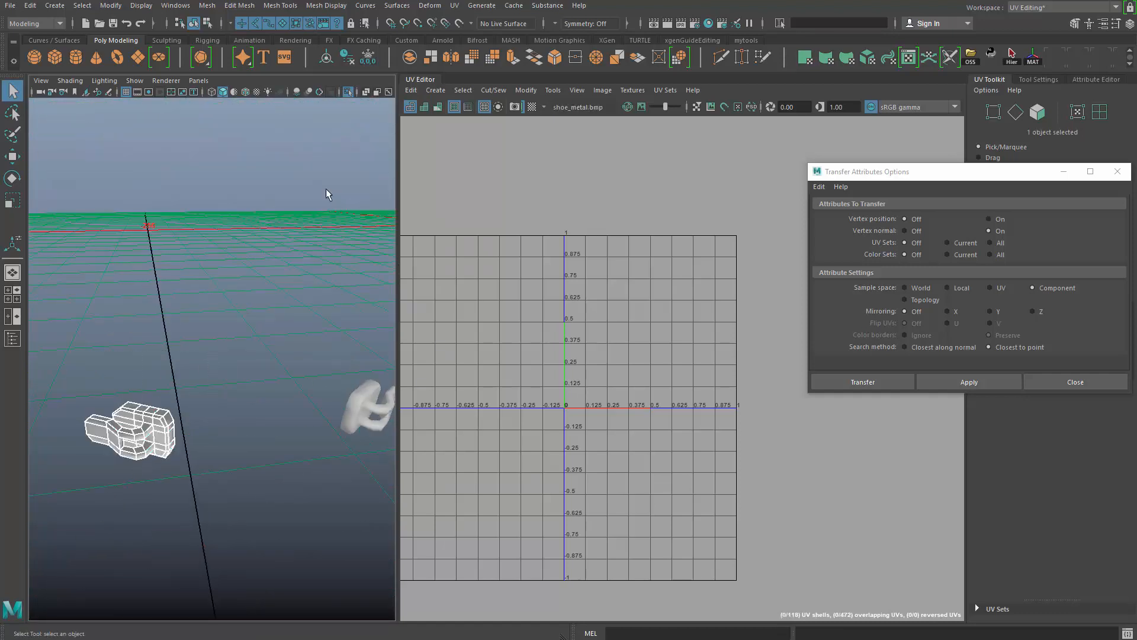
{"action": "left_click", "coordinate": [455, 6]}
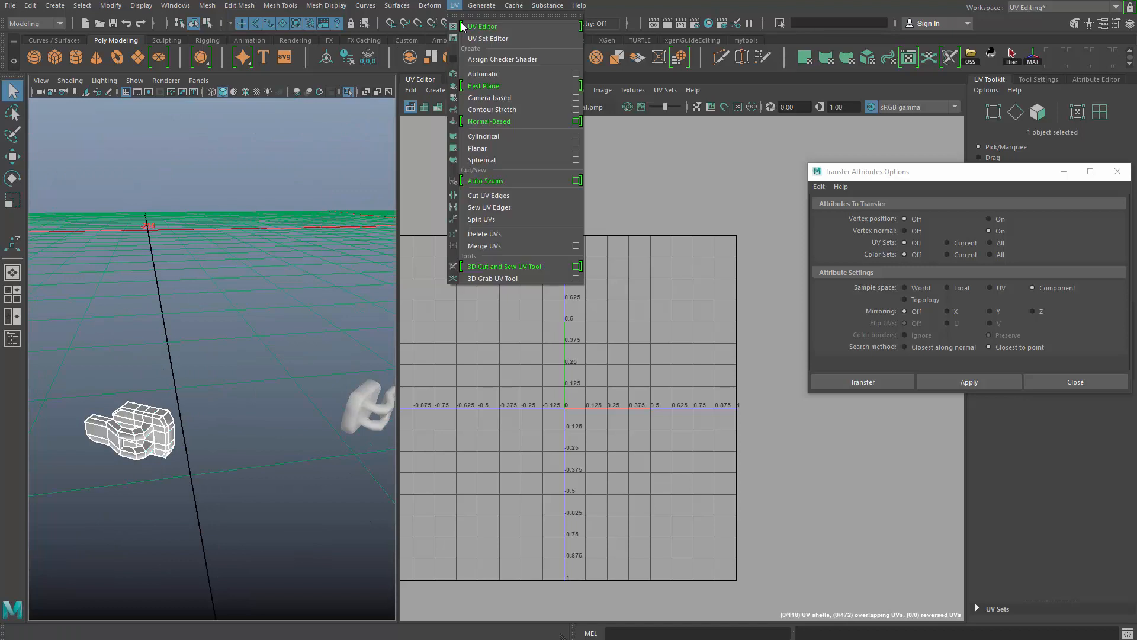
{"action": "left_click", "coordinate": [481, 152]}
{"action": "left_click_drag", "start_coordinate": [235, 329], "coordinate": [238, 387], "text": "alt"}
{"action": "key", "text": "q"}
{"action": "right_click_drag", "start_coordinate": [168, 428], "coordinate": [251, 318]}
{"action": "left_click_drag", "start_coordinate": [251, 403], "coordinate": [265, 358], "text": "alt"}
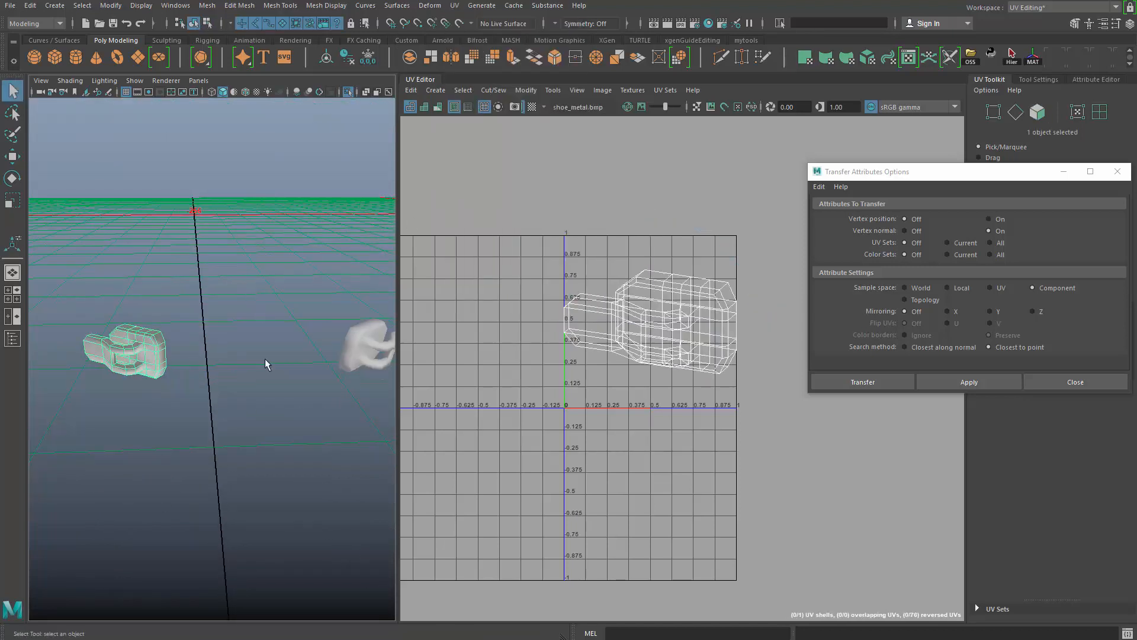
- Try to transfer attributes from the unwrapped buckle to the planar-projected one, then clear the selection
{"action": "left_click", "coordinate": [354, 355]}
{"action": "left_click", "coordinate": [142, 357], "text": "shift"}
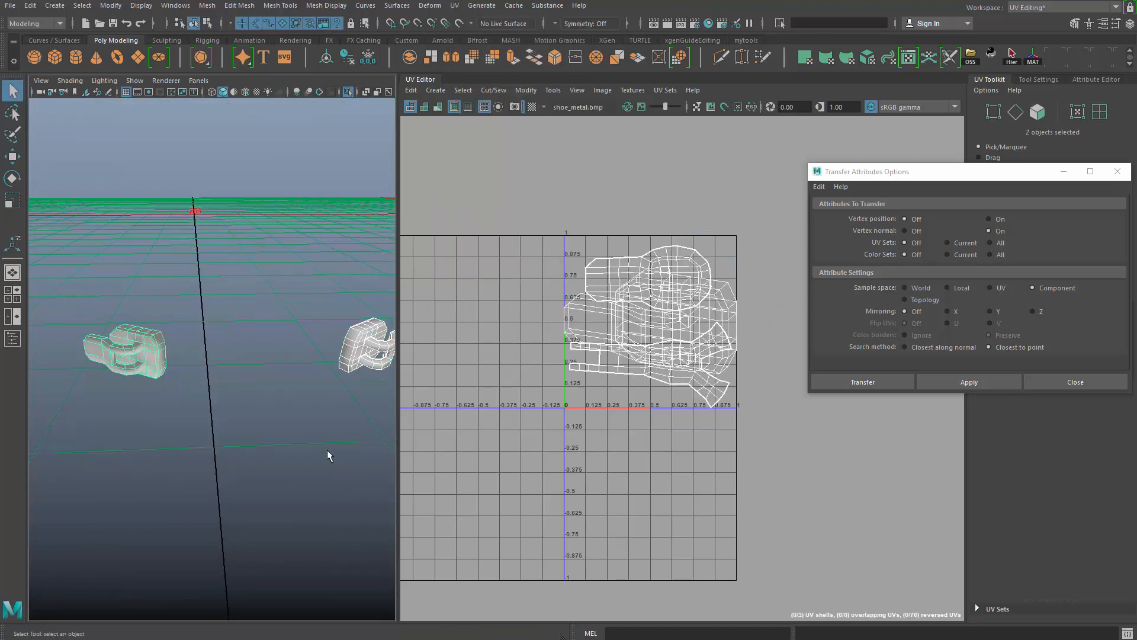
{"action": "left_click", "coordinate": [975, 385]}
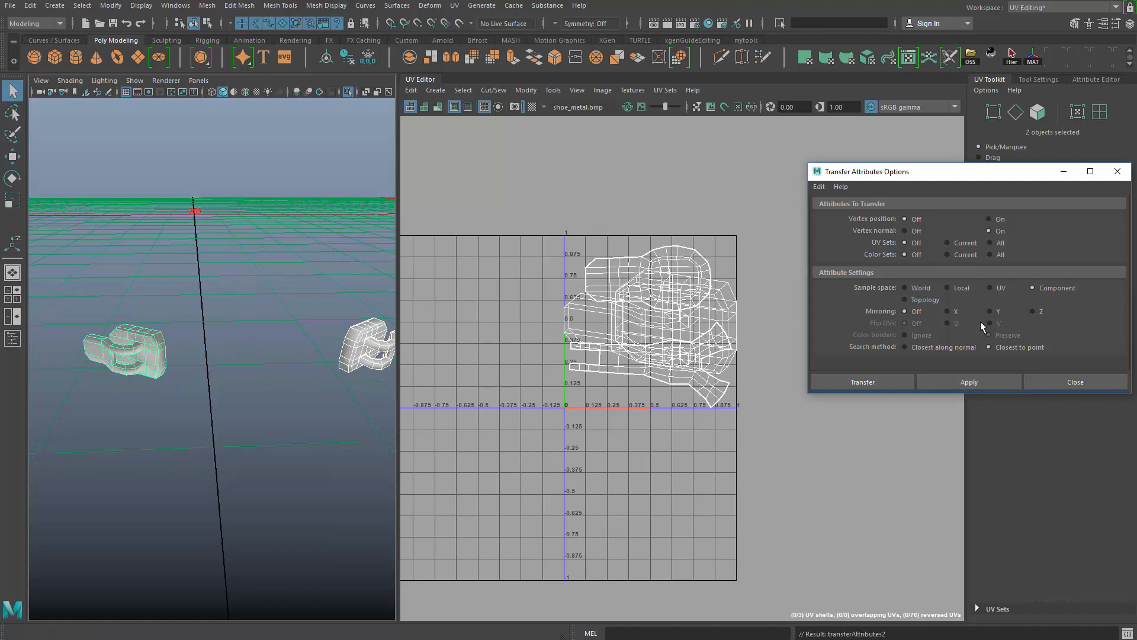
{"action": "left_click", "coordinate": [933, 301]}
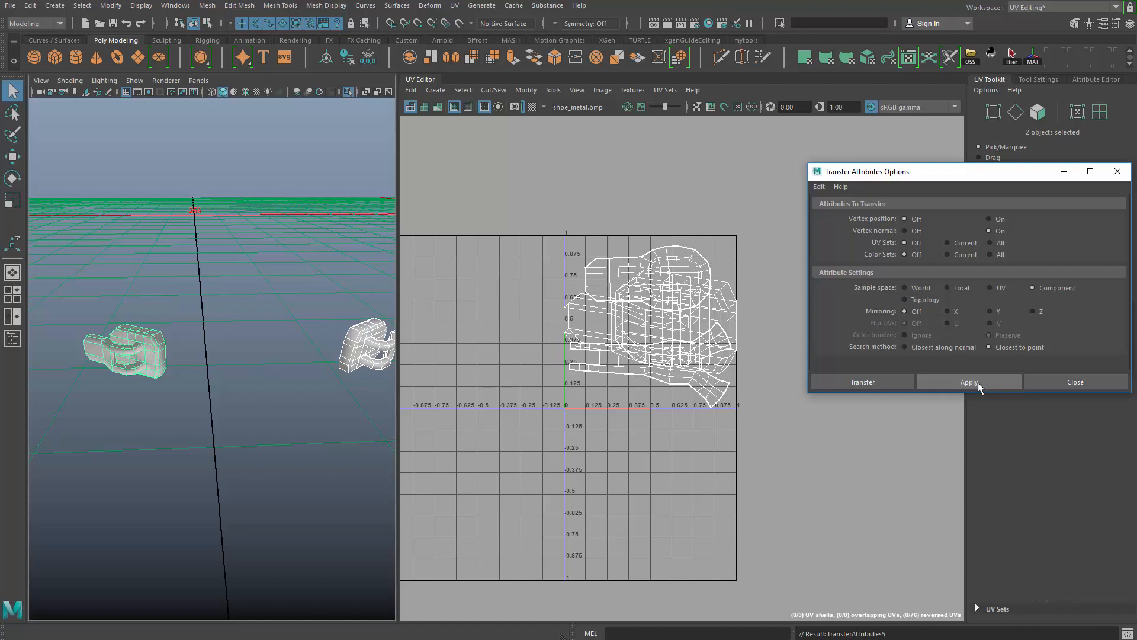
{"action": "middle_click_drag", "start_coordinate": [314, 305], "coordinate": [245, 288], "text": "alt"}
{"action": "right_click_drag", "start_coordinate": [246, 287], "coordinate": [270, 442], "text": "alt"}
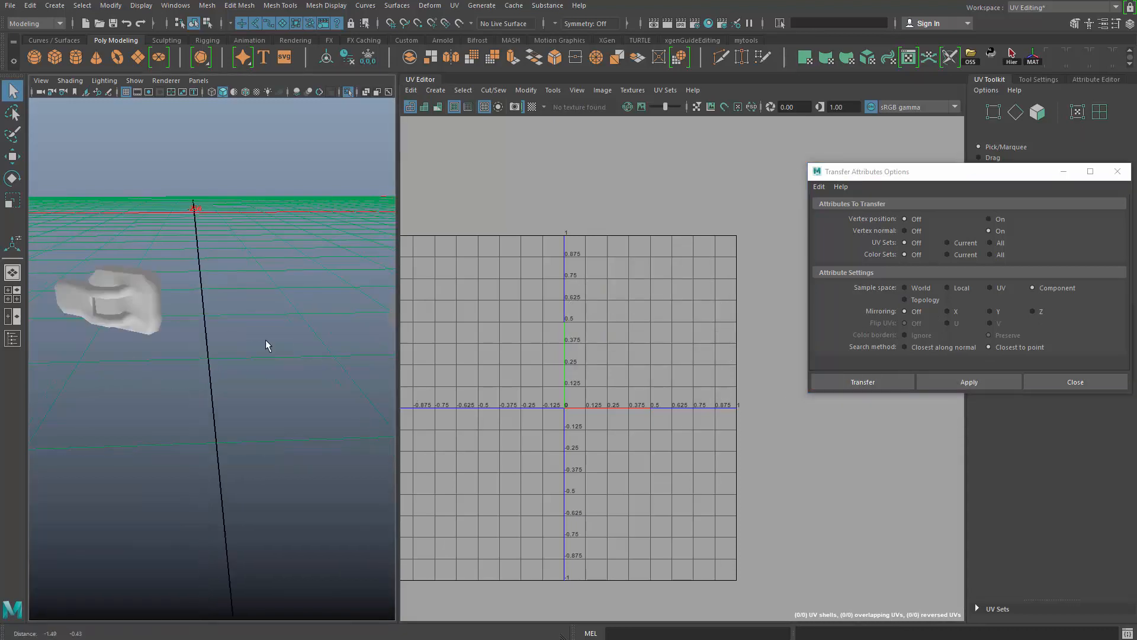
- Cut UV seams on the second buckle around both prongs where the hooked arm joins the plate
{"action": "right_click_drag", "start_coordinate": [299, 381], "coordinate": [180, 350], "text": "alt"}
{"action": "left_click_drag", "start_coordinate": [180, 350], "coordinate": [220, 349], "text": "alt"}
{"action": "left_click", "coordinate": [289, 325]}
{"action": "key", "text": "f"}
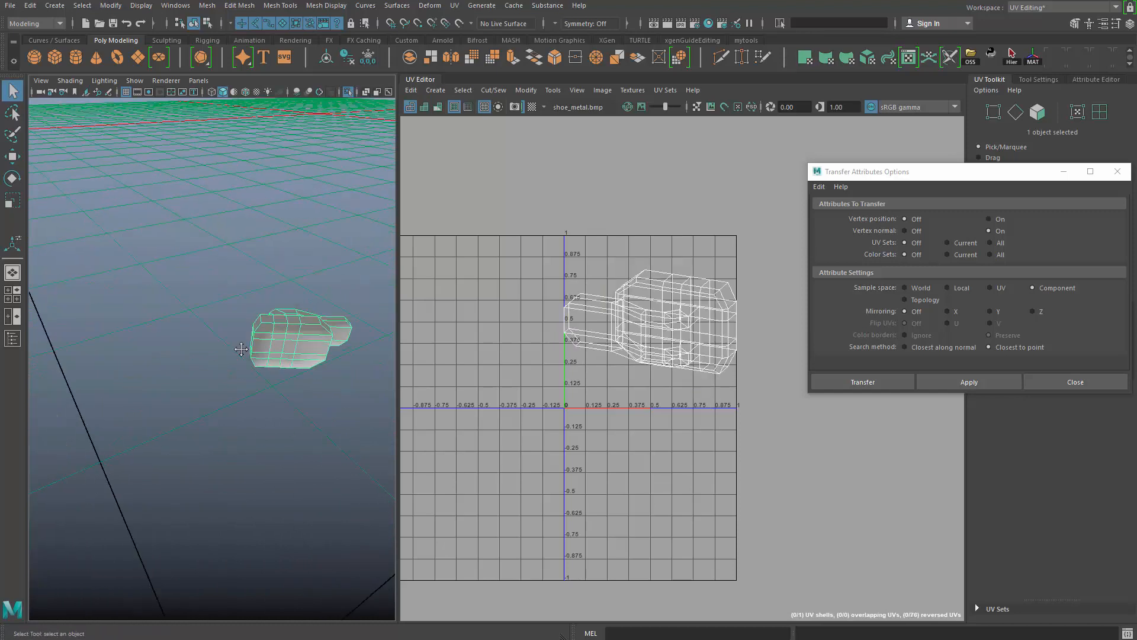
{"action": "key", "text": "F10"}
{"action": "double_click", "coordinate": [296, 310]}
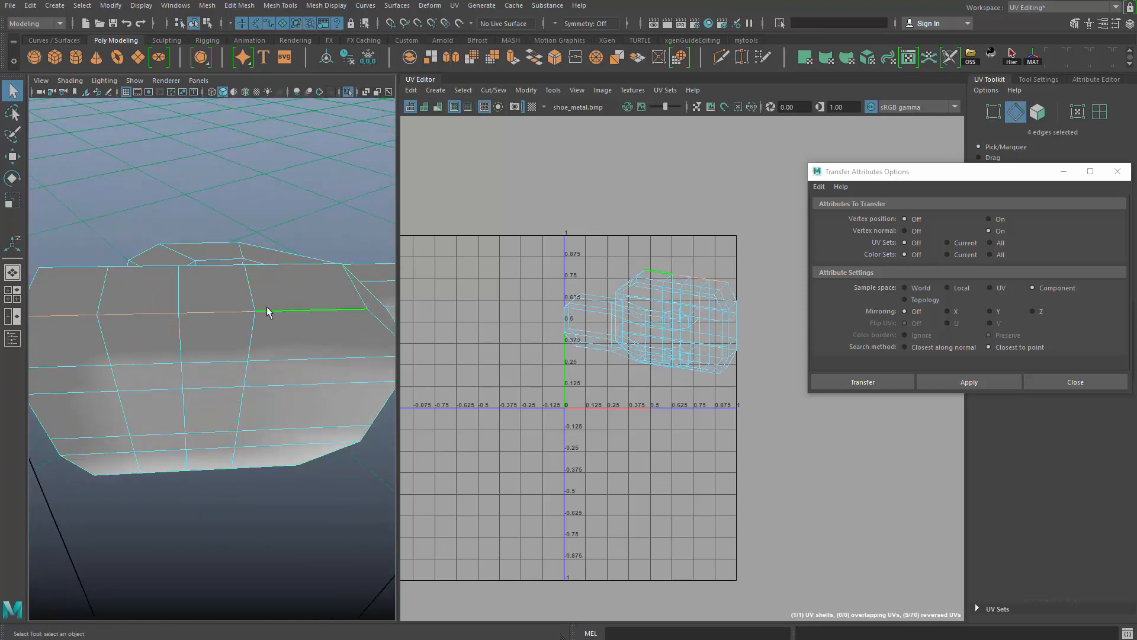
{"action": "left_click_drag", "start_coordinate": [266, 306], "coordinate": [320, 457], "text": "alt"}
{"action": "left_click", "coordinate": [240, 378]}
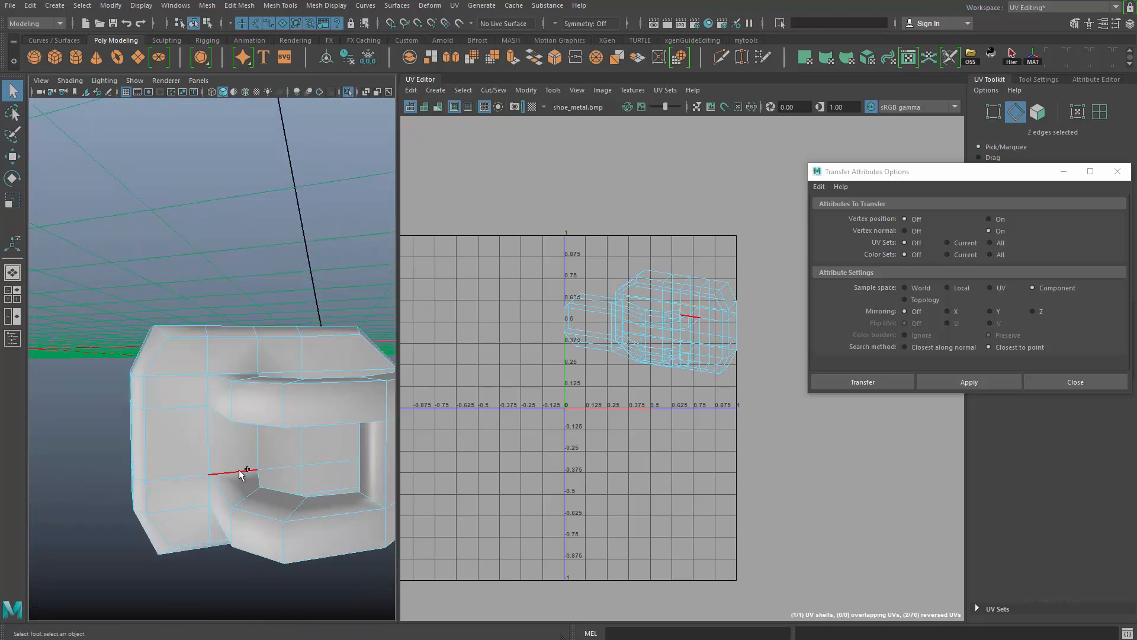
{"action": "left_click", "coordinate": [208, 497], "text": "shift"}
{"action": "left_click_drag", "start_coordinate": [208, 497], "coordinate": [203, 410], "text": "alt"}
{"action": "left_click_drag", "start_coordinate": [230, 480], "coordinate": [178, 409], "text": "alt"}
{"action": "left_click", "coordinate": [221, 413], "text": "shift"}
{"action": "left_click", "coordinate": [231, 386], "text": "shift"}
- Move the hooked arm's UV shell away from the plate's shell into the empty area below it
{"action": "key", "text": "F12"}
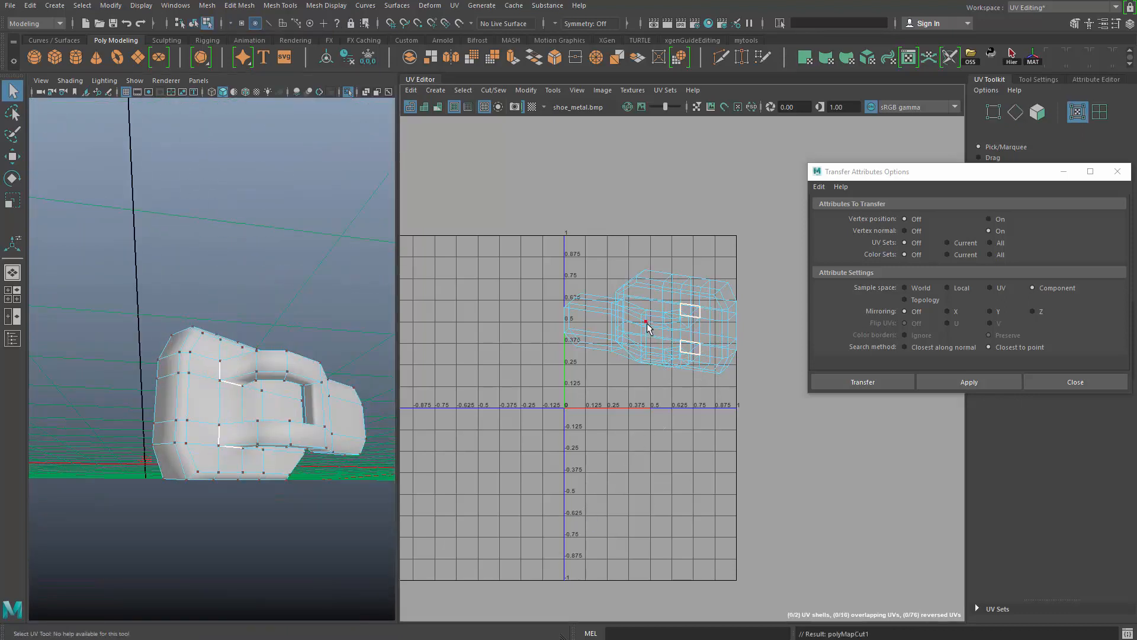
{"action": "middle_click_drag", "start_coordinate": [625, 360], "coordinate": [486, 482]}
{"action": "left_click_drag", "start_coordinate": [267, 465], "coordinate": [125, 299], "text": "alt"}
- Select the edges running along the hooked arm and around its prongs and cut them as UV seams
{"action": "key", "text": "q"}
{"action": "key", "text": "F10"}
{"action": "left_click", "coordinate": [122, 298]}
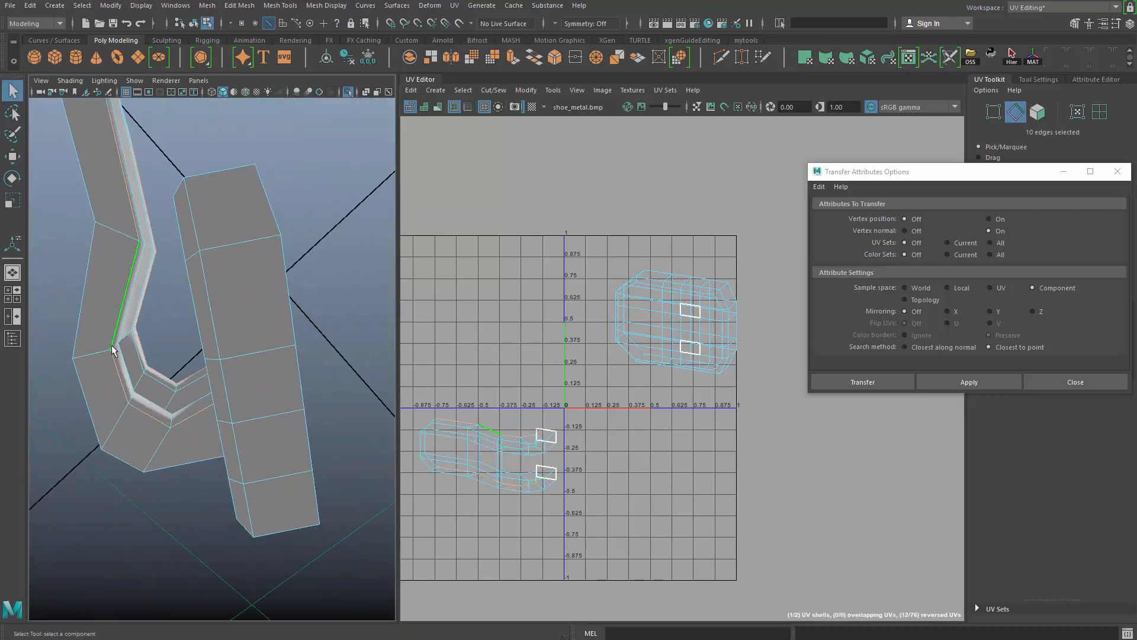
{"action": "left_click_drag", "start_coordinate": [112, 350], "coordinate": [103, 415], "text": "alt"}
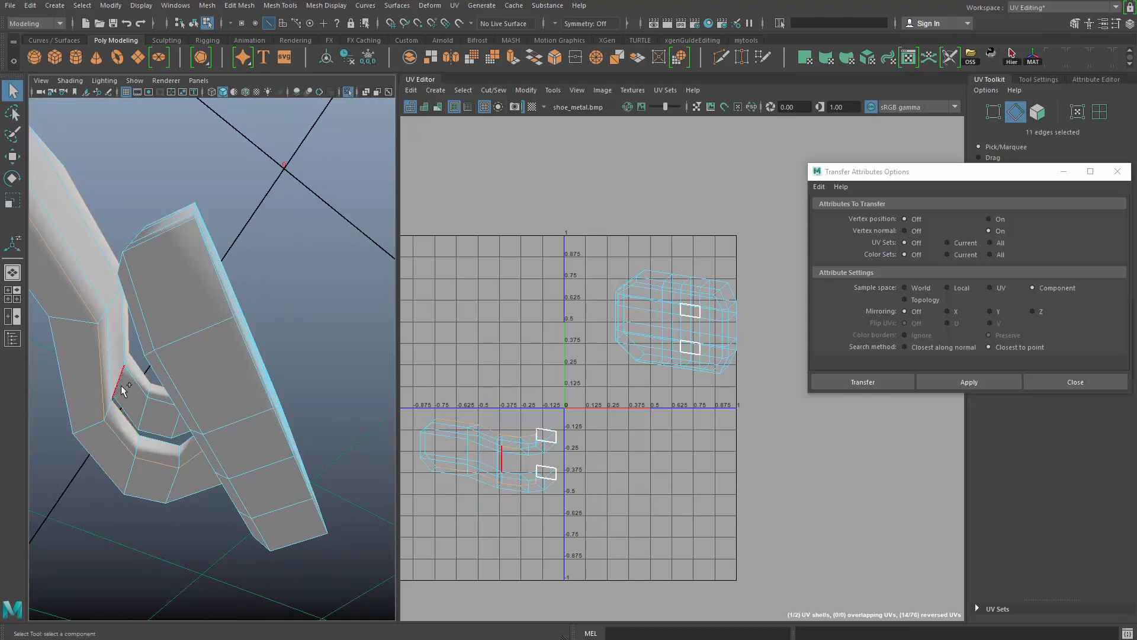
{"action": "left_click_drag", "start_coordinate": [150, 446], "coordinate": [211, 481], "text": "alt"}
{"action": "left_click", "coordinate": [139, 385], "text": "shift"}
{"action": "left_click", "coordinate": [187, 435], "text": "shift"}
{"action": "left_click", "coordinate": [139, 474], "text": "ctrl"}
{"action": "left_click", "coordinate": [161, 473], "text": "shift"}
{"action": "key", "text": "shift+x"}
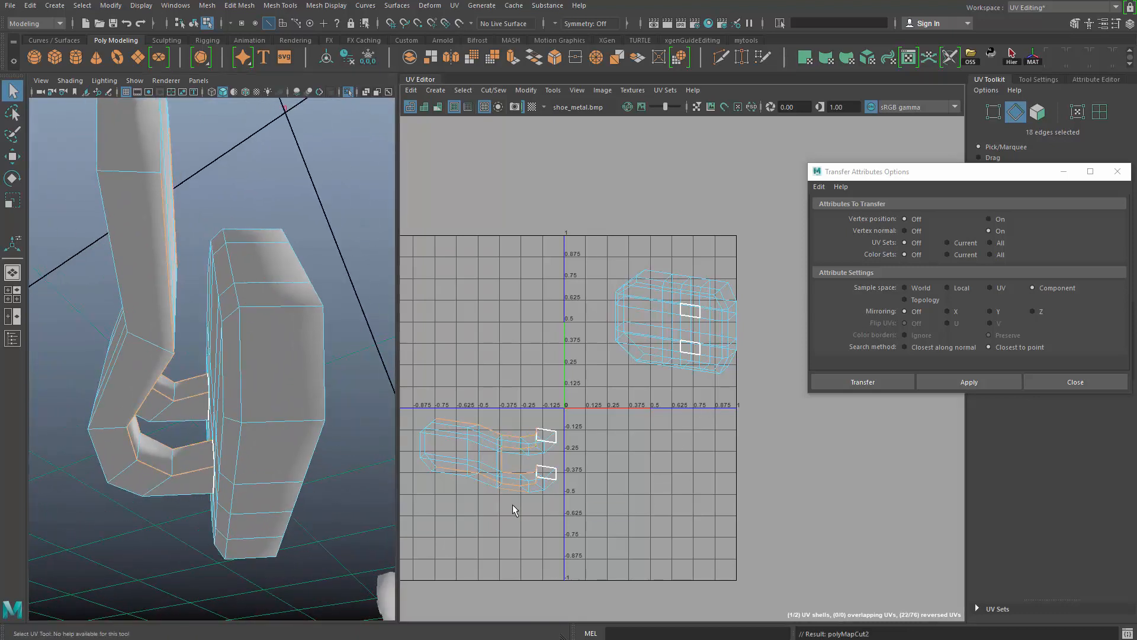
- Select the hooked arm's UV shell and unfold it flat
{"action": "key", "text": "F12"}
{"action": "left_click", "coordinate": [538, 467]}
{"action": "right_click_drag", "start_coordinate": [646, 473], "coordinate": [740, 489], "text": "shift"}
{"action": "middle_click_drag", "start_coordinate": [587, 497], "coordinate": [604, 495], "text": "alt"}
{"action": "scroll", "coordinate": [635, 453], "scroll_direction": "down", "scroll_amount": 2}
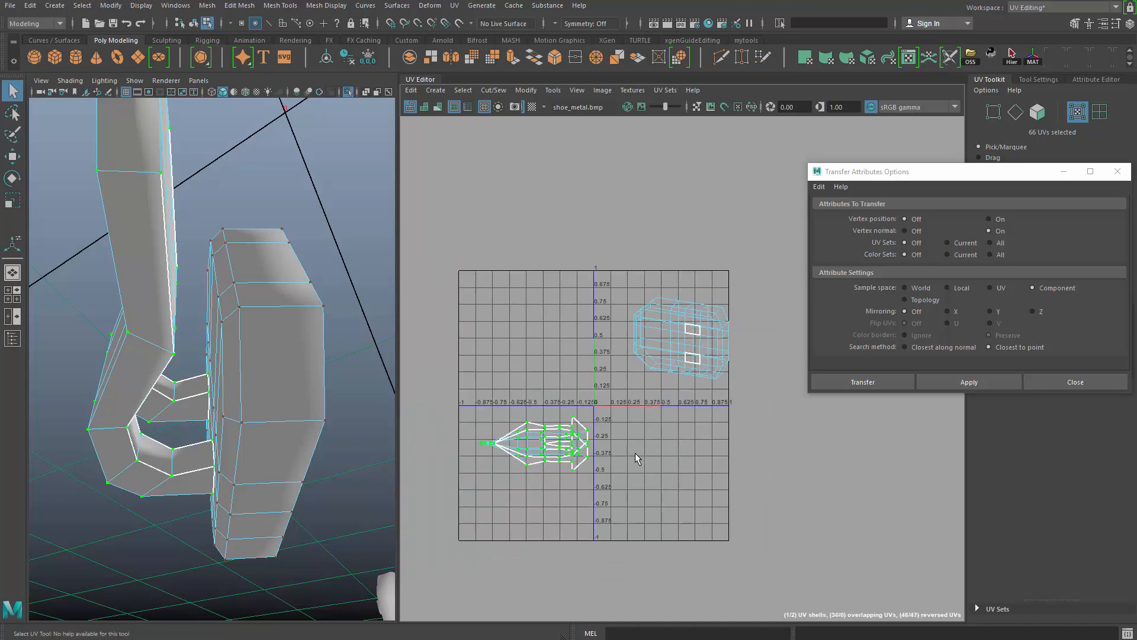
{"action": "key", "text": "ctrl+z"}
{"action": "right_click_drag", "start_coordinate": [556, 455], "coordinate": [558, 483], "text": "shift"}
{"action": "middle_click_drag", "start_coordinate": [699, 401], "coordinate": [614, 411], "text": "alt"}
{"action": "scroll", "coordinate": [619, 418], "scroll_direction": "up", "scroll_amount": 2}
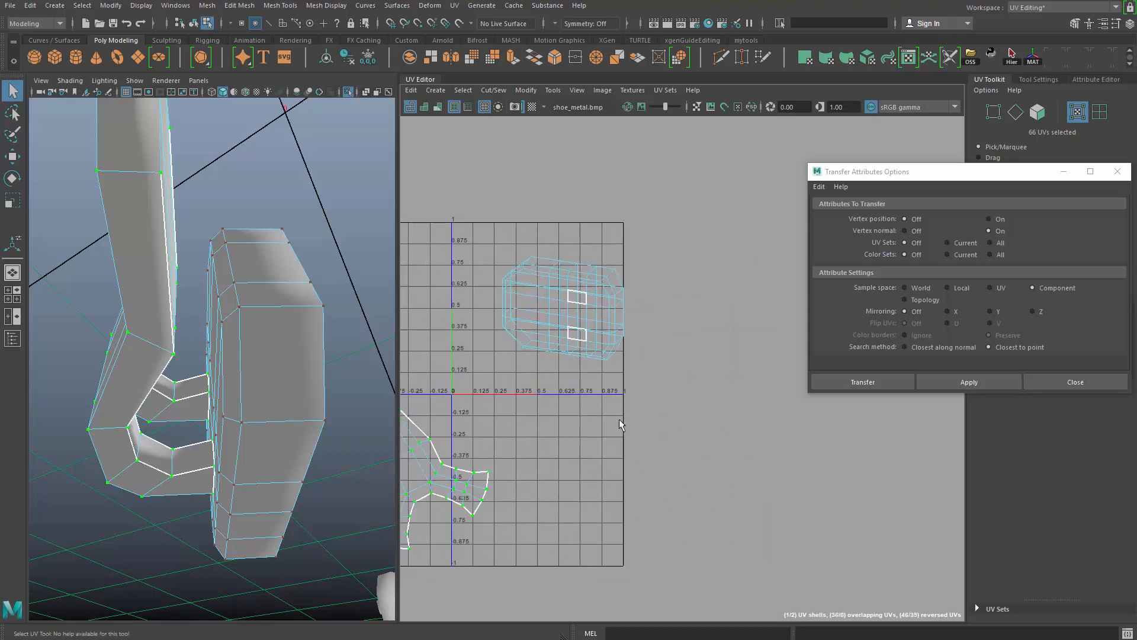
- Select the edge loop around the plate's outer rim for a UV seam, leaving one end connected
{"action": "left_click_drag", "start_coordinate": [252, 385], "coordinate": [210, 372], "text": "alt"}
{"action": "key", "text": "F10"}
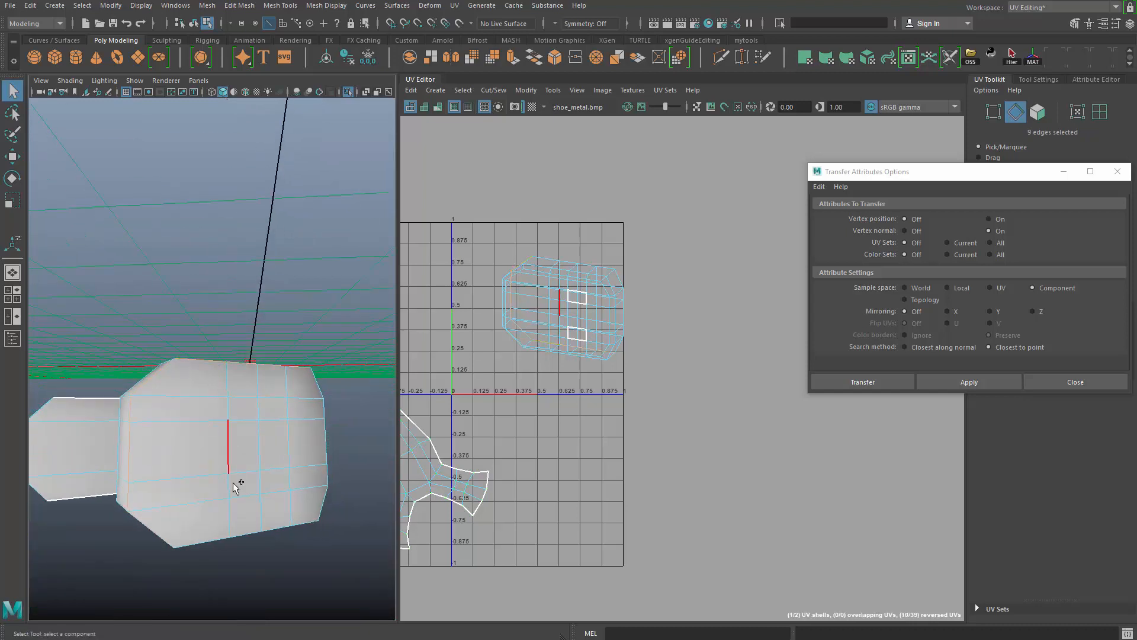
{"action": "double_click", "coordinate": [209, 531], "text": "shift"}
{"action": "left_click_drag", "start_coordinate": [256, 549], "coordinate": [400, 509], "text": "alt"}
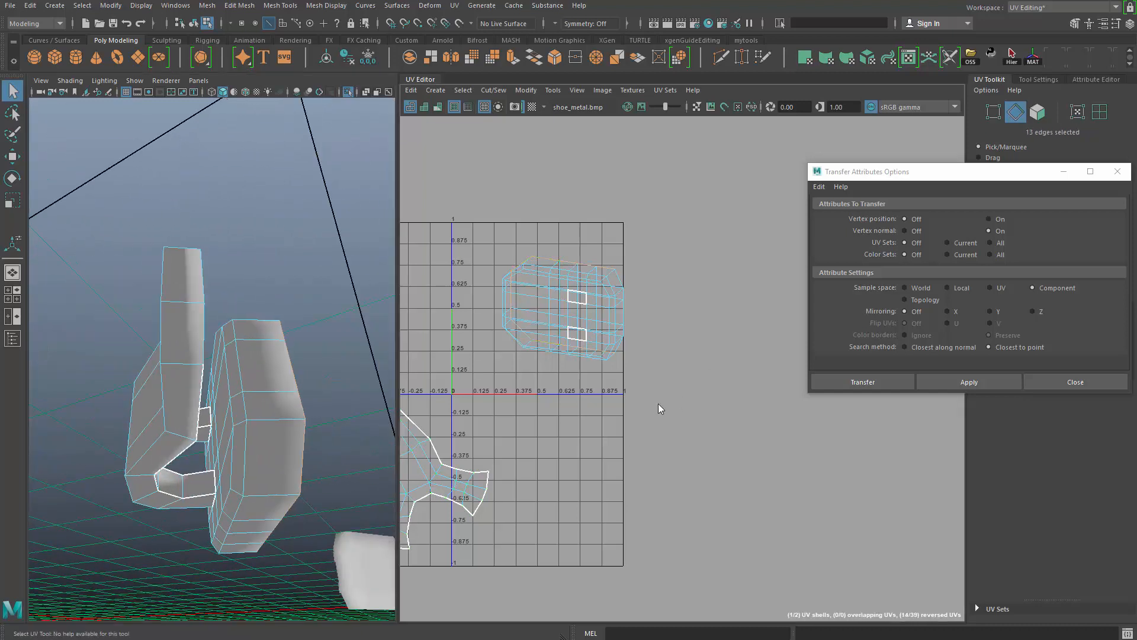
- Select the plate's UV shell and unfold it, including both of the buckle's shells in the final unfold
{"action": "right_click_drag", "start_coordinate": [709, 401], "coordinate": [627, 401], "text": "shift"}
{"action": "scroll", "coordinate": [682, 391], "scroll_direction": "down", "scroll_amount": 3}
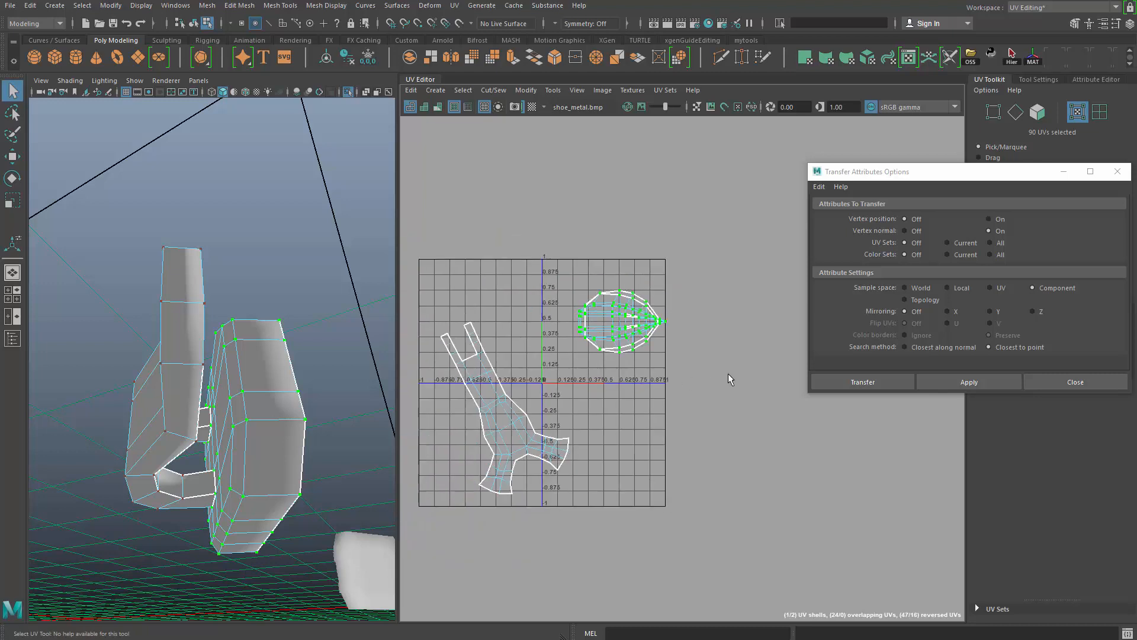
{"action": "right_click_drag", "start_coordinate": [728, 373], "coordinate": [624, 382], "text": "shift"}
{"action": "scroll", "coordinate": [628, 403], "scroll_direction": "down", "scroll_amount": 3}
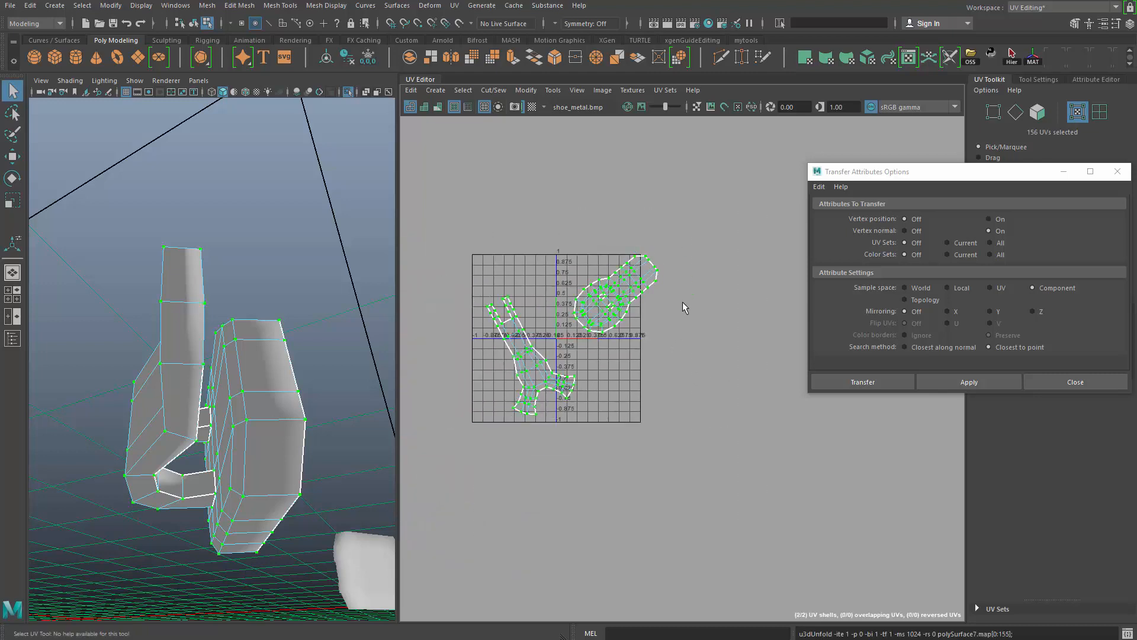
- Optimize both of the buckle's unfolded UV shells
{"action": "right_click_drag", "start_coordinate": [699, 264], "coordinate": [565, 260], "text": "shift"}
{"action": "scroll", "coordinate": [690, 425], "scroll_direction": "up", "scroll_amount": 2}
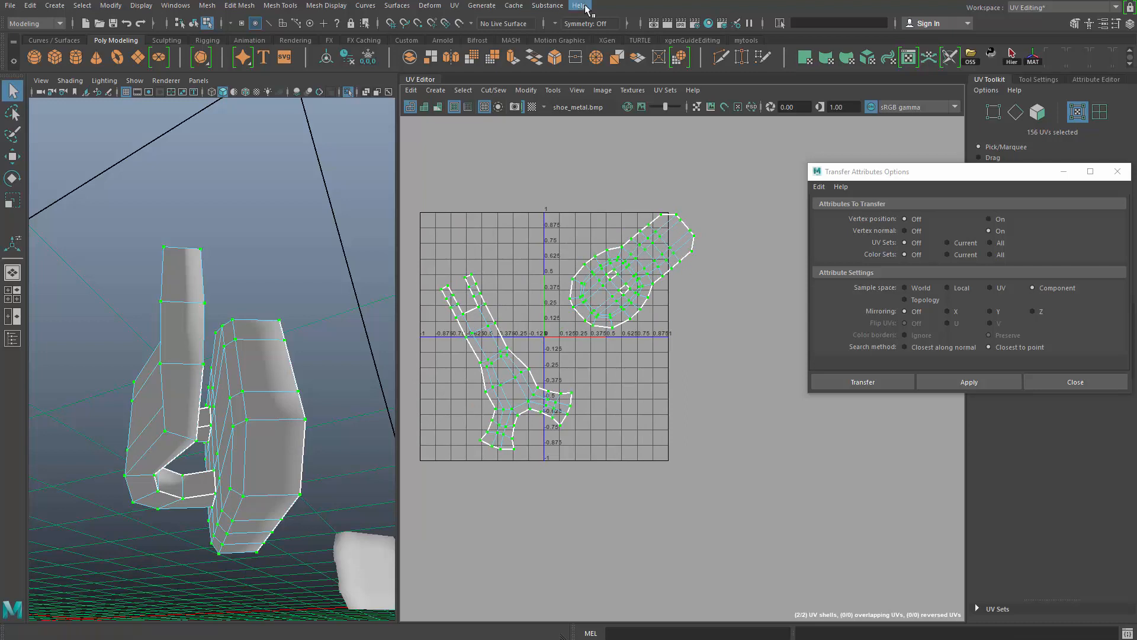
{"action": "scroll", "coordinate": [486, 415], "scroll_direction": "down", "scroll_amount": 2}
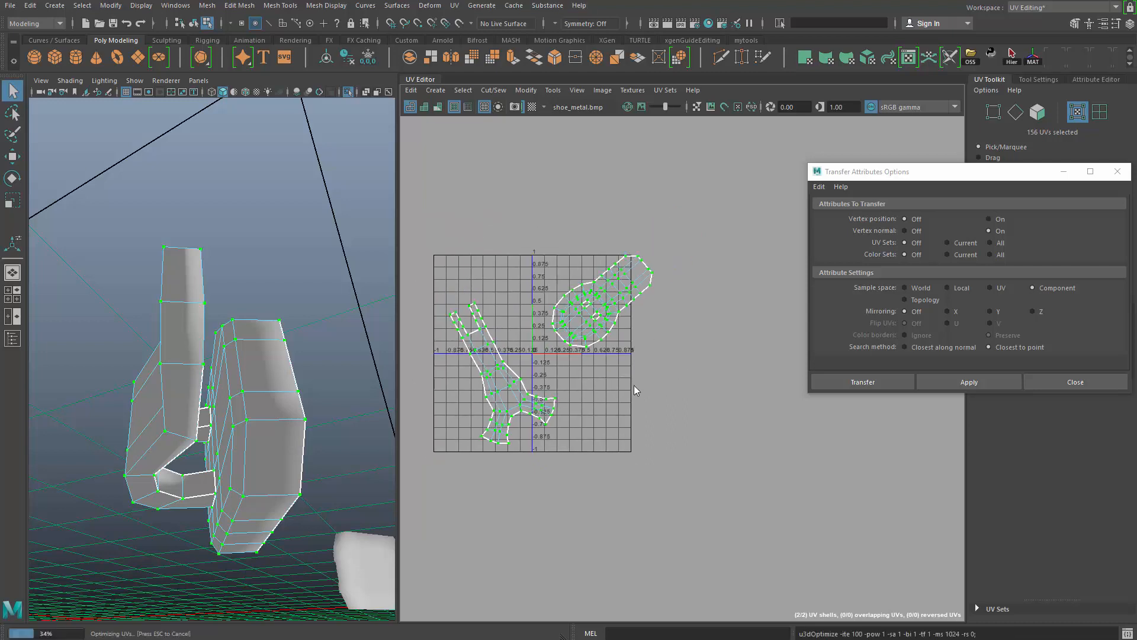
- Rotate both UV shells horizontal and place the plate's shell above the arm's shell in the UV tile
{"action": "scroll", "coordinate": [621, 356], "scroll_direction": "down", "scroll_amount": 2}
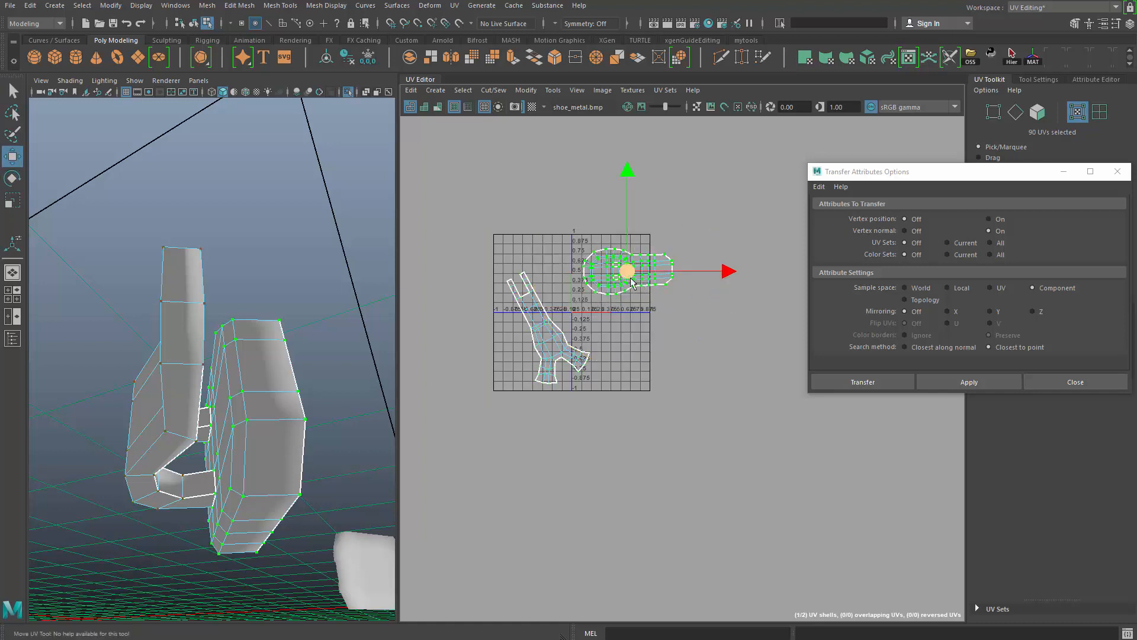
{"action": "left_click_drag", "start_coordinate": [632, 284], "coordinate": [631, 261]}
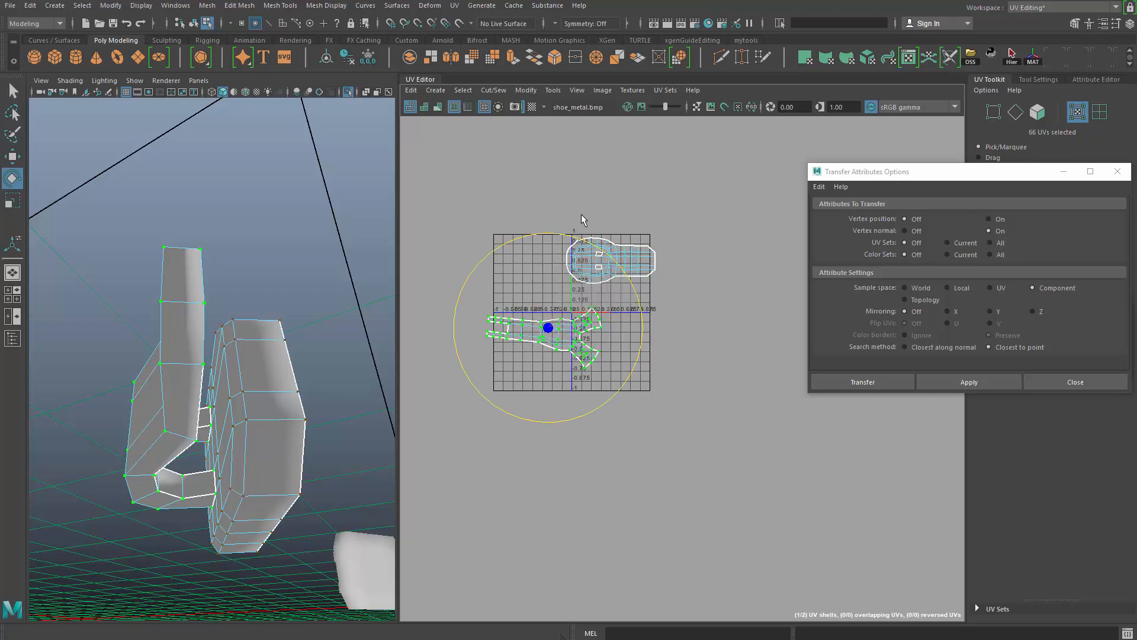
{"action": "left_click_drag", "start_coordinate": [587, 320], "coordinate": [621, 309]}
{"action": "right_click_drag", "start_coordinate": [711, 450], "coordinate": [794, 480], "text": "alt"}
{"action": "middle_click_drag", "start_coordinate": [645, 350], "coordinate": [784, 454], "text": "alt"}
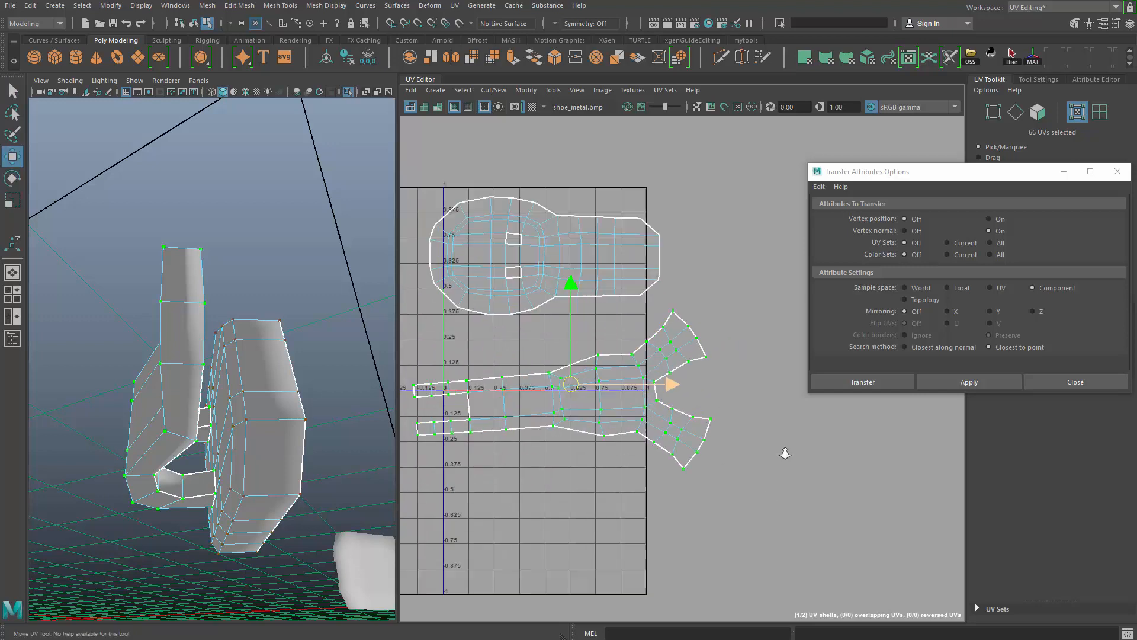
{"action": "right_click_drag", "start_coordinate": [784, 454], "coordinate": [795, 453], "text": "alt"}
- Level the arm's UV shell and adjust the placement of the buckle's shells within the UV tile
{"action": "key", "text": "e"}
{"action": "left_click_drag", "start_coordinate": [645, 330], "coordinate": [550, 359]}
{"action": "key", "text": "w"}
{"action": "key", "text": "e"}
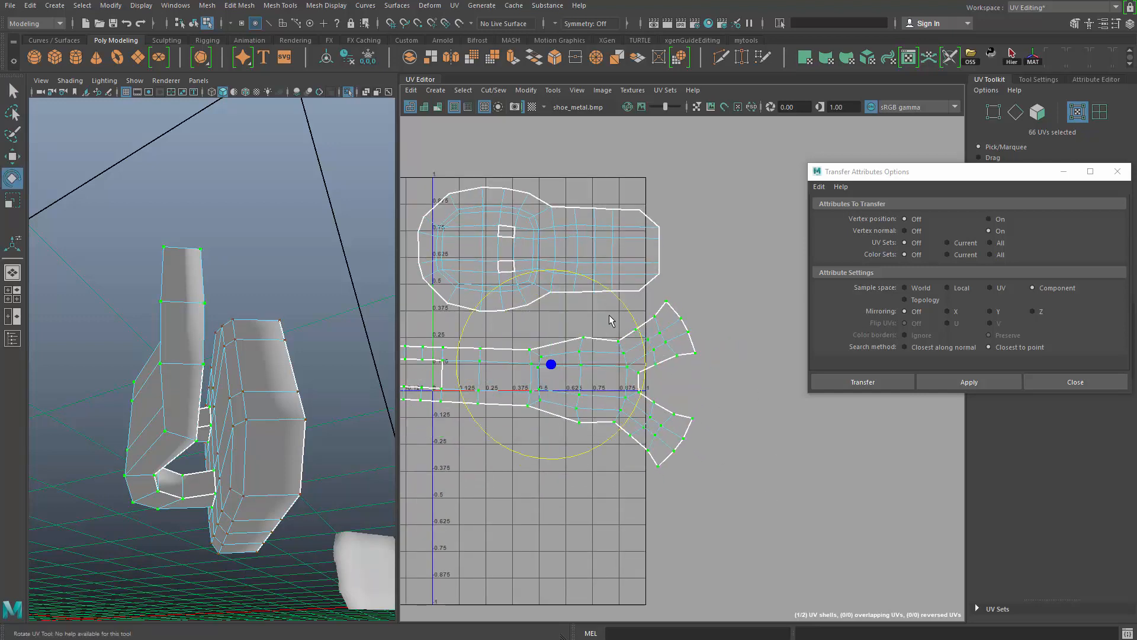
{"action": "left_click_drag", "start_coordinate": [618, 300], "coordinate": [614, 296]}
{"action": "right_click_drag", "start_coordinate": [633, 287], "coordinate": [486, 228], "text": "alt"}
{"action": "key", "text": "q"}
{"action": "left_click_drag", "start_coordinate": [577, 312], "coordinate": [561, 279]}
{"action": "key", "text": "w"}
- Return to object mode, select both buckles and compare their UV layouts and shapes from several angles
{"action": "right_click_drag", "start_coordinate": [349, 319], "coordinate": [261, 284], "text": "alt"}
{"action": "key", "text": "q"}
{"action": "key", "text": "F8"}
{"action": "left_click", "coordinate": [311, 276]}
{"action": "left_click_drag", "start_coordinate": [261, 284], "coordinate": [195, 553], "text": "alt"}
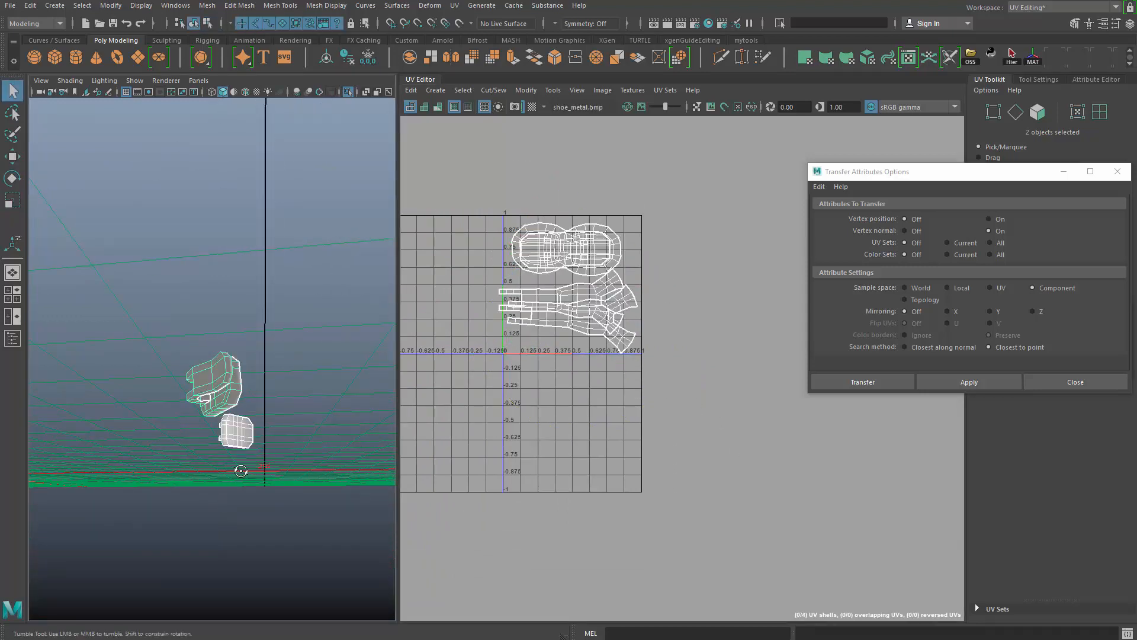
{"action": "left_click_drag", "start_coordinate": [241, 470], "coordinate": [326, 473], "text": "alt"}
{"action": "right_click_drag", "start_coordinate": [326, 450], "coordinate": [257, 409], "text": "alt"}
{"action": "left_click_drag", "start_coordinate": [266, 379], "coordinate": [282, 259], "text": "alt"}
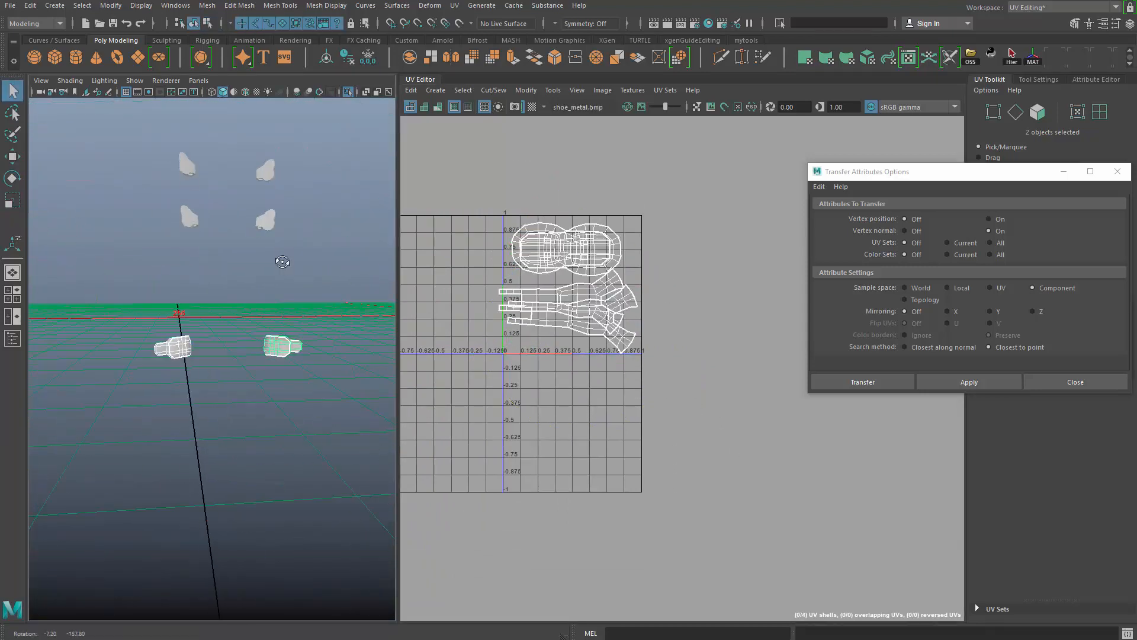
{"action": "left_click_drag", "start_coordinate": [231, 446], "coordinate": [524, 441], "text": "alt"}
{"action": "middle_click_drag", "start_coordinate": [311, 430], "coordinate": [267, 436], "text": "alt"}
{"action": "left_click_drag", "start_coordinate": [231, 414], "coordinate": [266, 439], "text": "alt"}
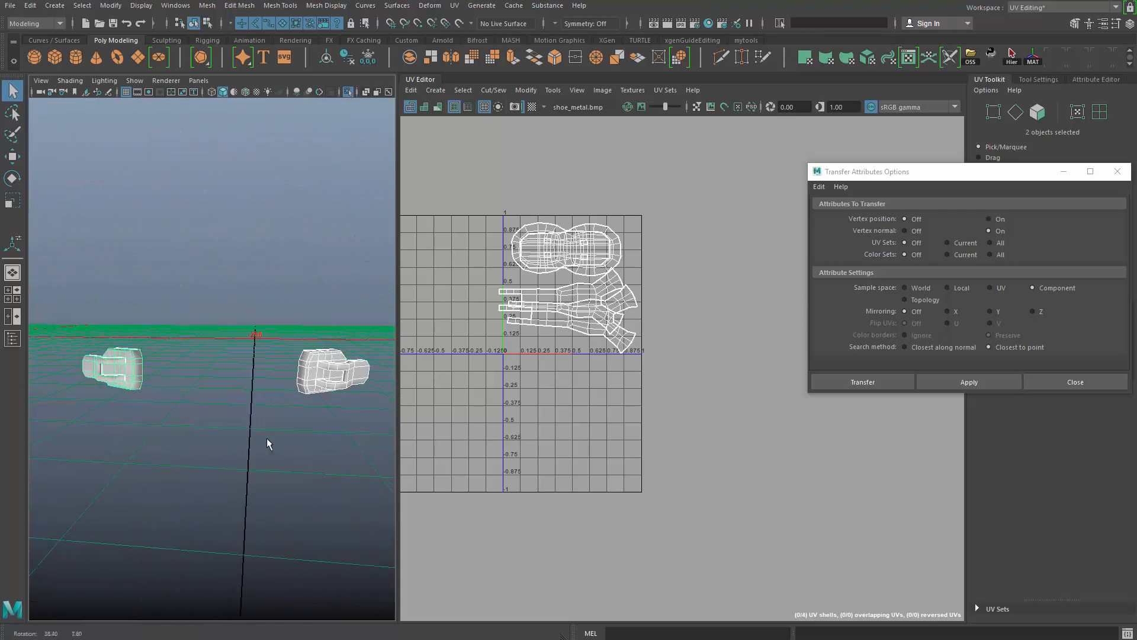
{"action": "middle_click_drag", "start_coordinate": [266, 440], "coordinate": [267, 515], "text": "alt"}
{"action": "right_click_drag", "start_coordinate": [266, 474], "coordinate": [201, 409], "text": "alt"}
{"action": "left_click_drag", "start_coordinate": [200, 409], "coordinate": [231, 383], "text": "alt"}
- Select and frame one of the rounded clips to examine its existing UVs
{"action": "right_click", "coordinate": [276, 349], "text": "shift"}
{"action": "right_click_drag", "start_coordinate": [276, 350], "coordinate": [295, 549], "text": "shift"}
{"action": "scroll", "coordinate": [257, 507], "scroll_direction": "up", "scroll_amount": 8}
{"action": "mouse_move", "coordinate": [243, 475]}
{"action": "middle_mouse_down", "text": "alt"}
{"action": "mouse_move", "coordinate": [257, 508]}
{"action": "mouse_move", "coordinate": [258, 463]}
{"action": "middle_mouse_up", "text": "alt"}
{"action": "left_click", "coordinate": [243, 403]}
{"action": "left_click_drag", "start_coordinate": [126, 223], "coordinate": [221, 299]}
{"action": "middle_click_drag", "start_coordinate": [227, 337], "coordinate": [237, 394], "text": "alt"}
{"action": "key", "text": "f"}
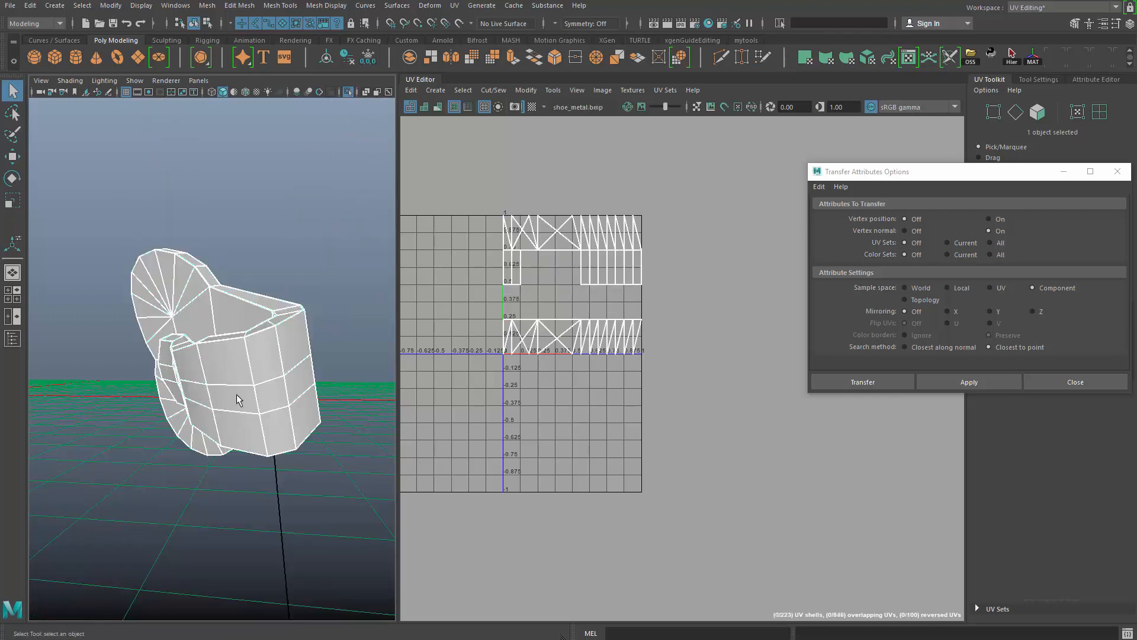
{"action": "mouse_move", "coordinate": [236, 394]}
{"action": "left_mouse_down", "text": "alt"}
{"action": "mouse_move", "coordinate": [307, 496]}
{"action": "mouse_move", "coordinate": [389, 409]}
{"action": "mouse_move", "coordinate": [258, 387]}
{"action": "mouse_move", "coordinate": [228, 424]}
{"action": "mouse_move", "coordinate": [237, 414]}
{"action": "left_mouse_up", "text": "alt"}
- Select all four rounded clips and apply a planar UV projection to them
{"action": "scroll", "coordinate": [124, 213], "scroll_direction": "down", "scroll_amount": 12}
{"action": "left_click_drag", "start_coordinate": [290, 349], "coordinate": [358, 389], "text": "alt"}
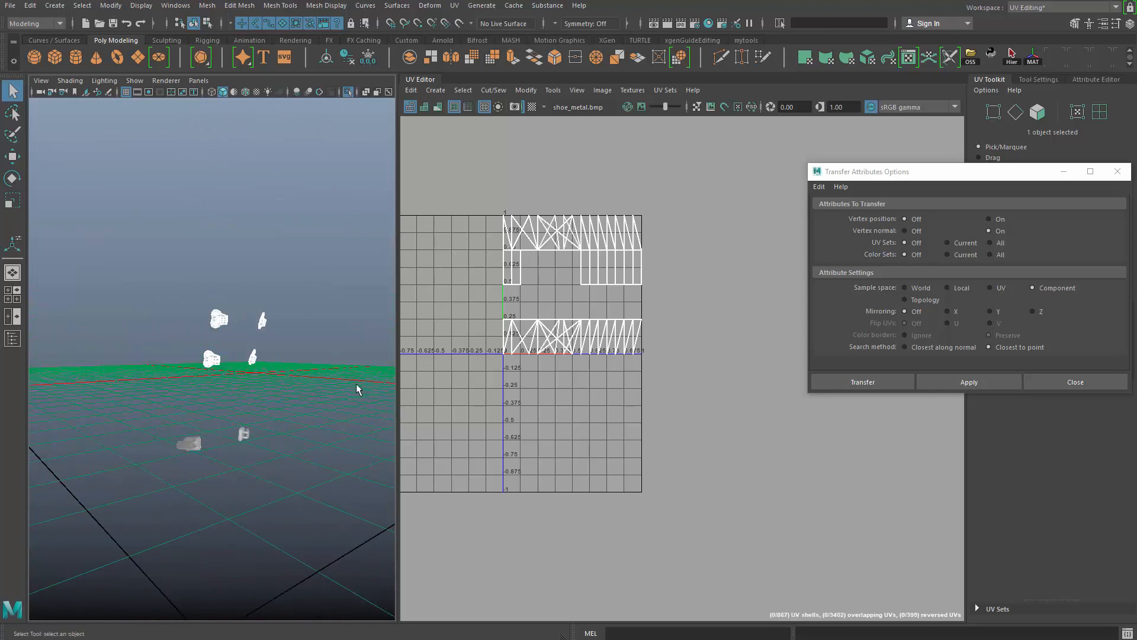
{"action": "left_click", "coordinate": [454, 6]}
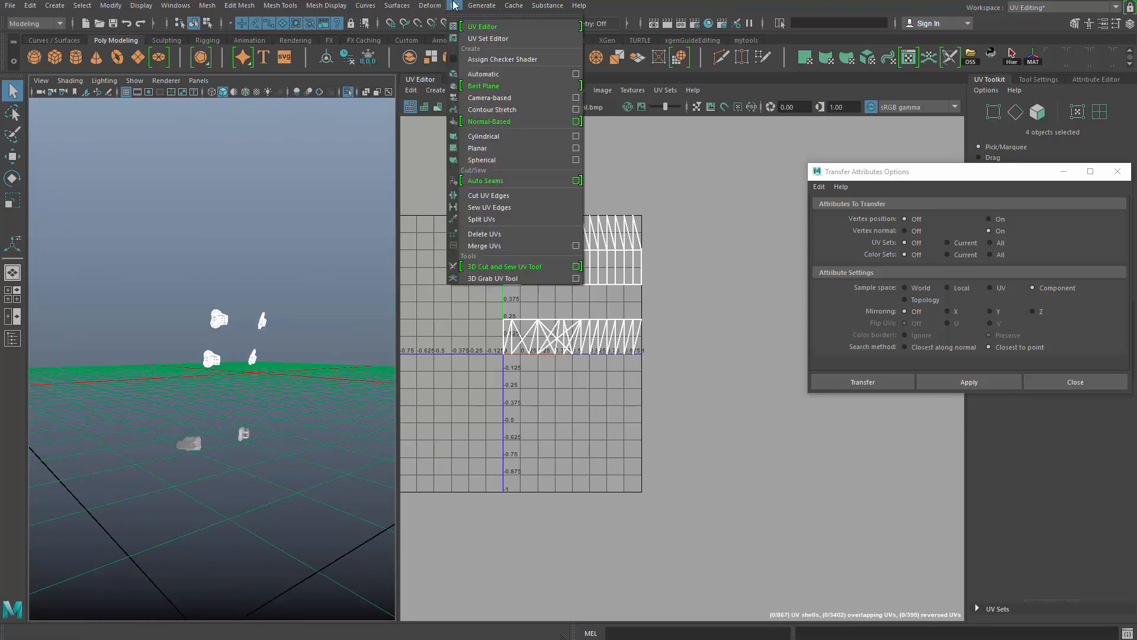
{"action": "left_click", "coordinate": [498, 148]}
- Check the planar-projected UVs of two rounded clips, then clear the selection
{"action": "left_click_drag", "start_coordinate": [220, 356], "coordinate": [188, 442], "text": "alt"}
{"action": "right_click_drag", "start_coordinate": [188, 441], "coordinate": [261, 361], "text": "alt"}
{"action": "key", "text": "q"}
{"action": "right_click_drag", "start_coordinate": [227, 301], "coordinate": [282, 203]}
{"action": "left_click_drag", "start_coordinate": [265, 237], "coordinate": [179, 354]}
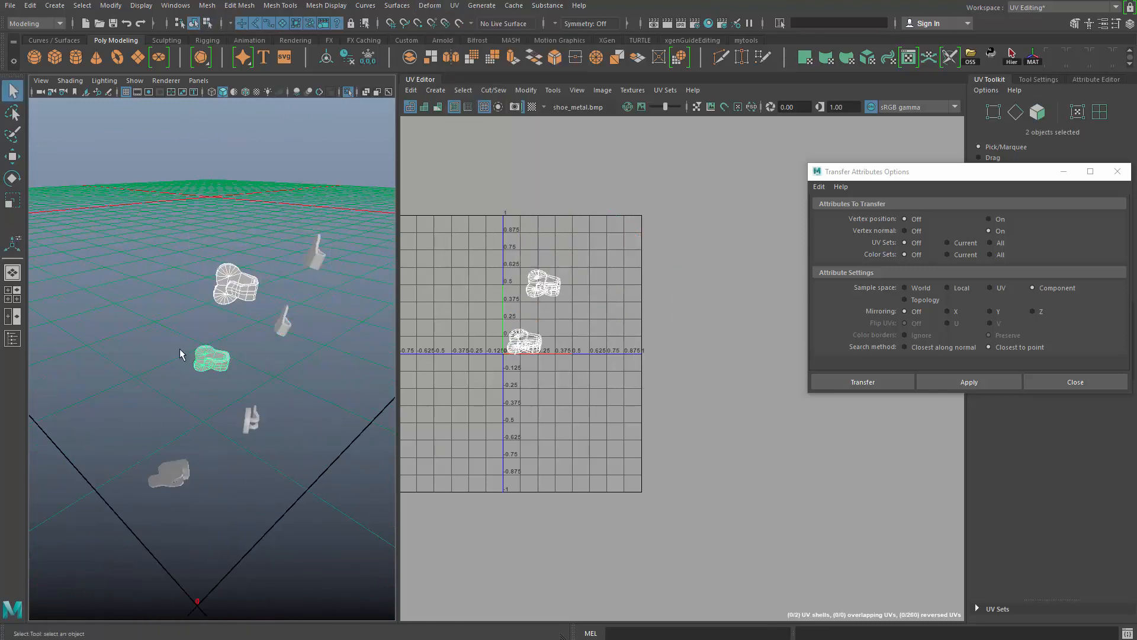
{"action": "right_click_drag", "start_coordinate": [180, 354], "coordinate": [242, 376], "text": "alt"}
{"action": "left_click_drag", "start_coordinate": [241, 375], "coordinate": [243, 415], "text": "alt"}
{"action": "right_click_drag", "start_coordinate": [244, 415], "coordinate": [372, 453], "text": "alt"}
{"action": "left_click", "coordinate": [372, 453]}
- Select the side edges of one rounded clip in wireframe and cut them as a UV seam
{"action": "left_click", "coordinate": [250, 275]}
{"action": "middle_click_drag", "start_coordinate": [250, 274], "coordinate": [248, 373], "text": "alt"}
{"action": "left_click_drag", "start_coordinate": [250, 285], "coordinate": [278, 321], "text": "alt"}
{"action": "key", "text": "3"}
{"action": "right_click_drag", "start_coordinate": [278, 321], "coordinate": [269, 292]}
{"action": "mouse_move", "coordinate": [278, 313]}
{"action": "left_mouse_down", "text": "alt"}
{"action": "mouse_move", "coordinate": [284, 330]}
{"action": "mouse_move", "coordinate": [264, 292]}
{"action": "mouse_move", "coordinate": [244, 321]}
{"action": "mouse_move", "coordinate": [390, 303]}
{"action": "mouse_move", "coordinate": [254, 269]}
{"action": "mouse_move", "coordinate": [262, 312]}
{"action": "mouse_move", "coordinate": [224, 294]}
{"action": "mouse_move", "coordinate": [186, 355]}
{"action": "mouse_move", "coordinate": [158, 343]}
{"action": "mouse_move", "coordinate": [69, 191]}
{"action": "left_mouse_up", "text": "alt"}
{"action": "key", "text": "1"}
{"action": "key", "text": "4"}
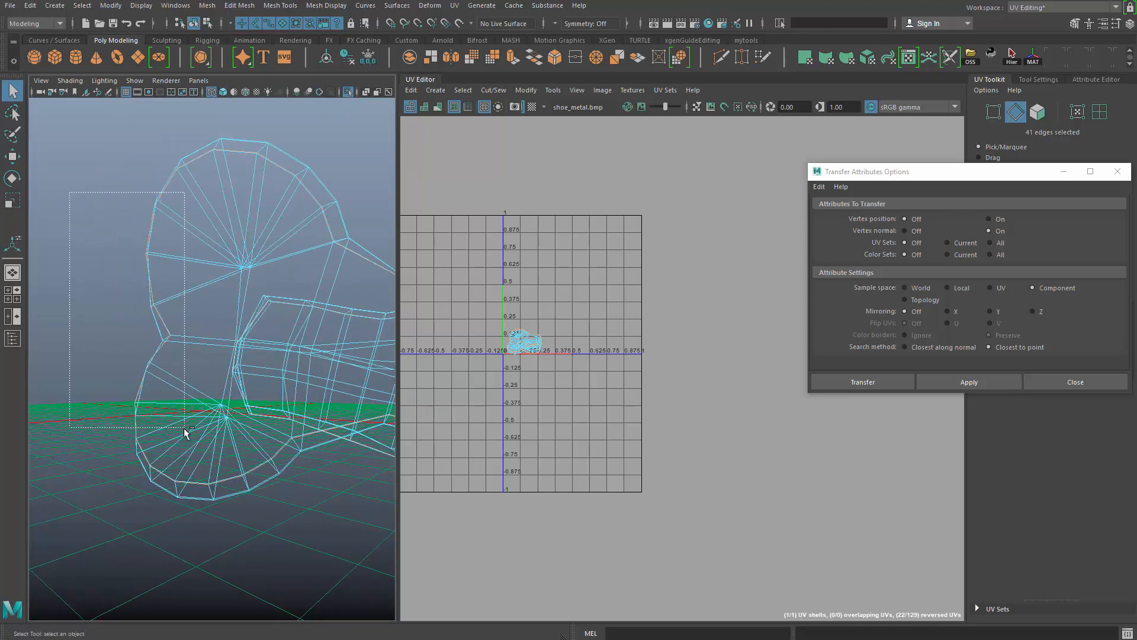
{"action": "left_click_drag", "start_coordinate": [187, 459], "coordinate": [379, 390], "text": "alt"}
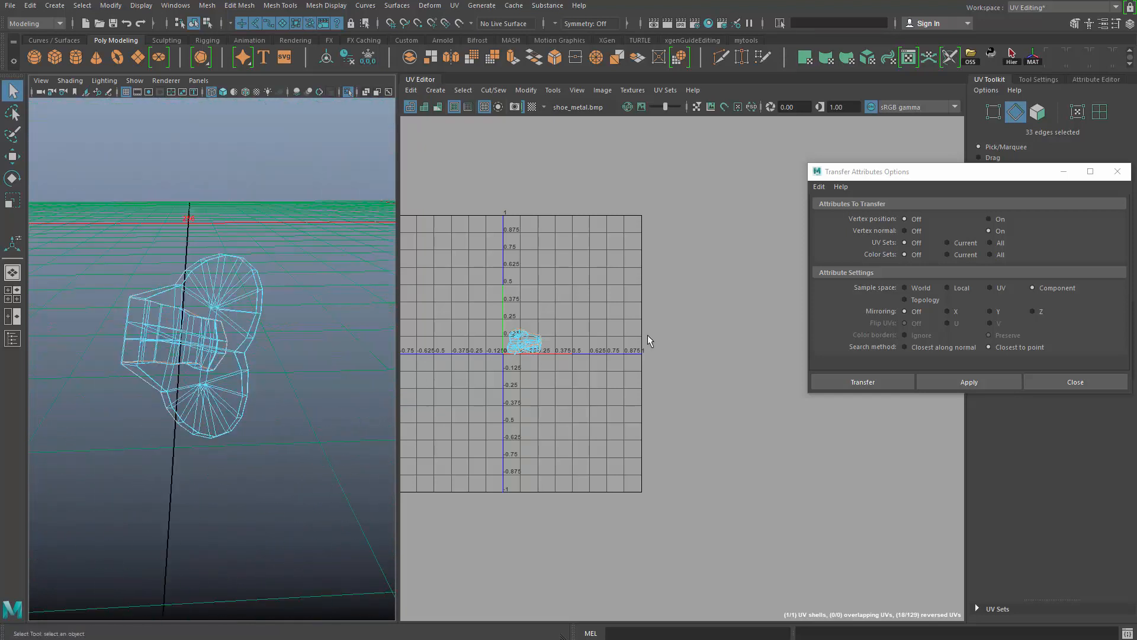
{"action": "right_click", "coordinate": [645, 285], "text": "shift"}
{"action": "right_click_drag", "start_coordinate": [645, 286], "coordinate": [601, 302], "text": "shift"}
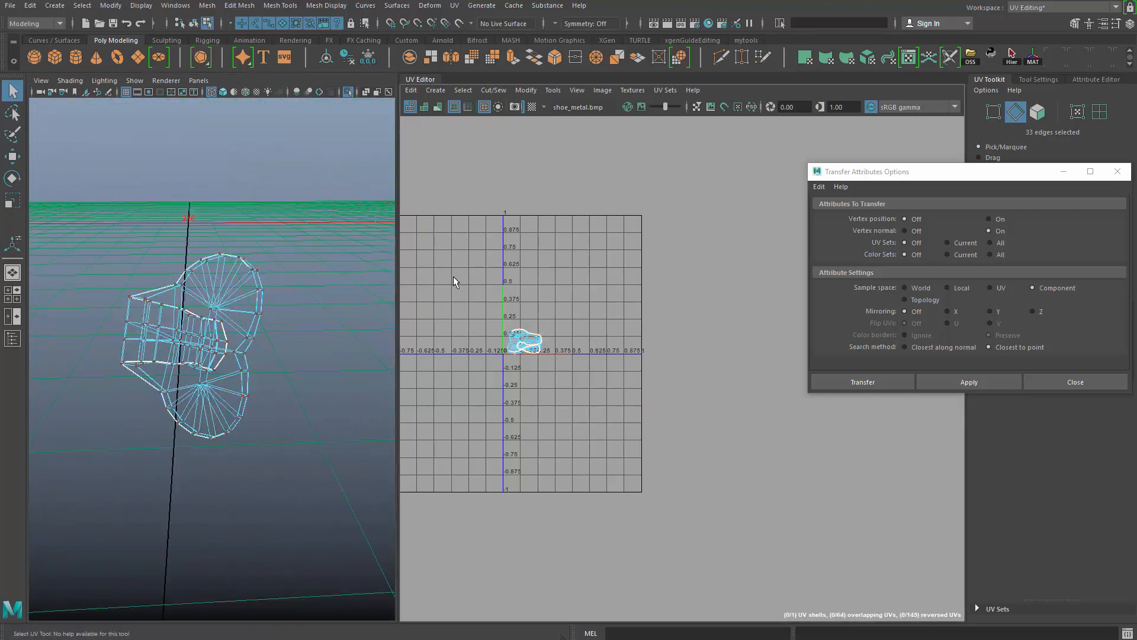
- Unfold the rounded clip's UV shell and turn on shaded display in the UV Editor
{"action": "right_click_drag", "start_coordinate": [453, 276], "coordinate": [503, 278]}
{"action": "right_click_drag", "start_coordinate": [543, 401], "coordinate": [639, 454], "text": "alt"}
{"action": "key", "text": "5"}
{"action": "middle_click_drag", "start_coordinate": [551, 396], "coordinate": [599, 431], "text": "alt"}
{"action": "right_click_drag", "start_coordinate": [505, 378], "coordinate": [550, 410], "text": "alt"}
- Rotate the rounded clip's UV shell horizontal and position it inside the UV tile
{"action": "key", "text": "w"}
{"action": "left_click_drag", "start_coordinate": [569, 307], "coordinate": [670, 194]}
{"action": "right_click_drag", "start_coordinate": [701, 261], "coordinate": [678, 251], "text": "alt"}
{"action": "middle_click_drag", "start_coordinate": [677, 251], "coordinate": [581, 268], "text": "alt"}
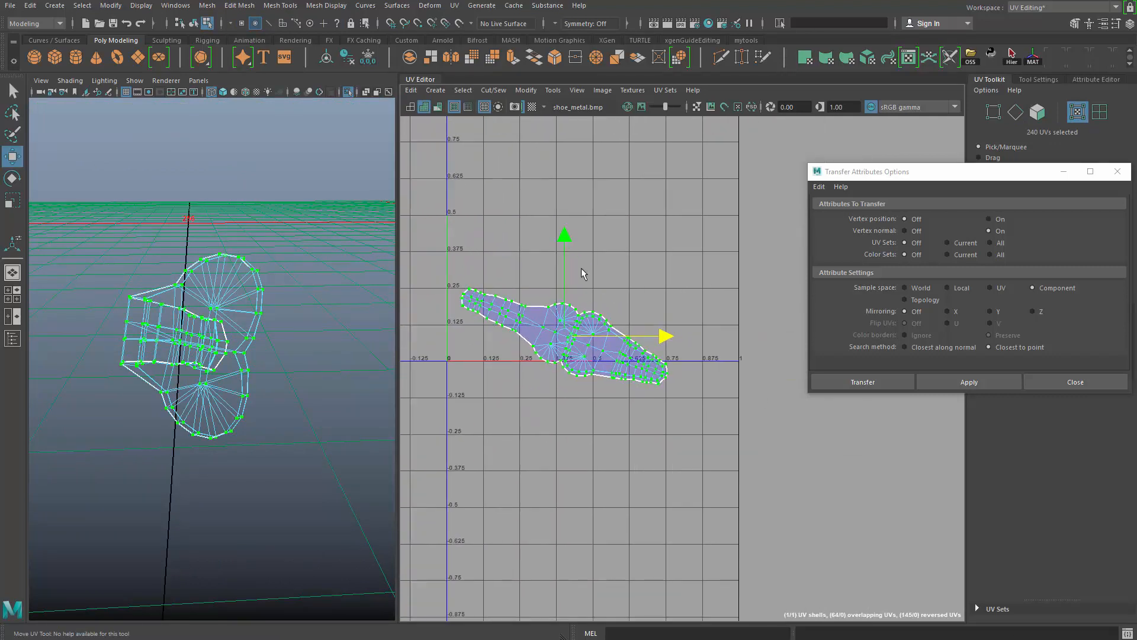
{"action": "left_click_drag", "start_coordinate": [640, 301], "coordinate": [634, 261]}
{"action": "key", "text": "w"}
{"action": "left_click_drag", "start_coordinate": [582, 333], "coordinate": [581, 295]}
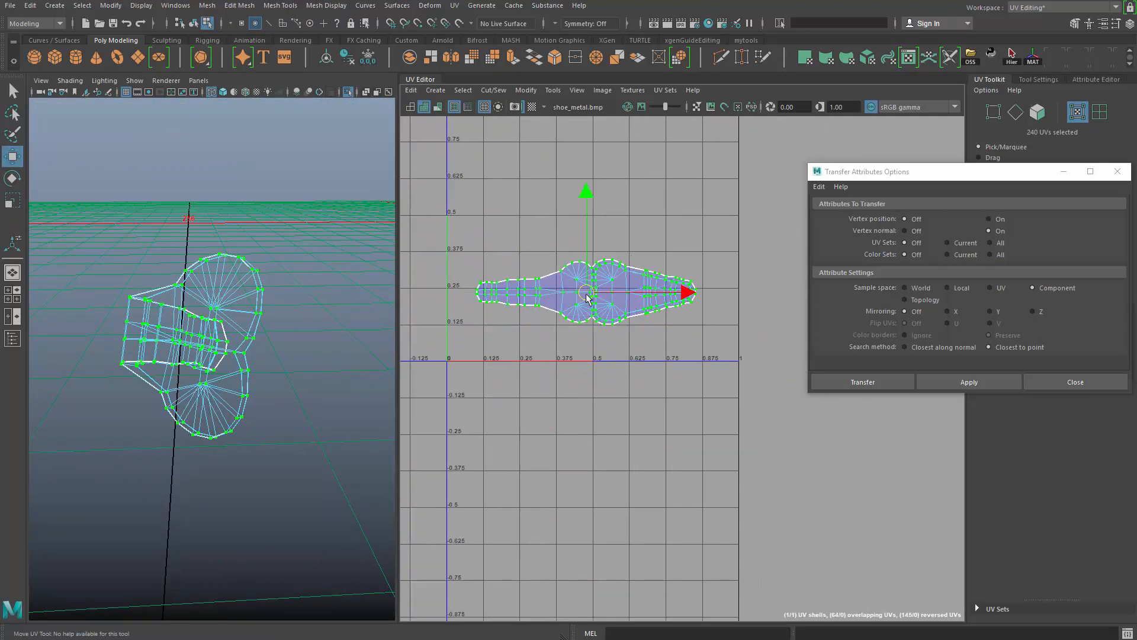
- Restore the viewport's shaded display and return the rounded clip to object mode
{"action": "right_click_drag", "start_coordinate": [278, 424], "coordinate": [213, 332], "text": "alt"}
{"action": "left_click_drag", "start_coordinate": [213, 331], "coordinate": [208, 363], "text": "alt"}
{"action": "key", "text": "q"}
{"action": "key", "text": "5"}
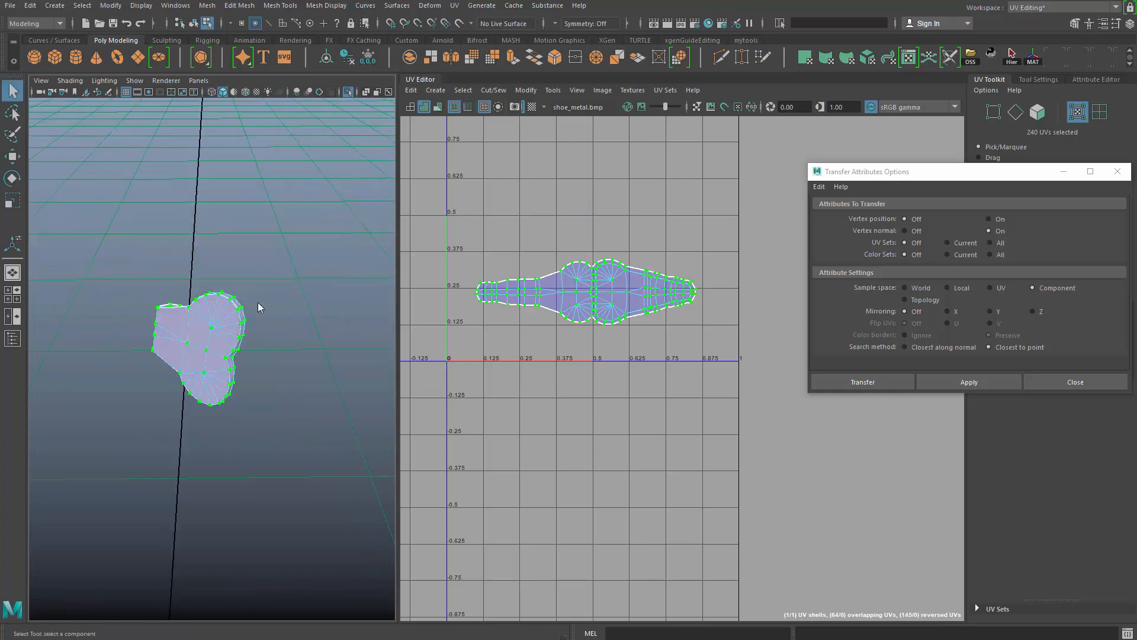
{"action": "key", "text": "F8"}
- Select the unwrapped rounded clip plus the one above it and try transferring attributes with the Component sample space
{"action": "right_click_drag", "start_coordinate": [231, 427], "coordinate": [207, 352], "text": "alt"}
{"action": "left_click_drag", "start_coordinate": [206, 352], "coordinate": [141, 340], "text": "alt"}
{"action": "right_click_drag", "start_coordinate": [183, 337], "coordinate": [315, 379], "text": "alt"}
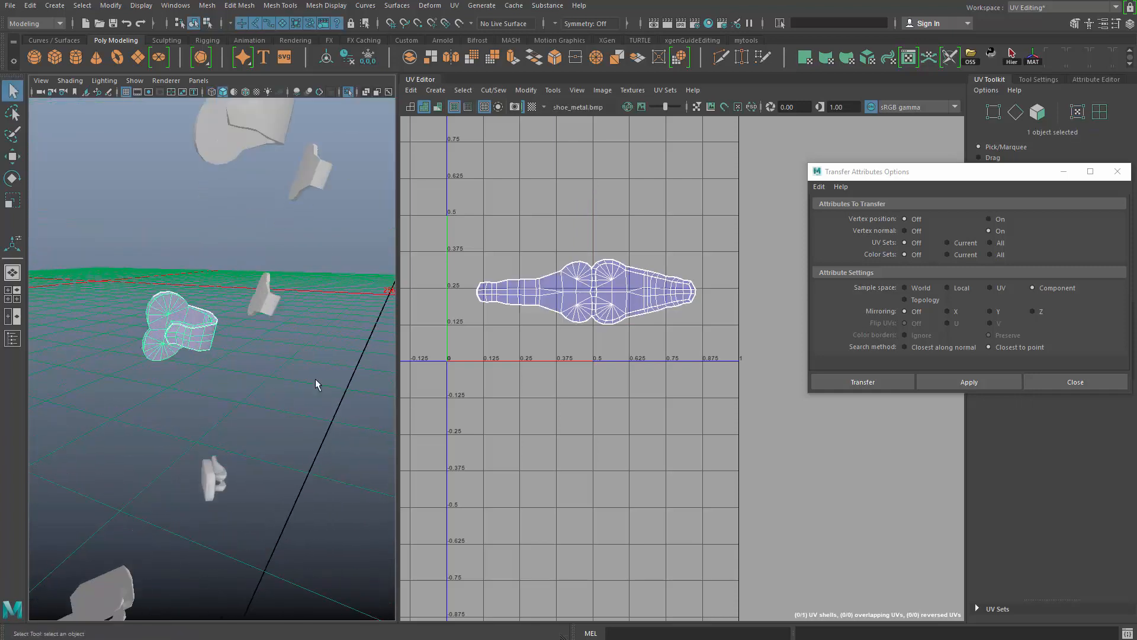
{"action": "left_click_drag", "start_coordinate": [315, 379], "coordinate": [248, 271], "text": "alt"}
{"action": "left_click", "coordinate": [212, 151], "text": "shift"}
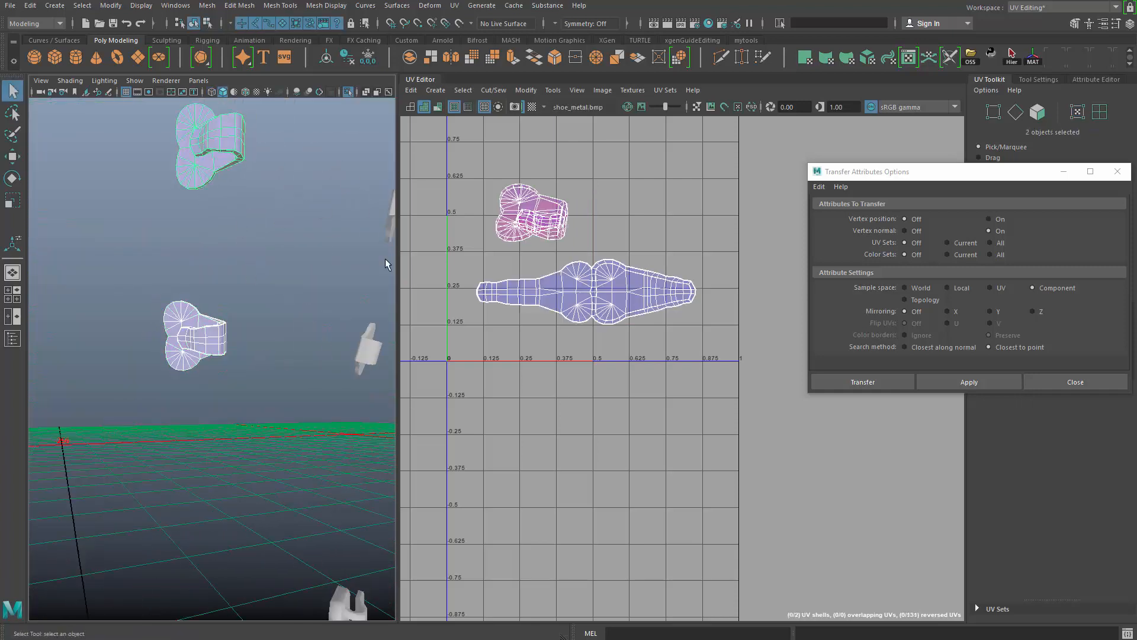
{"action": "left_click", "coordinate": [965, 384]}
- Reset the transfer options, set the sample space to Topology and transfer the UVs to the rounded clip above
{"action": "middle_click_drag", "start_coordinate": [615, 333], "coordinate": [629, 405], "text": "alt"}
{"action": "right_click_drag", "start_coordinate": [629, 405], "coordinate": [645, 406], "text": "alt"}
{"action": "left_click", "coordinate": [941, 382]}
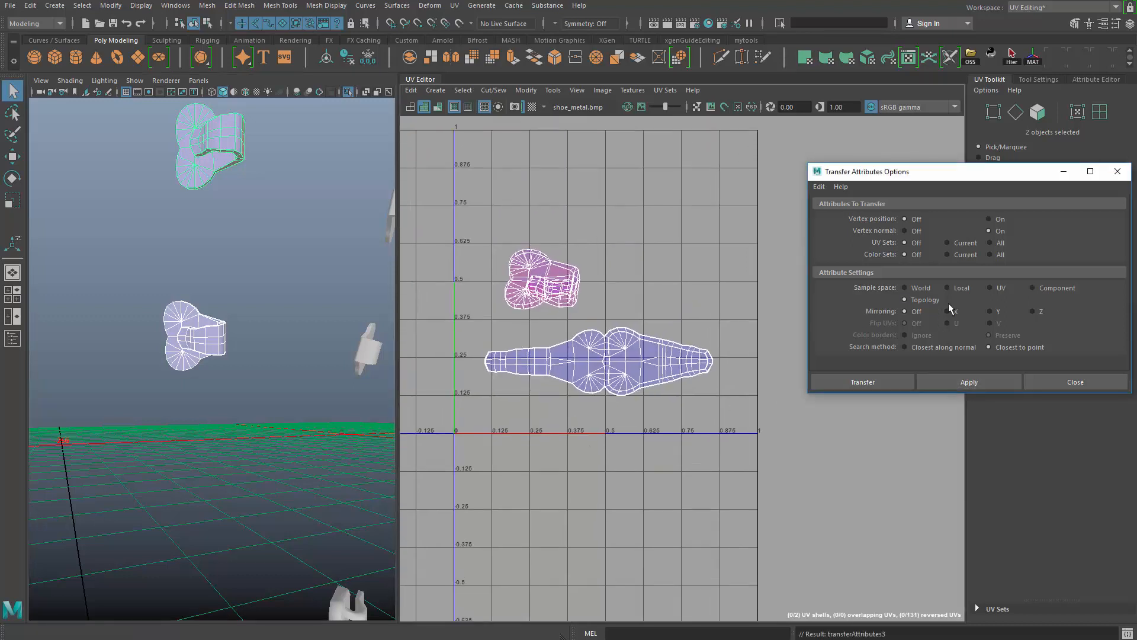
{"action": "left_click", "coordinate": [819, 186]}
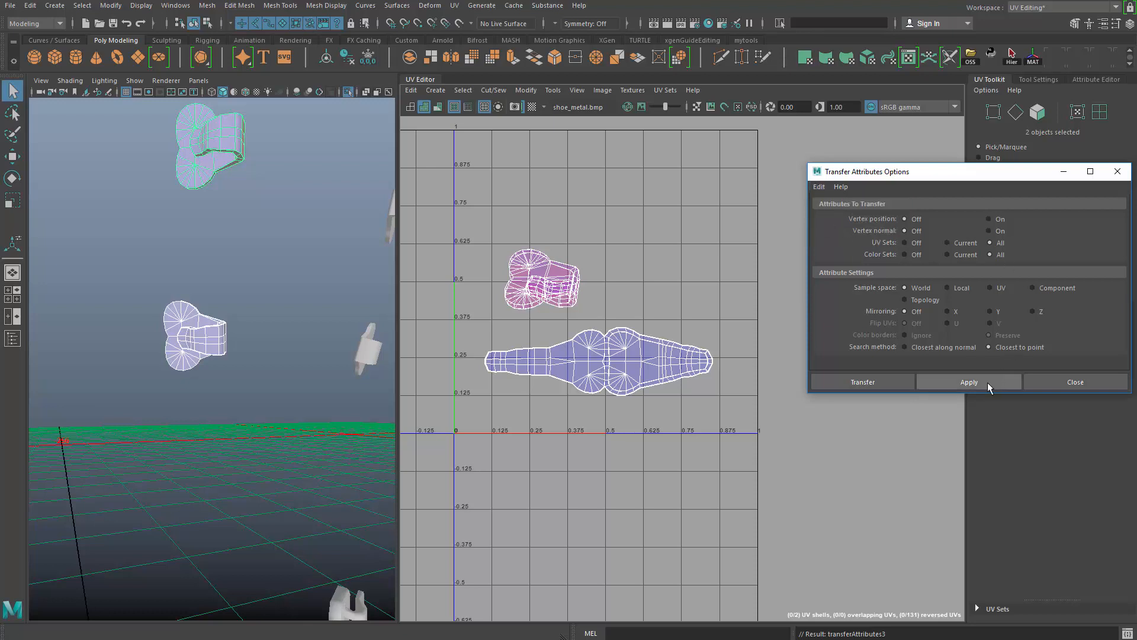
{"action": "left_click", "coordinate": [962, 382]}
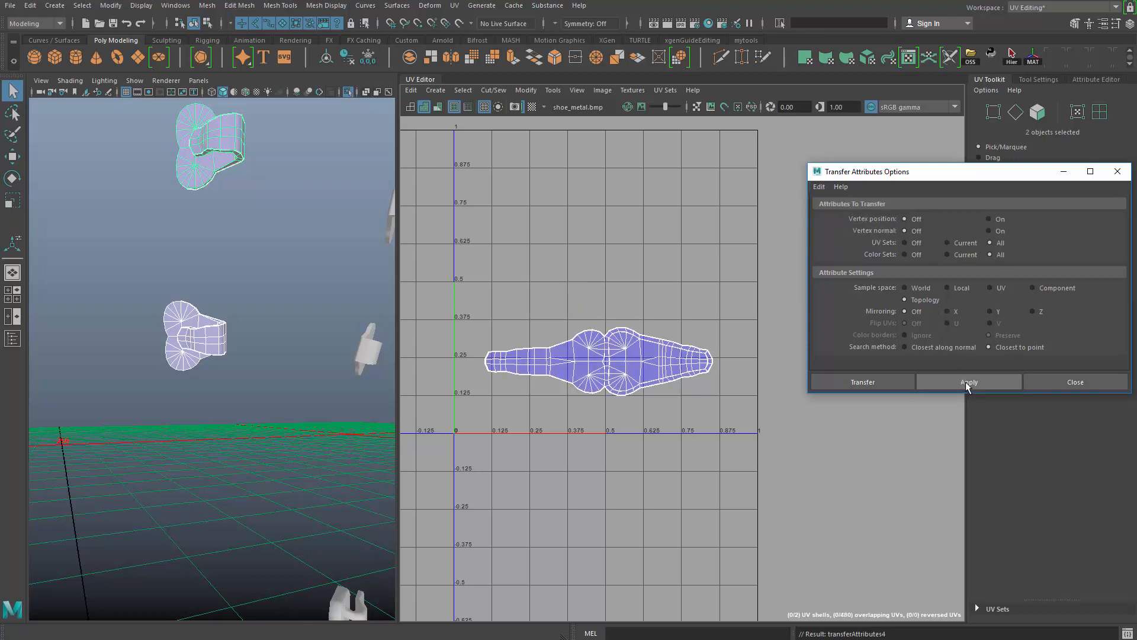
- Transfer the UVs from the unwrapped lower rounded clip to the lower clip on the opposite side of the boot
{"action": "middle_click_drag", "start_coordinate": [537, 393], "coordinate": [506, 440], "text": "alt"}
{"action": "left_click_drag", "start_coordinate": [234, 379], "coordinate": [225, 406], "text": "alt"}
{"action": "middle_click_drag", "start_coordinate": [225, 406], "coordinate": [227, 462], "text": "alt"}
{"action": "left_click_drag", "start_coordinate": [260, 396], "coordinate": [274, 343], "text": "alt"}
{"action": "left_click", "coordinate": [279, 436]}
{"action": "left_click", "coordinate": [209, 396]}
{"action": "left_click", "coordinate": [310, 361], "text": "shift"}
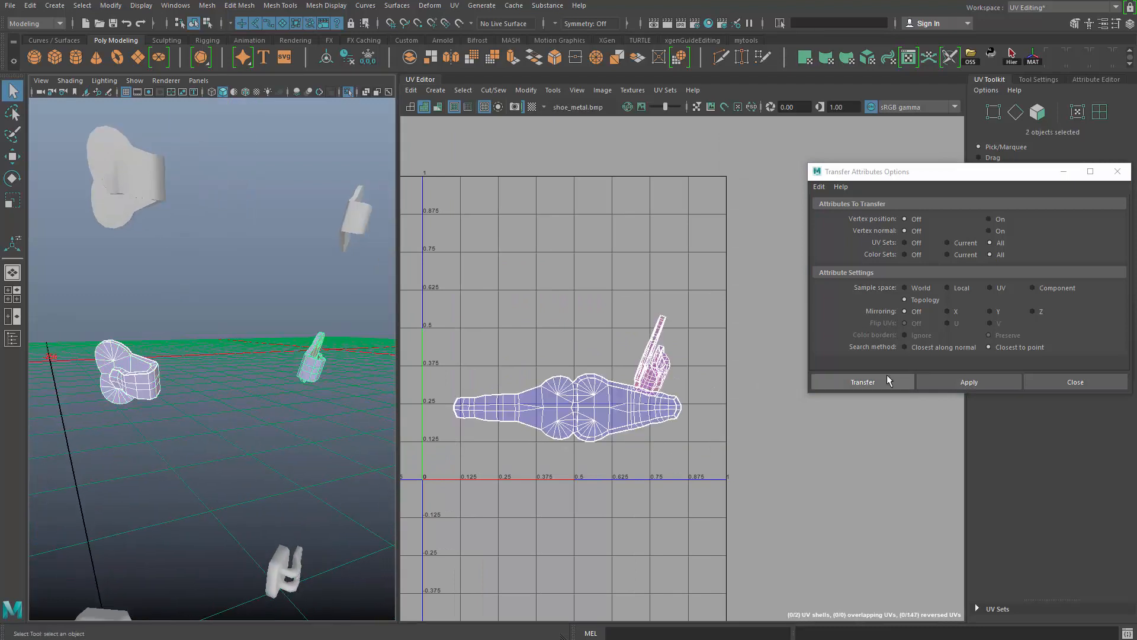
{"action": "left_click", "coordinate": [941, 379]}
- Select the lower clip plus the upper clip on that side and try transferring UVs with the Component sample space
{"action": "middle_click_drag", "start_coordinate": [273, 391], "coordinate": [193, 414], "text": "alt"}
{"action": "left_click", "coordinate": [209, 427]}
{"action": "left_click", "coordinate": [241, 380]}
{"action": "left_click", "coordinate": [269, 248], "text": "shift"}
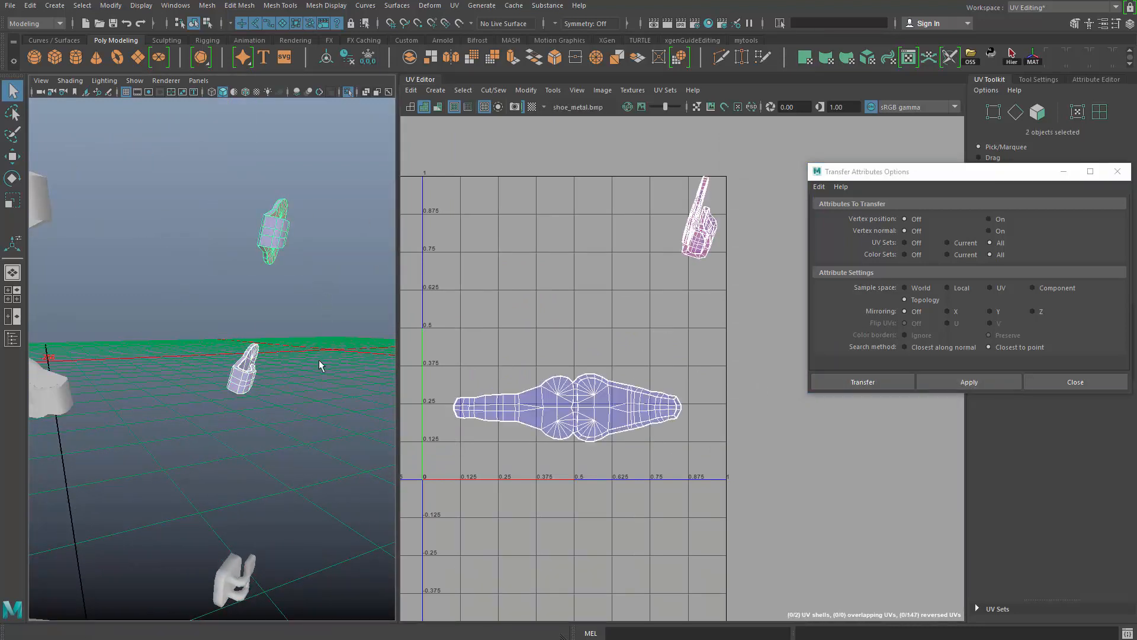
{"action": "left_click", "coordinate": [314, 447]}
{"action": "left_click", "coordinate": [243, 377]}
{"action": "left_click", "coordinate": [274, 235], "text": "shift"}
{"action": "left_click", "coordinate": [1058, 288]}
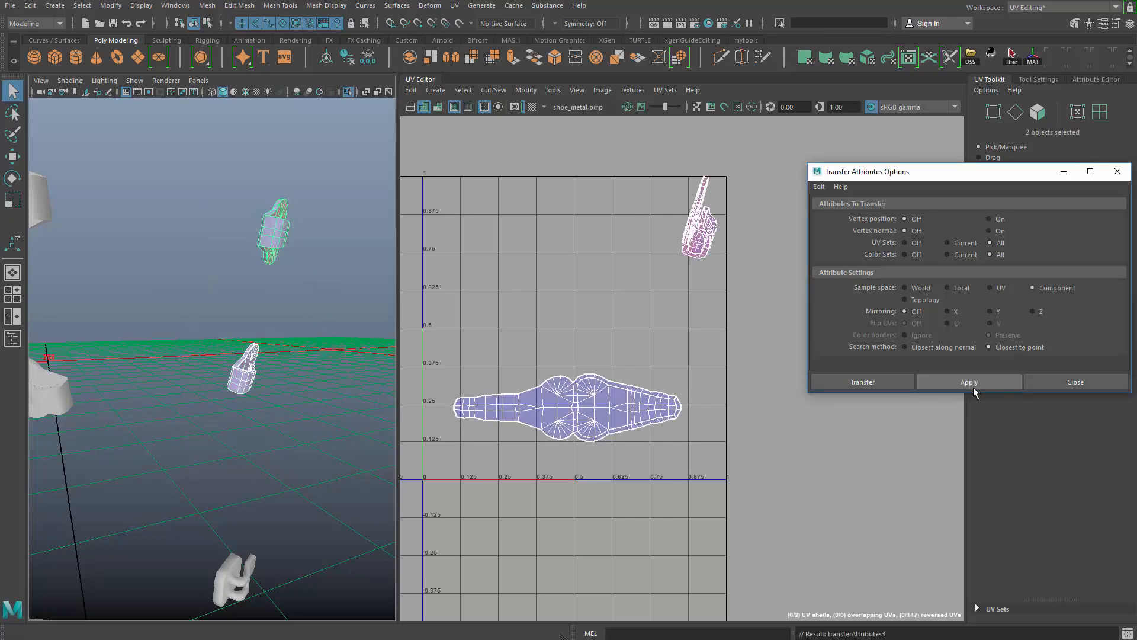
- Try to transfer the UVs from the unwrapped upper clip to the remaining upper clip on the opposite side
{"action": "left_click_drag", "start_coordinate": [363, 406], "coordinate": [214, 372], "text": "alt"}
{"action": "left_click", "coordinate": [68, 177]}
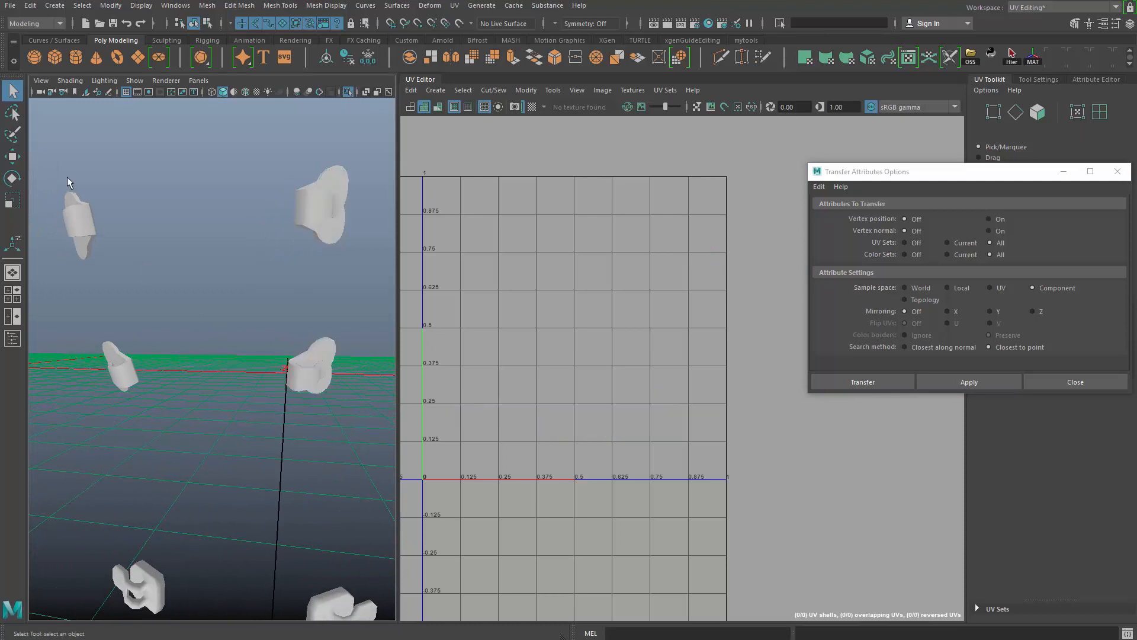
{"action": "left_click", "coordinate": [79, 217]}
{"action": "left_click_drag", "start_coordinate": [281, 183], "coordinate": [359, 238], "text": "shift"}
{"action": "left_click", "coordinate": [969, 383]}
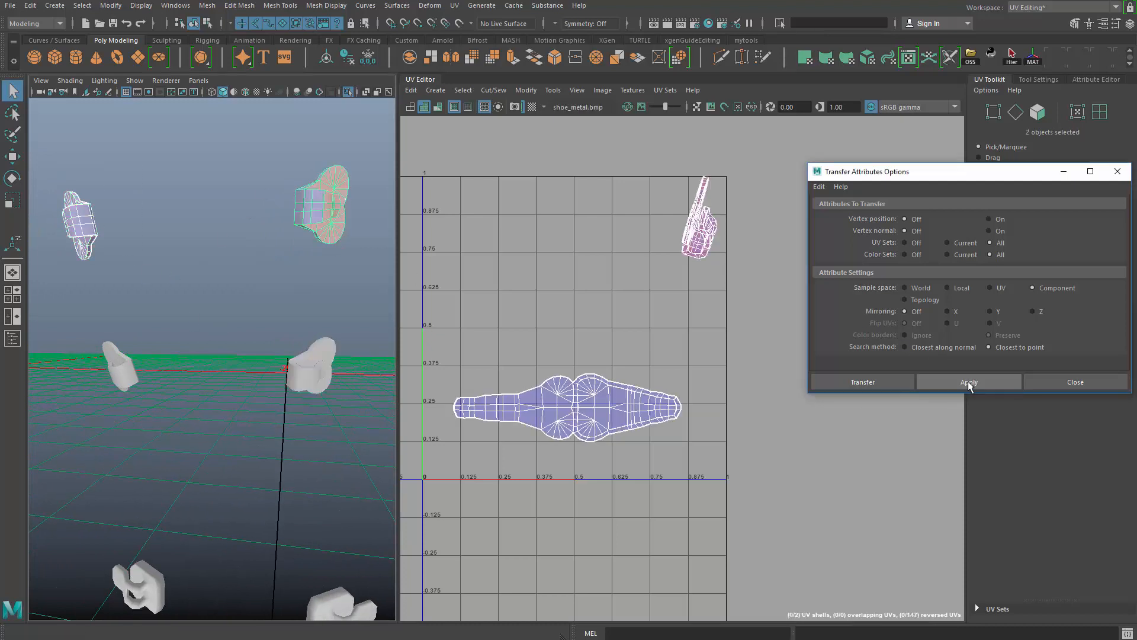
- Frame the remaining upper clip and examine its edge layout from several angles in edge mode
{"action": "left_click", "coordinate": [325, 237]}
{"action": "key", "text": "f"}
{"action": "left_click_drag", "start_coordinate": [290, 254], "coordinate": [254, 292], "text": "alt"}
{"action": "key", "text": "F10"}
{"action": "mouse_move", "coordinate": [240, 387]}
{"action": "left_mouse_down", "text": "alt"}
{"action": "mouse_move", "coordinate": [261, 354]}
{"action": "mouse_move", "coordinate": [249, 372]}
{"action": "left_mouse_up", "text": "alt"}
{"action": "left_click", "coordinate": [250, 372], "text": "shift"}
{"action": "left_click_drag", "start_coordinate": [355, 370], "coordinate": [200, 455], "text": "alt"}
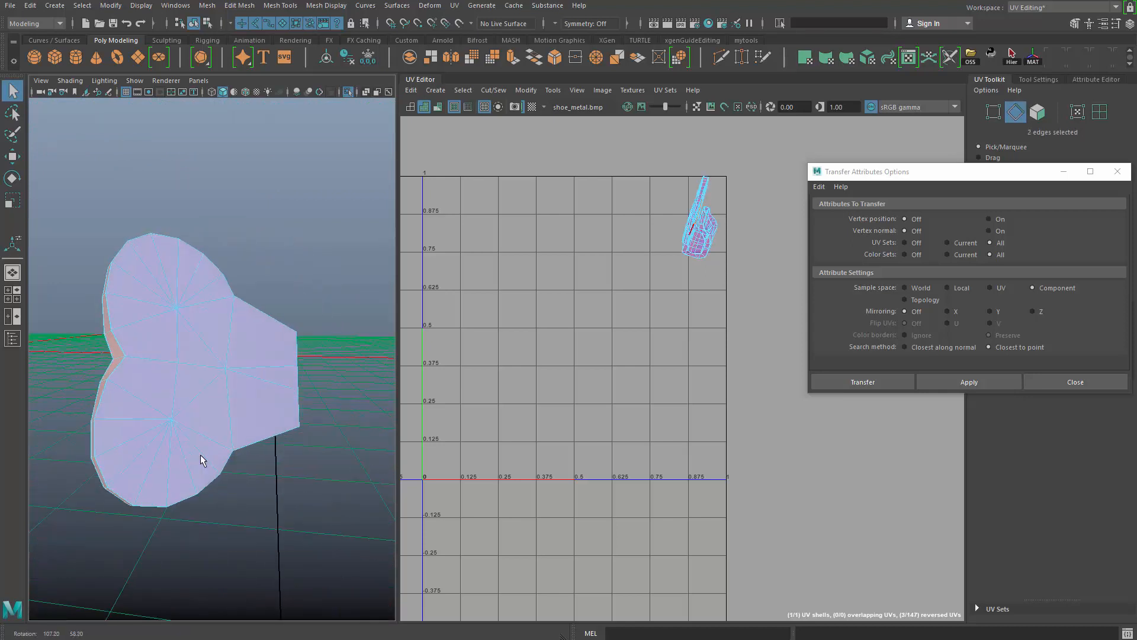
{"action": "left_click", "coordinate": [178, 553]}
{"action": "left_click_drag", "start_coordinate": [178, 554], "coordinate": [198, 399], "text": "alt"}
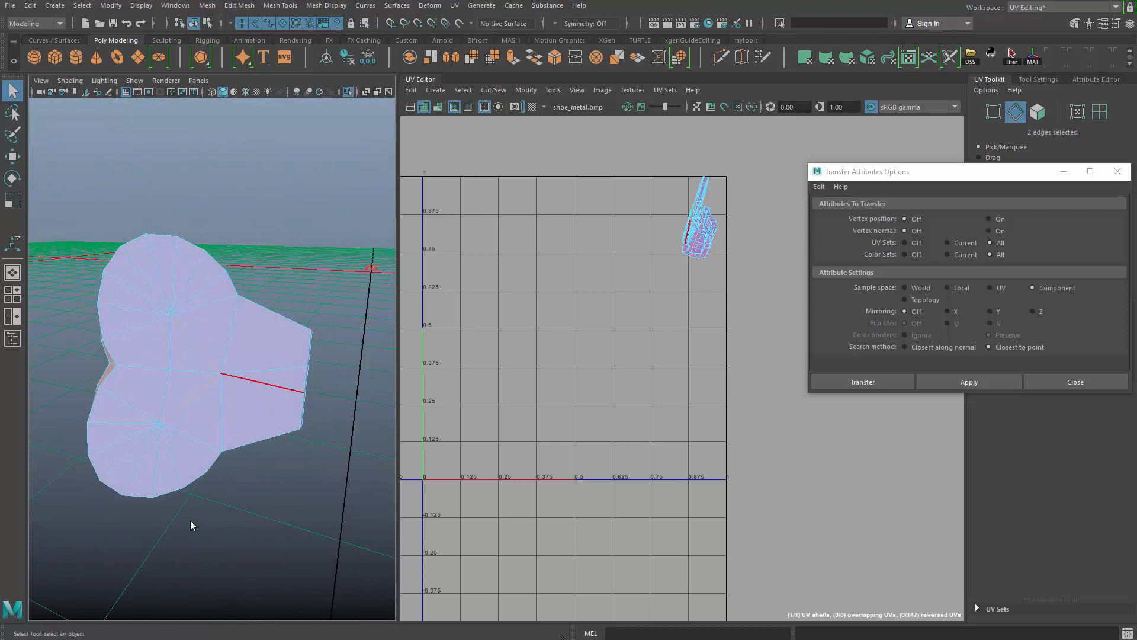
{"action": "left_click_drag", "start_coordinate": [190, 525], "coordinate": [223, 395], "text": "alt"}
{"action": "left_click", "coordinate": [136, 356]}
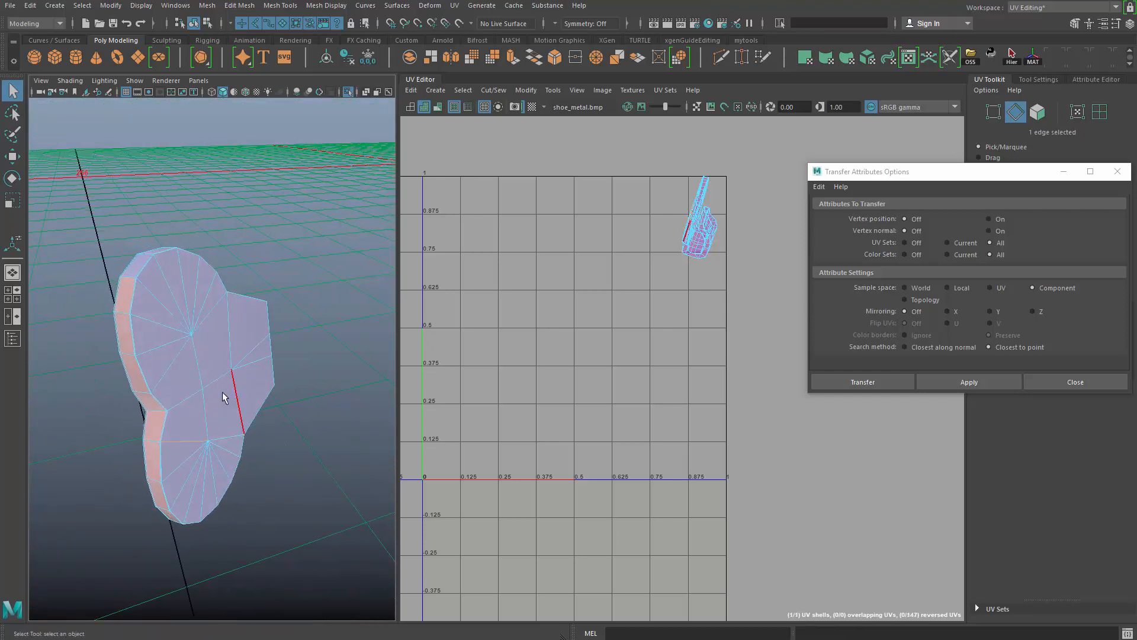
- Return to object mode and transfer the lower rounded clip's UVs to the remaining upper clip using the Component sample space
{"action": "left_click", "coordinate": [314, 241]}
{"action": "left_click", "coordinate": [314, 241]}
{"action": "left_click_drag", "start_coordinate": [296, 408], "coordinate": [352, 331], "text": "alt"}
{"action": "right_click_drag", "start_coordinate": [352, 332], "coordinate": [198, 311], "text": "alt"}
{"action": "left_click", "coordinate": [211, 356]}
{"action": "left_click", "coordinate": [244, 514]}
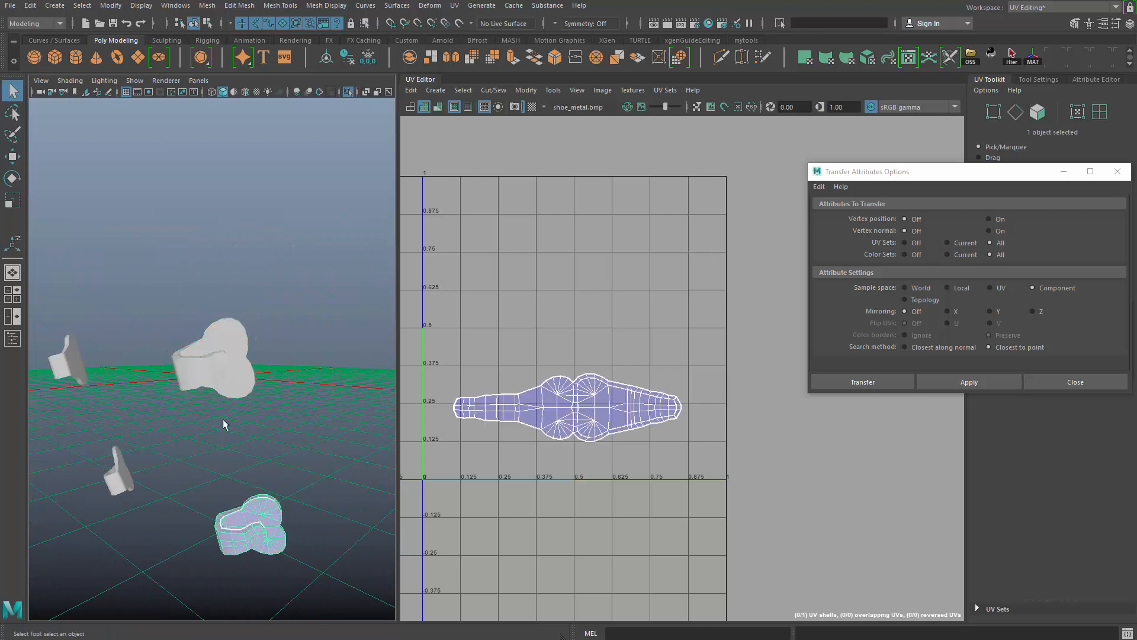
{"action": "left_click", "coordinate": [229, 375], "text": "shift"}
{"action": "left_click", "coordinate": [958, 383]}
- Select all the clips and buckles and combine them into one mesh
{"action": "middle_click_drag", "start_coordinate": [437, 452], "coordinate": [392, 389], "text": "alt"}
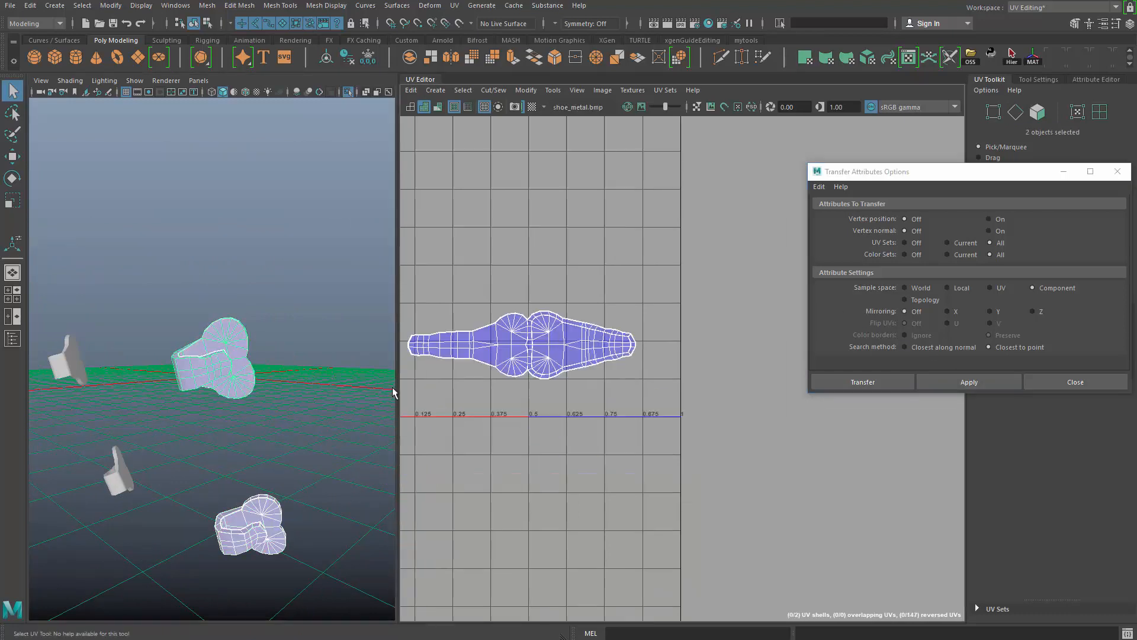
{"action": "right_click_drag", "start_coordinate": [199, 390], "coordinate": [145, 389], "text": "alt"}
{"action": "left_click", "coordinate": [97, 333]}
{"action": "left_click_drag", "start_coordinate": [144, 389], "coordinate": [234, 435], "text": "alt"}
{"action": "middle_click_drag", "start_coordinate": [221, 408], "coordinate": [264, 301], "text": "alt"}
{"action": "right_click_drag", "start_coordinate": [265, 300], "coordinate": [108, 204], "text": "alt"}
{"action": "left_click_drag", "start_coordinate": [106, 204], "coordinate": [327, 456]}
{"action": "middle_click_drag", "start_coordinate": [308, 418], "coordinate": [290, 356], "text": "alt"}
{"action": "right_click_drag", "start_coordinate": [276, 191], "coordinate": [278, 391], "text": "shift"}
{"action": "right_click_drag", "start_coordinate": [266, 330], "coordinate": [245, 342], "text": "alt"}
{"action": "right_click_drag", "start_coordinate": [568, 284], "coordinate": [502, 263], "text": "alt"}
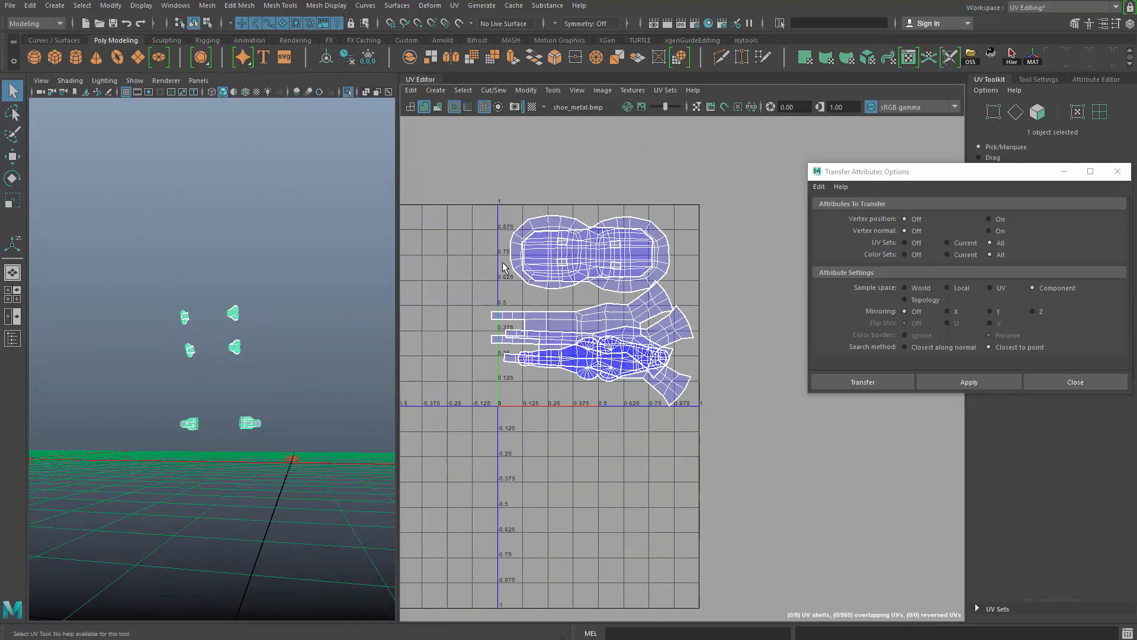
- Lay out all UVs of the combined metal parts with shell pre-scaling set to Preserve 3D Ratios
{"action": "middle_click_drag", "start_coordinate": [263, 351], "coordinate": [265, 334], "text": "alt"}
{"action": "right_click", "coordinate": [676, 208]}
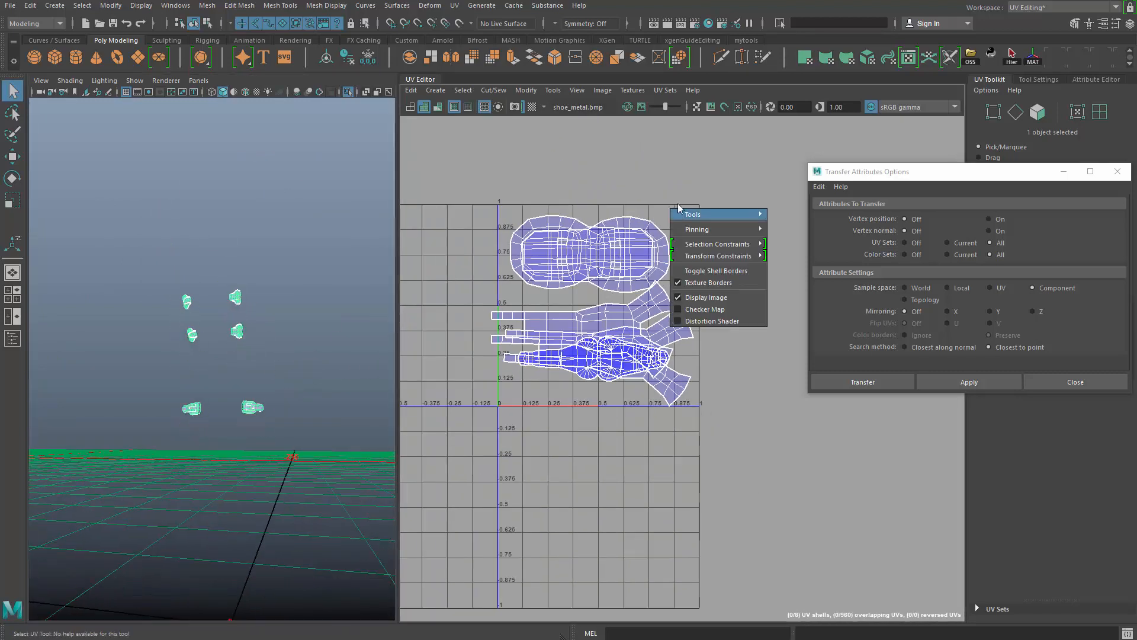
{"action": "right_click_drag", "start_coordinate": [591, 259], "coordinate": [685, 246]}
{"action": "left_click_drag", "start_coordinate": [453, 172], "coordinate": [769, 414]}
{"action": "right_click", "coordinate": [723, 192], "text": "shift"}
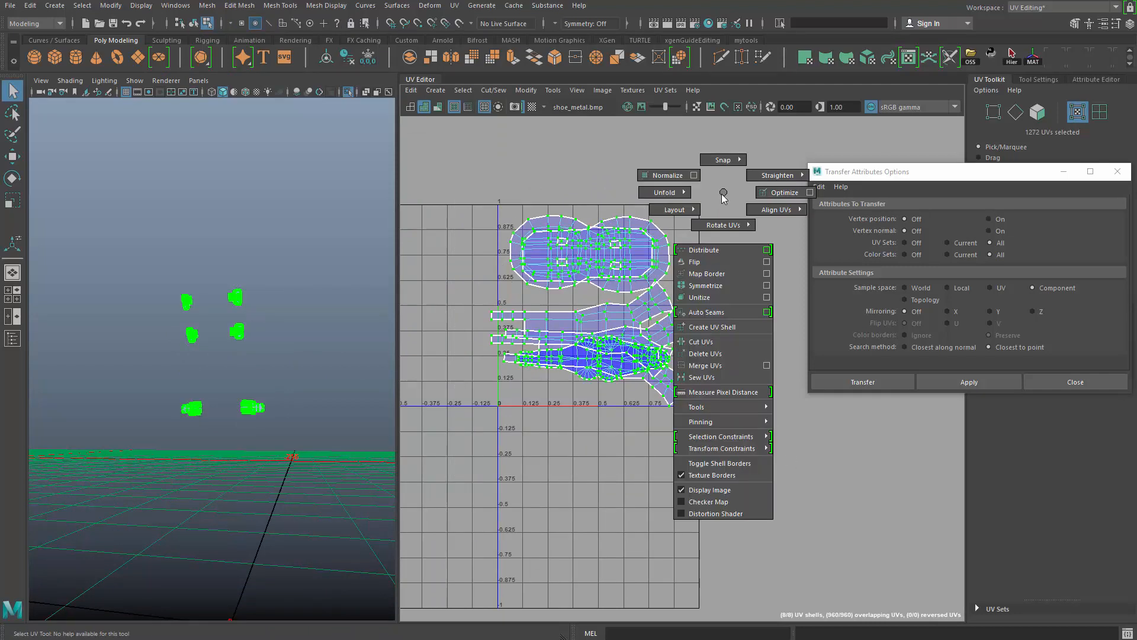
{"action": "right_click_drag", "start_coordinate": [723, 198], "coordinate": [655, 237], "text": "shift"}
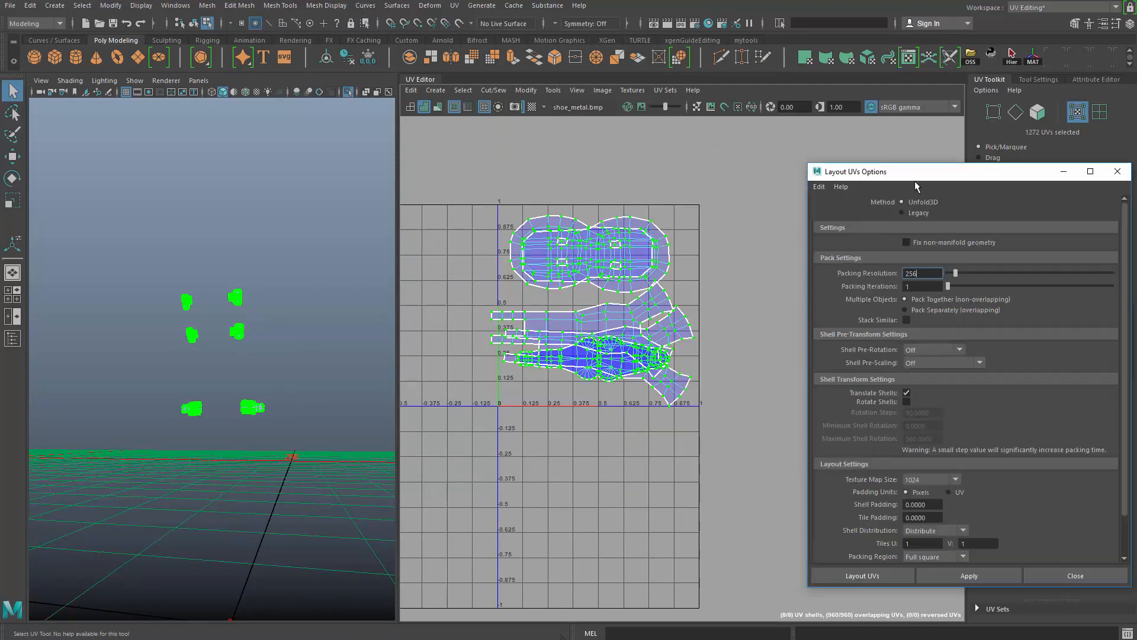
{"action": "left_click_drag", "start_coordinate": [914, 178], "coordinate": [839, 85]}
{"action": "left_click", "coordinate": [716, 118]}
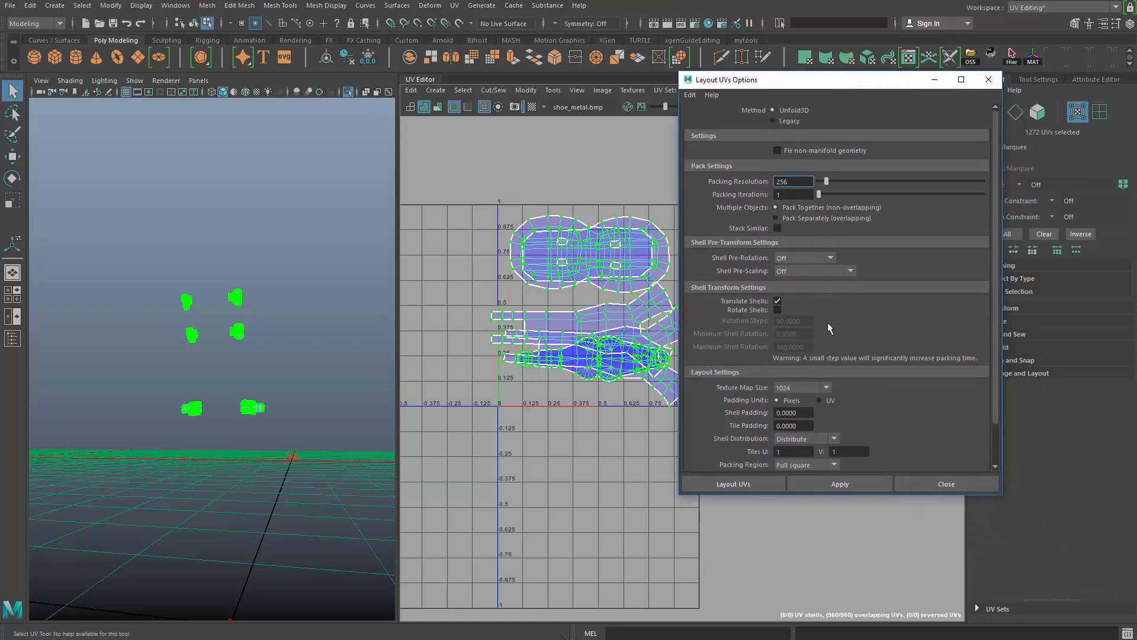
{"action": "left_click", "coordinate": [812, 273]}
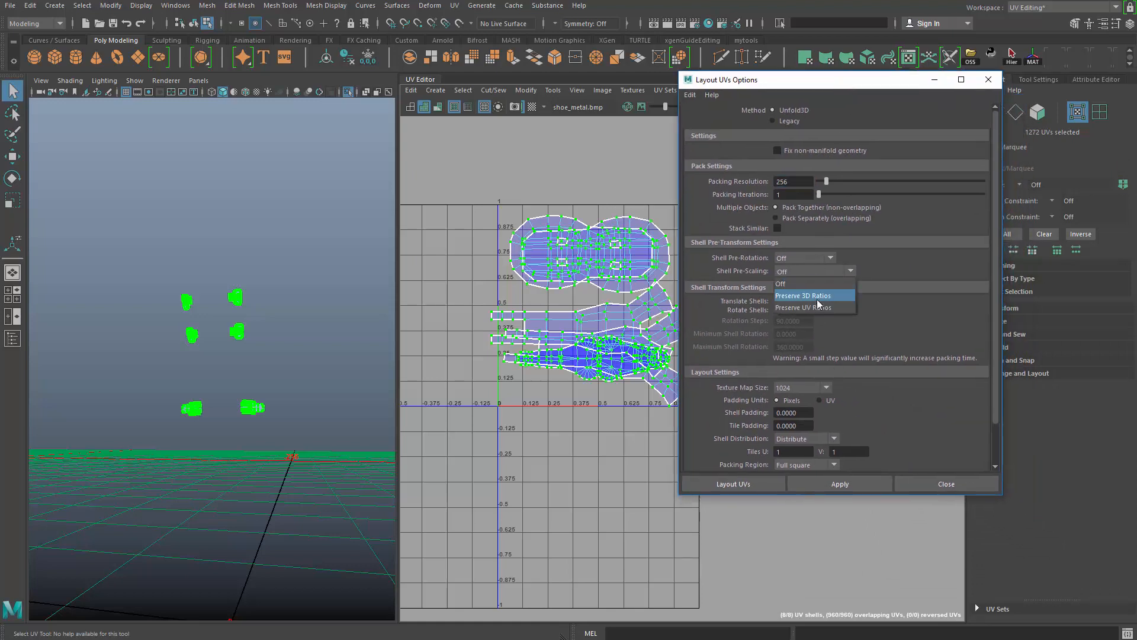
{"action": "left_click", "coordinate": [826, 295]}
{"action": "left_click", "coordinate": [835, 482]}
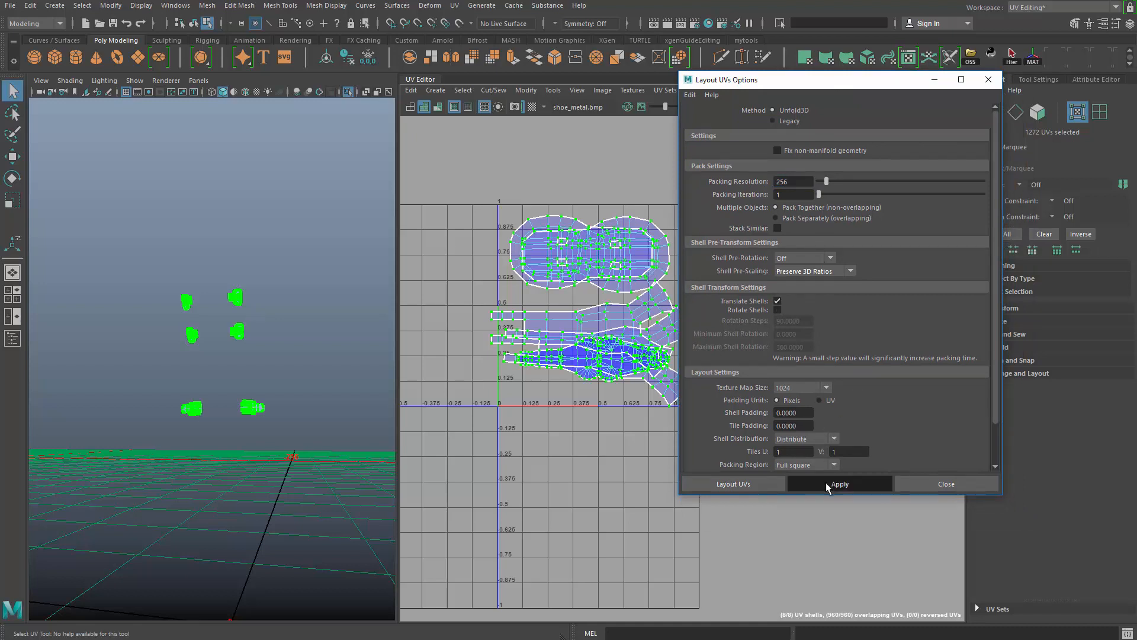
- Examine the packed shells within the UV tile, reselect all UVs and close the layout options
{"action": "scroll", "coordinate": [553, 419], "scroll_direction": "up", "scroll_amount": 3}
{"action": "middle_click_drag", "start_coordinate": [528, 494], "coordinate": [485, 498], "text": "alt"}
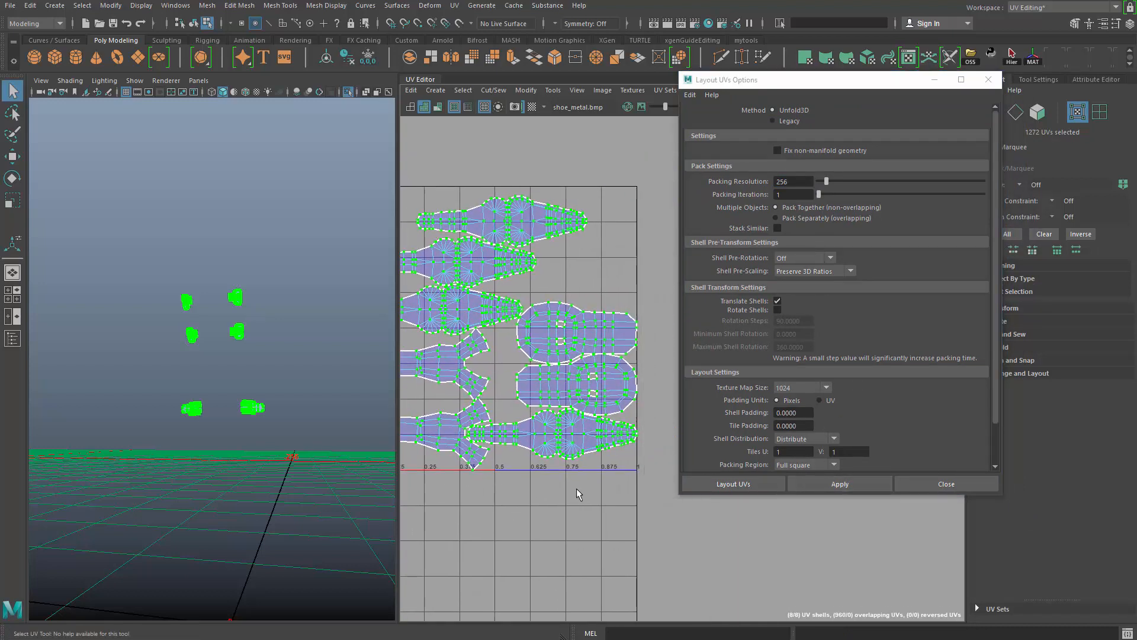
{"action": "left_click", "coordinate": [579, 495]}
{"action": "middle_click_drag", "start_coordinate": [510, 419], "coordinate": [545, 401], "text": "alt"}
{"action": "right_click_drag", "start_coordinate": [564, 427], "coordinate": [522, 322], "text": "alt"}
{"action": "right_click_drag", "start_coordinate": [513, 270], "coordinate": [465, 240], "text": "alt"}
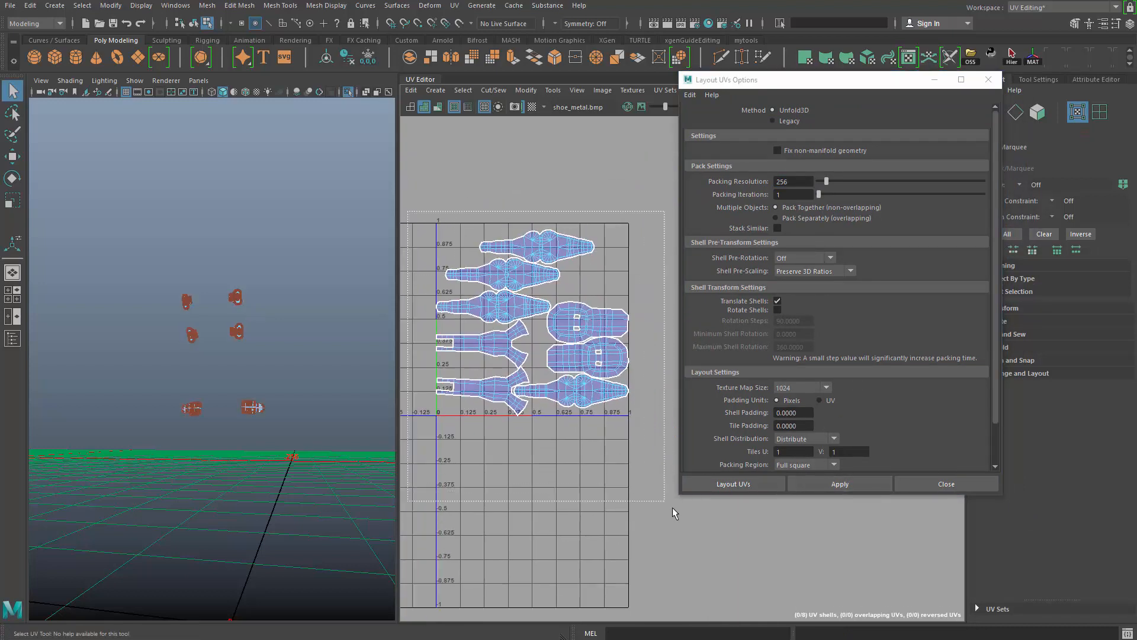
{"action": "left_click_drag", "start_coordinate": [673, 508], "coordinate": [673, 513]}
{"action": "left_click", "coordinate": [587, 208]}
{"action": "left_click_drag", "start_coordinate": [591, 347], "coordinate": [450, 524]}
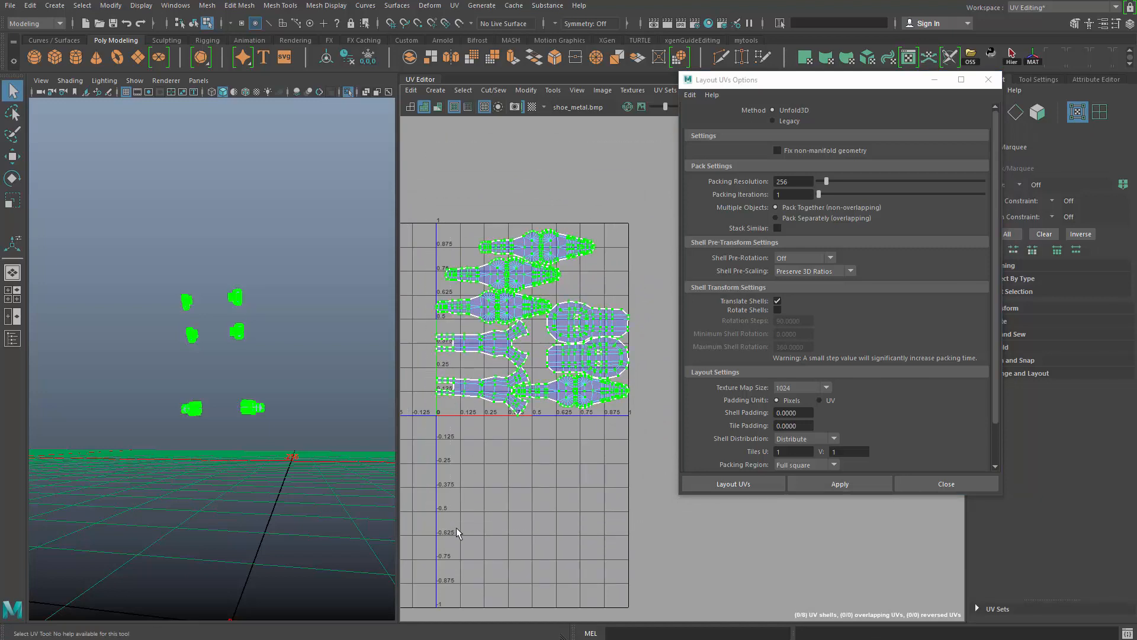
{"action": "left_click", "coordinate": [993, 81]}
- Return the metal parts to object mode and exit the isolated view so the whole boot is displayed
{"action": "left_click_drag", "start_coordinate": [266, 330], "coordinate": [222, 370], "text": "alt"}
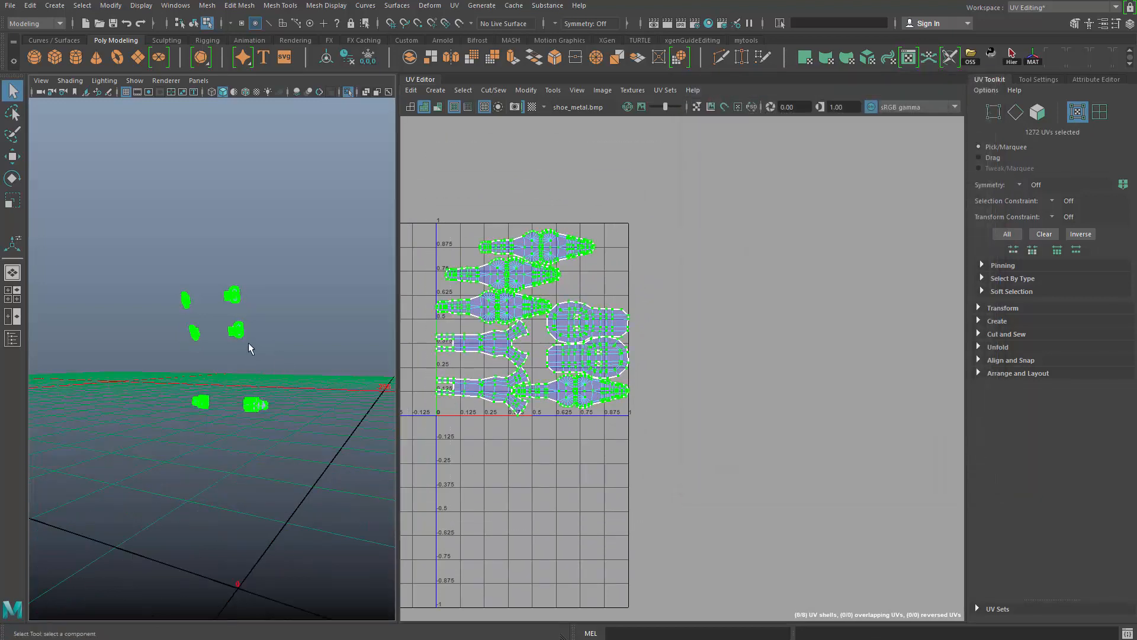
{"action": "right_click_drag", "start_coordinate": [245, 338], "coordinate": [296, 278]}
{"action": "left_click", "coordinate": [341, 186]}
{"action": "left_click_drag", "start_coordinate": [328, 211], "coordinate": [161, 500]}
{"action": "left_click_drag", "start_coordinate": [230, 381], "coordinate": [285, 358], "text": "alt"}
{"action": "key", "text": "ctrl+1"}
{"action": "scroll", "coordinate": [283, 445], "scroll_direction": "up", "scroll_amount": 5}
{"action": "left_click_drag", "start_coordinate": [282, 451], "coordinate": [333, 428], "text": "alt"}
{"action": "scroll", "coordinate": [254, 391], "scroll_direction": "up", "scroll_amount": 2}
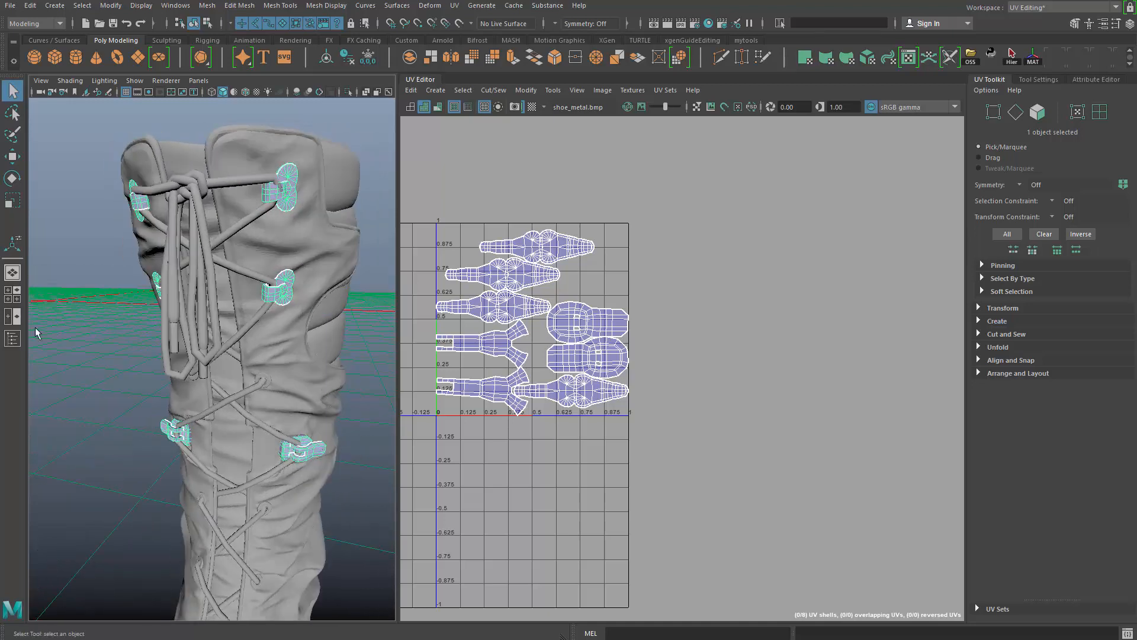
- Show the Outliner, rename the combined metal mesh boot_metal_parts and hide it
{"action": "left_click", "coordinate": [12, 339]}
{"action": "double_click", "coordinate": [95, 177]}
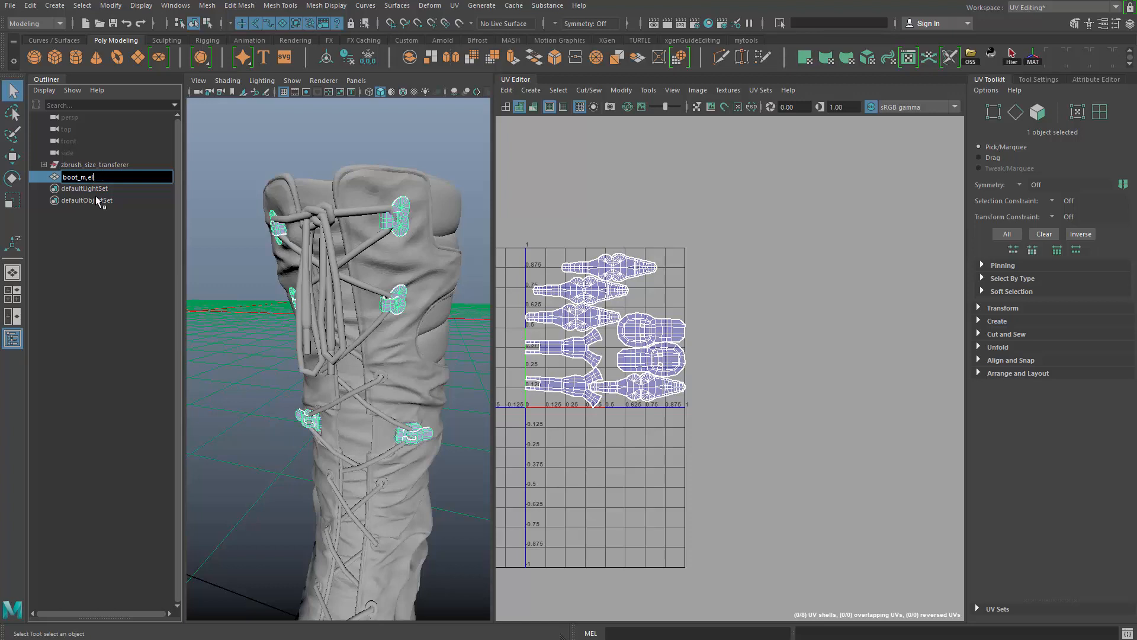
{"action": "type", "text": "boot_metal_parts"}
{"action": "key", "text": "Return"}
{"action": "left_click_drag", "start_coordinate": [367, 340], "coordinate": [393, 337], "text": "alt"}
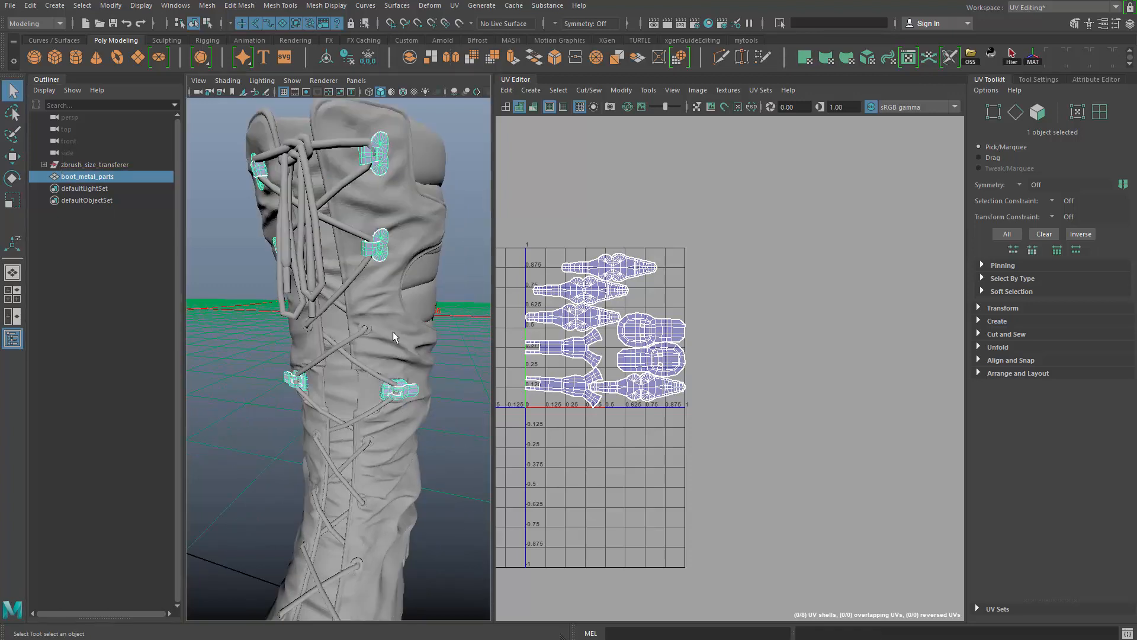
{"action": "key", "text": "ctrl+h"}
- Select the boot's laces and isolate them in the viewport
{"action": "left_click", "coordinate": [364, 243]}
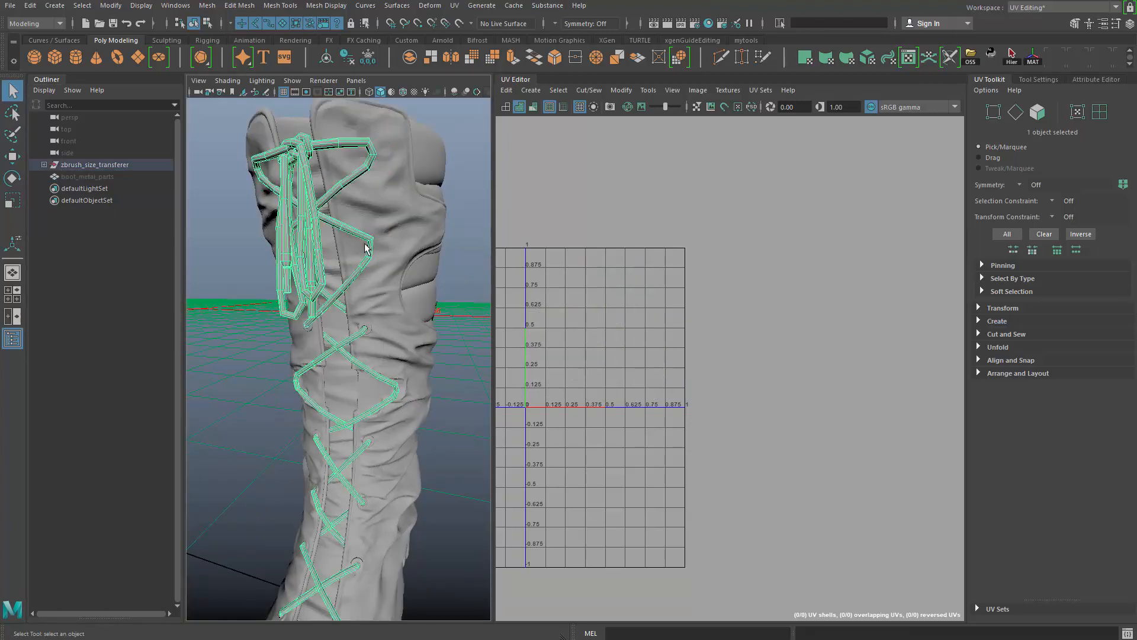
{"action": "right_click_drag", "start_coordinate": [366, 245], "coordinate": [262, 262], "text": "alt"}
{"action": "left_click_drag", "start_coordinate": [262, 267], "coordinate": [307, 292], "text": "alt"}
{"action": "middle_click_drag", "start_coordinate": [306, 291], "coordinate": [348, 261], "text": "alt"}
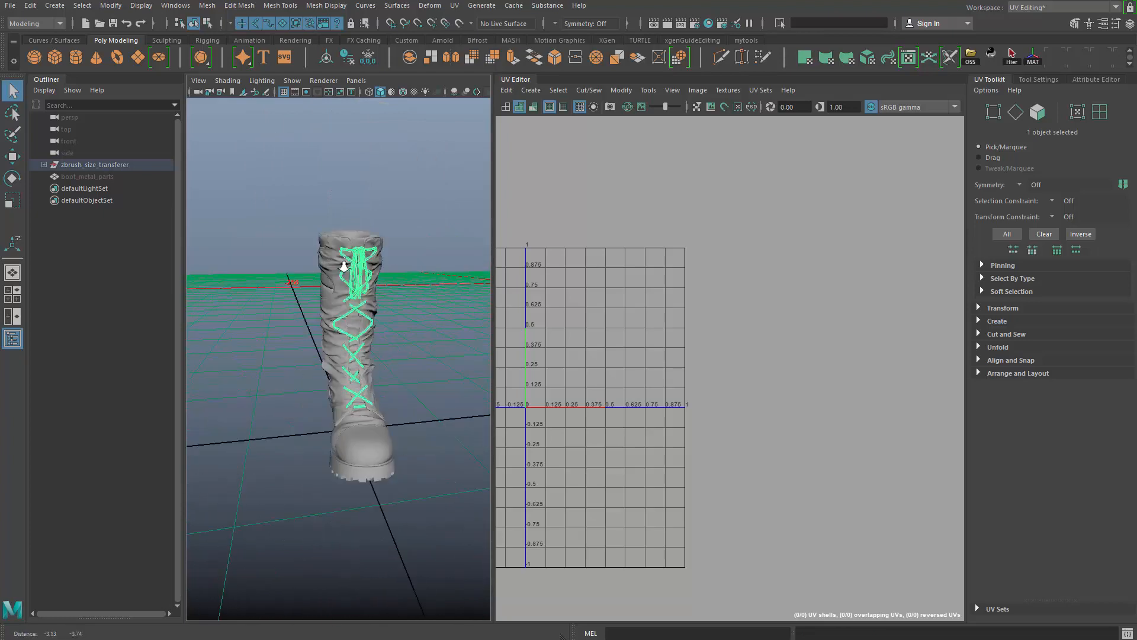
{"action": "right_click_drag", "start_coordinate": [348, 261], "coordinate": [430, 284], "text": "alt"}
{"action": "left_click_drag", "start_coordinate": [429, 284], "coordinate": [314, 302], "text": "alt"}
{"action": "right_click_drag", "start_coordinate": [309, 490], "coordinate": [258, 412], "text": "alt"}
{"action": "middle_click_drag", "start_coordinate": [257, 412], "coordinate": [272, 402], "text": "alt"}
{"action": "left_click_drag", "start_coordinate": [271, 402], "coordinate": [296, 400], "text": "alt"}
{"action": "key", "text": "ctrl+1"}
- View the entire lace mesh and project new UVs onto it from the current camera view
{"action": "left_click", "coordinate": [409, 354]}
{"action": "right_click_drag", "start_coordinate": [296, 400], "coordinate": [420, 402], "text": "alt"}
{"action": "left_click", "coordinate": [420, 398]}
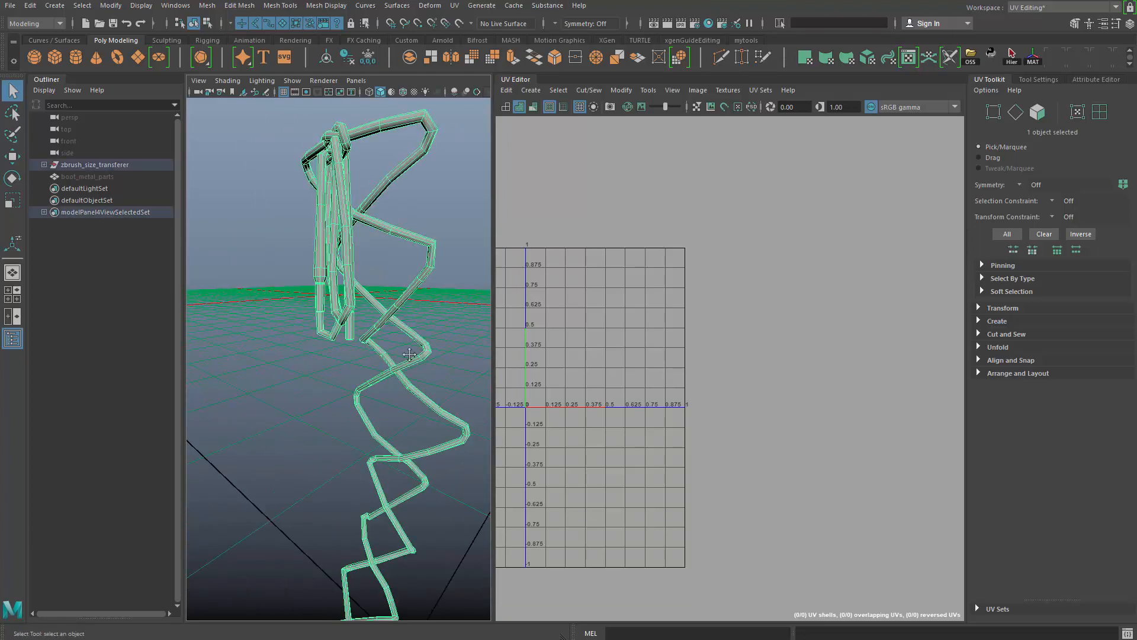
{"action": "mouse_move", "coordinate": [409, 355]}
{"action": "left_mouse_down", "text": "alt"}
{"action": "mouse_move", "coordinate": [338, 357]}
{"action": "mouse_move", "coordinate": [419, 363]}
{"action": "left_mouse_up", "text": "alt"}
{"action": "right_click_drag", "start_coordinate": [419, 363], "coordinate": [355, 284], "text": "alt"}
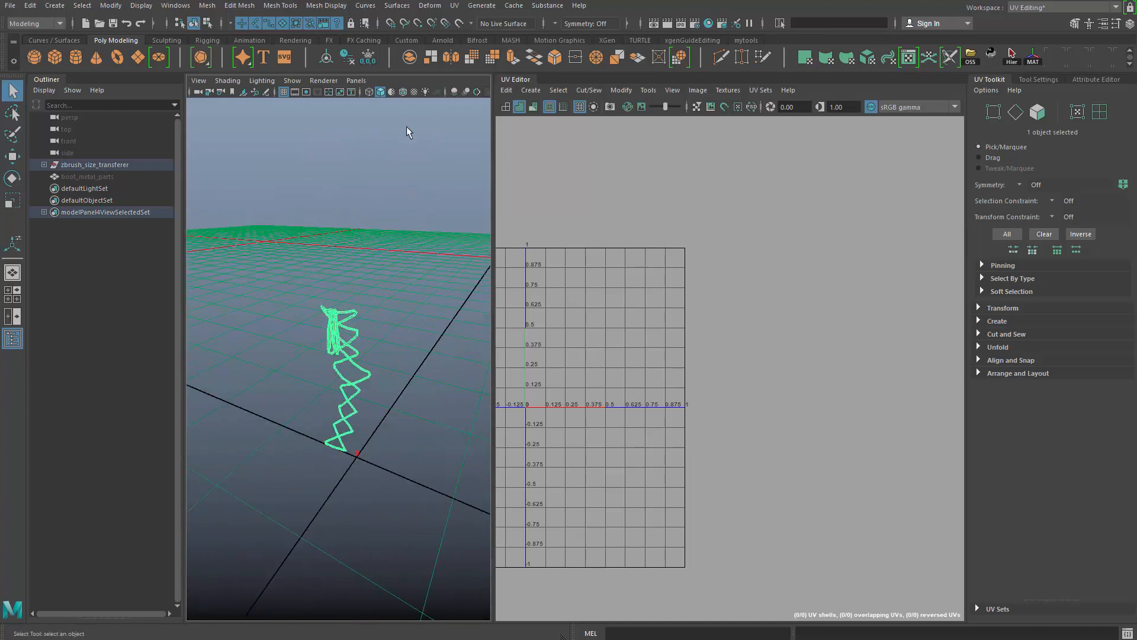
{"action": "left_click", "coordinate": [456, 8]}
{"action": "left_click", "coordinate": [497, 150]}
{"action": "left_click_drag", "start_coordinate": [382, 321], "coordinate": [349, 353], "text": "alt"}
{"action": "key", "text": "q"}
- Select the centre vertex of a hanging lace's end cap and convert it to the surrounding faces
{"action": "key", "text": "F8"}
{"action": "left_click", "coordinate": [411, 256]}
{"action": "left_click", "coordinate": [350, 394]}
{"action": "right_click_drag", "start_coordinate": [348, 353], "coordinate": [456, 457], "text": "alt"}
{"action": "left_click_drag", "start_coordinate": [329, 321], "coordinate": [369, 255], "text": "alt"}
{"action": "key", "text": "F9"}
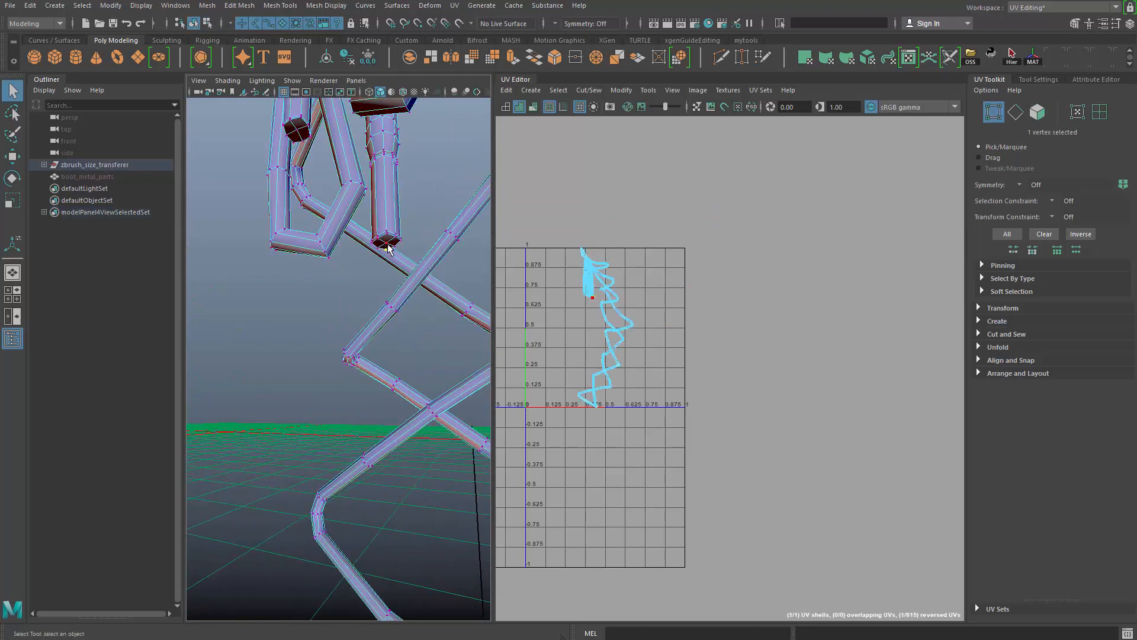
{"action": "key", "text": "ctrl+F11"}
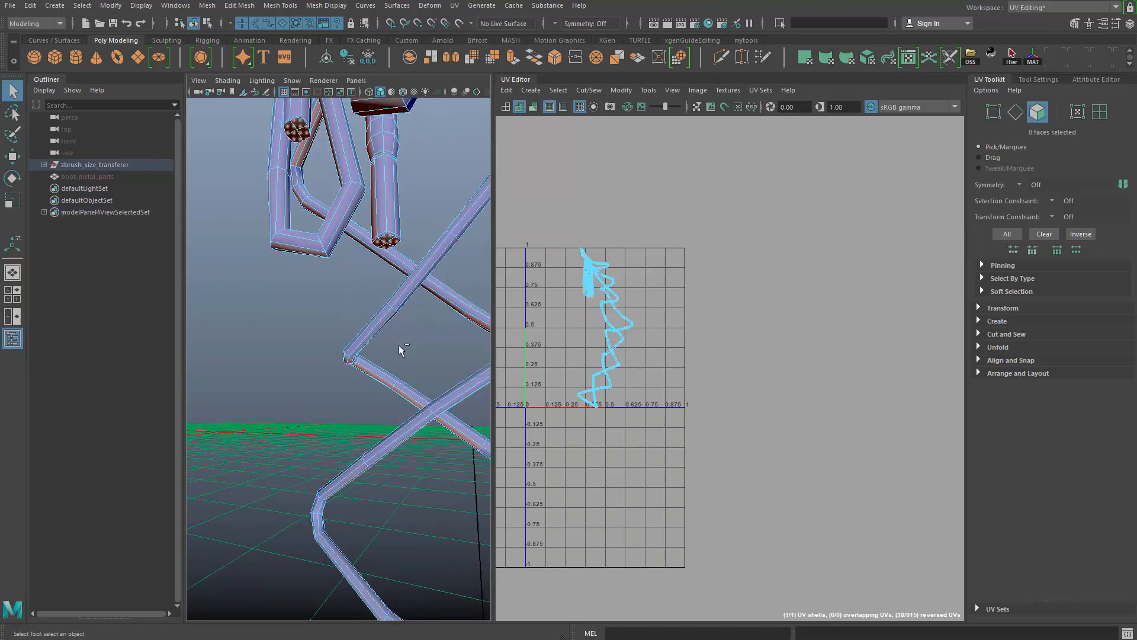
- Select a face on the lace and undo the recent face and vertex selections
{"action": "left_click", "coordinate": [350, 142]}
{"action": "right_click", "coordinate": [351, 141], "text": "ctrl"}
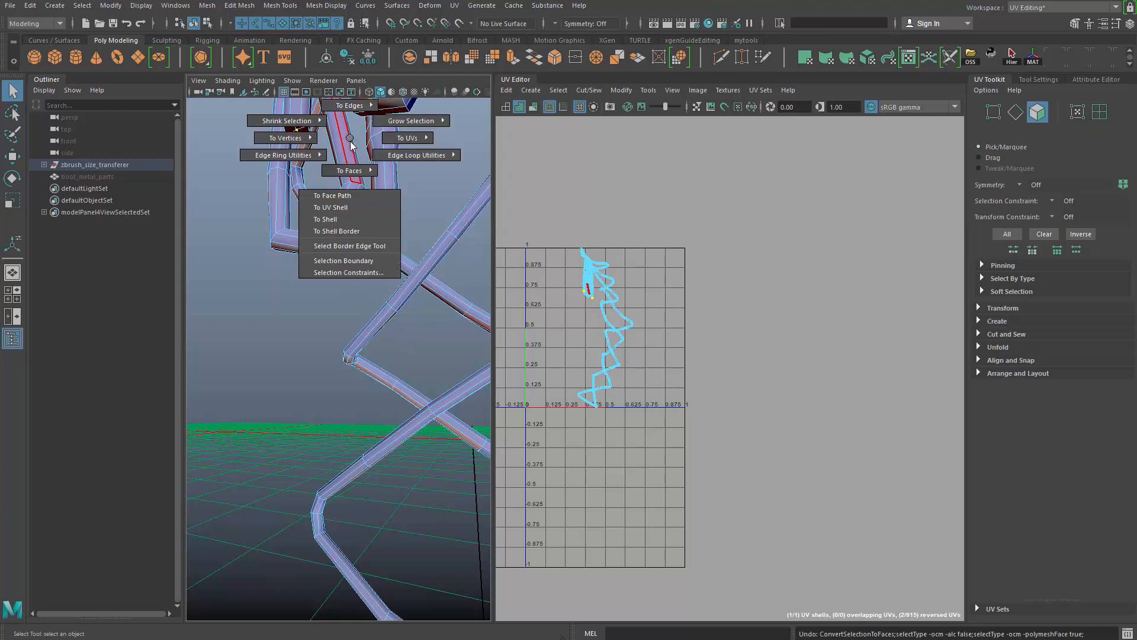
{"action": "right_click_drag", "start_coordinate": [351, 141], "coordinate": [354, 286], "text": "ctrl"}
{"action": "right_click_drag", "start_coordinate": [371, 385], "coordinate": [340, 373], "text": "alt"}
{"action": "key", "text": "ctrl+z"}
{"action": "key", "text": "ctrl+z"}
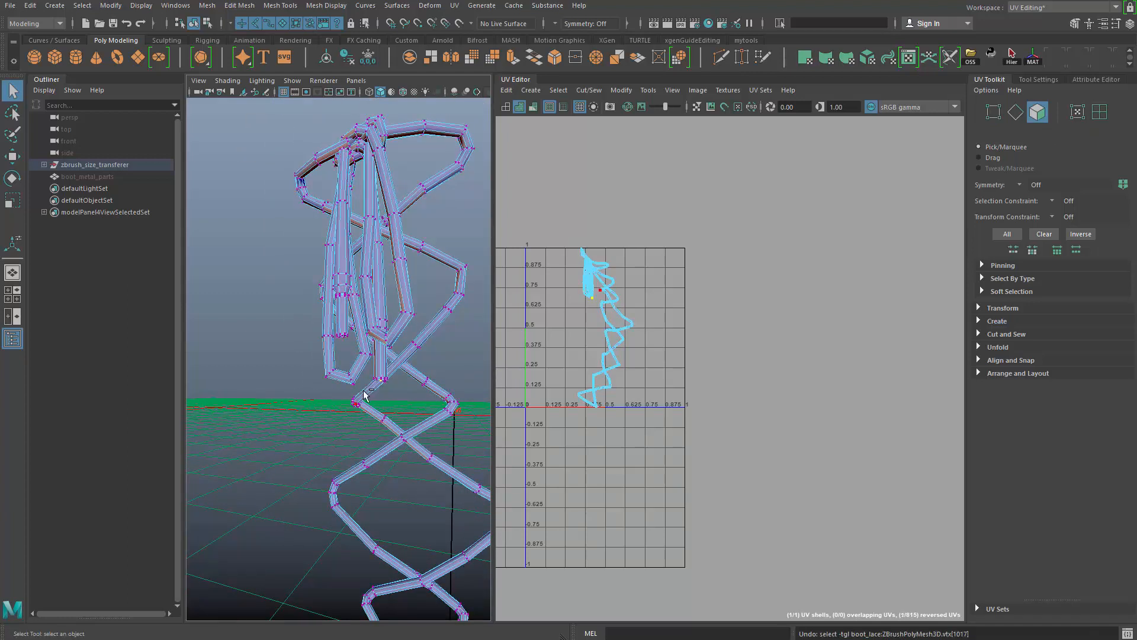
- Select the centre vertices of both hanging lace tips' end caps, convert them to faces and grow the selection
{"action": "left_click_drag", "start_coordinate": [366, 396], "coordinate": [403, 378], "text": "alt"}
{"action": "right_click_drag", "start_coordinate": [403, 378], "coordinate": [453, 382], "text": "alt"}
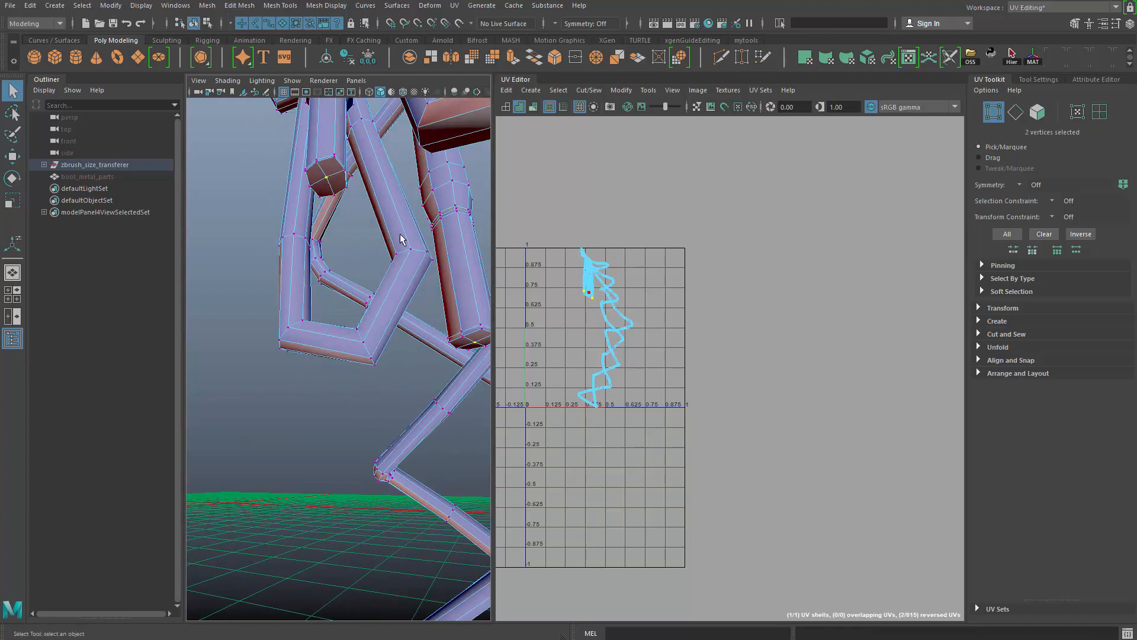
{"action": "right_click_drag", "start_coordinate": [385, 158], "coordinate": [392, 291], "text": "ctrl"}
{"action": "right_click_drag", "start_coordinate": [392, 291], "coordinate": [355, 350], "text": "alt"}
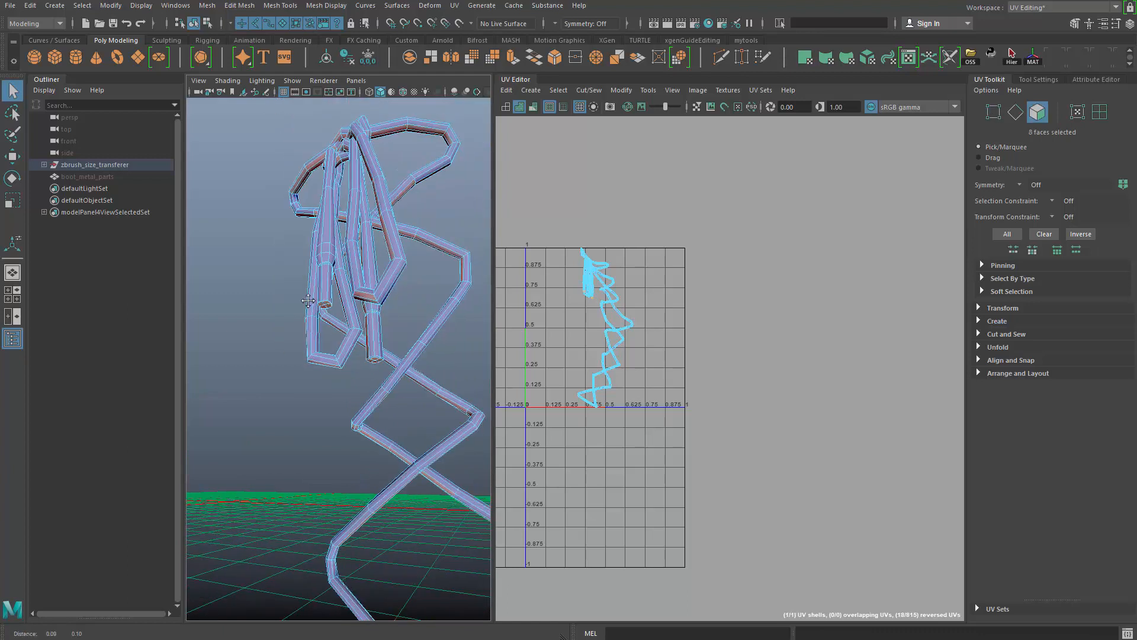
{"action": "middle_click_drag", "start_coordinate": [356, 350], "coordinate": [322, 371], "text": "alt"}
{"action": "right_click_drag", "start_coordinate": [326, 362], "coordinate": [329, 366], "text": "ctrl"}
{"action": "right_click_drag", "start_coordinate": [385, 343], "coordinate": [471, 296], "text": "ctrl"}
{"action": "right_click_drag", "start_coordinate": [391, 427], "coordinate": [441, 457], "text": "alt"}
{"action": "left_click_drag", "start_coordinate": [442, 456], "coordinate": [324, 406], "text": "alt"}
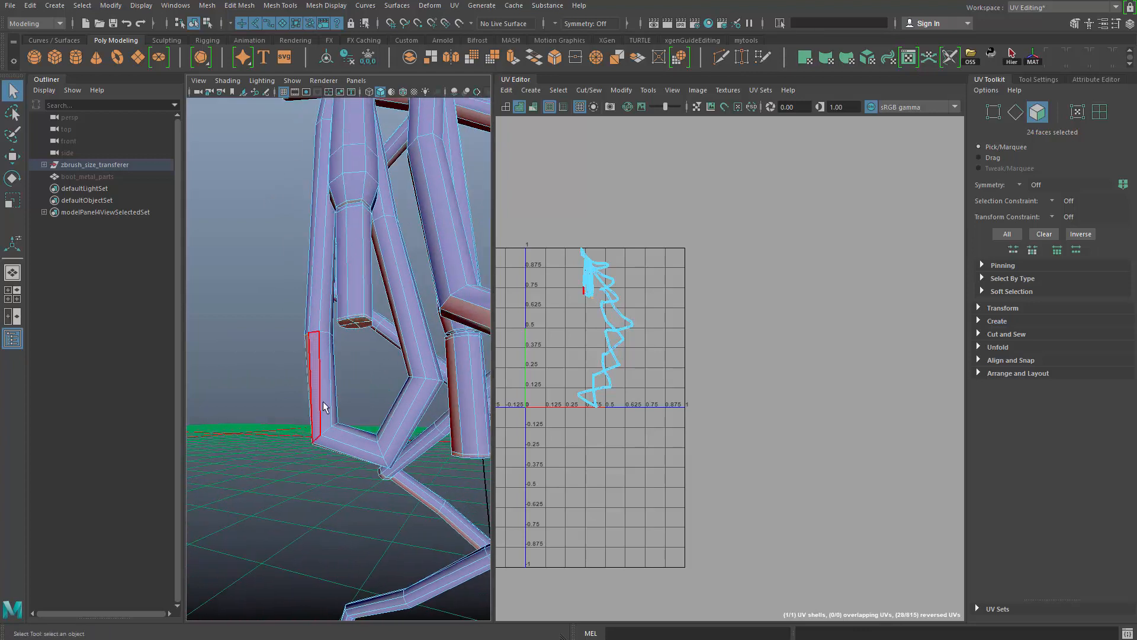
- Grow the face selection upward until it covers both narrow lace tips up to the collar
{"action": "key", "text": "g"}
{"action": "left_click_drag", "start_coordinate": [377, 355], "coordinate": [361, 393], "text": "alt"}
{"action": "right_click_drag", "start_coordinate": [361, 394], "coordinate": [384, 372], "text": "alt"}
{"action": "key", "text": "g"}
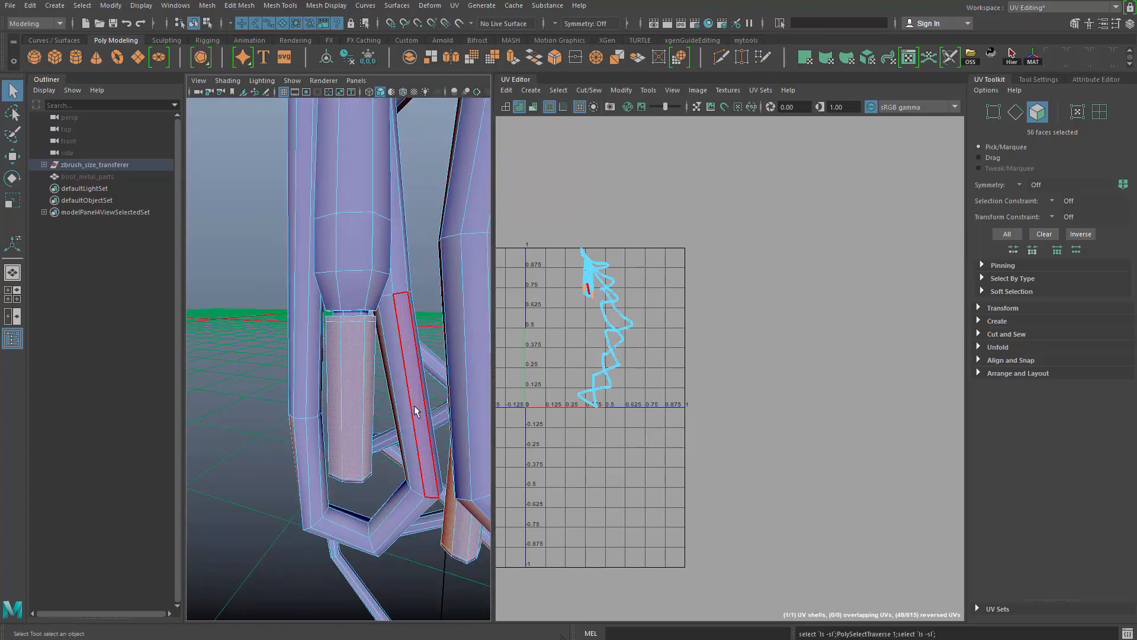
{"action": "left_click_drag", "start_coordinate": [404, 401], "coordinate": [402, 405], "text": "alt"}
{"action": "scroll", "coordinate": [524, 414], "scroll_direction": "up", "scroll_amount": 3}
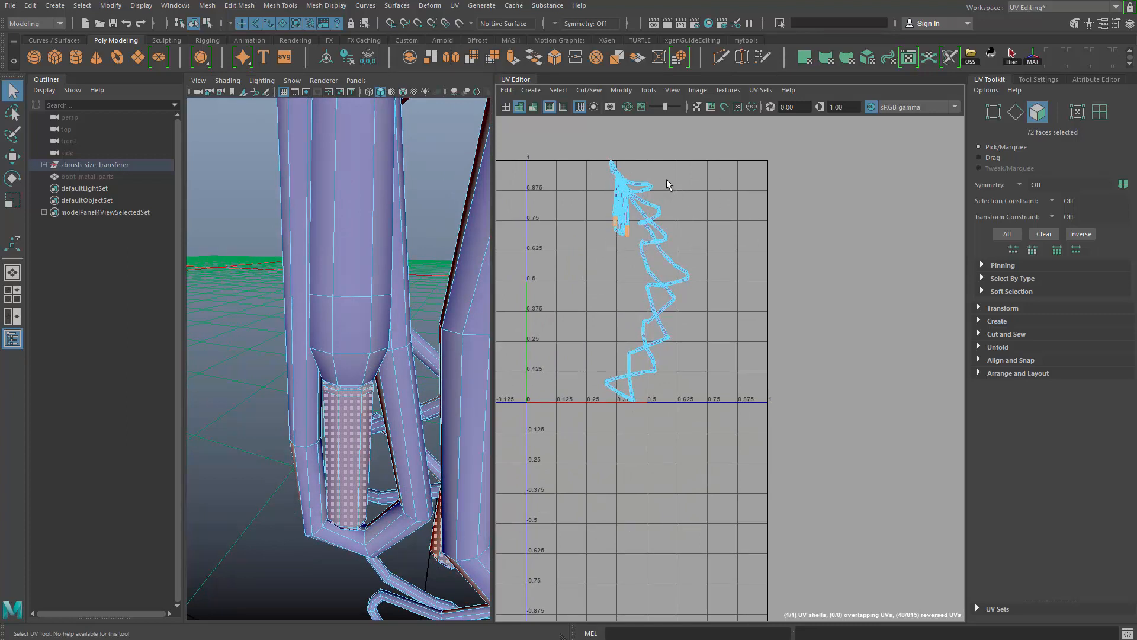
- Separate the selected lace-tip faces into their own UV shells and move them clear of the 0–1 tile
{"action": "right_click_drag", "start_coordinate": [669, 180], "coordinate": [764, 233], "text": "shift"}
{"action": "key", "text": "w"}
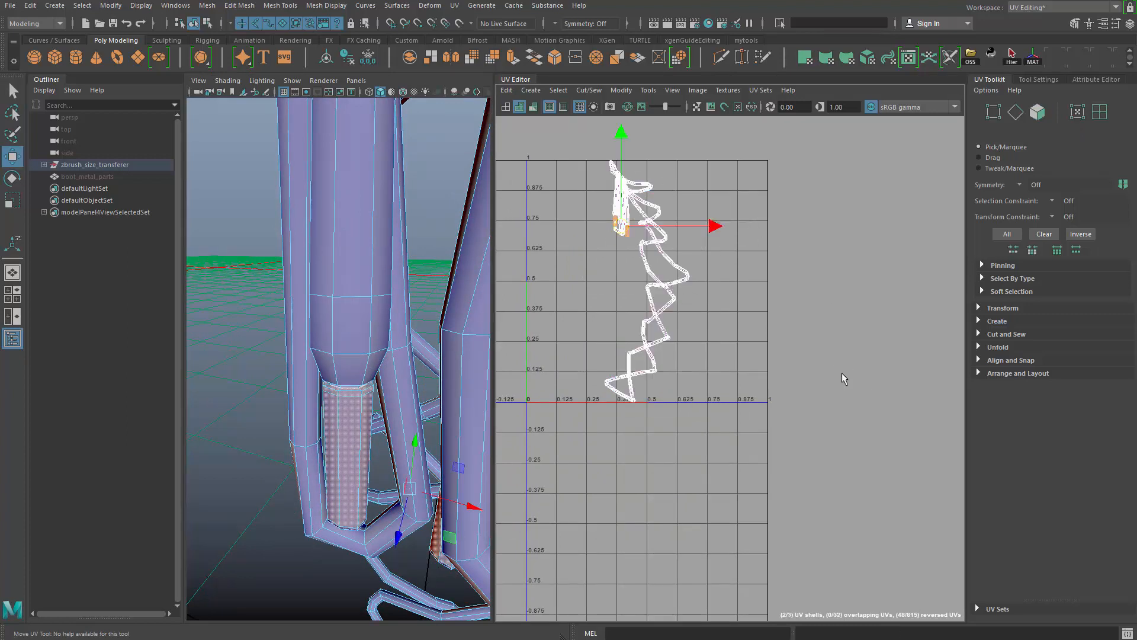
{"action": "middle_click_drag", "start_coordinate": [893, 286], "coordinate": [794, 281], "text": "alt"}
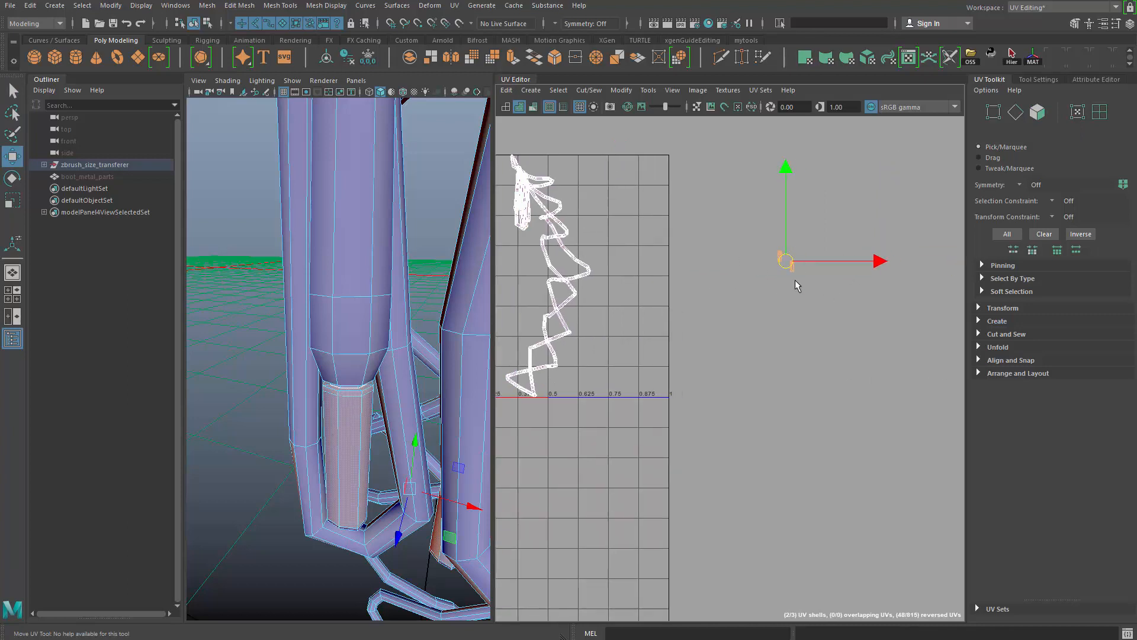
- Select the edges of the two separated tip shells and undo the last change
{"action": "key", "text": "q"}
{"action": "key", "text": "F10"}
{"action": "left_click_drag", "start_coordinate": [923, 378], "coordinate": [737, 253]}
{"action": "key", "text": "w"}
{"action": "middle_click_drag", "start_coordinate": [790, 305], "coordinate": [792, 302], "text": "alt"}
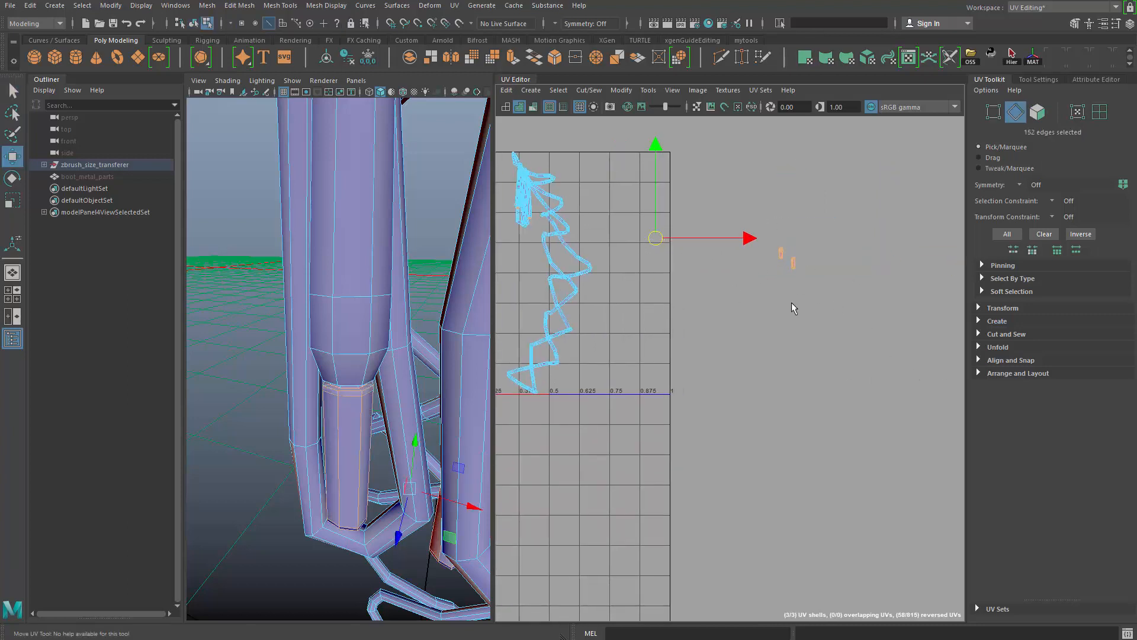
{"action": "left_click", "coordinate": [805, 257]}
{"action": "key", "text": "ctrl+z"}
- Select all edges of the long lace shell and cut its UVs along them
{"action": "middle_click_drag", "start_coordinate": [613, 299], "coordinate": [750, 290], "text": "alt"}
{"action": "scroll", "coordinate": [750, 290], "scroll_direction": "down", "scroll_amount": 2}
{"action": "key", "text": "q"}
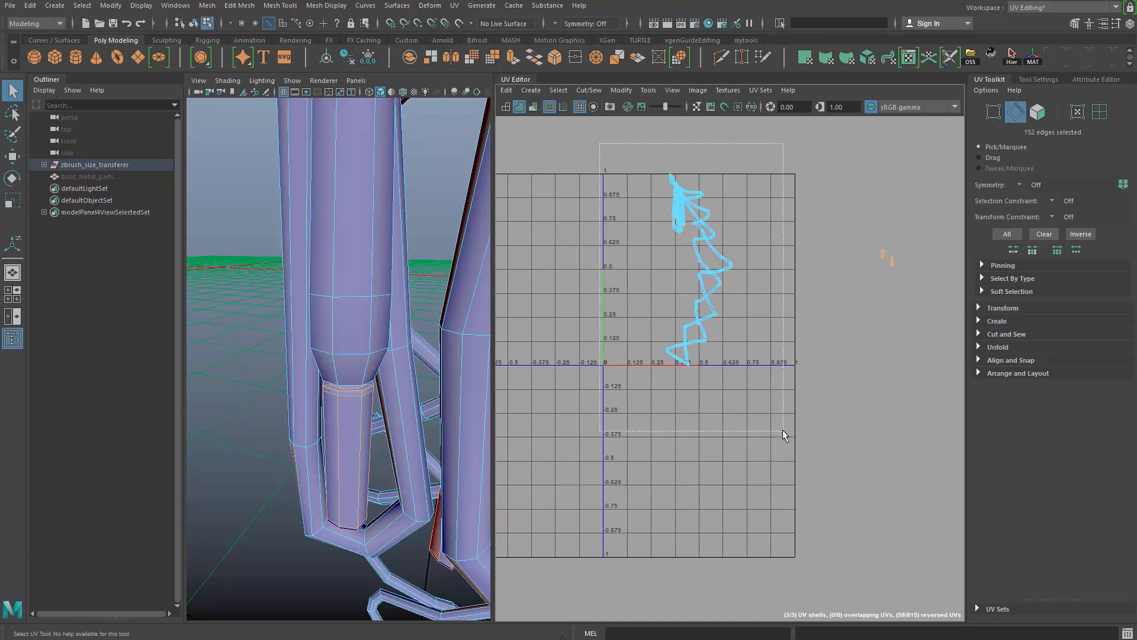
{"action": "left_click_drag", "start_coordinate": [783, 436], "coordinate": [783, 434]}
{"action": "scroll", "coordinate": [699, 332], "scroll_direction": "down", "scroll_amount": 2}
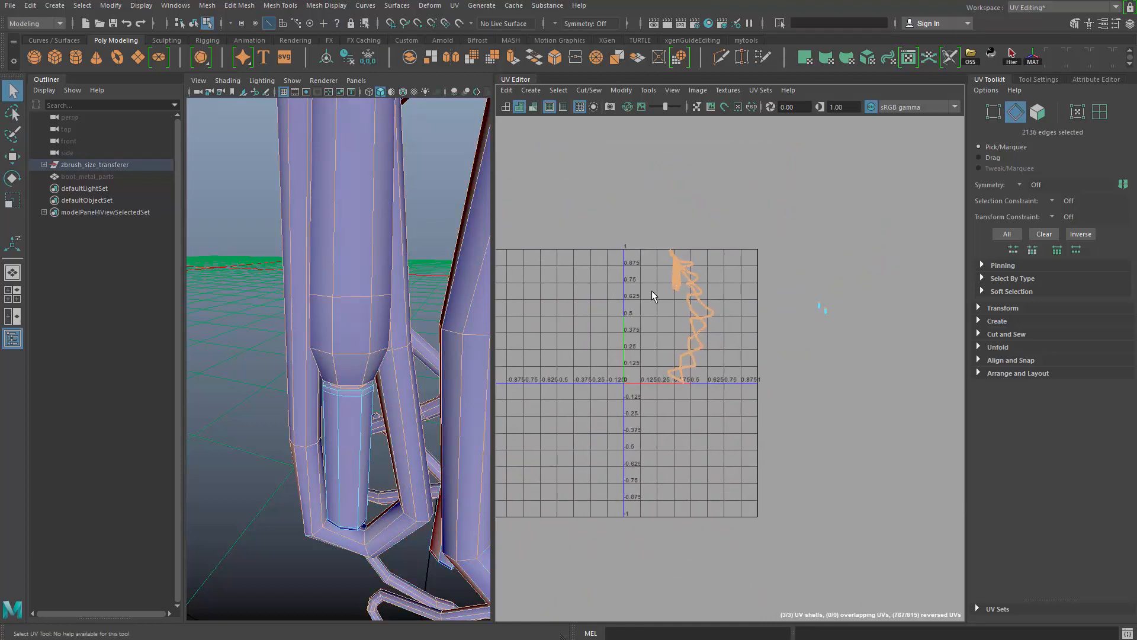
{"action": "right_click_drag", "start_coordinate": [633, 206], "coordinate": [568, 256], "text": "shift"}
{"action": "scroll", "coordinate": [400, 379], "scroll_direction": "down", "scroll_amount": 5}
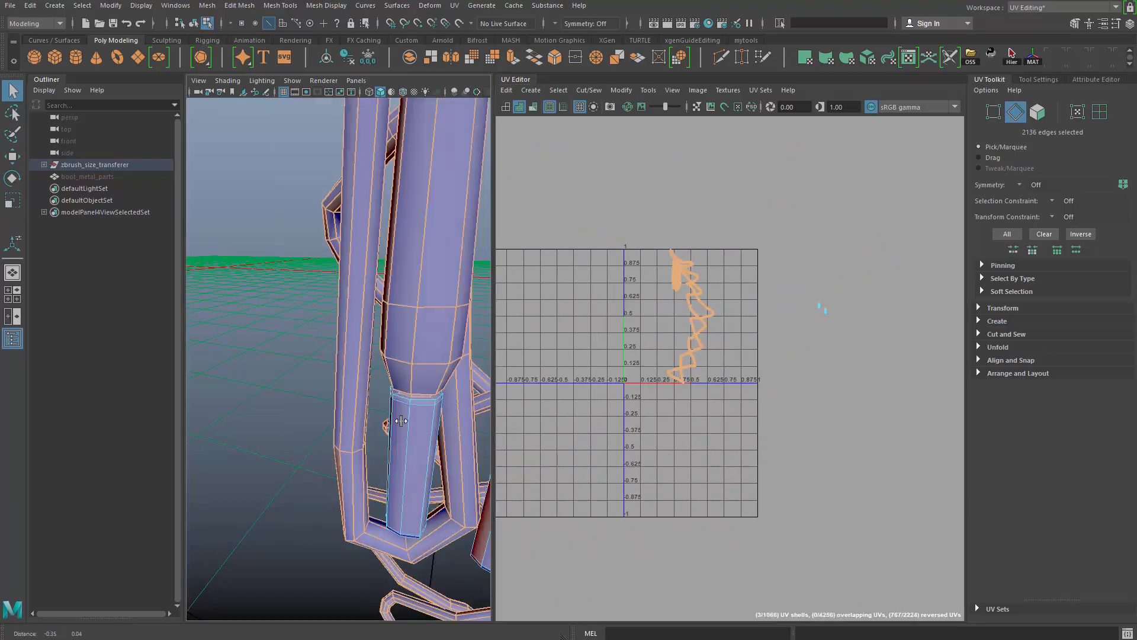
- Unitize the UVs of the cut lace faces
{"action": "left_click_drag", "start_coordinate": [379, 376], "coordinate": [399, 385], "text": "alt"}
{"action": "scroll", "coordinate": [426, 368], "scroll_direction": "up", "scroll_amount": 5}
{"action": "middle_click_drag", "start_coordinate": [761, 324], "coordinate": [736, 308], "text": "alt"}
{"action": "scroll", "coordinate": [736, 308], "scroll_direction": "up", "scroll_amount": 2}
{"action": "scroll", "coordinate": [711, 284], "scroll_direction": "down", "scroll_amount": 1}
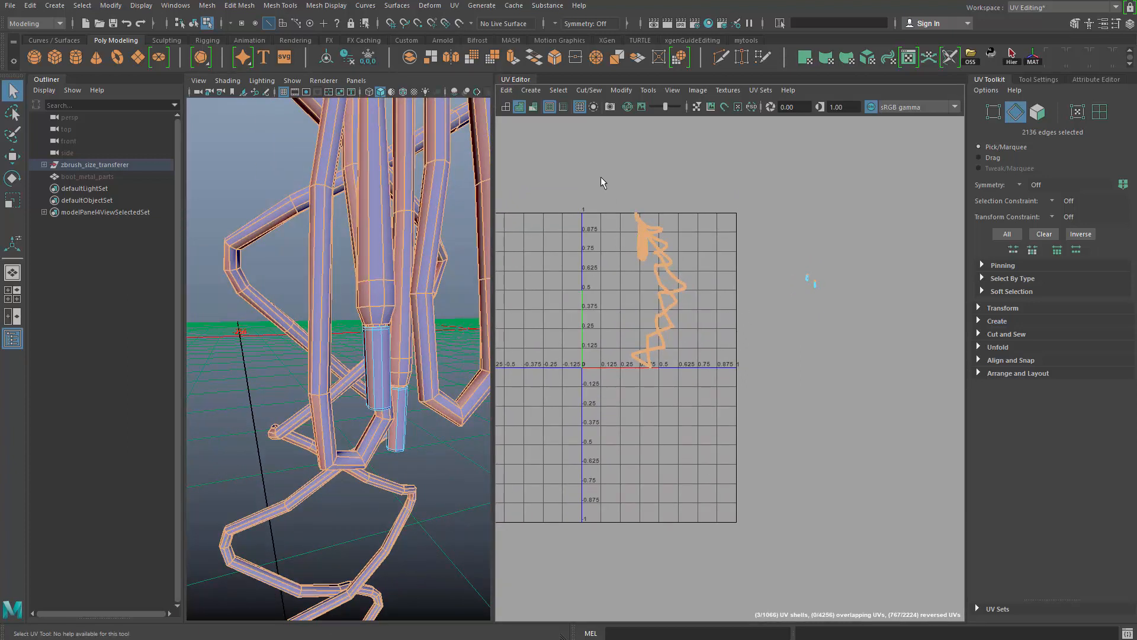
{"action": "left_click", "coordinate": [629, 91]}
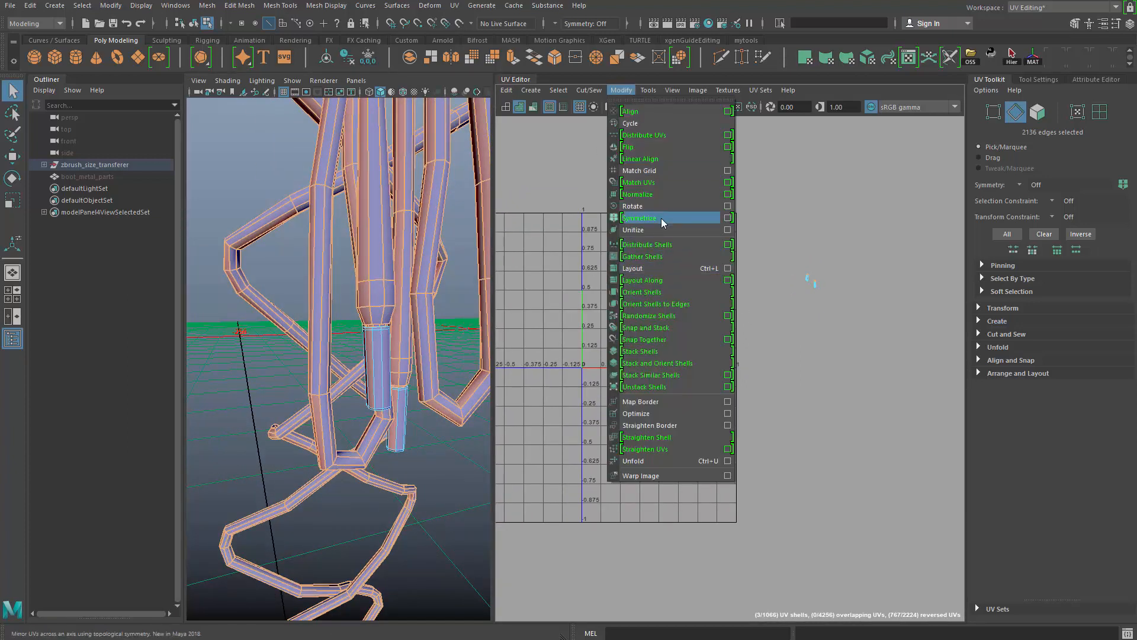
{"action": "left_click", "coordinate": [662, 229]}
{"action": "middle_click_drag", "start_coordinate": [654, 252], "coordinate": [664, 262], "text": "alt"}
{"action": "scroll", "coordinate": [650, 245], "scroll_direction": "up", "scroll_amount": 1}
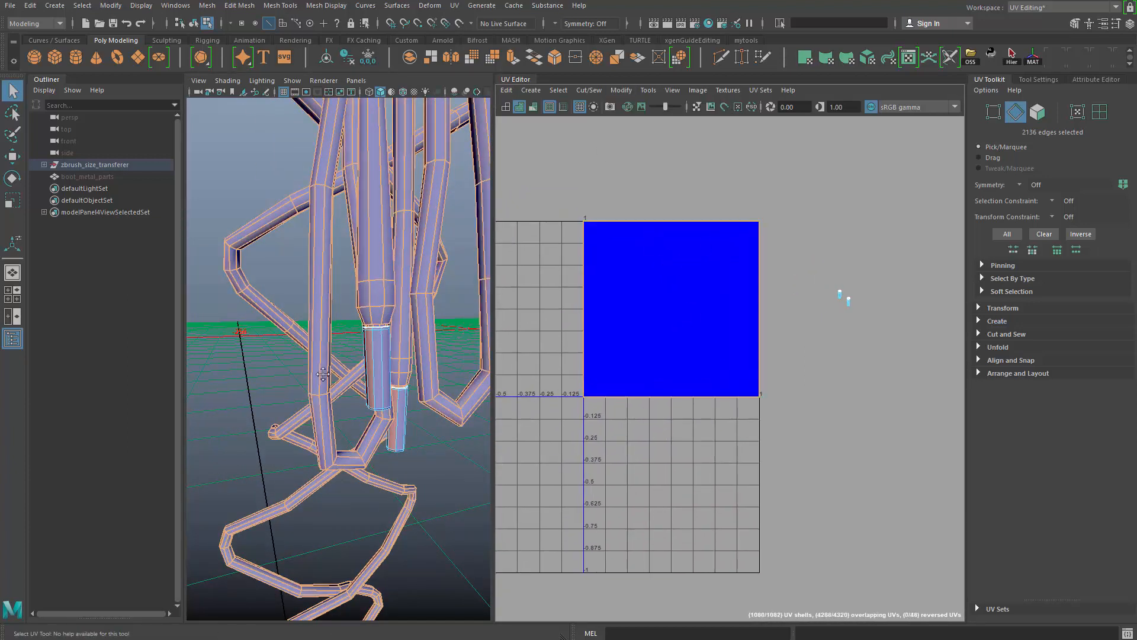
- Select a lengthwise edge loop running along the whole lace
{"action": "middle_click_drag", "start_coordinate": [323, 373], "coordinate": [353, 331], "text": "alt"}
{"action": "right_click_drag", "start_coordinate": [353, 331], "coordinate": [370, 326], "text": "alt"}
{"action": "key", "text": "4"}
{"action": "key", "text": "5"}
{"action": "left_click_drag", "start_coordinate": [379, 299], "coordinate": [371, 290], "text": "alt"}
{"action": "right_click_drag", "start_coordinate": [371, 289], "coordinate": [377, 243]}
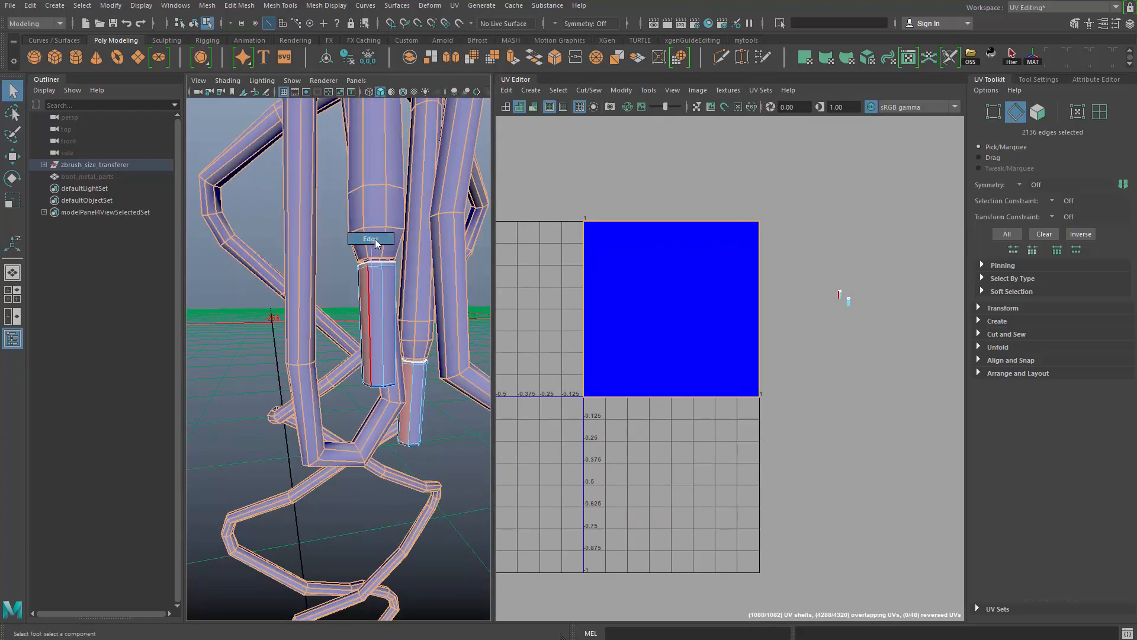
{"action": "double_click", "coordinate": [363, 210]}
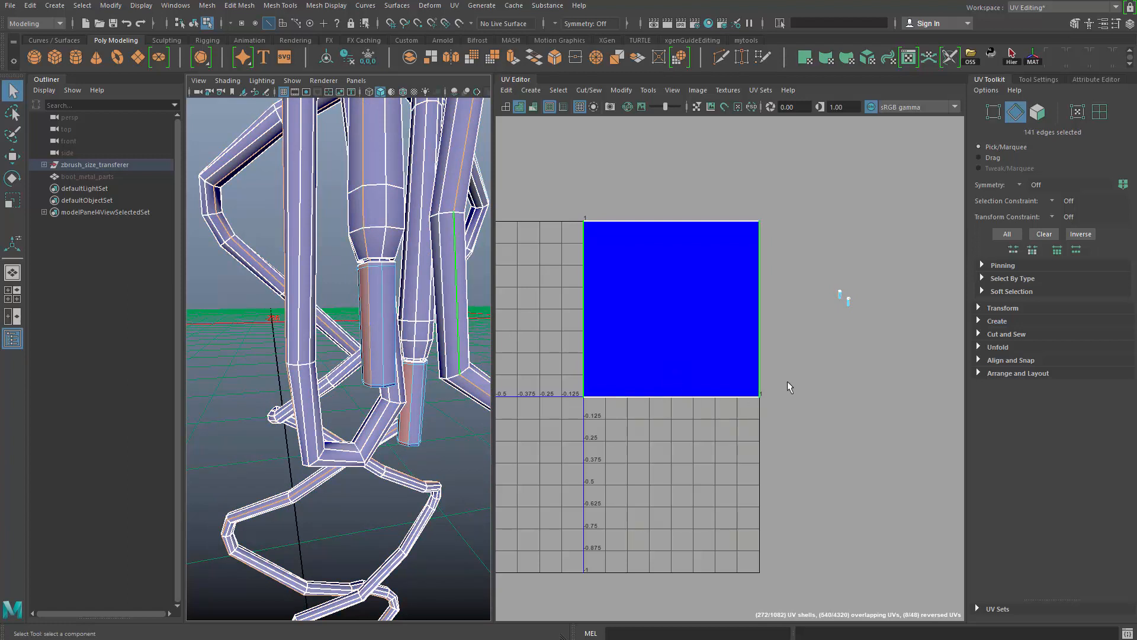
- Remove the two tip shells' edges from the lengthwise loop selection
{"action": "middle_click_drag", "start_coordinate": [924, 374], "coordinate": [801, 365], "text": "alt"}
{"action": "right_click_drag", "start_coordinate": [801, 365], "coordinate": [865, 368], "text": "alt"}
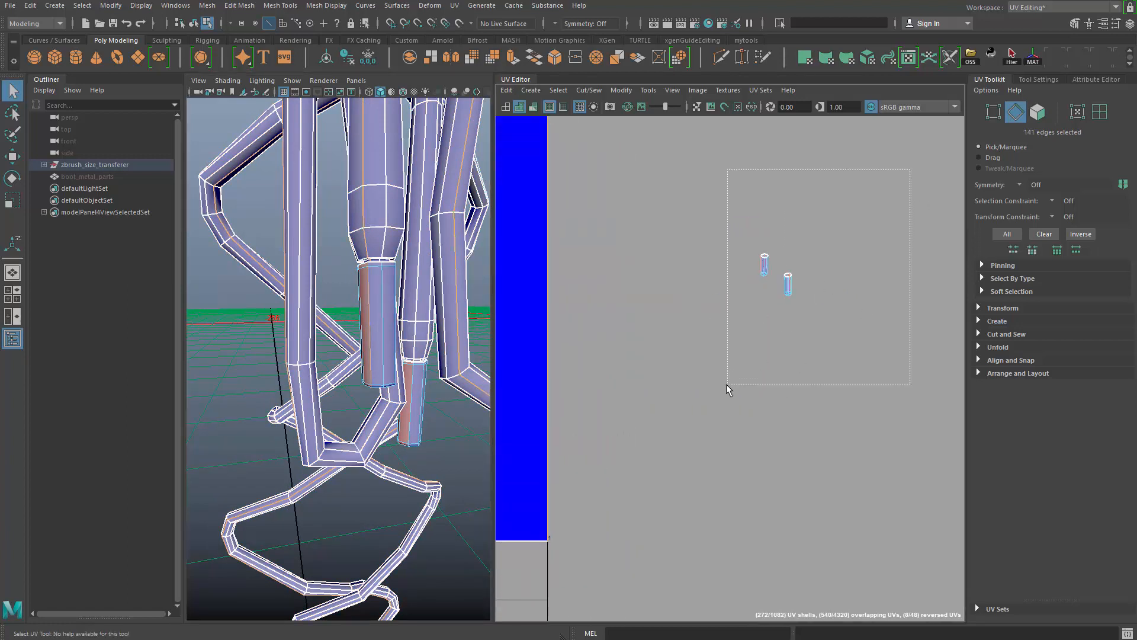
{"action": "right_click_drag", "start_coordinate": [794, 249], "coordinate": [720, 231], "text": "alt"}
{"action": "middle_click_drag", "start_coordinate": [616, 290], "coordinate": [800, 199], "text": "alt"}
{"action": "right_click_drag", "start_coordinate": [670, 151], "coordinate": [629, 141], "text": "alt"}
- Invert the edge selection across the laces and deselect the edges of the two tip shells
{"action": "right_click_drag", "start_coordinate": [403, 296], "coordinate": [349, 249], "text": "alt"}
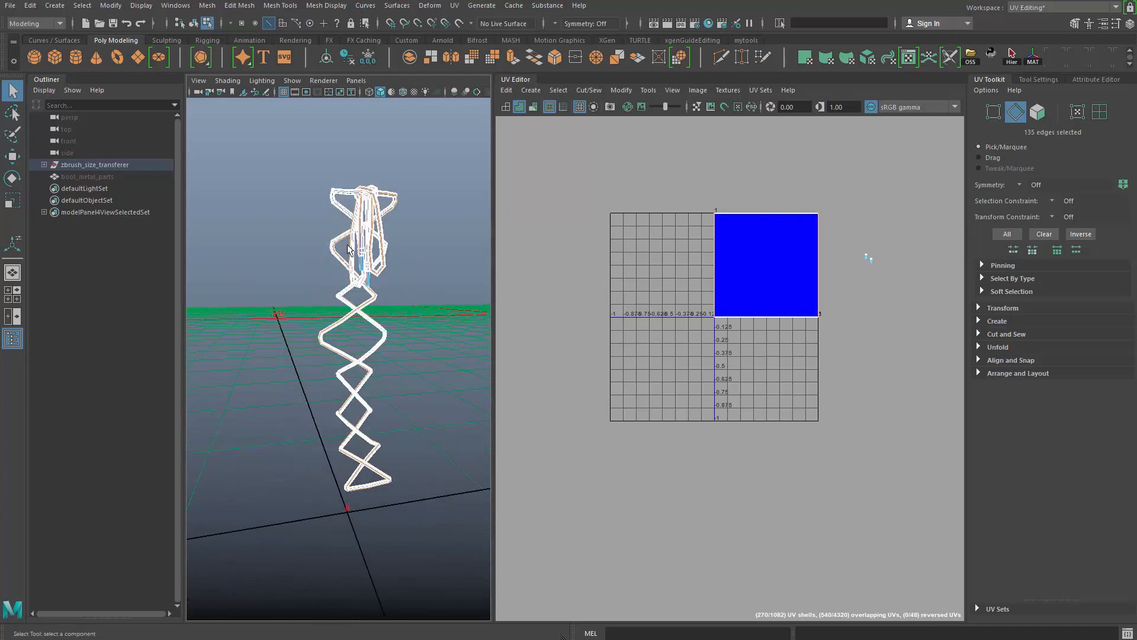
{"action": "left_click_drag", "start_coordinate": [260, 136], "coordinate": [476, 553]}
{"action": "middle_click_drag", "start_coordinate": [862, 341], "coordinate": [735, 370], "text": "alt"}
{"action": "right_click_drag", "start_coordinate": [741, 370], "coordinate": [844, 376], "text": "alt"}
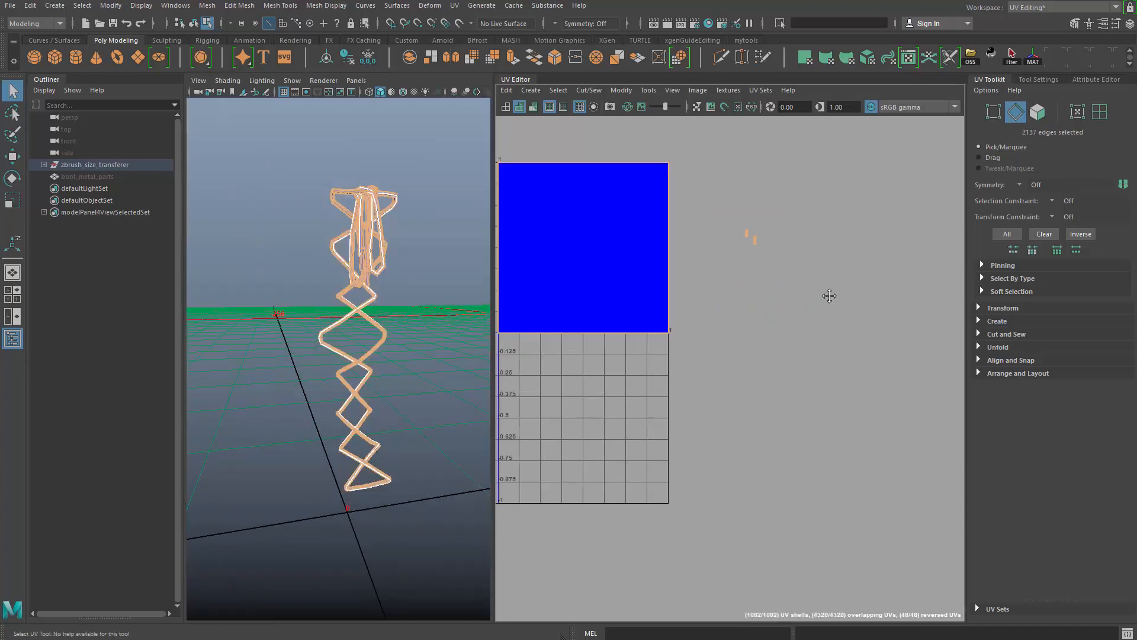
{"action": "middle_click_drag", "start_coordinate": [830, 296], "coordinate": [764, 368], "text": "alt"}
{"action": "right_click_drag", "start_coordinate": [770, 367], "coordinate": [968, 450], "text": "alt"}
{"action": "middle_click_drag", "start_coordinate": [680, 208], "coordinate": [809, 247], "text": "alt"}
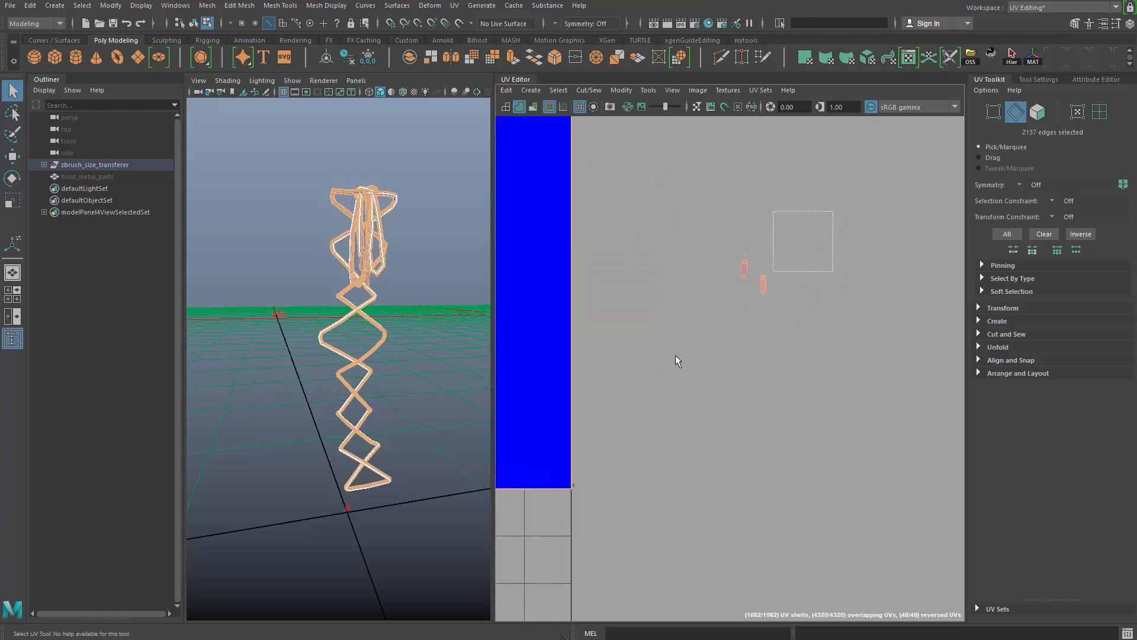
{"action": "left_click_drag", "start_coordinate": [675, 354], "coordinate": [671, 363], "text": "ctrl"}
{"action": "middle_click_drag", "start_coordinate": [526, 193], "coordinate": [942, 240], "text": "alt"}
{"action": "right_click_drag", "start_coordinate": [942, 240], "coordinate": [516, 169], "text": "alt"}
{"action": "left_click_drag", "start_coordinate": [314, 389], "coordinate": [340, 409], "text": "alt"}
{"action": "right_click_drag", "start_coordinate": [341, 409], "coordinate": [437, 401], "text": "alt"}
{"action": "middle_click_drag", "start_coordinate": [436, 401], "coordinate": [421, 441], "text": "alt"}
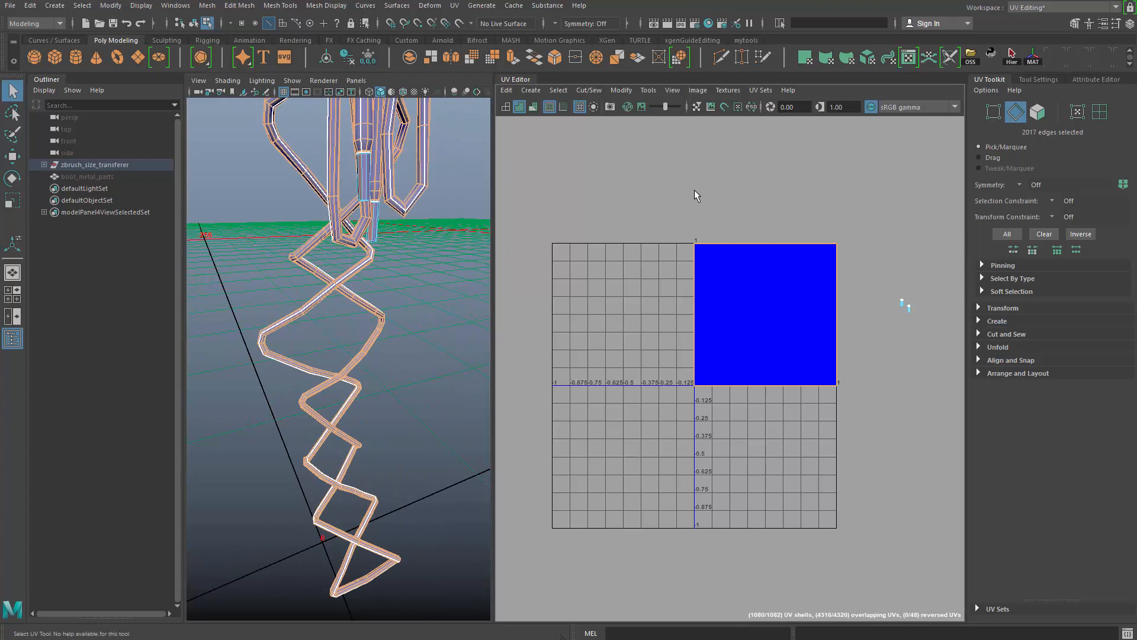
- Move and sew the selected lace edges into one straight strip and select all of that strip's UVs
{"action": "right_click_drag", "start_coordinate": [697, 194], "coordinate": [702, 158], "text": "shift"}
{"action": "right_click_drag", "start_coordinate": [783, 309], "coordinate": [521, 213], "text": "alt"}
{"action": "right_click_drag", "start_coordinate": [640, 315], "coordinate": [710, 361], "text": "alt"}
{"action": "right_click_drag", "start_coordinate": [645, 281], "coordinate": [663, 280]}
{"action": "double_click", "coordinate": [651, 279]}
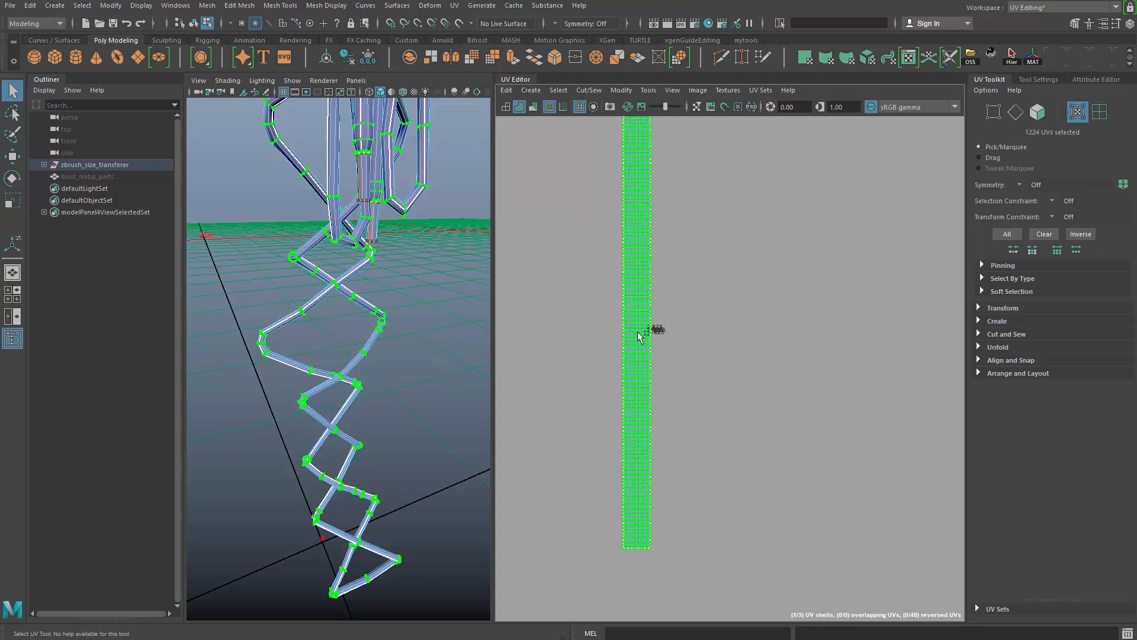
- Scale the long lace strip's UVs down to about the tile's height and place them inside the 0–1 tile
{"action": "key", "text": "r"}
{"action": "left_click_drag", "start_coordinate": [644, 325], "coordinate": [549, 325]}
{"action": "key", "text": "f"}
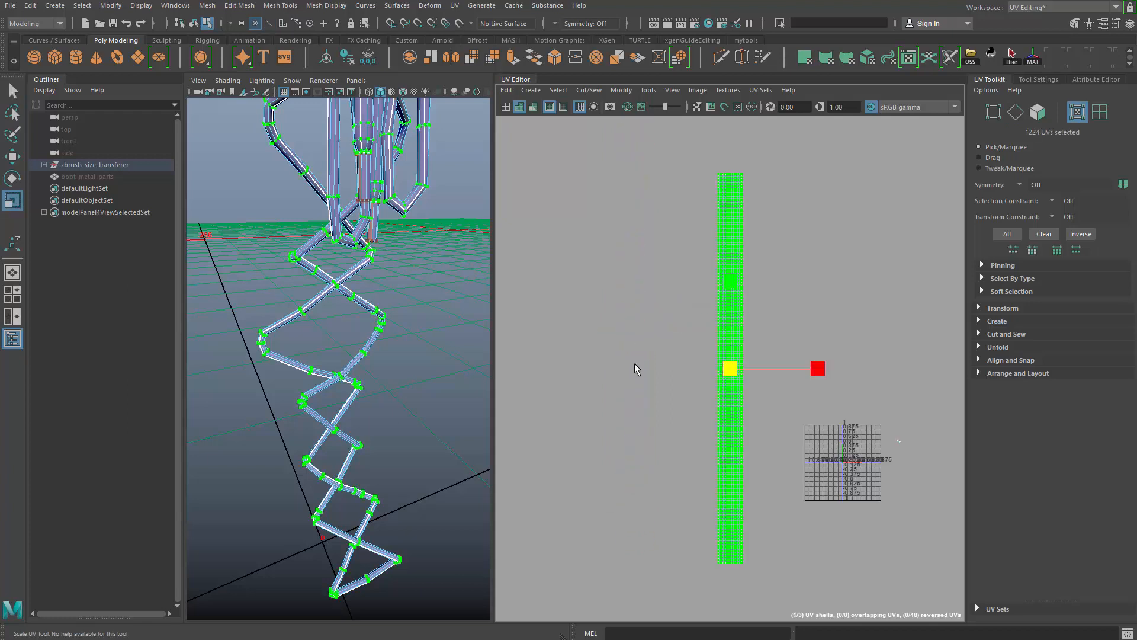
{"action": "middle_click_drag", "start_coordinate": [736, 381], "coordinate": [676, 293], "text": "alt"}
{"action": "key", "text": "w"}
{"action": "key", "text": "r"}
{"action": "left_click_drag", "start_coordinate": [719, 307], "coordinate": [723, 339]}
{"action": "key", "text": "w"}
{"action": "middle_click_drag", "start_coordinate": [728, 353], "coordinate": [658, 291], "text": "alt"}
{"action": "right_click_drag", "start_coordinate": [661, 294], "coordinate": [797, 262], "text": "alt"}
{"action": "left_click_drag", "start_coordinate": [780, 266], "coordinate": [765, 283]}
{"action": "right_click_drag", "start_coordinate": [764, 283], "coordinate": [871, 381], "text": "alt"}
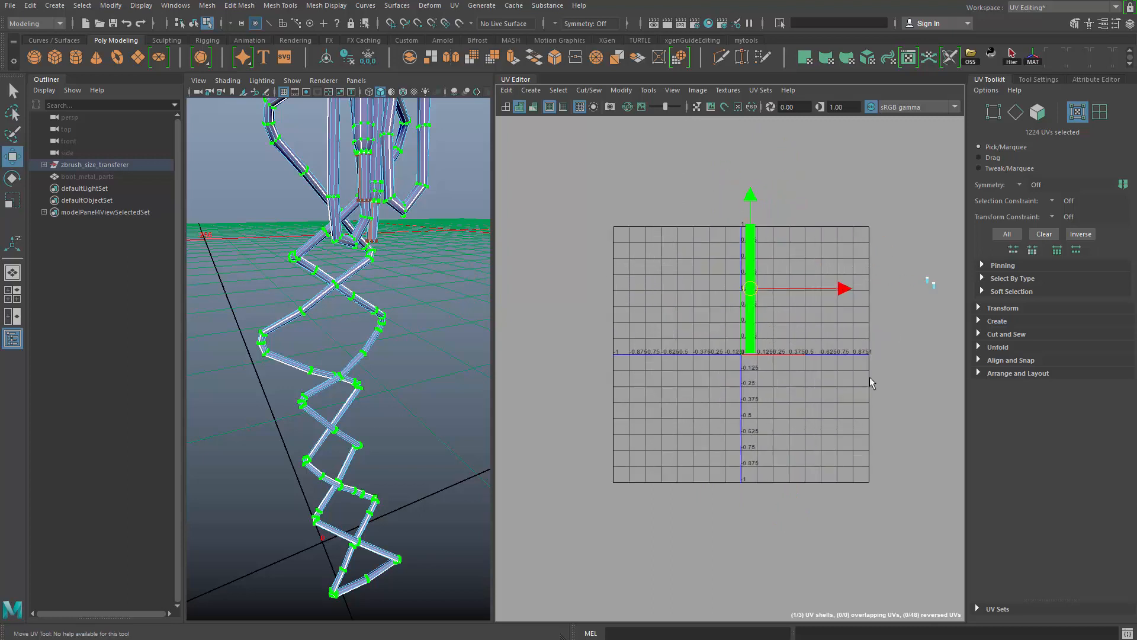
- Try to unfold the lace strip's UV shell, check its shape along the length and undo the unfold
{"action": "middle_click_drag", "start_coordinate": [871, 381], "coordinate": [842, 394], "text": "alt"}
{"action": "right_click_drag", "start_coordinate": [711, 331], "coordinate": [764, 349], "text": "alt"}
{"action": "right_click_drag", "start_coordinate": [848, 359], "coordinate": [815, 350], "text": "shift"}
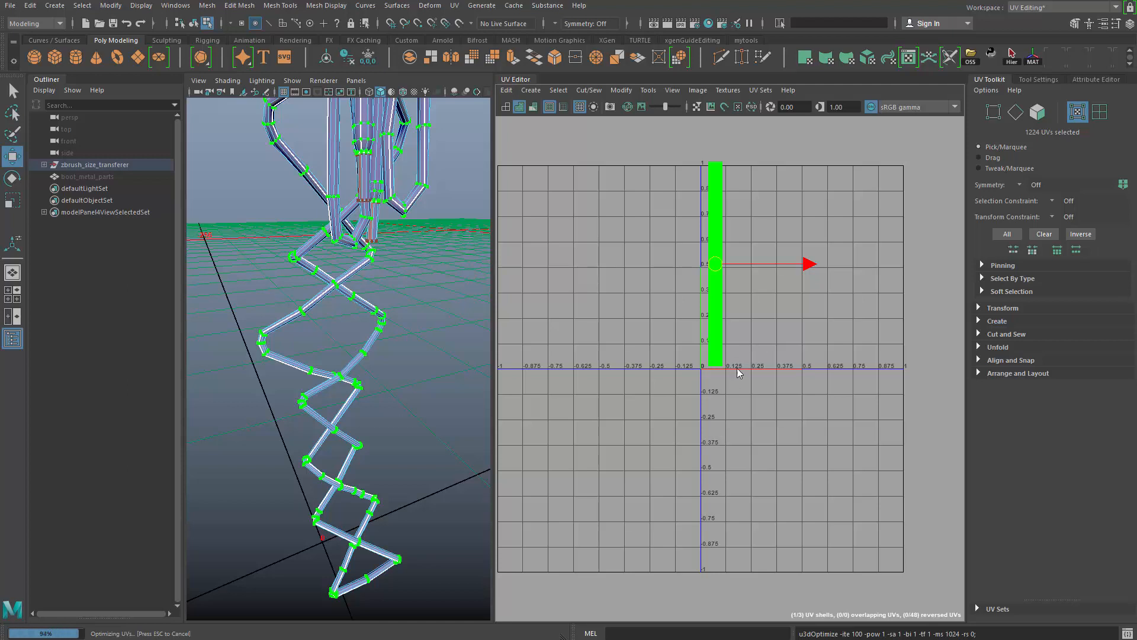
{"action": "middle_click_drag", "start_coordinate": [737, 368], "coordinate": [724, 410], "text": "alt"}
{"action": "right_click_drag", "start_coordinate": [699, 329], "coordinate": [829, 328], "text": "alt"}
{"action": "middle_click_drag", "start_coordinate": [829, 329], "coordinate": [834, 610], "text": "alt"}
{"action": "middle_click_drag", "start_coordinate": [743, 349], "coordinate": [751, 443], "text": "alt"}
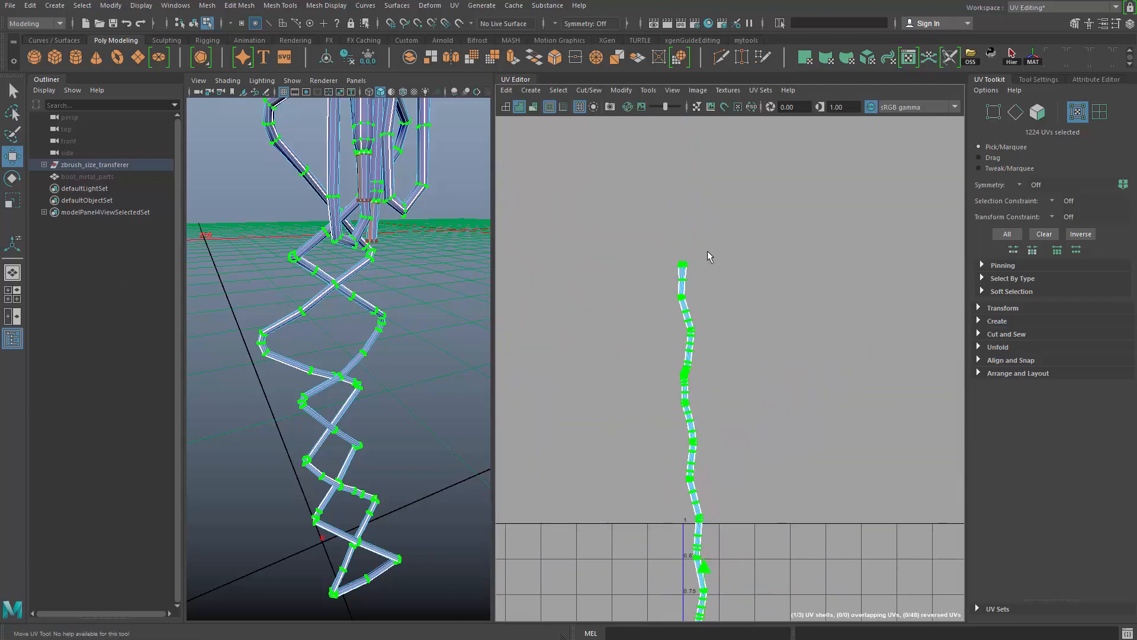
{"action": "middle_click_drag", "start_coordinate": [741, 373], "coordinate": [746, 119], "text": "alt"}
{"action": "middle_click_drag", "start_coordinate": [817, 497], "coordinate": [796, 148], "text": "alt"}
{"action": "middle_click_drag", "start_coordinate": [801, 437], "coordinate": [815, 562], "text": "alt"}
{"action": "middle_click_drag", "start_coordinate": [783, 189], "coordinate": [797, 438], "text": "alt"}
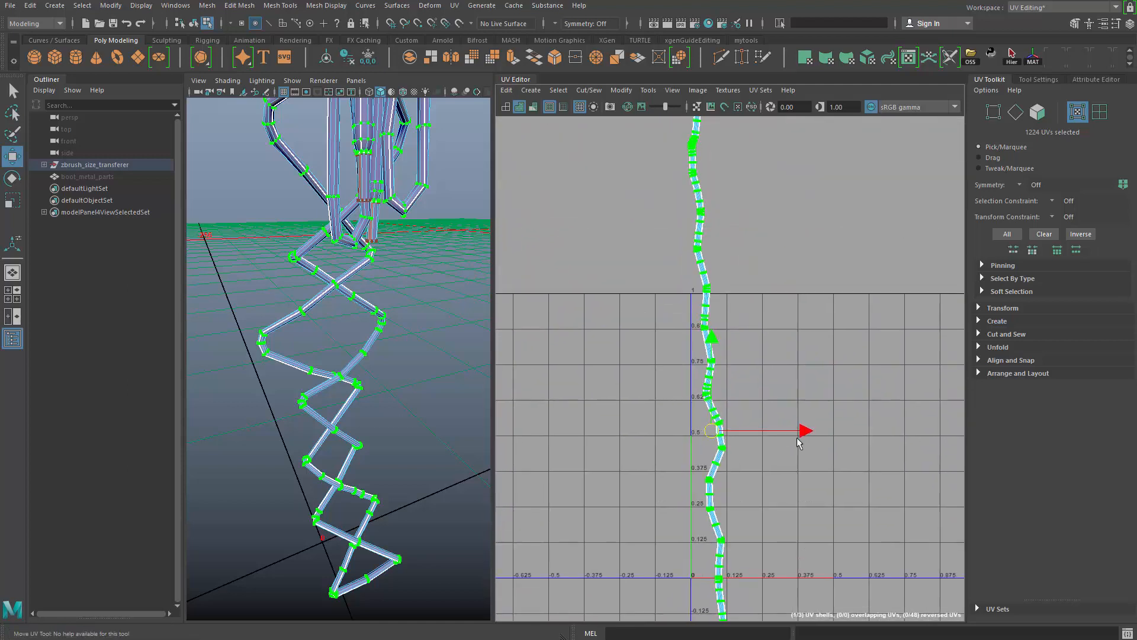
{"action": "middle_click_drag", "start_coordinate": [801, 136], "coordinate": [812, 527], "text": "alt"}
{"action": "right_click_drag", "start_coordinate": [782, 456], "coordinate": [812, 530], "text": "alt"}
{"action": "middle_click_drag", "start_coordinate": [699, 399], "coordinate": [822, 240], "text": "alt"}
{"action": "right_click_drag", "start_coordinate": [822, 240], "coordinate": [718, 418], "text": "alt"}
{"action": "middle_click_drag", "start_coordinate": [775, 260], "coordinate": [747, 189], "text": "alt"}
{"action": "right_click_drag", "start_coordinate": [748, 186], "coordinate": [741, 325], "text": "alt"}
{"action": "key", "text": "ctrl+z"}
- Run the unfold again on the straight lace strip's UV shell
{"action": "middle_click_drag", "start_coordinate": [756, 344], "coordinate": [726, 249], "text": "alt"}
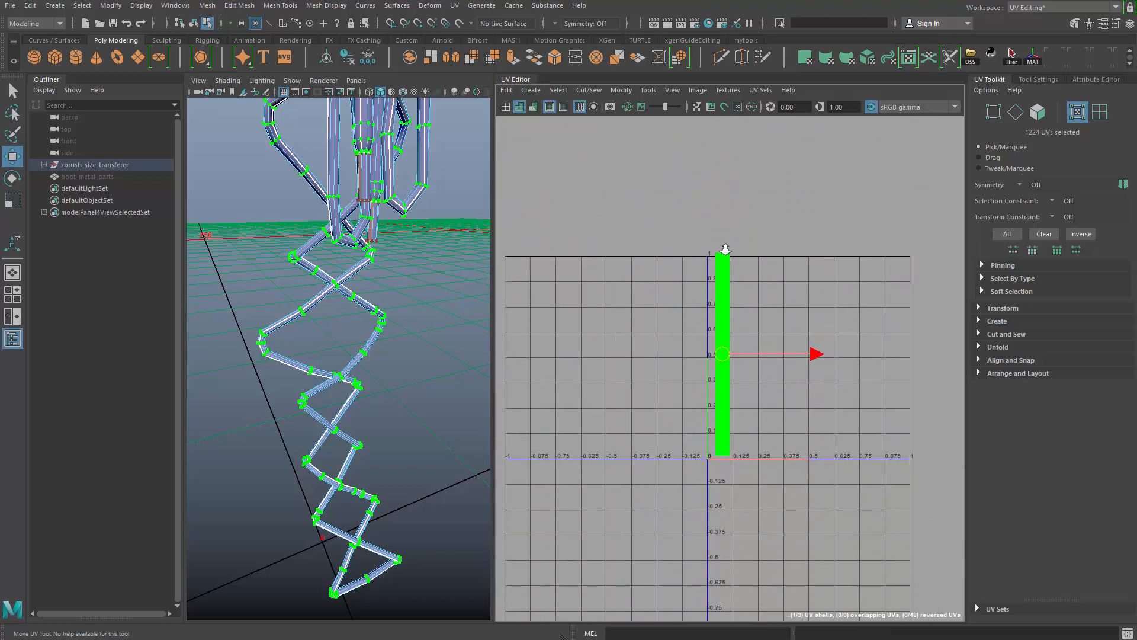
{"action": "key", "text": "q"}
{"action": "mouse_move", "coordinate": [725, 249]}
{"action": "right_mouse_down", "text": "alt"}
{"action": "mouse_move", "coordinate": [827, 355]}
{"action": "mouse_move", "coordinate": [657, 382]}
{"action": "right_mouse_up", "text": "alt"}
{"action": "right_click_drag", "start_coordinate": [766, 379], "coordinate": [824, 440], "text": "alt"}
{"action": "middle_click_drag", "start_coordinate": [824, 441], "coordinate": [823, 510], "text": "alt"}
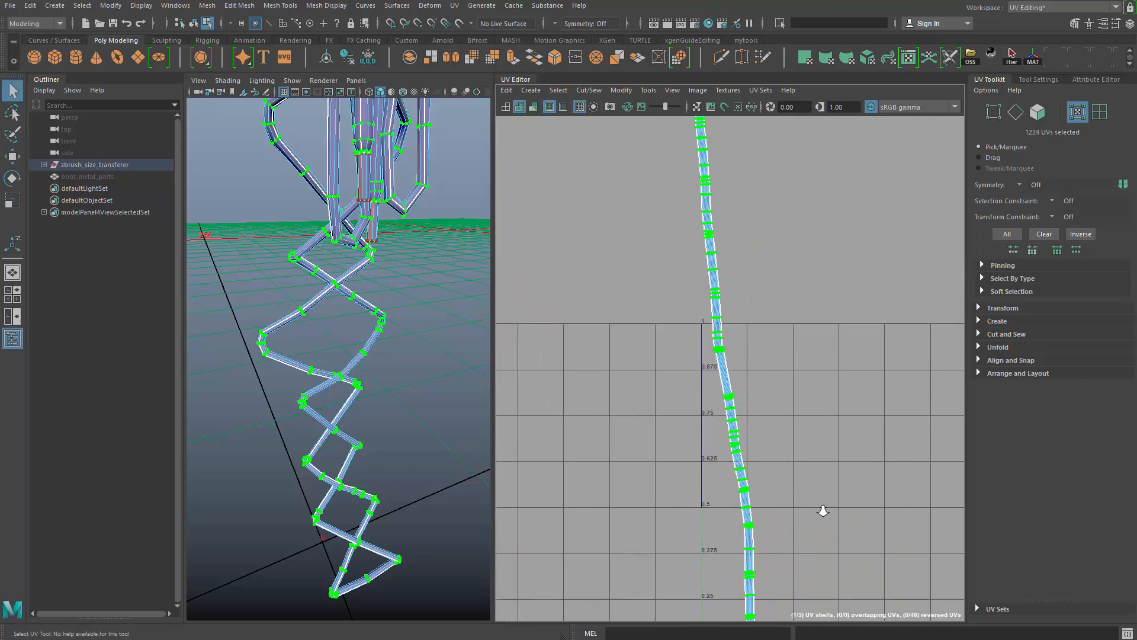
{"action": "right_click_drag", "start_coordinate": [823, 511], "coordinate": [971, 619], "text": "alt"}
- Examine the unfolded lace strip's shape against the 3D lace, selecting a crosswise row of edges at one bend
{"action": "right_click_drag", "start_coordinate": [726, 343], "coordinate": [549, 265], "text": "alt"}
{"action": "middle_click_drag", "start_coordinate": [653, 368], "coordinate": [674, 258], "text": "alt"}
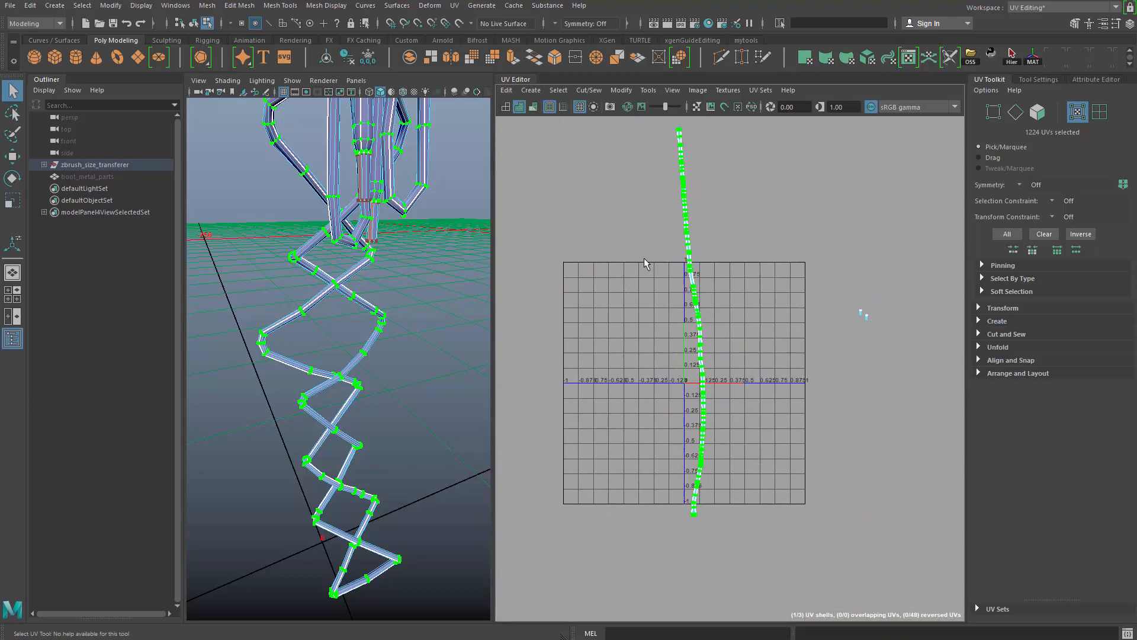
{"action": "right_click_drag", "start_coordinate": [644, 257], "coordinate": [696, 363], "text": "alt"}
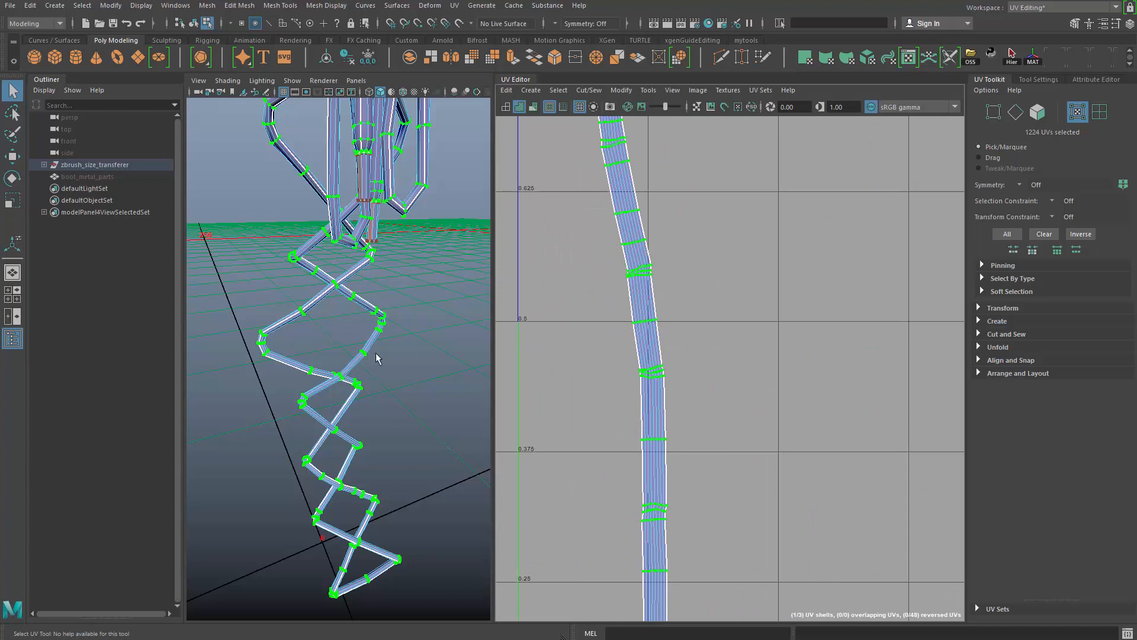
{"action": "left_click_drag", "start_coordinate": [376, 353], "coordinate": [623, 332], "text": "alt"}
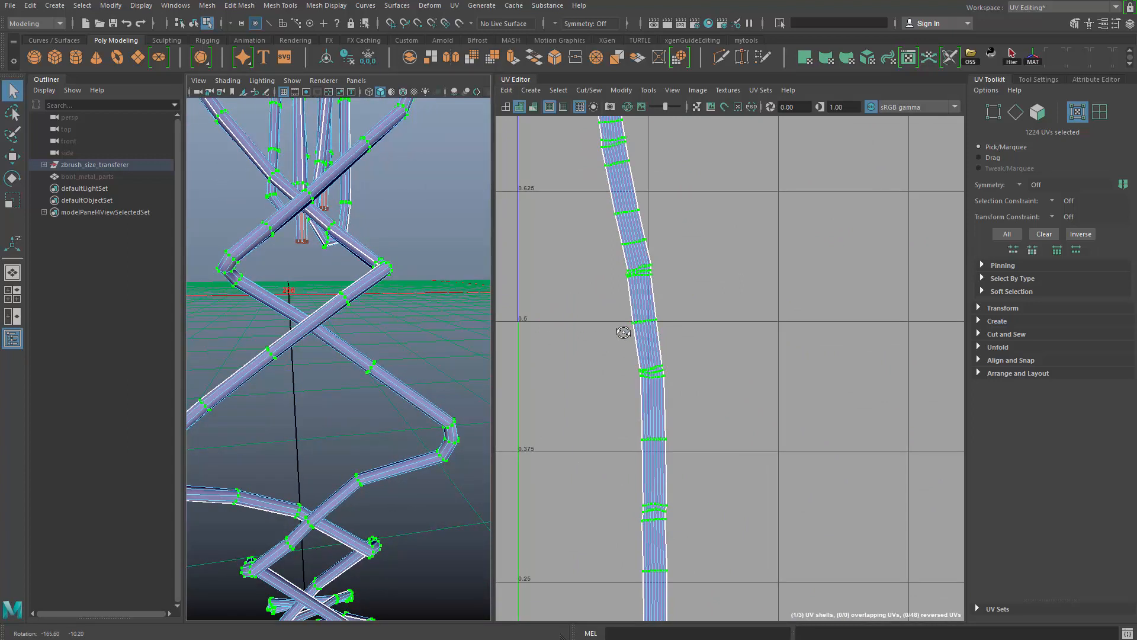
{"action": "scroll", "coordinate": [637, 284], "scroll_direction": "down", "scroll_amount": 1}
{"action": "scroll", "coordinate": [668, 357], "scroll_direction": "up", "scroll_amount": 4}
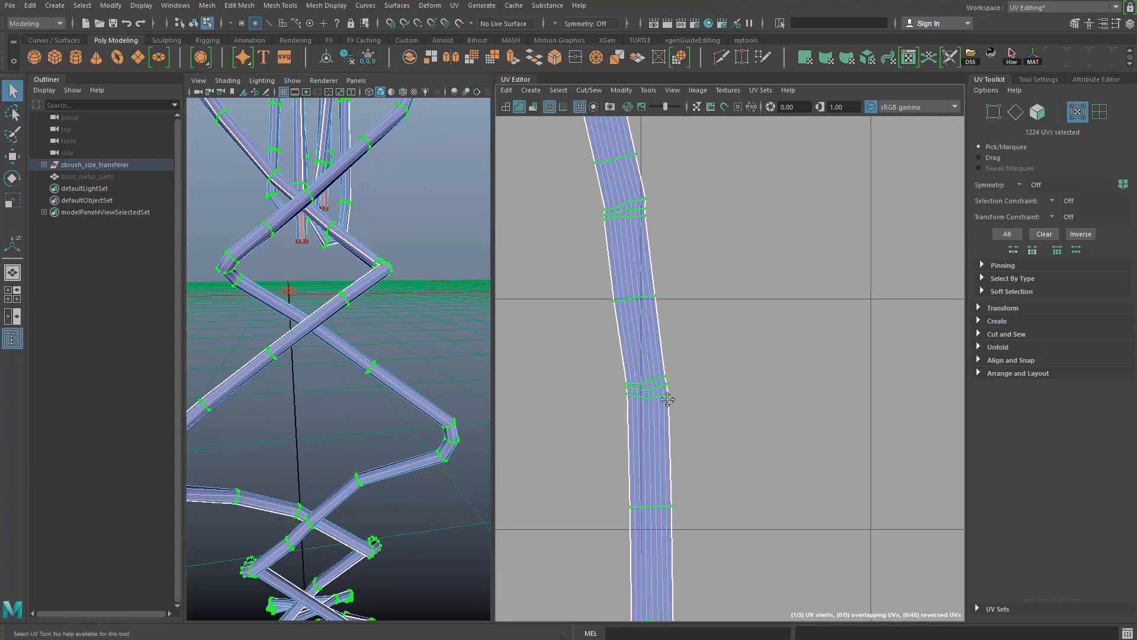
{"action": "scroll", "coordinate": [668, 443], "scroll_direction": "up", "scroll_amount": 3}
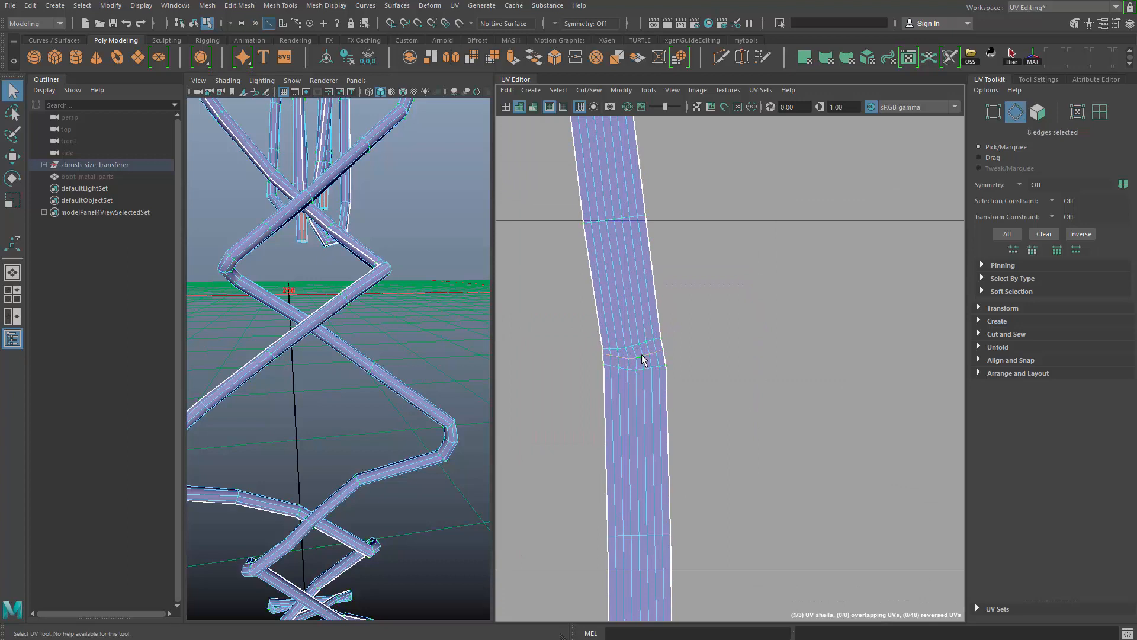
{"action": "scroll", "coordinate": [641, 354], "scroll_direction": "down", "scroll_amount": 8}
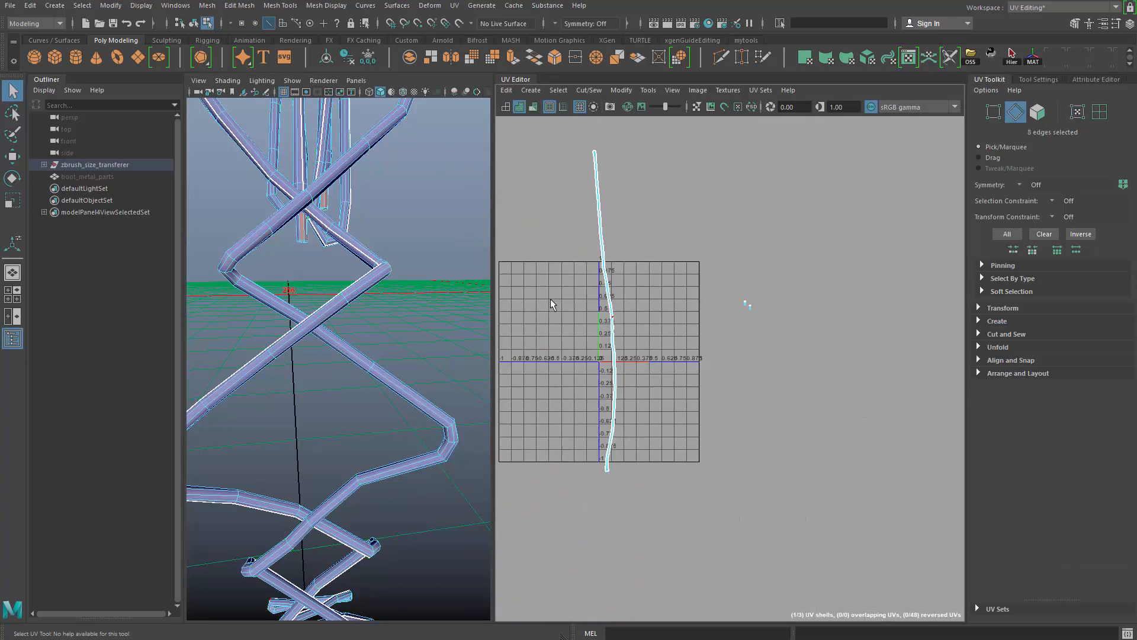
- Examine the long lace strip's UV shell along its full length, including the crosswise edges at its bends
{"action": "middle_click_drag", "start_coordinate": [551, 300], "coordinate": [604, 308], "text": "alt"}
{"action": "key", "text": "ctrl+z"}
{"action": "key", "text": "ctrl+z"}
{"action": "scroll", "coordinate": [705, 375], "scroll_direction": "up", "scroll_amount": 5}
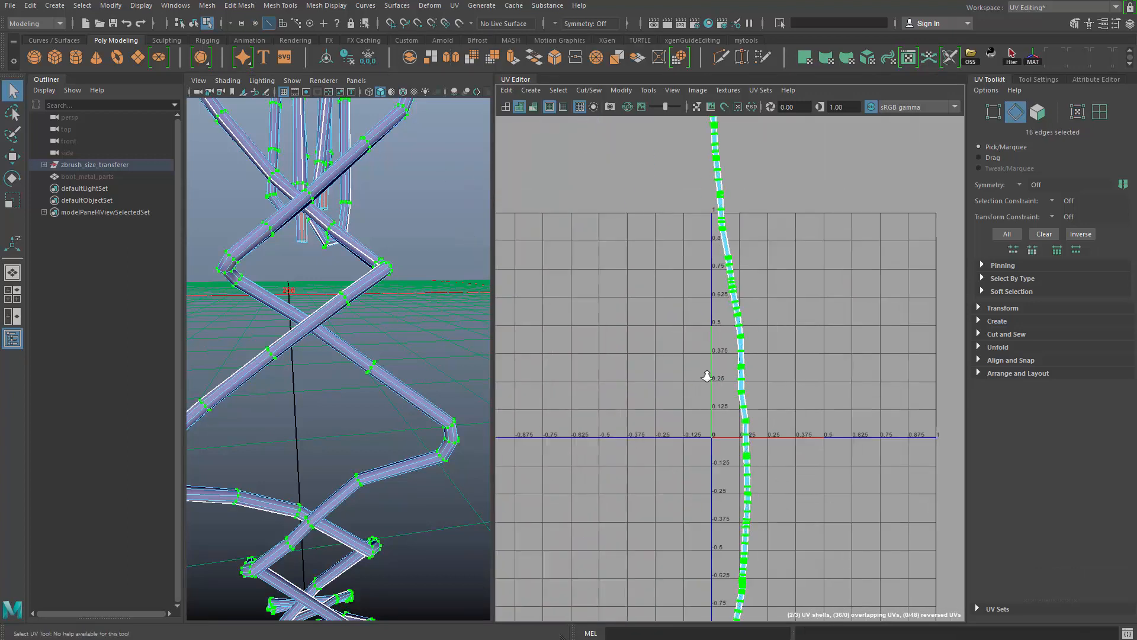
{"action": "scroll", "coordinate": [749, 356], "scroll_direction": "down", "scroll_amount": 7}
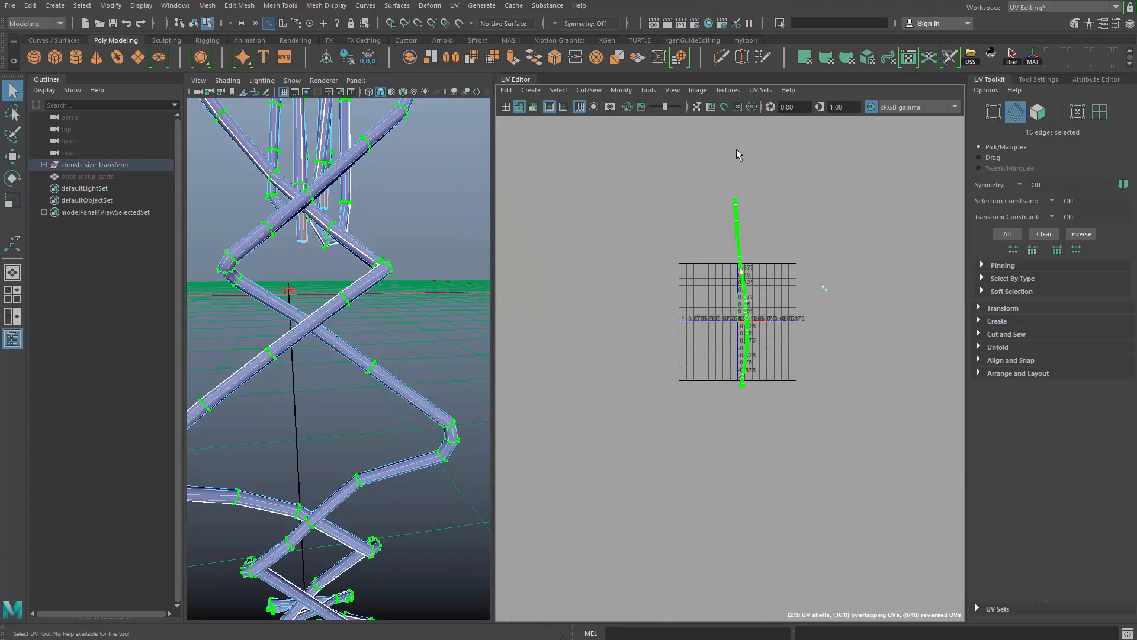
{"action": "scroll", "coordinate": [728, 355], "scroll_direction": "up", "scroll_amount": 8}
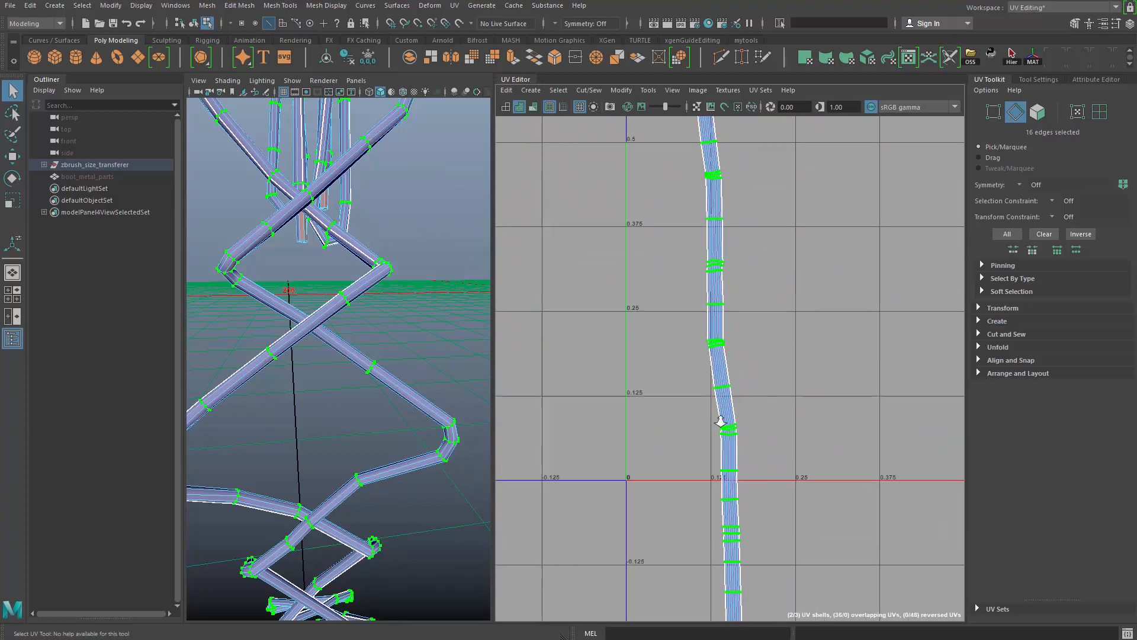
{"action": "scroll", "coordinate": [720, 422], "scroll_direction": "up", "scroll_amount": 5}
{"action": "left_click_drag", "start_coordinate": [682, 234], "coordinate": [755, 279]}
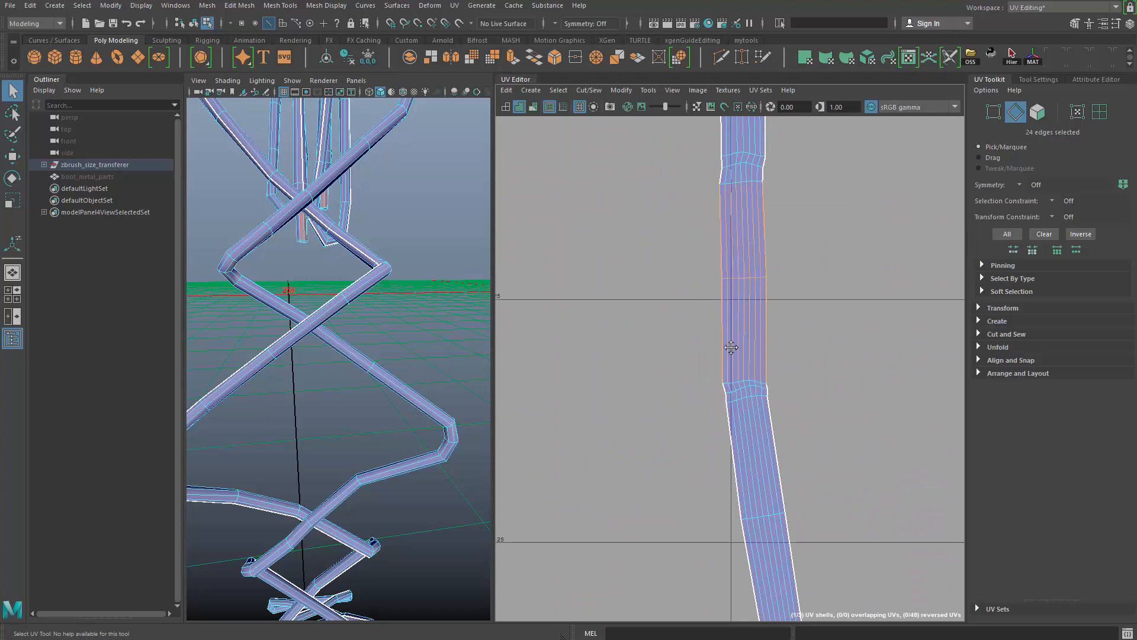
{"action": "scroll", "coordinate": [735, 332], "scroll_direction": "down", "scroll_amount": 2}
{"action": "left_click_drag", "start_coordinate": [592, 492], "coordinate": [590, 495], "text": "ctrl"}
{"action": "scroll", "coordinate": [629, 236], "scroll_direction": "down", "scroll_amount": 12}
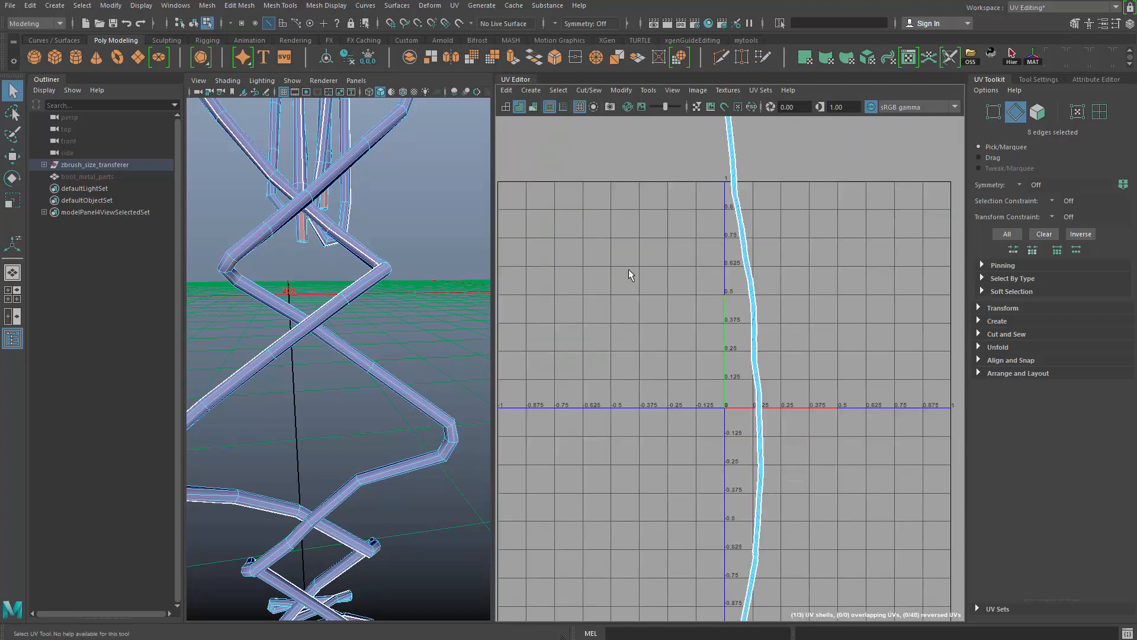
{"action": "scroll", "coordinate": [740, 297], "scroll_direction": "up", "scroll_amount": 2}
{"action": "middle_click_drag", "start_coordinate": [744, 287], "coordinate": [708, 396], "text": "alt"}
{"action": "right_click_drag", "start_coordinate": [707, 396], "coordinate": [924, 409], "text": "alt"}
{"action": "middle_click_drag", "start_coordinate": [681, 201], "coordinate": [705, 402], "text": "alt"}
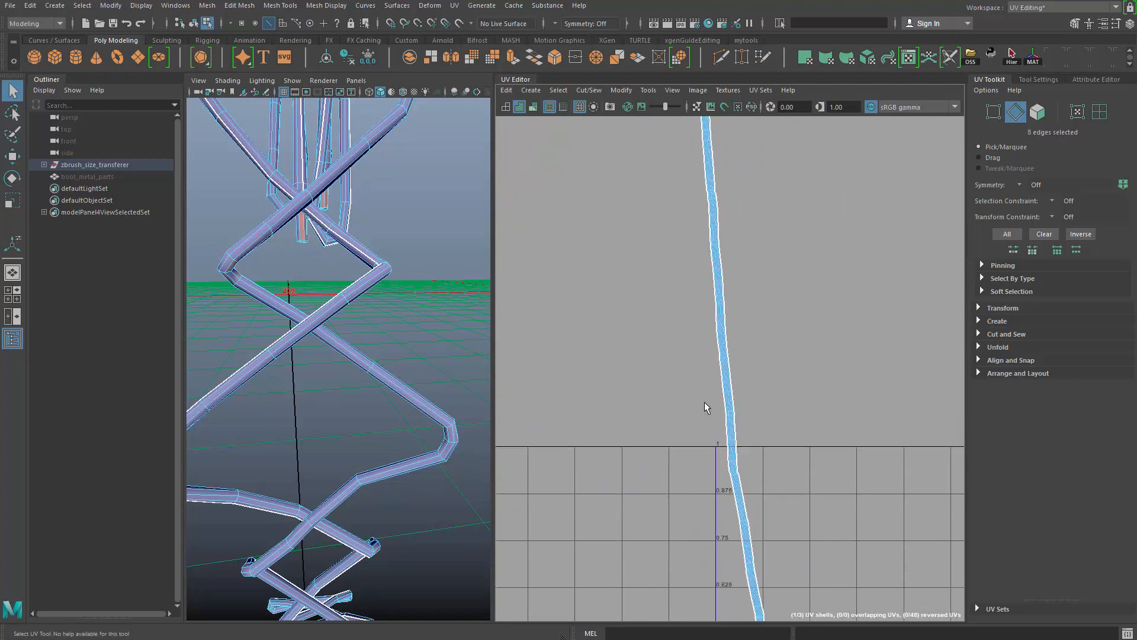
{"action": "middle_click_drag", "start_coordinate": [729, 256], "coordinate": [731, 350], "text": "alt"}
{"action": "right_click_drag", "start_coordinate": [728, 326], "coordinate": [448, 163], "text": "alt"}
{"action": "middle_click_drag", "start_coordinate": [758, 297], "coordinate": [710, 235], "text": "alt"}
{"action": "right_click_drag", "start_coordinate": [599, 155], "coordinate": [598, 191]}
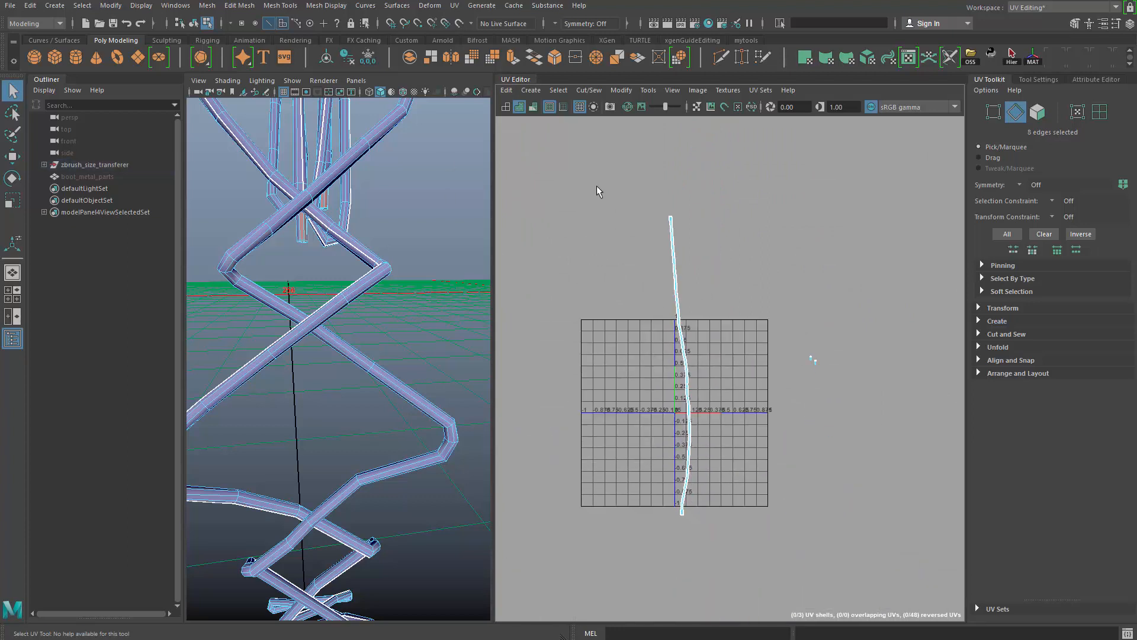
- Cut the lace strip's UV shell across its width about a third of the way down
{"action": "left_click_drag", "start_coordinate": [759, 337], "coordinate": [759, 338]}
{"action": "right_click_drag", "start_coordinate": [760, 343], "coordinate": [787, 393], "text": "alt"}
{"action": "middle_click_drag", "start_coordinate": [747, 341], "coordinate": [770, 414], "text": "alt"}
{"action": "right_click_drag", "start_coordinate": [745, 316], "coordinate": [756, 381], "text": "alt"}
{"action": "middle_click_drag", "start_coordinate": [756, 381], "coordinate": [781, 320], "text": "alt"}
{"action": "right_click_drag", "start_coordinate": [781, 355], "coordinate": [843, 506], "text": "alt"}
- Move the cut-off upper section of the lace strip beside the remaining strip
{"action": "middle_click_drag", "start_coordinate": [681, 249], "coordinate": [754, 239], "text": "alt"}
{"action": "right_click_drag", "start_coordinate": [731, 206], "coordinate": [775, 224], "text": "shift"}
{"action": "right_click_drag", "start_coordinate": [764, 255], "coordinate": [594, 259], "text": "alt"}
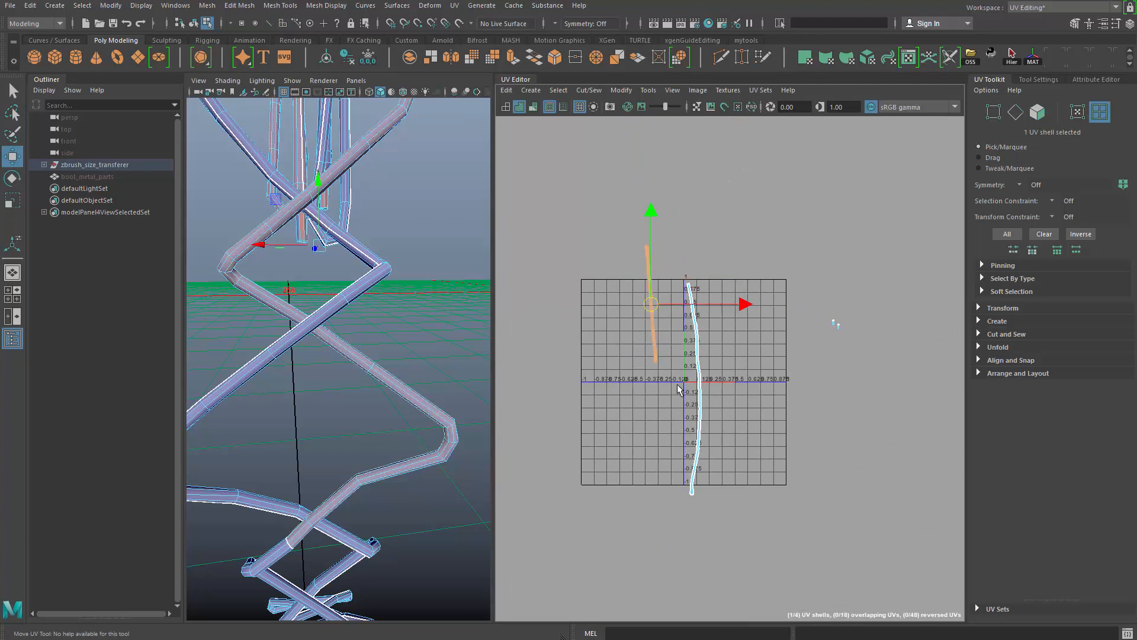
{"action": "middle_click_drag", "start_coordinate": [679, 390], "coordinate": [705, 426]}
{"action": "right_click_drag", "start_coordinate": [705, 426], "coordinate": [754, 438], "text": "alt"}
{"action": "middle_click_drag", "start_coordinate": [754, 438], "coordinate": [754, 362], "text": "alt"}
{"action": "key", "text": "q"}
- Cut the remaining long lace strip's UV shell across its width roughly halfway along
{"action": "left_click_drag", "start_coordinate": [667, 267], "coordinate": [778, 507]}
{"action": "middle_click_drag", "start_coordinate": [719, 464], "coordinate": [718, 225], "text": "alt"}
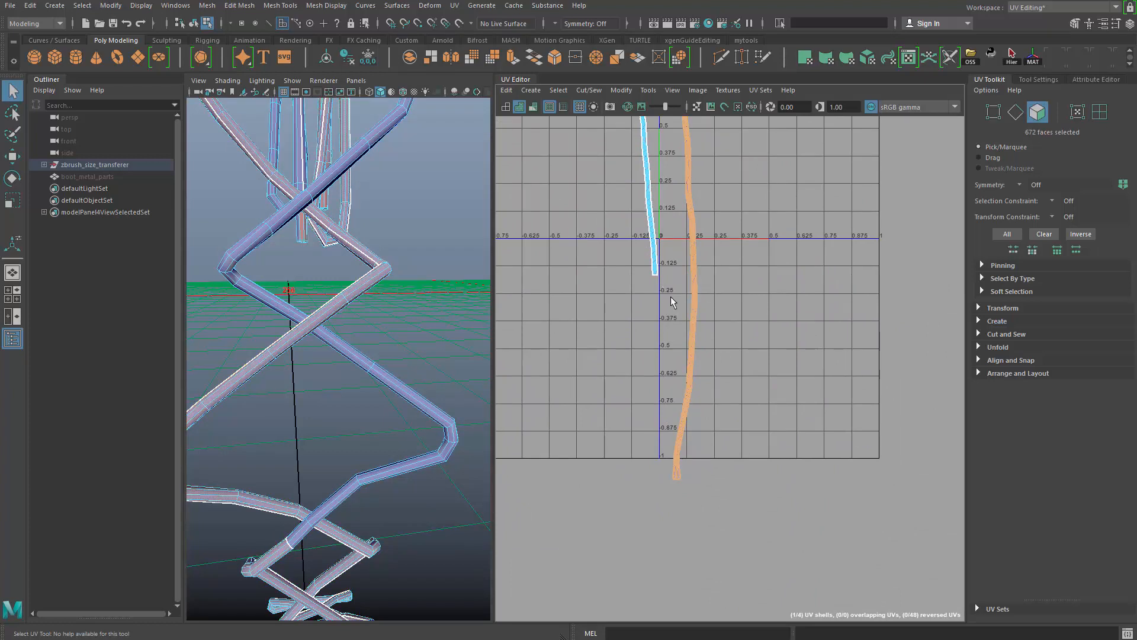
{"action": "left_click_drag", "start_coordinate": [671, 297], "coordinate": [750, 495]}
{"action": "middle_click_drag", "start_coordinate": [723, 407], "coordinate": [713, 487], "text": "alt"}
{"action": "right_click_drag", "start_coordinate": [713, 487], "coordinate": [716, 353], "text": "alt"}
{"action": "left_click_drag", "start_coordinate": [712, 349], "coordinate": [714, 350], "text": "shift"}
{"action": "middle_click_drag", "start_coordinate": [744, 309], "coordinate": [752, 381], "text": "alt"}
{"action": "right_click_drag", "start_coordinate": [752, 380], "coordinate": [807, 380], "text": "alt"}
- Move the newly cut lower section up next to the other two lace strips
{"action": "right_click_drag", "start_coordinate": [742, 275], "coordinate": [781, 295], "text": "shift"}
{"action": "right_click_drag", "start_coordinate": [782, 294], "coordinate": [586, 244], "text": "alt"}
{"action": "key", "text": "w"}
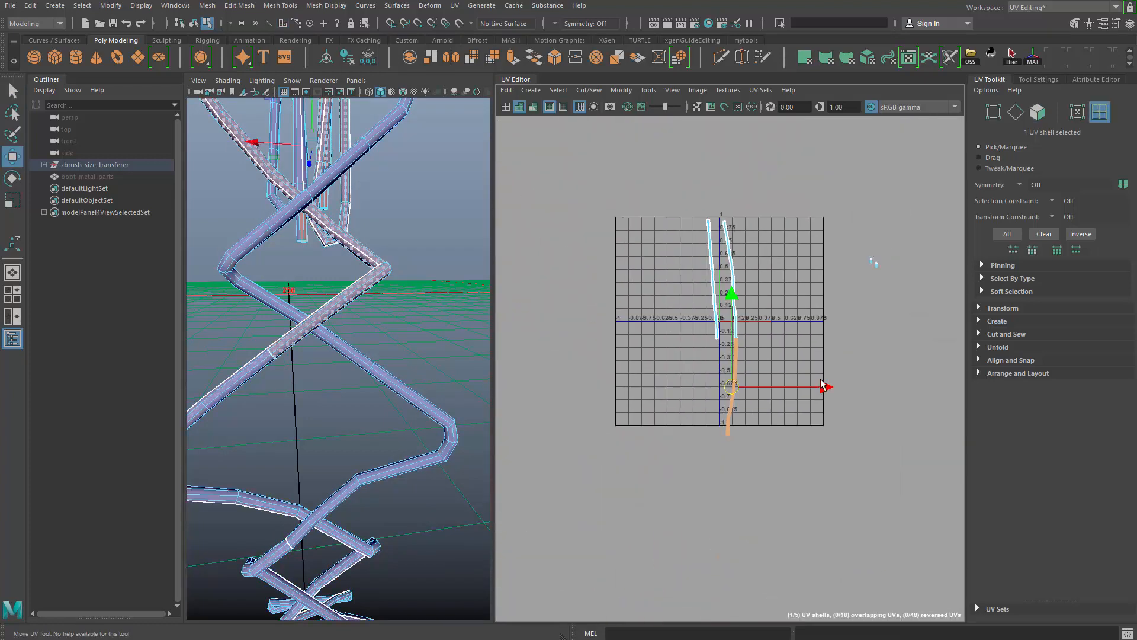
{"action": "key", "text": "e"}
{"action": "left_click_drag", "start_coordinate": [805, 215], "coordinate": [794, 207]}
{"action": "key", "text": "q"}
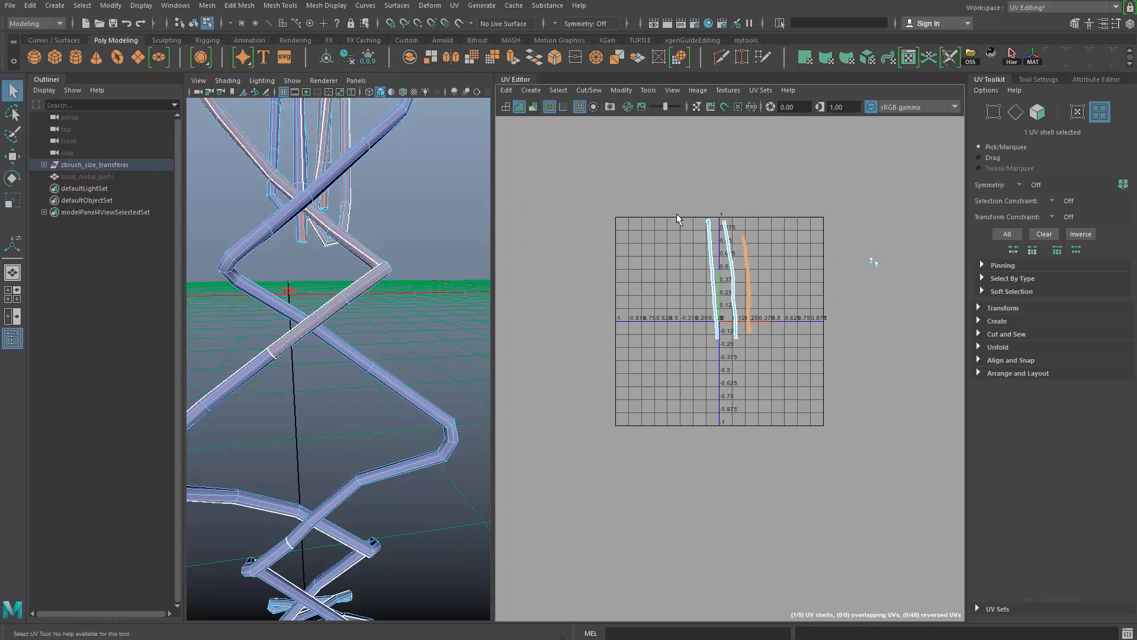
- Scale the three lace strips down, space them side by side inside the 0–1 tile and rotate the first one upright
{"action": "left_click_drag", "start_coordinate": [640, 173], "coordinate": [806, 308]}
{"action": "key", "text": "w"}
{"action": "left_click_drag", "start_coordinate": [728, 288], "coordinate": [750, 272]}
{"action": "right_click_drag", "start_coordinate": [744, 255], "coordinate": [869, 384], "text": "alt"}
{"action": "middle_click_drag", "start_coordinate": [761, 265], "coordinate": [707, 269], "text": "alt"}
{"action": "right_click_drag", "start_coordinate": [707, 269], "coordinate": [876, 382], "text": "alt"}
{"action": "key", "text": "r"}
{"action": "key", "text": "w"}
{"action": "left_click_drag", "start_coordinate": [717, 285], "coordinate": [685, 311]}
{"action": "key", "text": "e"}
{"action": "left_click_drag", "start_coordinate": [767, 272], "coordinate": [796, 295]}
{"action": "key", "text": "q"}
{"action": "left_click", "coordinate": [852, 268]}
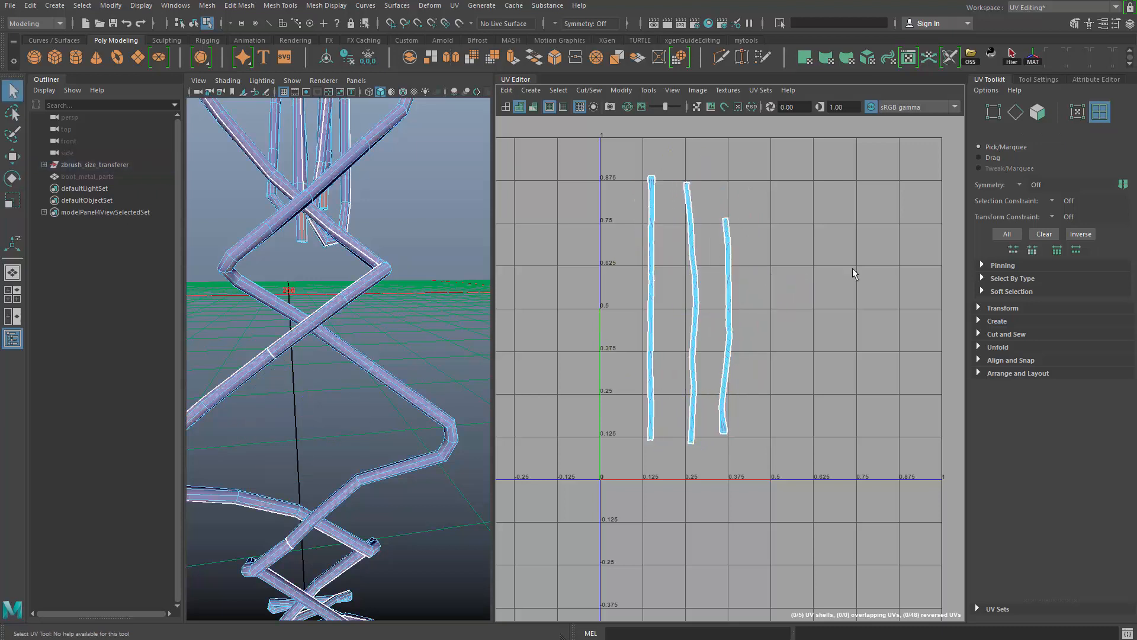
- Select the two lace tips' UV shells and isolate those tips in the 3D view
{"action": "right_click_drag", "start_coordinate": [851, 268], "coordinate": [805, 312], "text": "alt"}
{"action": "middle_click_drag", "start_coordinate": [804, 312], "coordinate": [700, 278], "text": "alt"}
{"action": "left_click_drag", "start_coordinate": [853, 204], "coordinate": [898, 308]}
{"action": "key", "text": "w"}
{"action": "key", "text": "f"}
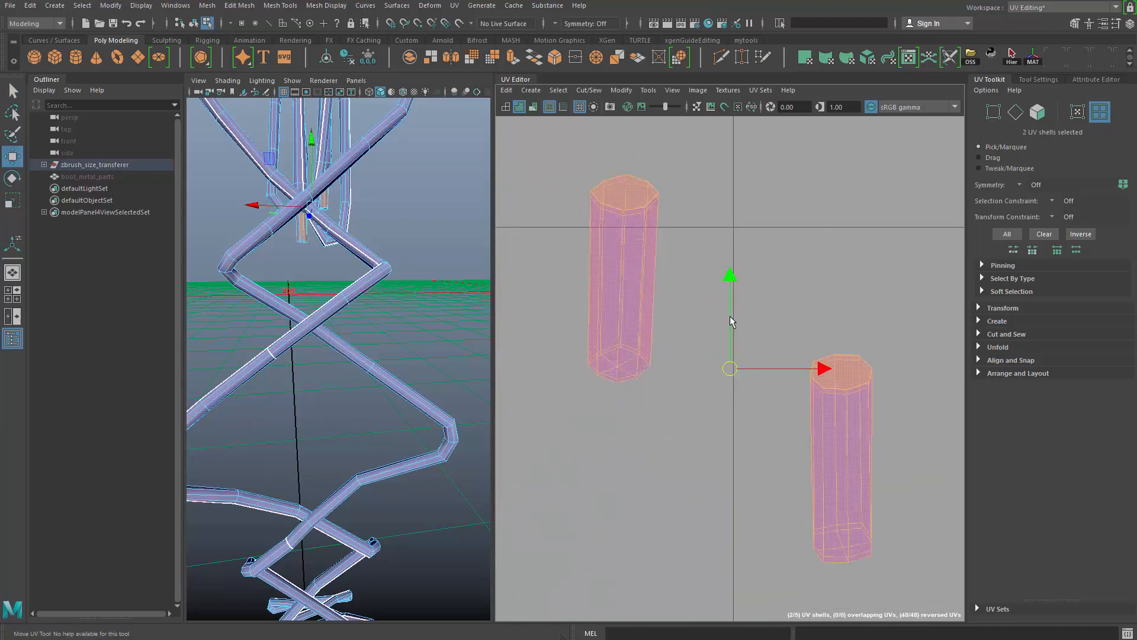
{"action": "key", "text": "f"}
{"action": "key", "text": "ctrl+1"}
{"action": "key", "text": "ctrl+1"}
{"action": "key", "text": "f"}
- Select seam edges around the end caps and along the sides of both lace tips
{"action": "left_click_drag", "start_coordinate": [410, 365], "coordinate": [379, 284], "text": "alt"}
{"action": "middle_click_drag", "start_coordinate": [350, 379], "coordinate": [368, 341], "text": "alt"}
{"action": "key", "text": "q"}
{"action": "right_click_drag", "start_coordinate": [363, 347], "coordinate": [377, 282]}
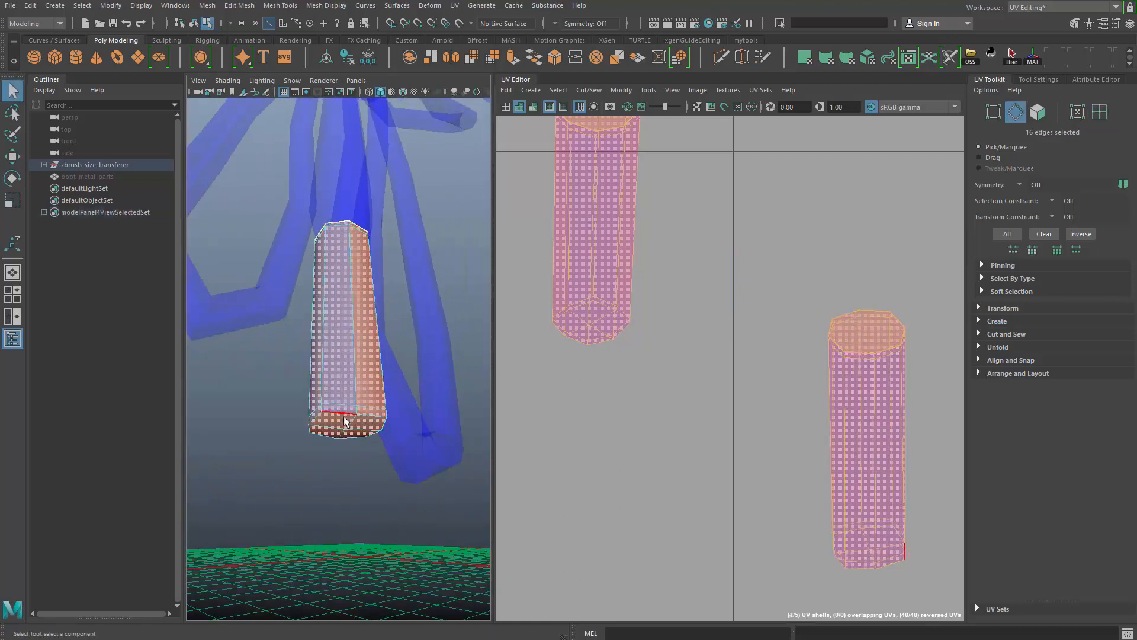
{"action": "double_click", "coordinate": [346, 423]}
{"action": "left_click_drag", "start_coordinate": [364, 448], "coordinate": [397, 401], "text": "alt"}
{"action": "left_click", "coordinate": [313, 343]}
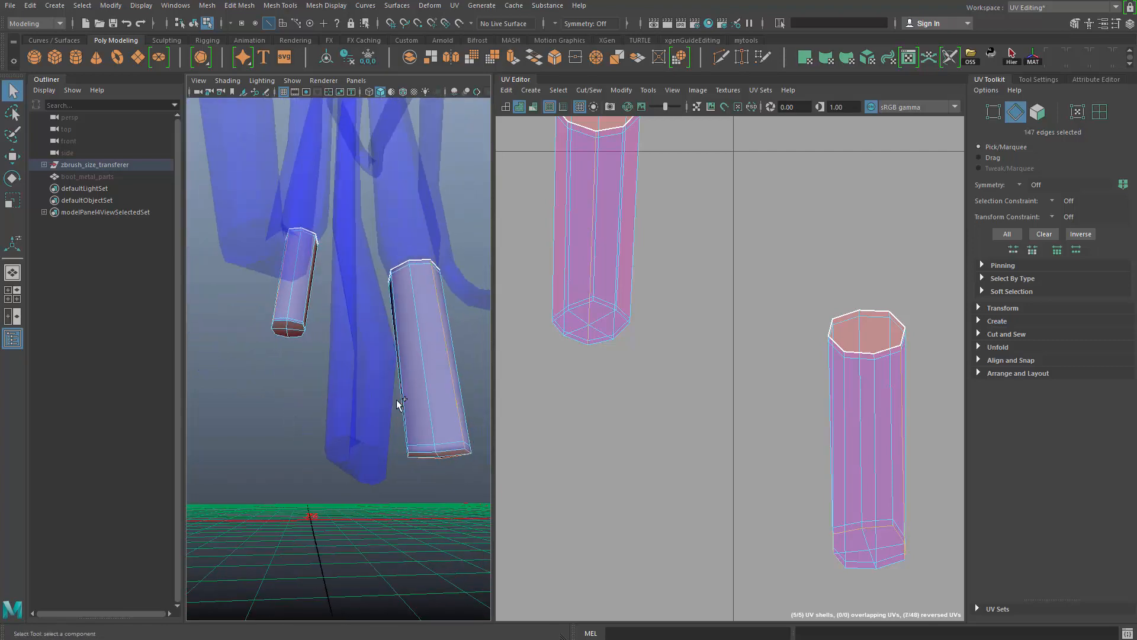
{"action": "left_click_drag", "start_coordinate": [392, 457], "coordinate": [451, 431], "text": "alt"}
{"action": "middle_click_drag", "start_coordinate": [729, 364], "coordinate": [709, 370], "text": "alt"}
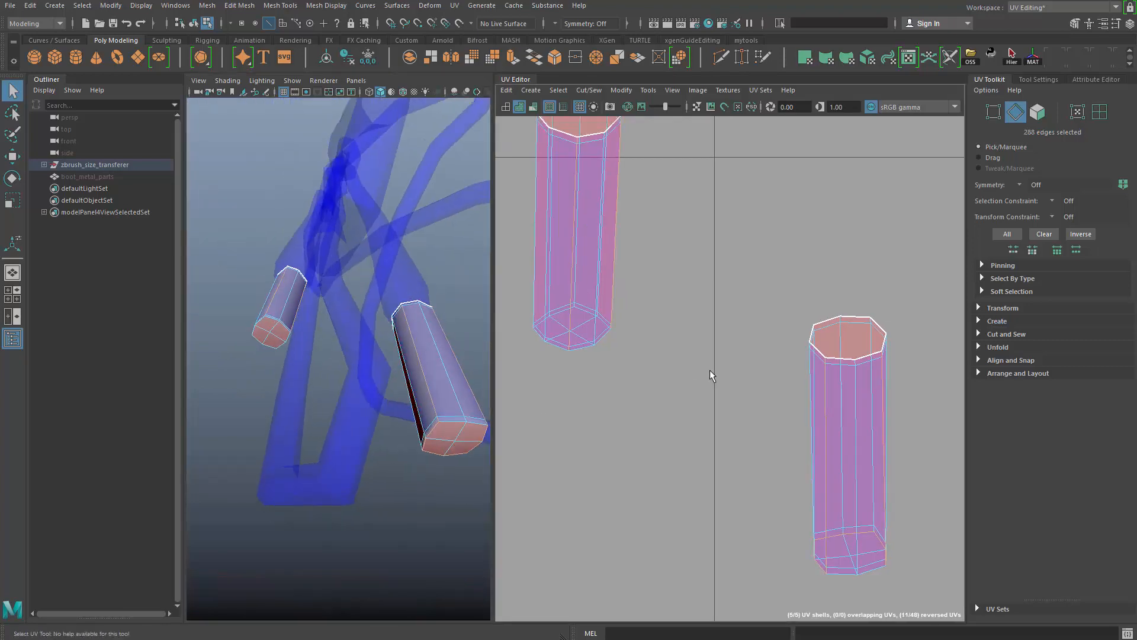
- Cut the UVs of both lace tips along the seams and unfold the first tip's shell
{"action": "scroll", "coordinate": [709, 377], "scroll_direction": "down", "scroll_amount": 5}
{"action": "right_click_drag", "start_coordinate": [637, 308], "coordinate": [675, 307]}
{"action": "left_click_drag", "start_coordinate": [564, 179], "coordinate": [716, 403]}
{"action": "right_click_drag", "start_coordinate": [634, 319], "coordinate": [539, 347], "text": "shift"}
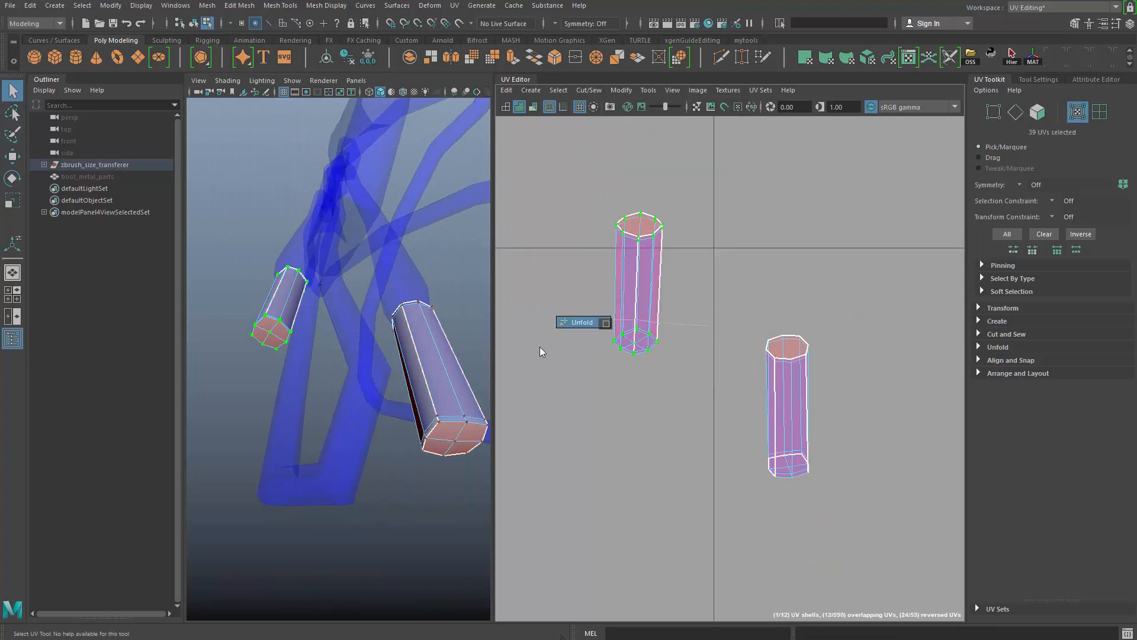
{"action": "middle_click_drag", "start_coordinate": [603, 338], "coordinate": [612, 333], "text": "alt"}
{"action": "right_click_drag", "start_coordinate": [611, 333], "coordinate": [556, 332], "text": "alt"}
{"action": "middle_click_drag", "start_coordinate": [748, 413], "coordinate": [672, 383], "text": "alt"}
{"action": "middle_click_drag", "start_coordinate": [566, 354], "coordinate": [591, 379], "text": "alt"}
{"action": "right_click_drag", "start_coordinate": [590, 379], "coordinate": [667, 372], "text": "alt"}
- Inspect the tip's open rim in 3D and unfold the second lace tip's UV pieces
{"action": "left_click_drag", "start_coordinate": [389, 402], "coordinate": [395, 351], "text": "alt"}
{"action": "right_click_drag", "start_coordinate": [395, 350], "coordinate": [316, 490], "text": "alt"}
{"action": "left_click_drag", "start_coordinate": [317, 491], "coordinate": [370, 441], "text": "alt"}
{"action": "middle_click_drag", "start_coordinate": [538, 384], "coordinate": [599, 390], "text": "alt"}
{"action": "left_click_drag", "start_coordinate": [383, 339], "coordinate": [392, 380], "text": "alt"}
{"action": "right_click_drag", "start_coordinate": [392, 379], "coordinate": [413, 336], "text": "alt"}
{"action": "left_click_drag", "start_coordinate": [414, 336], "coordinate": [417, 291], "text": "alt"}
{"action": "middle_click_drag", "start_coordinate": [736, 417], "coordinate": [697, 339], "text": "alt"}
{"action": "right_click_drag", "start_coordinate": [697, 340], "coordinate": [711, 299], "text": "alt"}
{"action": "key", "text": "ctrl+u"}
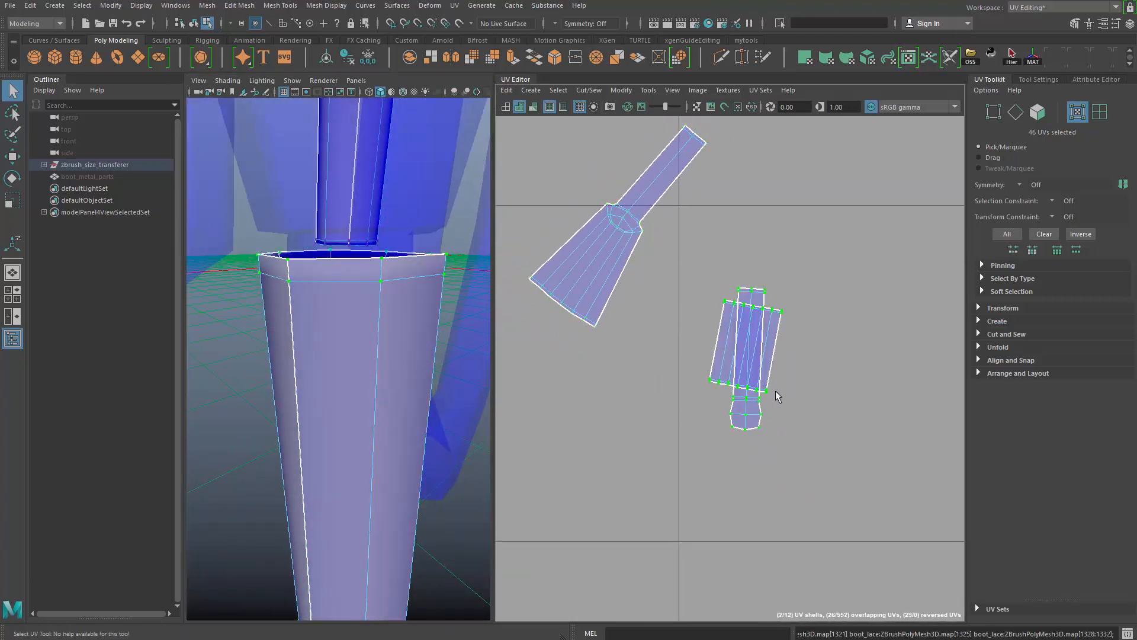
- Move the second tip's rectangular wall shell clear of the overlapping narrow piece and place it just below that piece
{"action": "key", "text": "q"}
{"action": "right_click_drag", "start_coordinate": [783, 401], "coordinate": [797, 355]}
{"action": "double_click", "coordinate": [778, 311]}
{"action": "double_click", "coordinate": [781, 312]}
{"action": "key", "text": "w"}
{"action": "left_click_drag", "start_coordinate": [753, 345], "coordinate": [917, 486]}
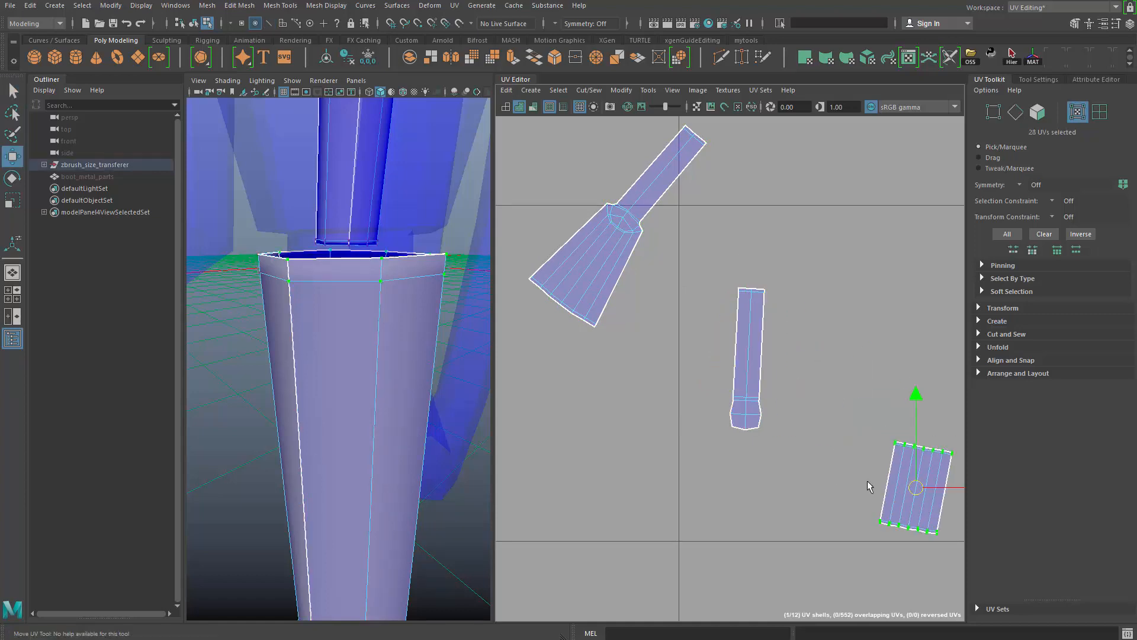
{"action": "middle_click_drag", "start_coordinate": [866, 481], "coordinate": [767, 346], "text": "alt"}
{"action": "left_click_drag", "start_coordinate": [811, 377], "coordinate": [657, 419]}
{"action": "key", "text": "q"}
{"action": "right_click_drag", "start_coordinate": [655, 352], "coordinate": [654, 309]}
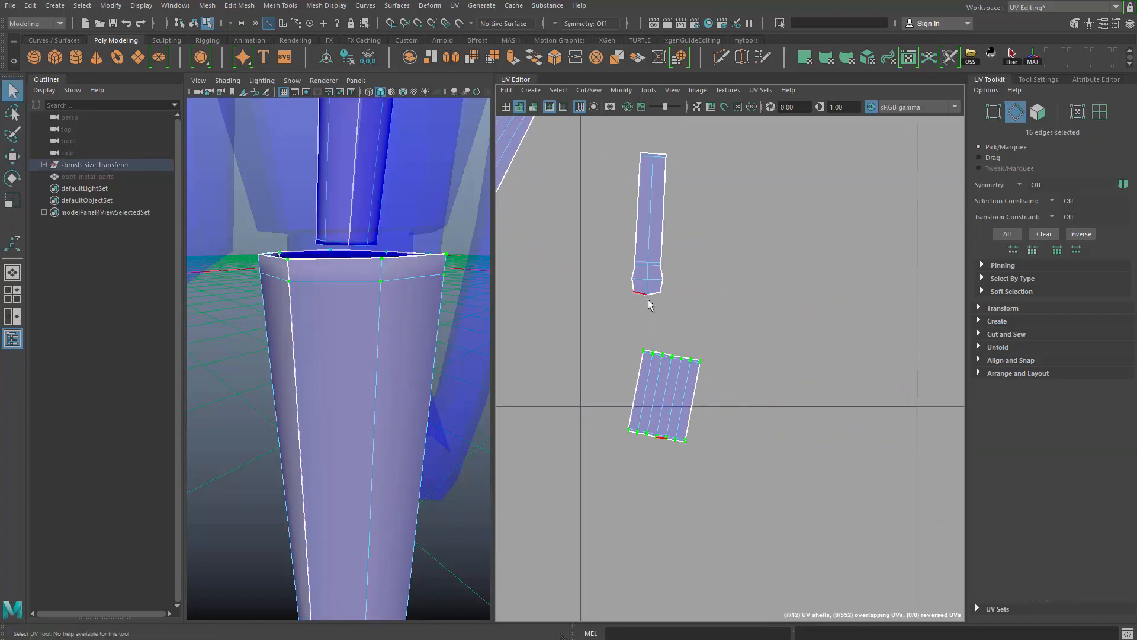
- Move and sew the narrow capped piece to the rectangular wall shell along its long edge, and unfold the joined shell
{"action": "left_click", "coordinate": [663, 212]}
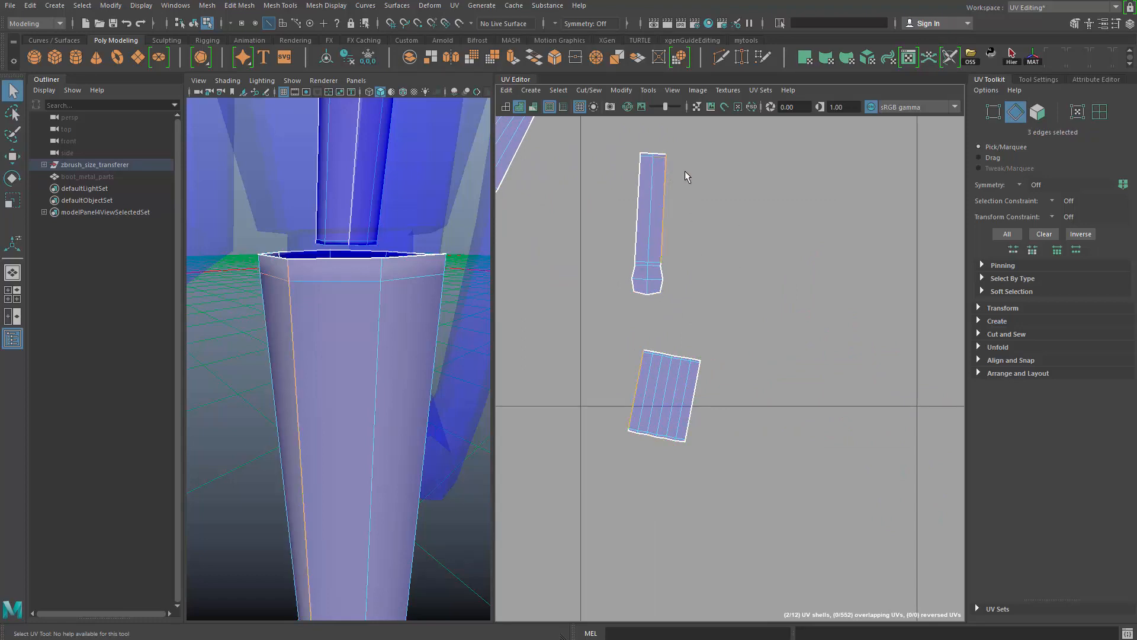
{"action": "right_click_drag", "start_coordinate": [731, 233], "coordinate": [723, 256], "text": "shift"}
{"action": "middle_click_drag", "start_coordinate": [723, 257], "coordinate": [776, 264], "text": "alt"}
{"action": "right_click_drag", "start_coordinate": [738, 246], "coordinate": [763, 245]}
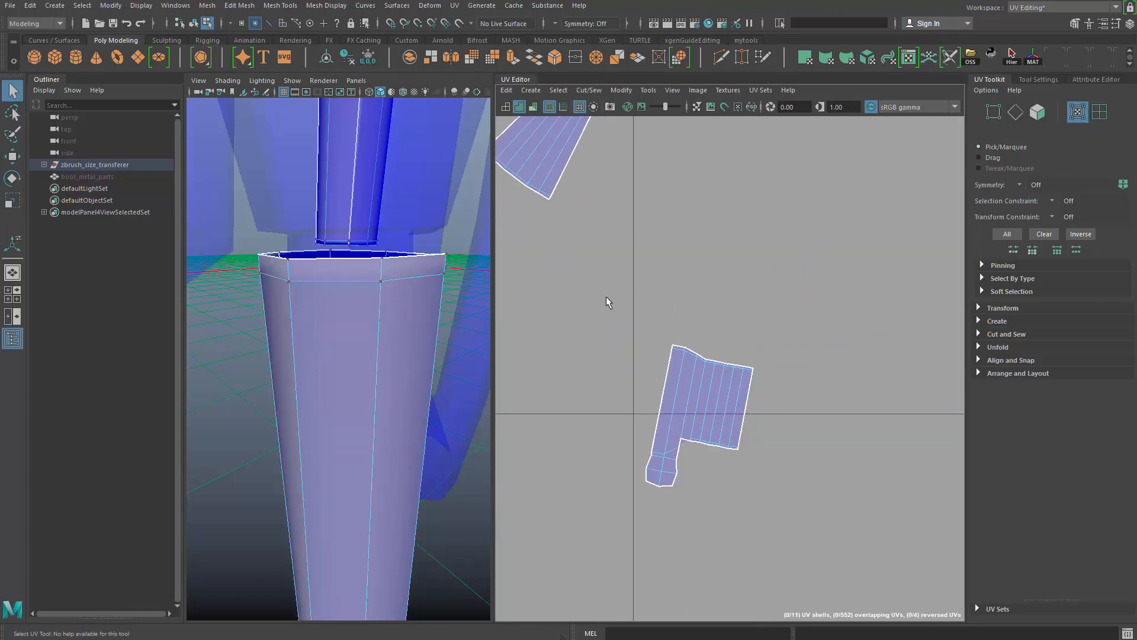
{"action": "right_click_drag", "start_coordinate": [643, 471], "coordinate": [643, 472], "text": "shift"}
{"action": "right_click_drag", "start_coordinate": [723, 415], "coordinate": [630, 374], "text": "alt"}
- Select the edges joining the side wall to the end cap on the other lace tip
{"action": "middle_click_drag", "start_coordinate": [623, 221], "coordinate": [674, 358], "text": "alt"}
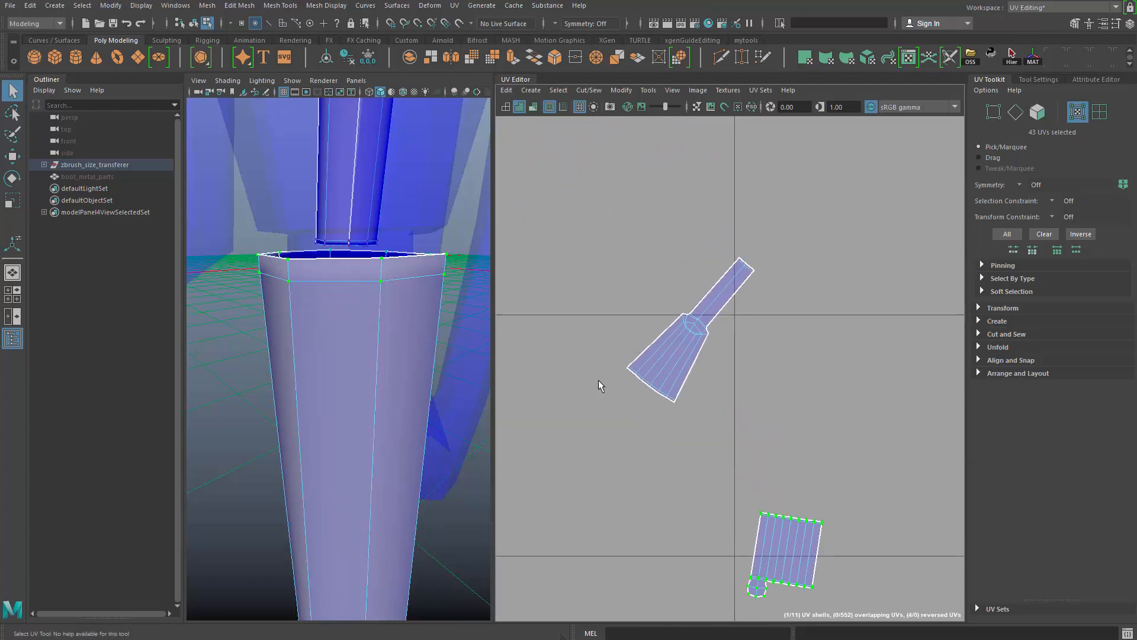
{"action": "right_click_drag", "start_coordinate": [415, 350], "coordinate": [314, 319], "text": "alt"}
{"action": "left_click_drag", "start_coordinate": [314, 324], "coordinate": [437, 340], "text": "alt"}
{"action": "middle_click_drag", "start_coordinate": [436, 340], "coordinate": [541, 474], "text": "alt"}
{"action": "left_click_drag", "start_coordinate": [474, 459], "coordinate": [431, 373], "text": "alt"}
{"action": "middle_click_drag", "start_coordinate": [431, 372], "coordinate": [431, 374], "text": "alt"}
{"action": "right_click_drag", "start_coordinate": [431, 374], "coordinate": [463, 434], "text": "alt"}
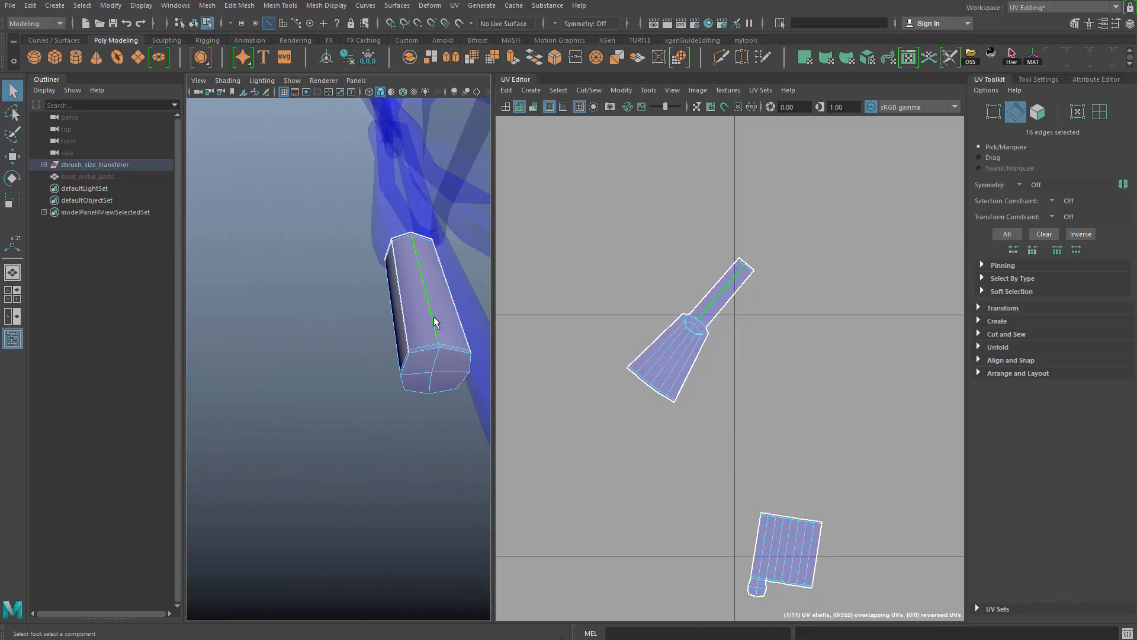
{"action": "left_click", "coordinate": [434, 317]}
{"action": "key", "text": "f"}
{"action": "left_click_drag", "start_coordinate": [388, 419], "coordinate": [468, 492], "text": "alt"}
{"action": "middle_click_drag", "start_coordinate": [468, 491], "coordinate": [464, 361], "text": "alt"}
{"action": "right_click_drag", "start_coordinate": [464, 361], "coordinate": [356, 368], "text": "alt"}
{"action": "middle_click_drag", "start_coordinate": [355, 368], "coordinate": [390, 378], "text": "alt"}
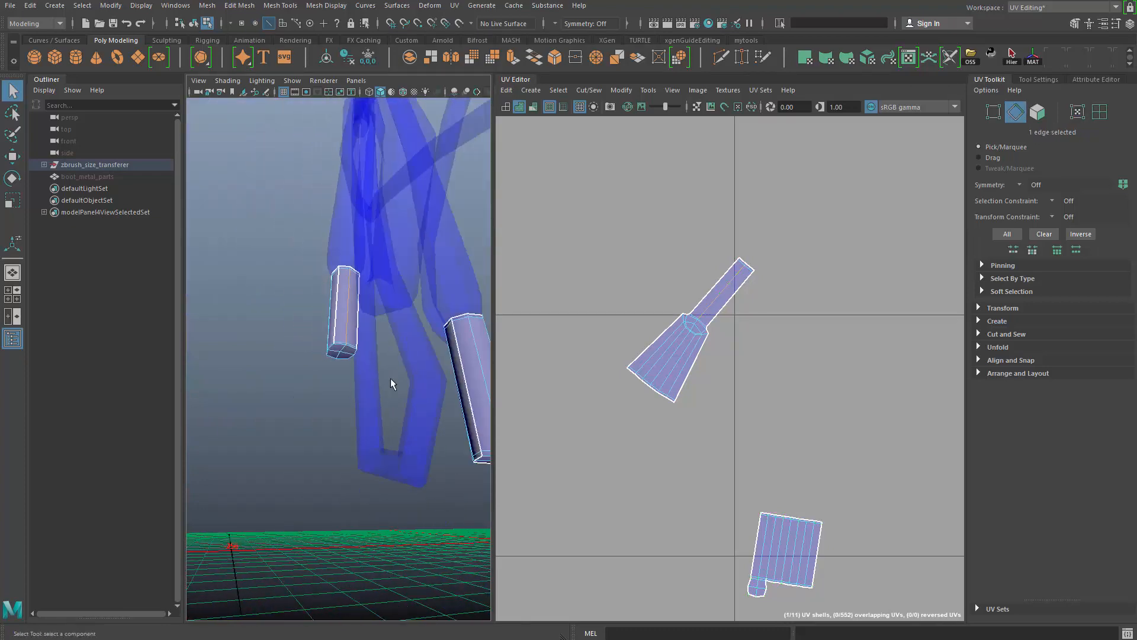
{"action": "left_click_drag", "start_coordinate": [390, 378], "coordinate": [410, 392], "text": "alt"}
{"action": "right_click_drag", "start_coordinate": [410, 392], "coordinate": [493, 408], "text": "alt"}
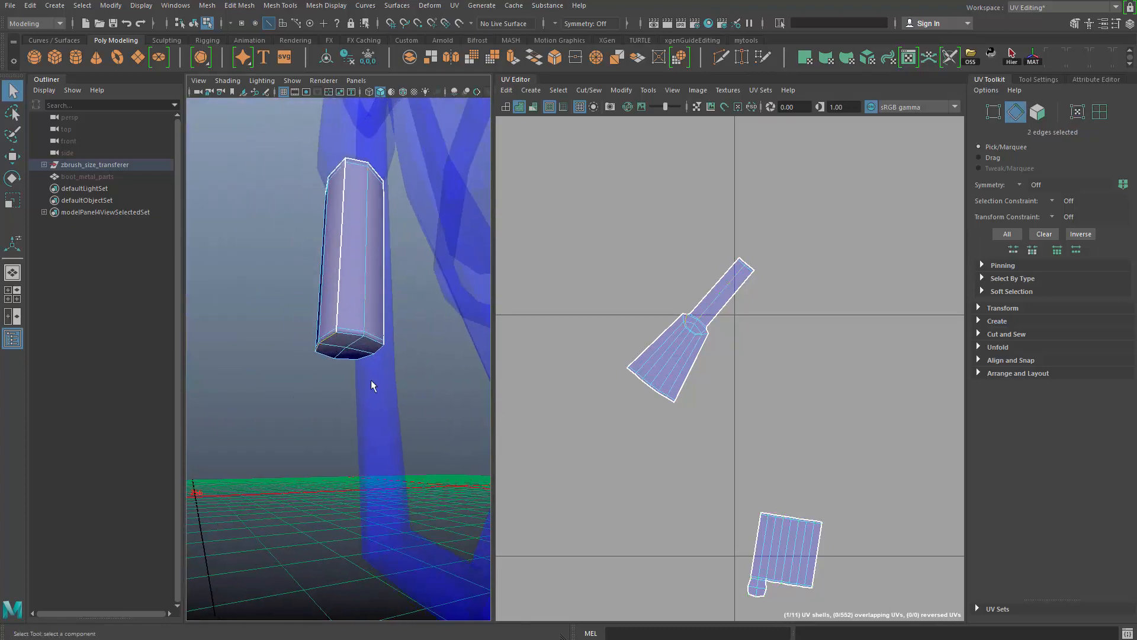
{"action": "left_click_drag", "start_coordinate": [373, 386], "coordinate": [460, 382], "text": "alt"}
{"action": "left_click", "coordinate": [377, 338], "text": "shift"}
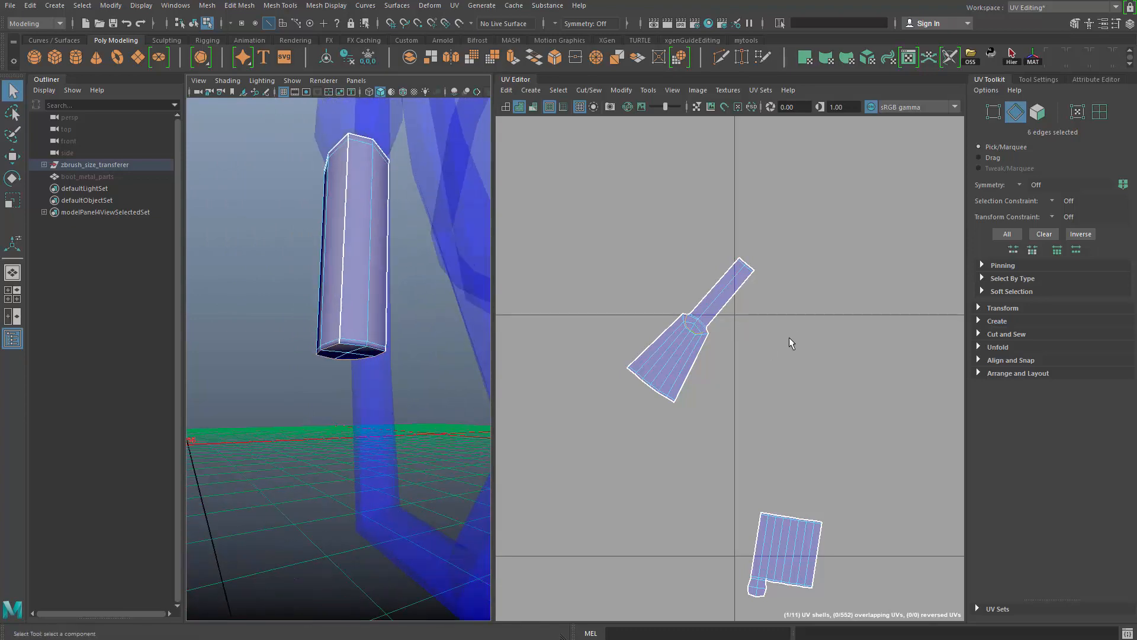
- Cut the fan-shaped side wall from its cap along the selected edges and unfold the wall shell
{"action": "right_click_drag", "start_coordinate": [789, 338], "coordinate": [732, 342], "text": "shift"}
{"action": "key", "text": "F12"}
{"action": "double_click", "coordinate": [669, 371]}
{"action": "right_click_drag", "start_coordinate": [772, 384], "coordinate": [702, 382], "text": "shift"}
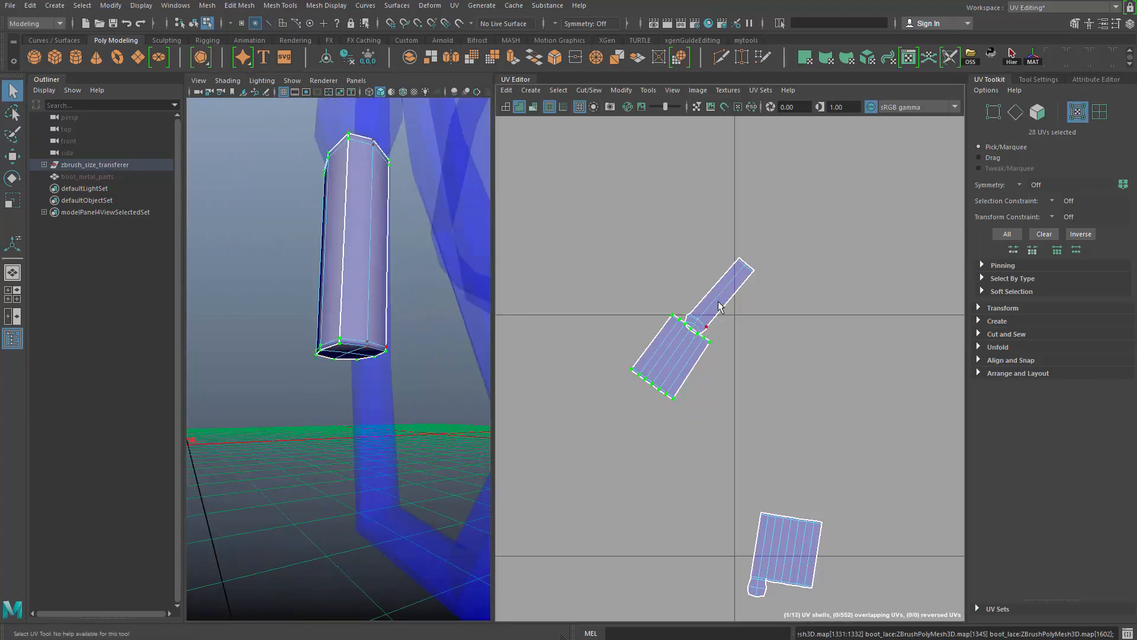
- Move the narrow capped piece off the wall shell, and move and sew the two together along their shared long edge
{"action": "left_click_drag", "start_coordinate": [706, 297], "coordinate": [611, 260]}
{"action": "key", "text": "q"}
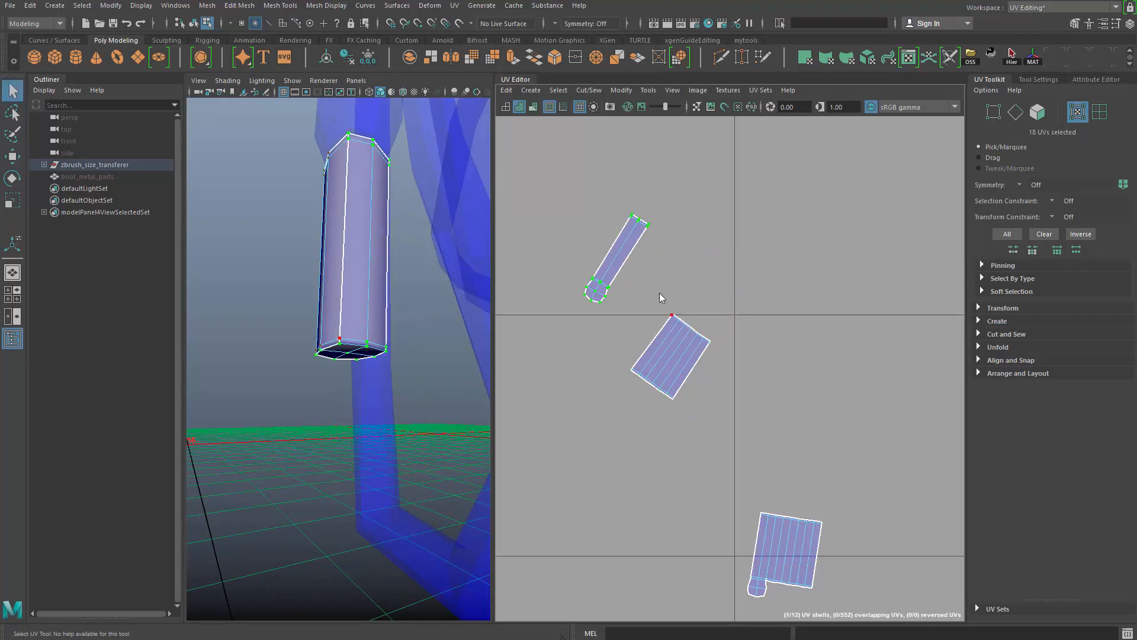
{"action": "key", "text": "F10"}
{"action": "left_click_drag", "start_coordinate": [632, 323], "coordinate": [657, 370]}
{"action": "middle_click_drag", "start_coordinate": [650, 344], "coordinate": [658, 391], "text": "alt"}
{"action": "scroll", "coordinate": [659, 390], "scroll_direction": "up", "scroll_amount": 4}
{"action": "right_click_drag", "start_coordinate": [659, 346], "coordinate": [734, 421], "text": "alt"}
{"action": "middle_click_drag", "start_coordinate": [734, 422], "coordinate": [868, 509], "text": "alt"}
{"action": "left_click_drag", "start_coordinate": [599, 307], "coordinate": [599, 308], "text": "ctrl+shift"}
{"action": "middle_click_drag", "start_coordinate": [608, 278], "coordinate": [575, 490], "text": "alt"}
{"action": "left_click_drag", "start_coordinate": [656, 350], "coordinate": [657, 351], "text": "ctrl+shift"}
{"action": "right_click_drag", "start_coordinate": [692, 354], "coordinate": [766, 315], "text": "shift"}
{"action": "key", "text": "a"}
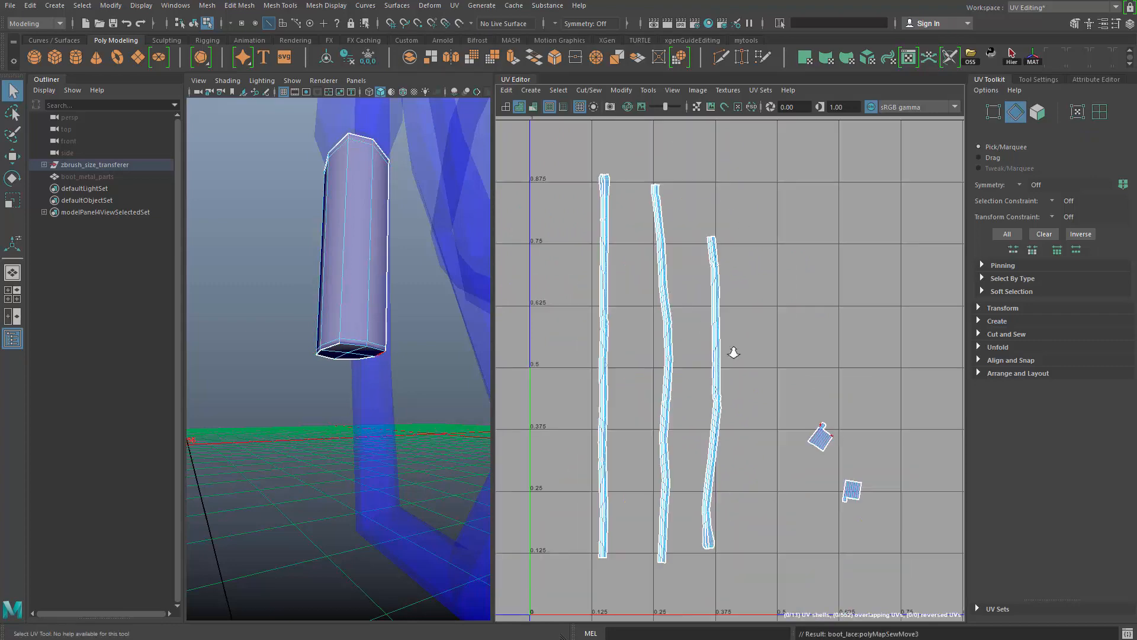
- Select both finished lace tips to check them in 3D, and end isolation to show the whole boot in object mode
{"action": "right_click_drag", "start_coordinate": [734, 350], "coordinate": [798, 411], "text": "alt"}
{"action": "middle_click_drag", "start_coordinate": [797, 411], "coordinate": [724, 339], "text": "alt"}
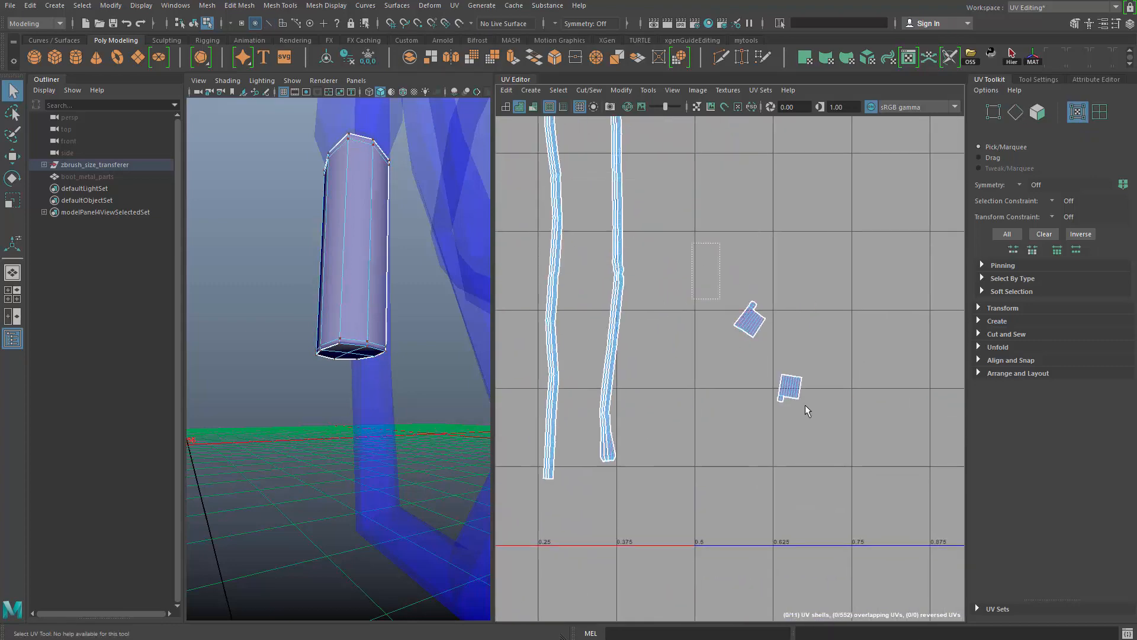
{"action": "middle_click_drag", "start_coordinate": [754, 429], "coordinate": [753, 439], "text": "alt"}
{"action": "right_click_drag", "start_coordinate": [419, 388], "coordinate": [321, 281], "text": "alt"}
{"action": "left_click_drag", "start_coordinate": [321, 281], "coordinate": [339, 339], "text": "alt"}
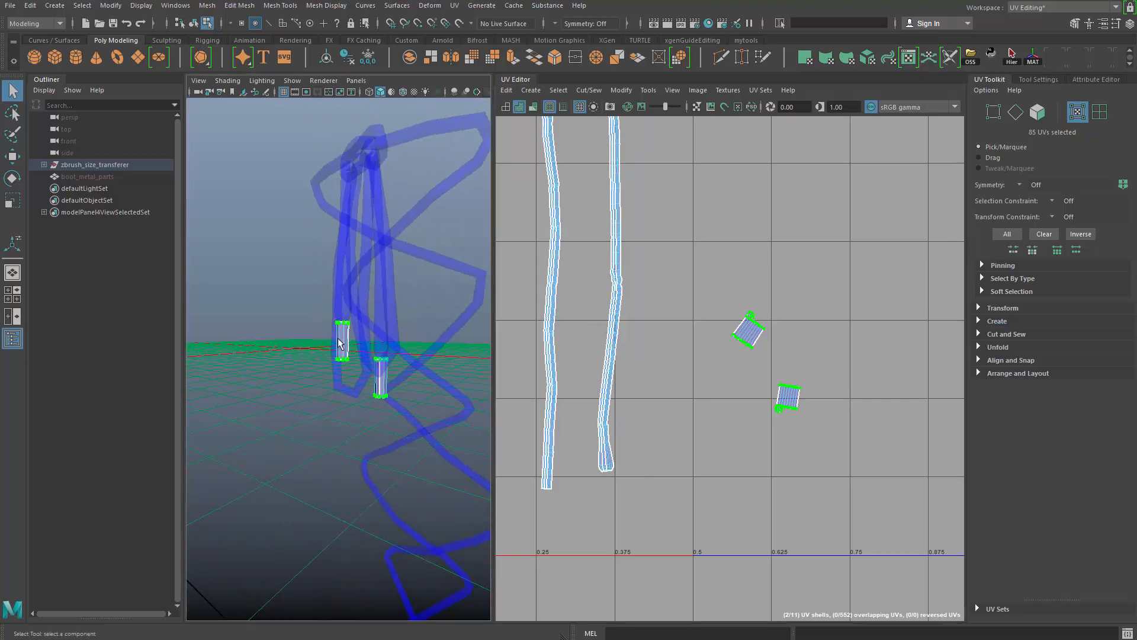
{"action": "right_click_drag", "start_coordinate": [340, 342], "coordinate": [369, 301]}
{"action": "left_click", "coordinate": [456, 236]}
{"action": "left_click_drag", "start_coordinate": [456, 236], "coordinate": [373, 445]}
{"action": "right_click_drag", "start_coordinate": [404, 378], "coordinate": [370, 383], "text": "alt"}
{"action": "left_click_drag", "start_coordinate": [369, 383], "coordinate": [441, 397], "text": "alt"}
{"action": "key", "text": "ctrl+1"}
{"action": "right_click_drag", "start_coordinate": [368, 353], "coordinate": [411, 370], "text": "alt"}
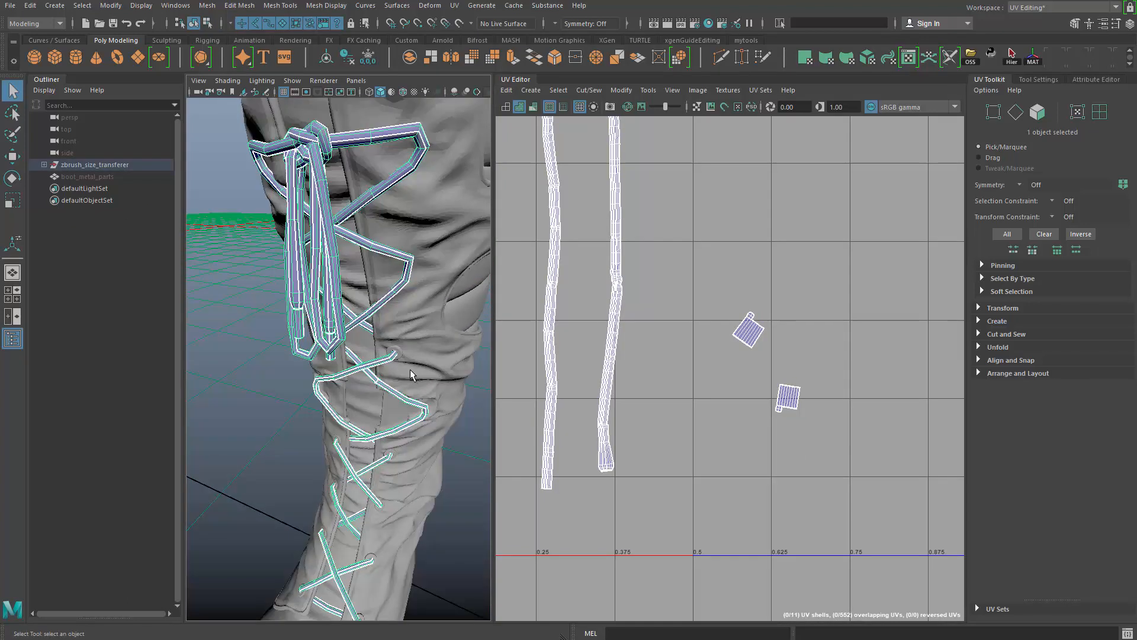
- Unparent the lace mesh from the zbrush_size_transferer group and rename it boot_lace
{"action": "left_click", "coordinate": [37, 164]}
{"action": "key", "text": "shift+p"}
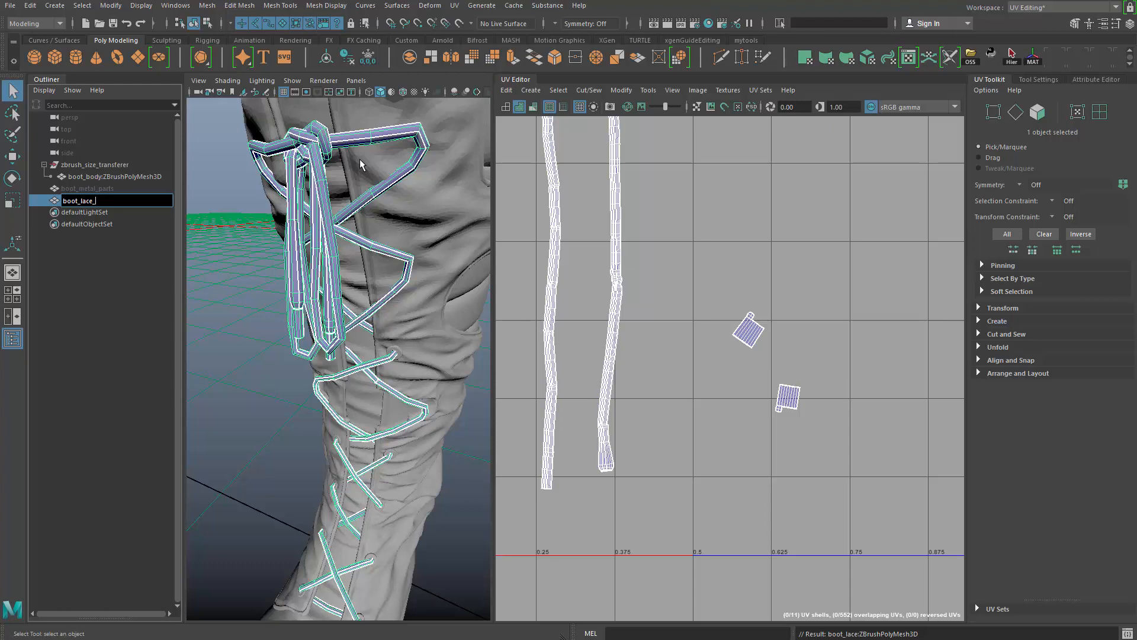
{"action": "key", "text": "Return"}
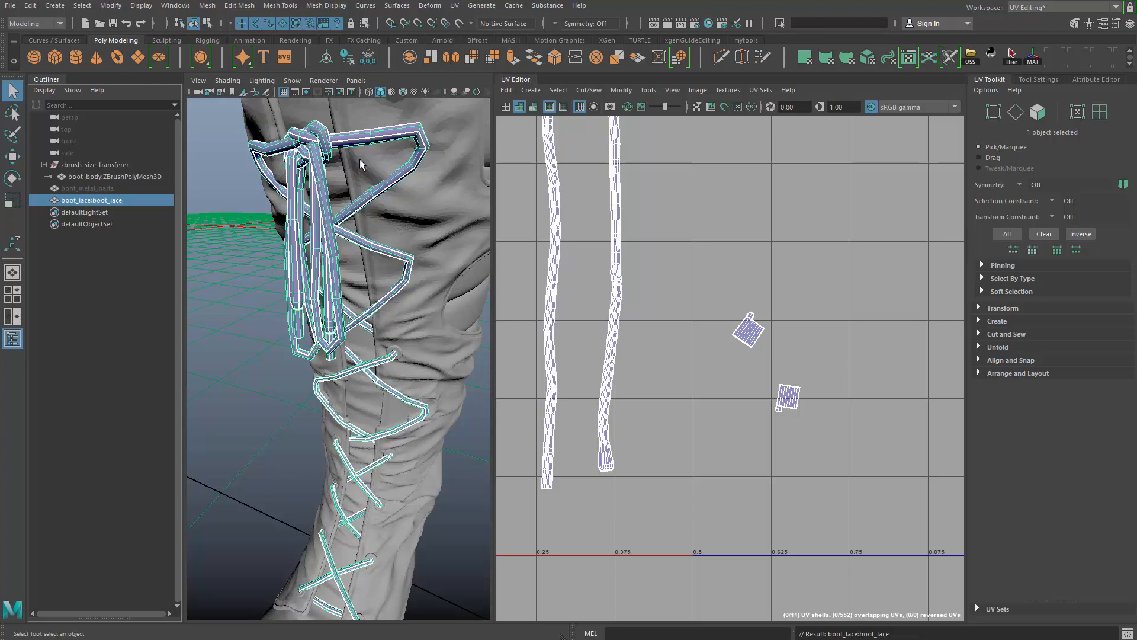
{"action": "left_click_drag", "start_coordinate": [211, 263], "coordinate": [148, 232], "text": "alt"}
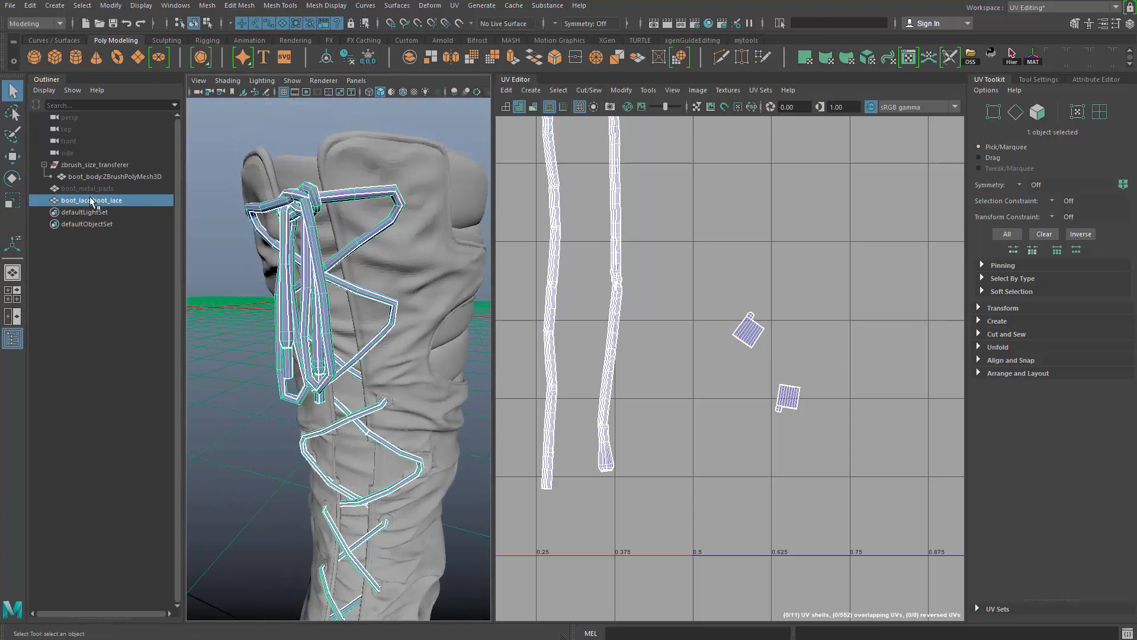
- Open the Namespace Editor and delete the boot_metal namespace, merging its contents with the parent
{"action": "left_click", "coordinate": [173, 5]}
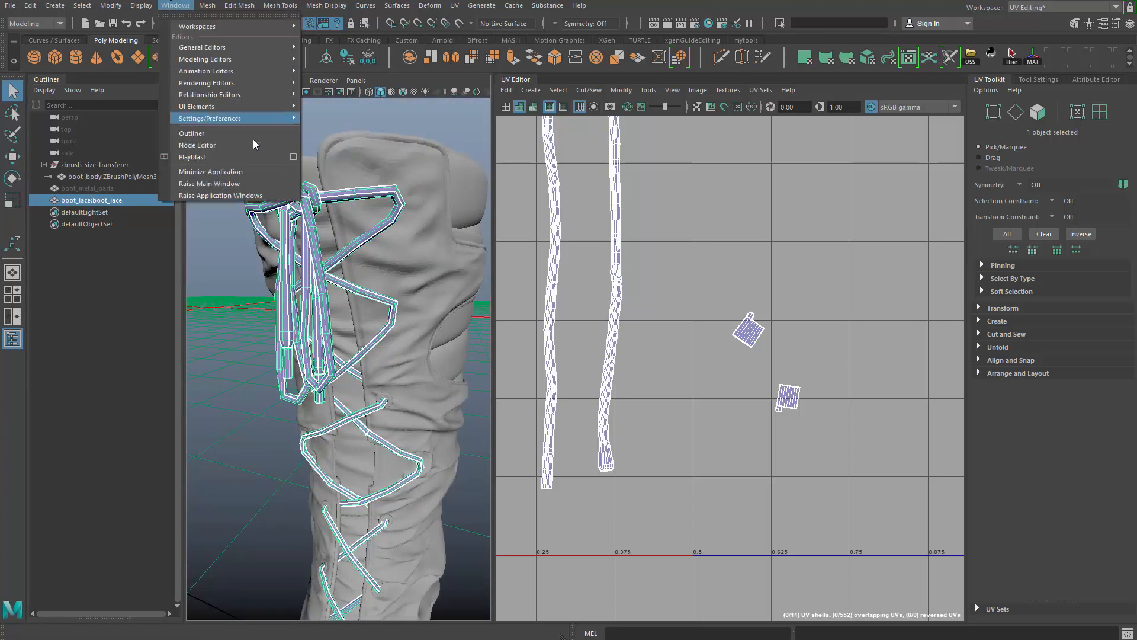
{"action": "mouse_move", "coordinate": [249, 48]}
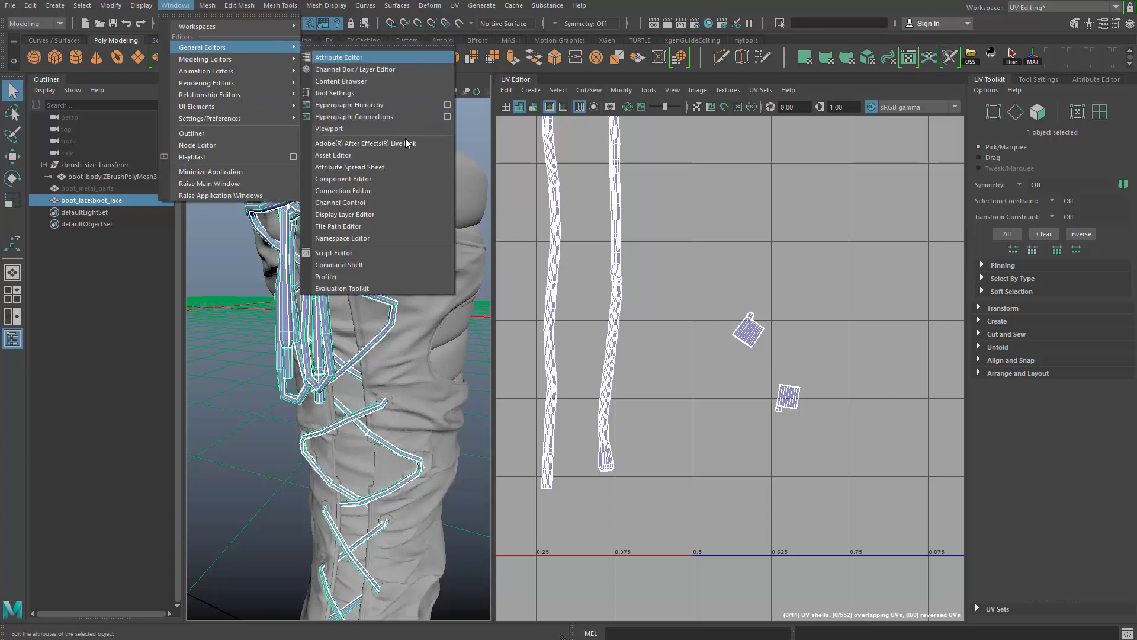
{"action": "left_click", "coordinate": [400, 237]}
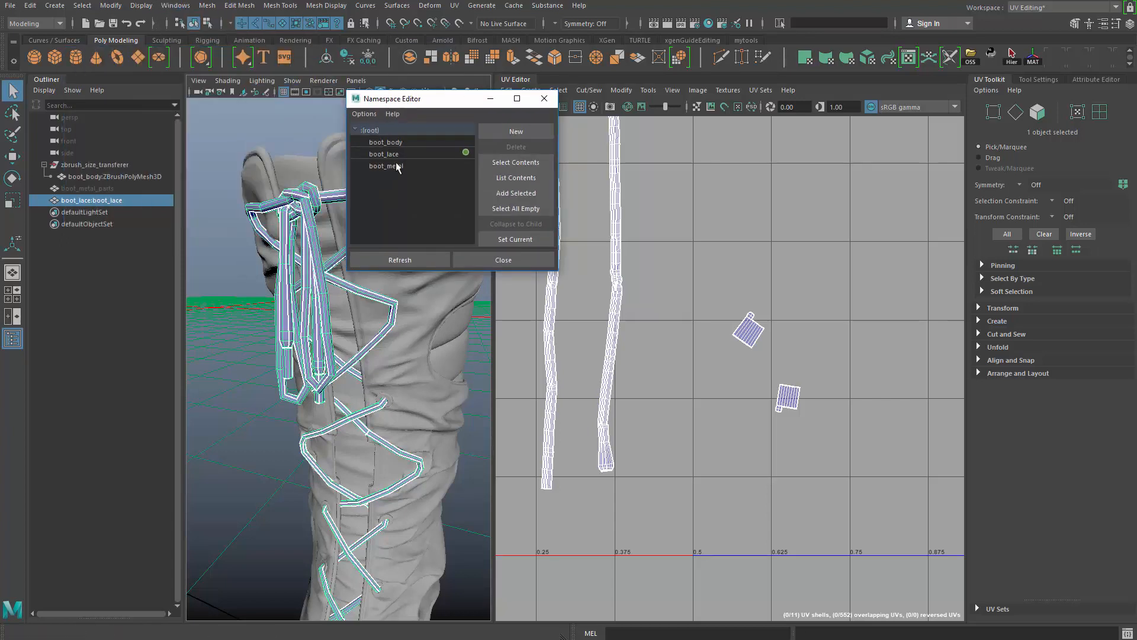
{"action": "left_click", "coordinate": [397, 167]}
{"action": "left_click", "coordinate": [516, 147]}
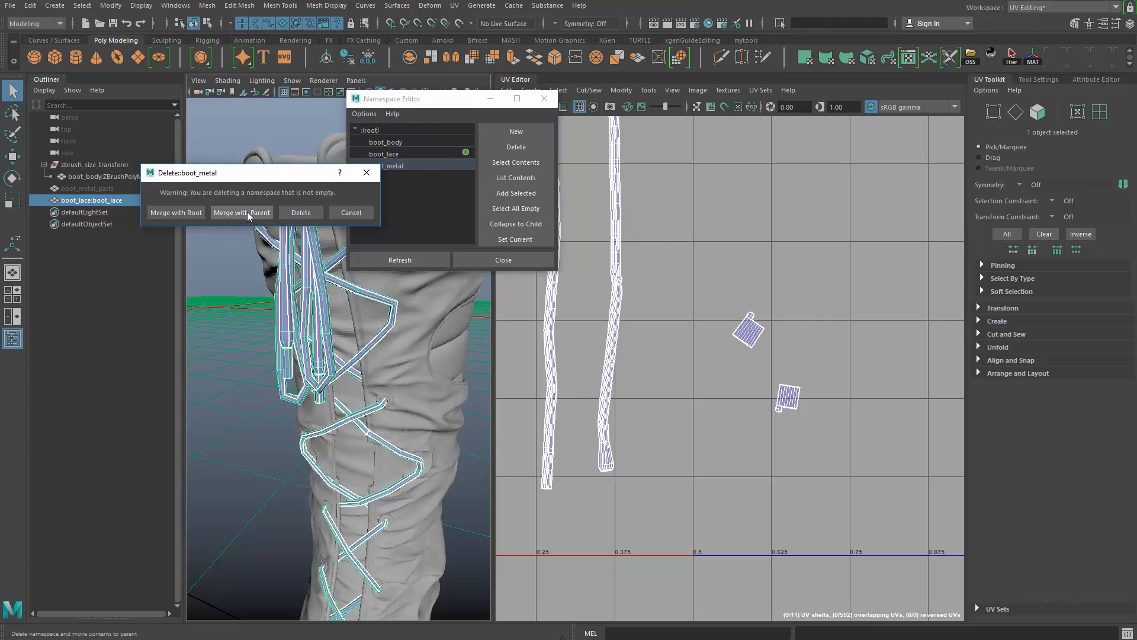
{"action": "left_click", "coordinate": [248, 213]}
- Delete the boot_lace and boot_body namespaces, merging their contents with the root, and close the Namespace Editor
{"action": "left_click", "coordinate": [421, 154]}
{"action": "left_click", "coordinate": [515, 147]}
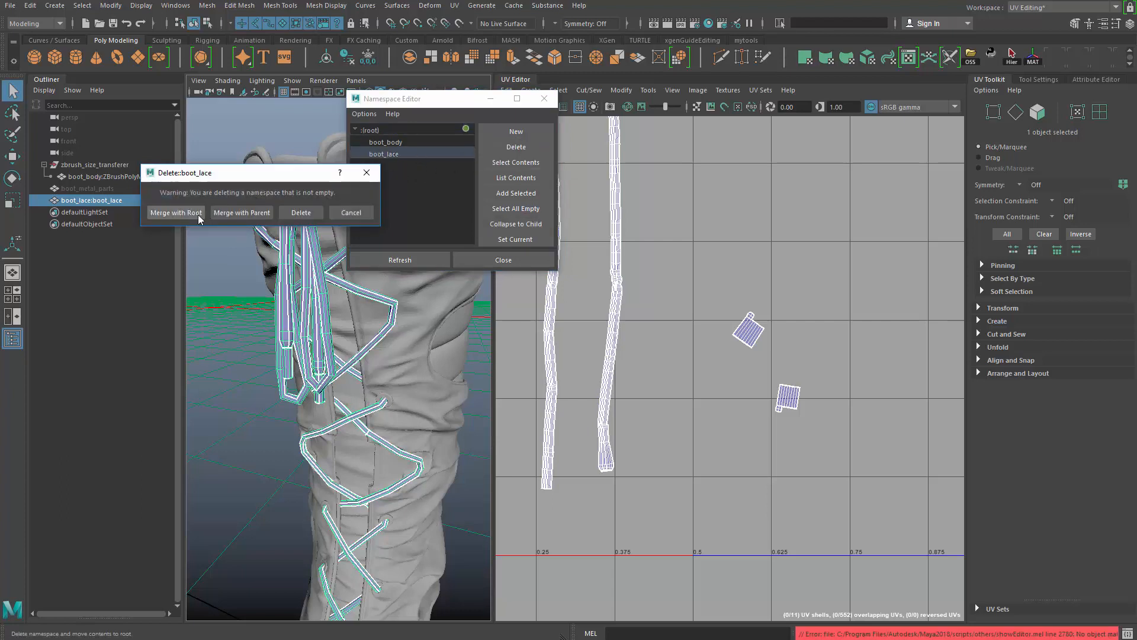
{"action": "left_click", "coordinate": [199, 215]}
{"action": "left_click", "coordinate": [385, 142]}
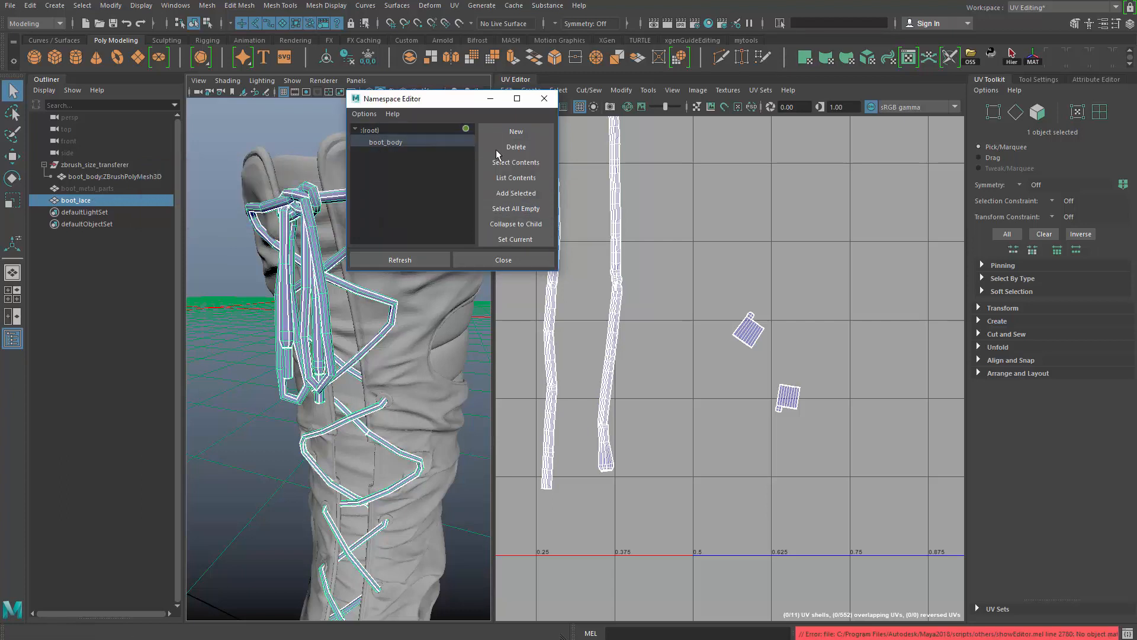
{"action": "left_click", "coordinate": [516, 147]}
{"action": "left_click", "coordinate": [191, 213]}
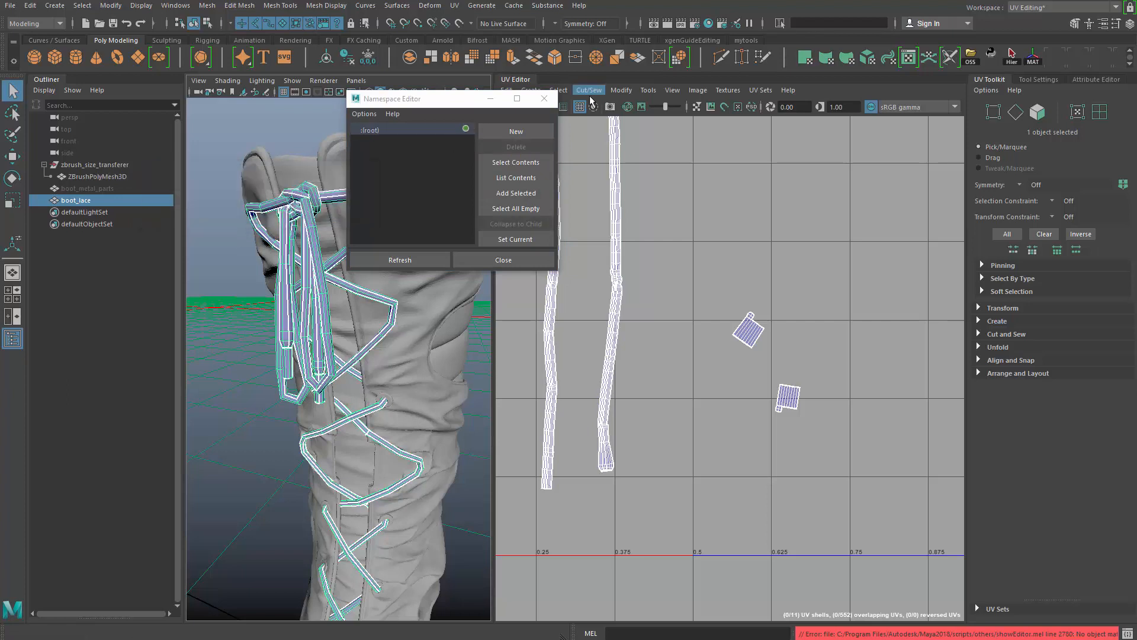
{"action": "left_click", "coordinate": [504, 260]}
- Hide boot_metal_parts and isolate the ZBrushPolyMesh3D boot body mesh to check it in 3D
{"action": "left_click", "coordinate": [109, 190]}
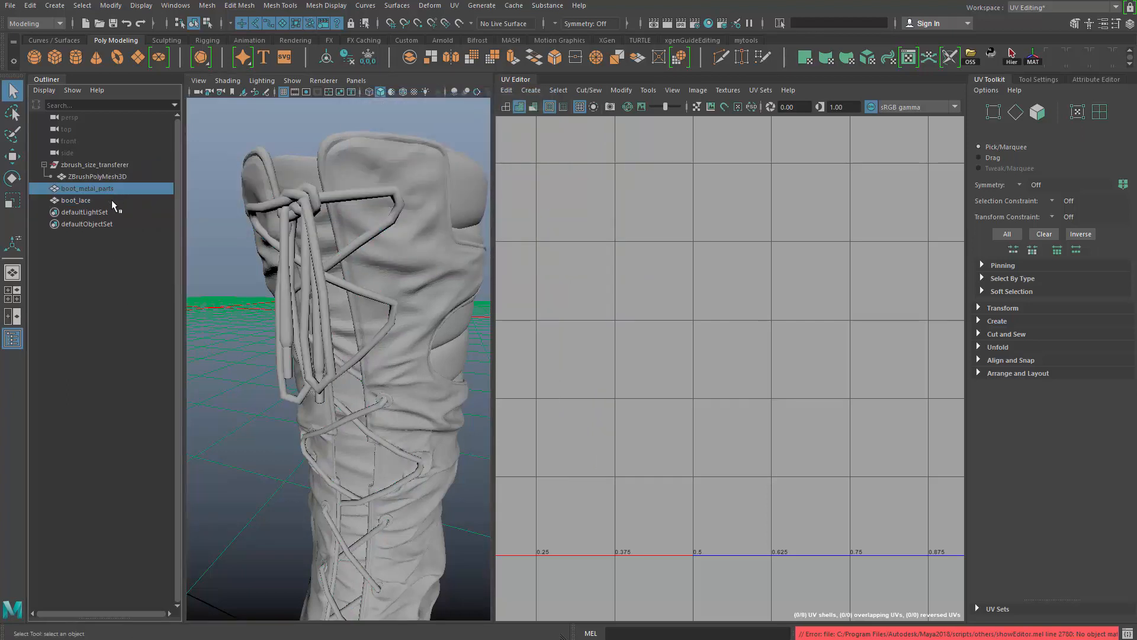
{"action": "key", "text": "ctrl+h"}
{"action": "left_click", "coordinate": [121, 178]}
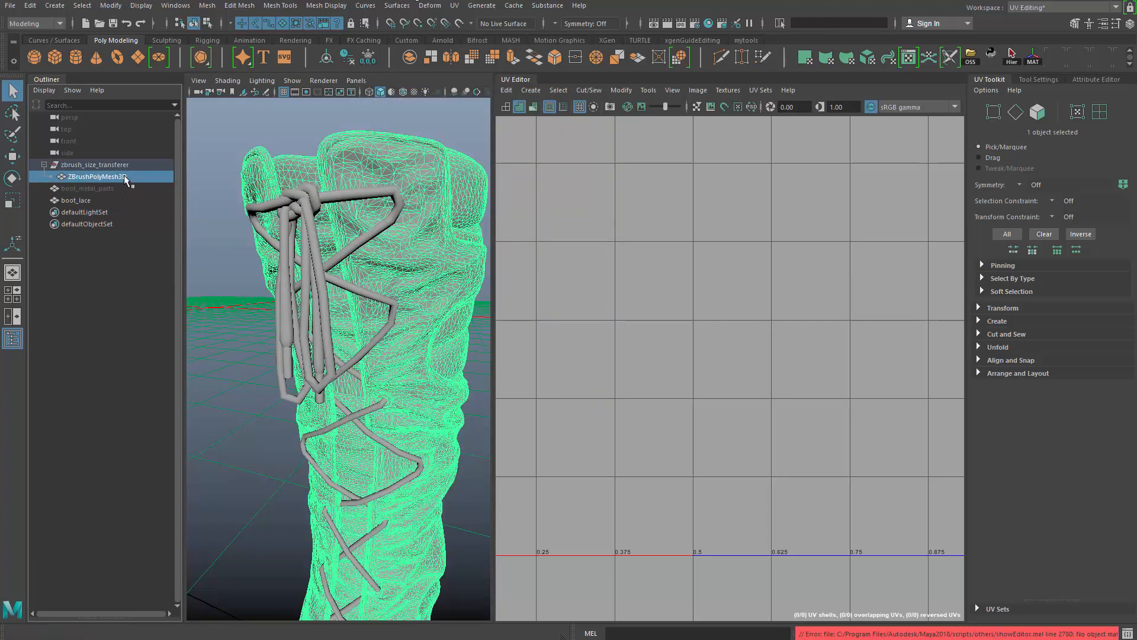
{"action": "key", "text": "f"}
{"action": "key", "text": "ctrl+1"}
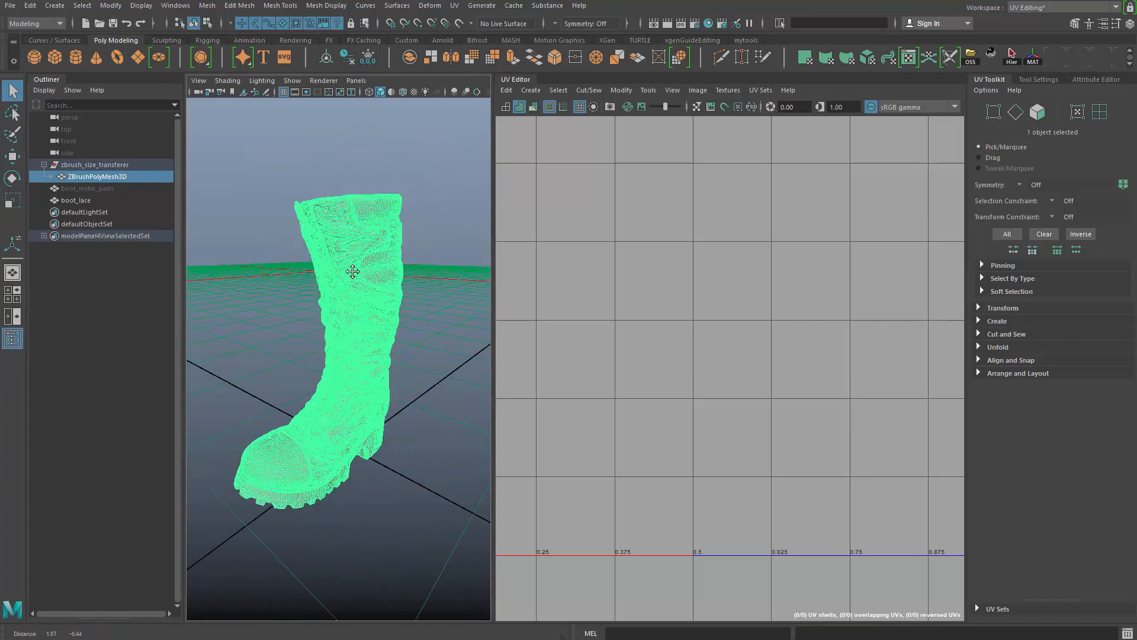
{"action": "middle_click_drag", "start_coordinate": [353, 271], "coordinate": [350, 267], "text": "alt"}
{"action": "left_click", "coordinate": [436, 228]}
{"action": "left_click_drag", "start_coordinate": [437, 262], "coordinate": [341, 330]}
{"action": "left_click_drag", "start_coordinate": [282, 429], "coordinate": [365, 421], "text": "alt"}
{"action": "right_click_drag", "start_coordinate": [365, 421], "coordinate": [436, 392], "text": "alt"}
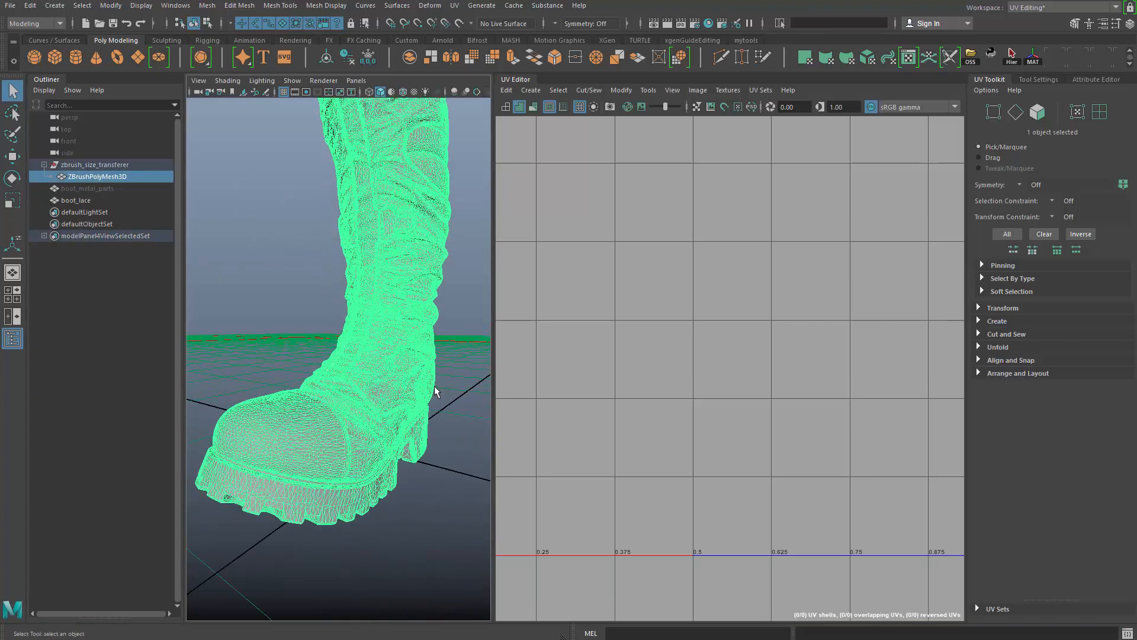
{"action": "right_click_drag", "start_coordinate": [404, 306], "coordinate": [359, 337], "text": "alt"}
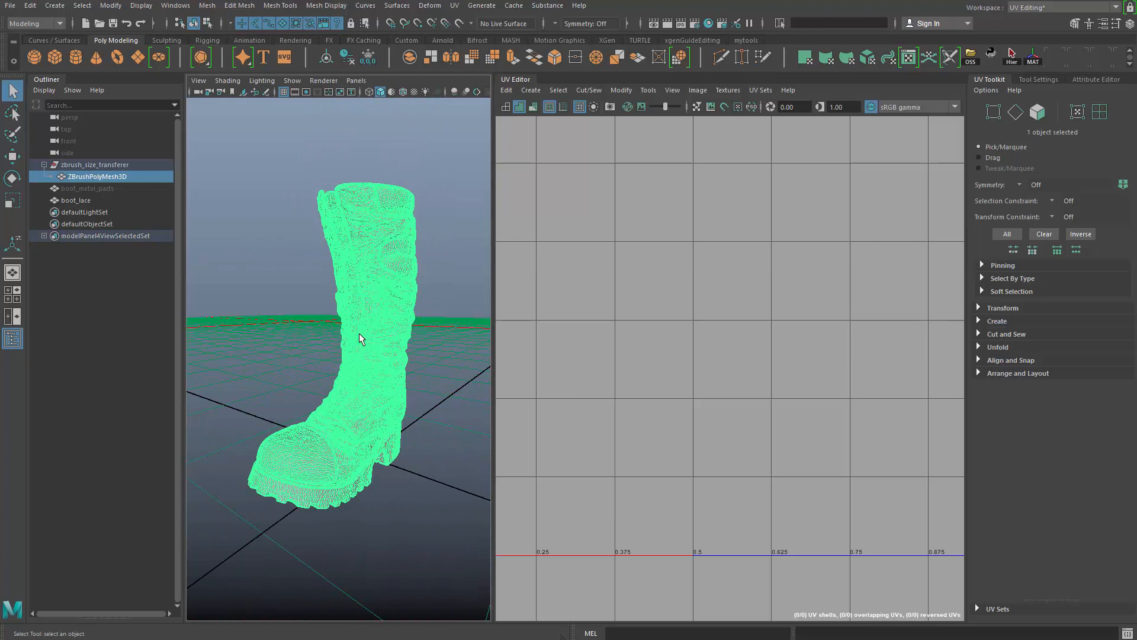